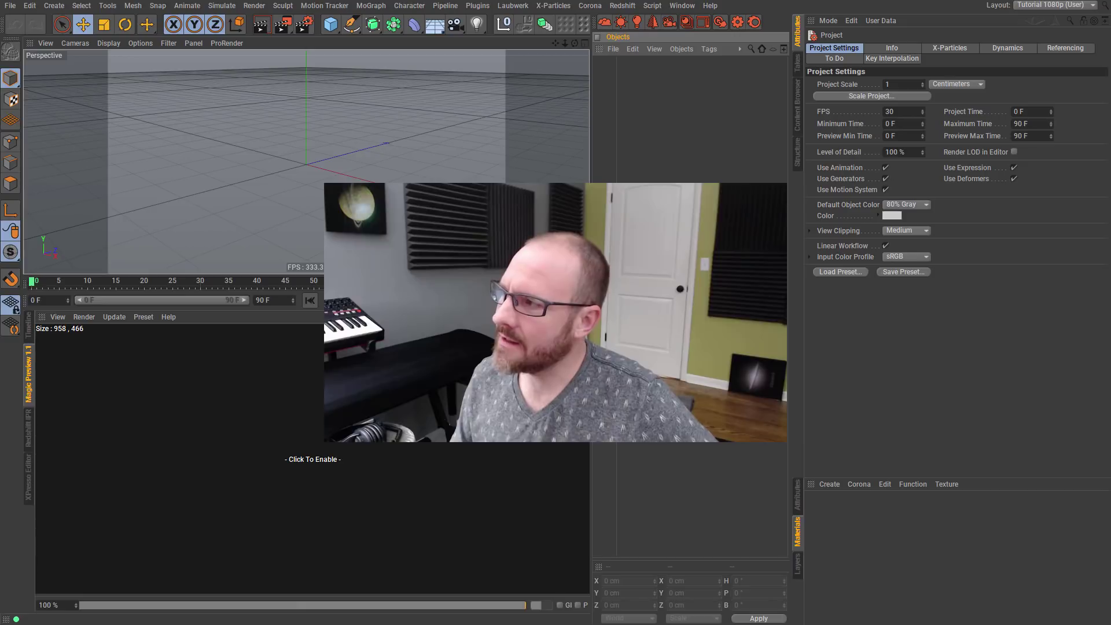
# - Switch to the web browser and look through the C4D plugins offered on the graphos.xyz products page
pyautogui.hotkey('alt', 'Tab')
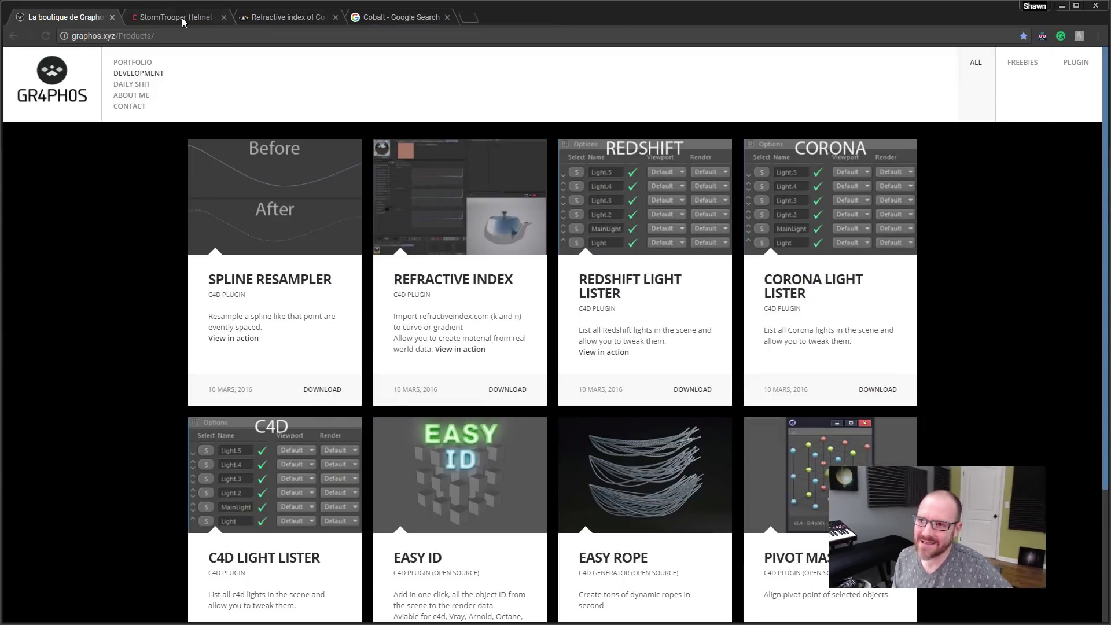
pyautogui.click(284, 19)
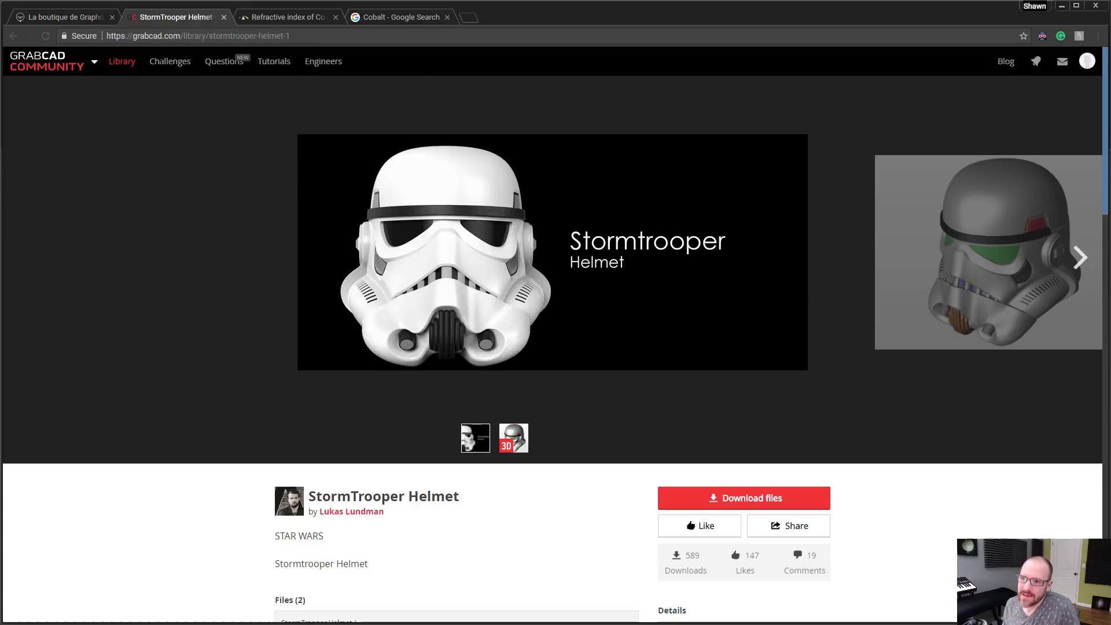
pyautogui.click(174, 18)
pyautogui.click(64, 21)
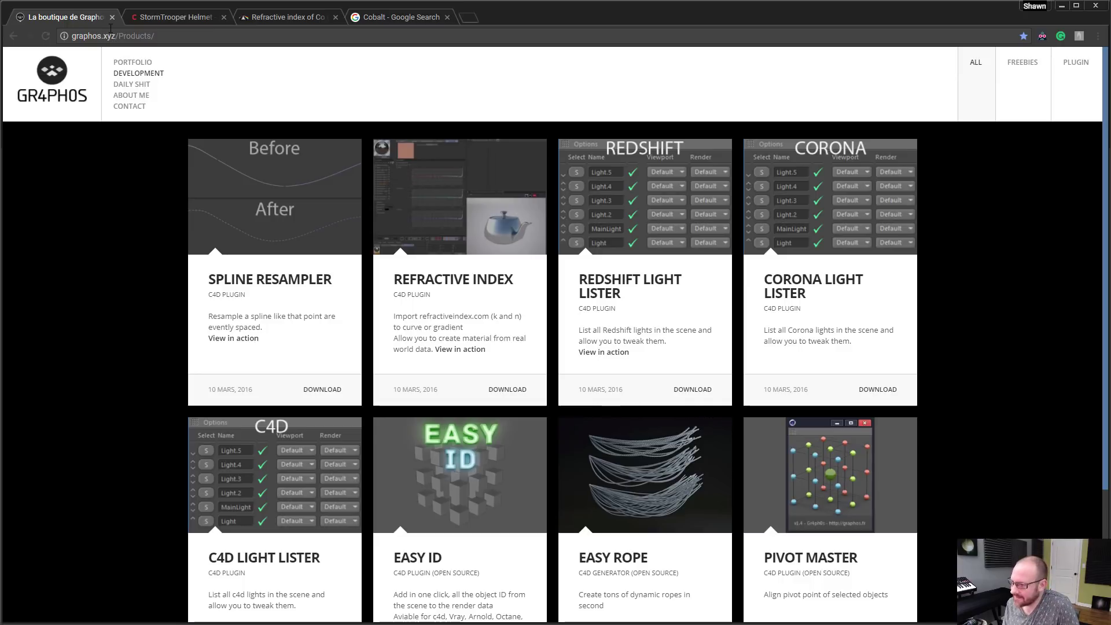
pyautogui.scroll(-3, 1097, 289)
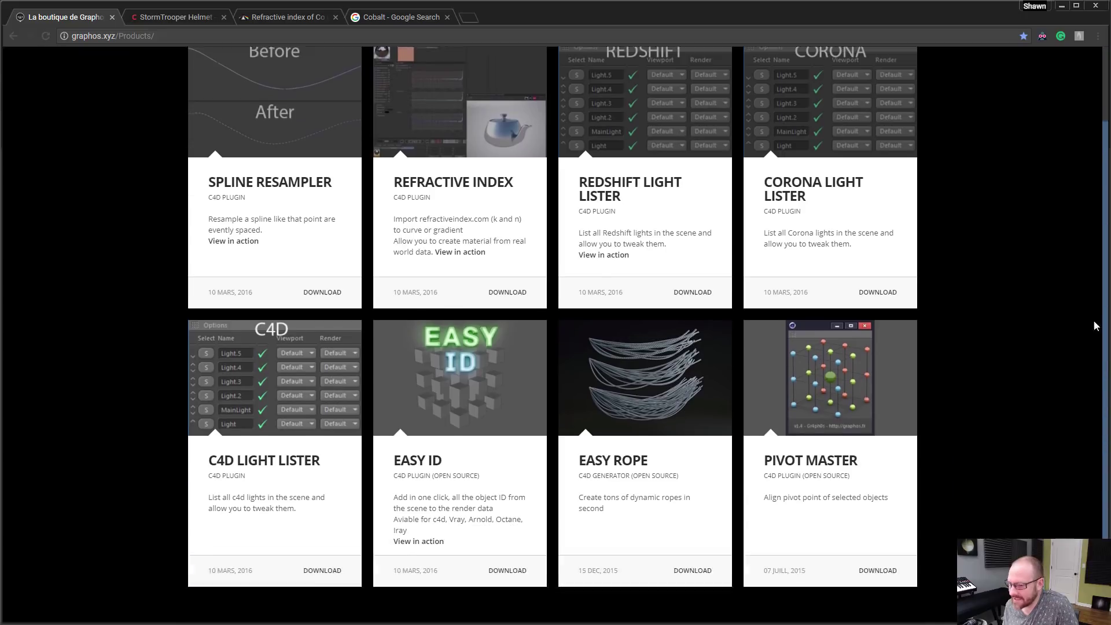
pyautogui.scroll(3, 1095, 359)
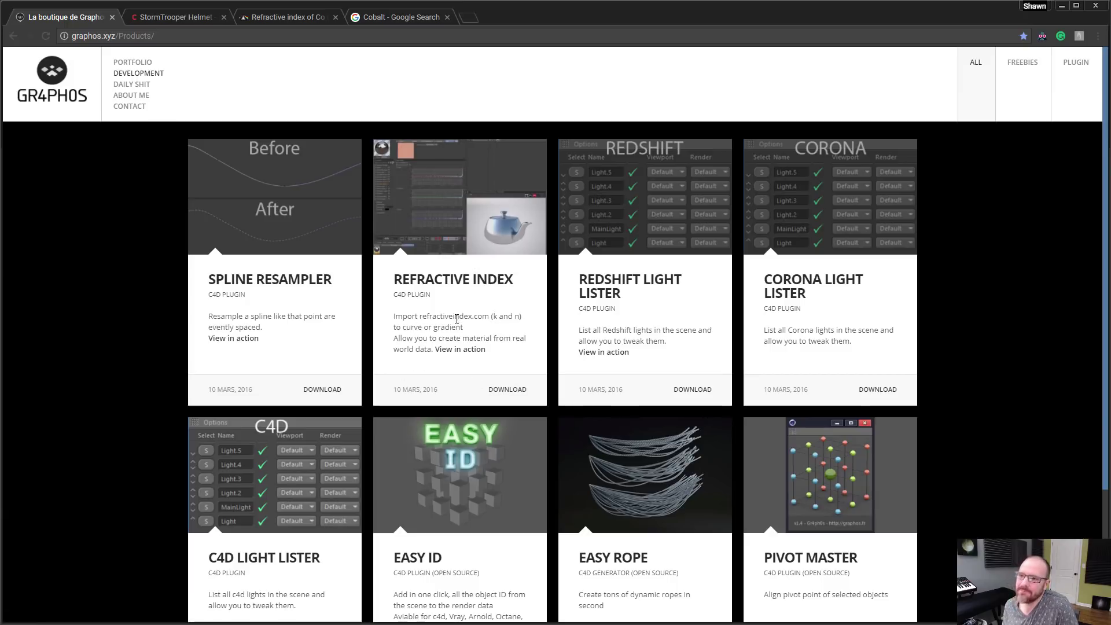
# - Review the cobalt refractive index data, the StormTrooper Helmet model page and the cobalt reference images, and return to Cinema 4D
pyautogui.click(292, 18)
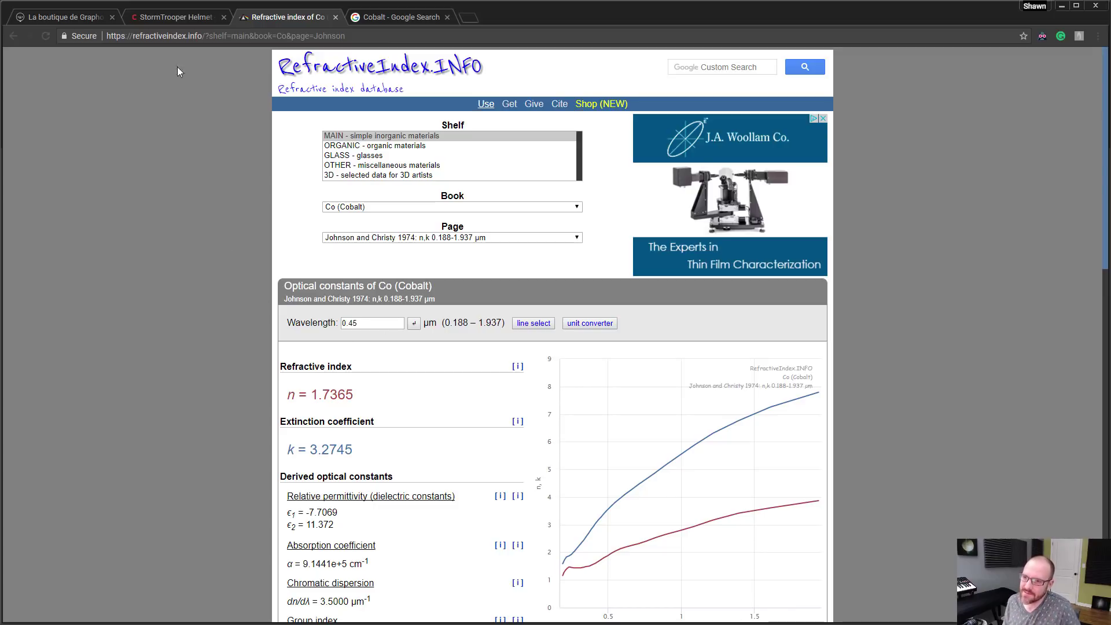
pyautogui.click(172, 17)
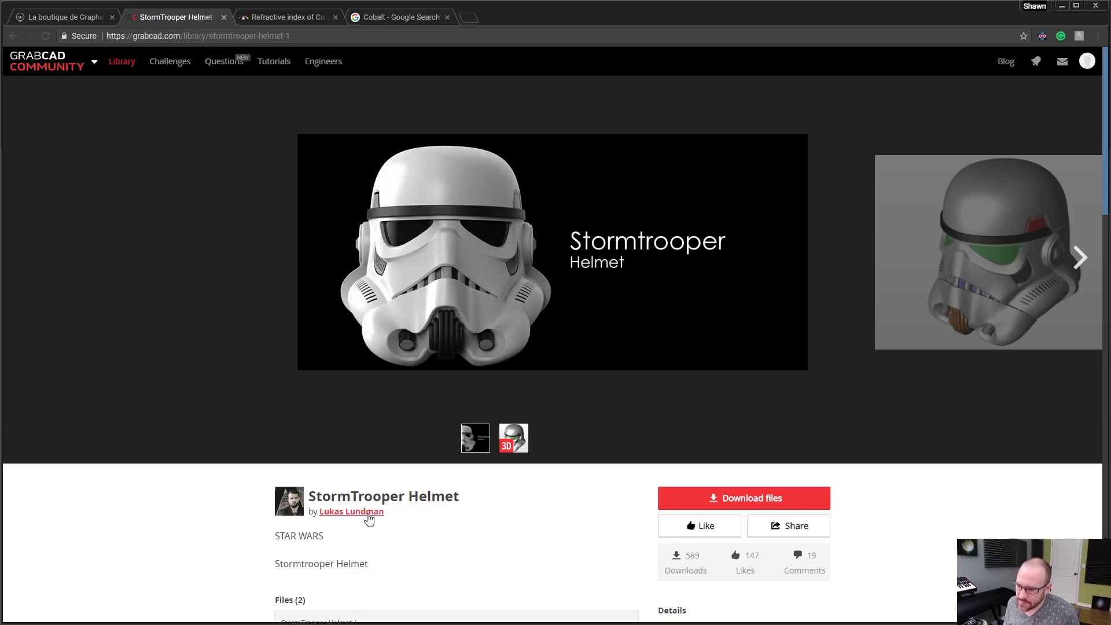
pyautogui.moveTo(51, 58)
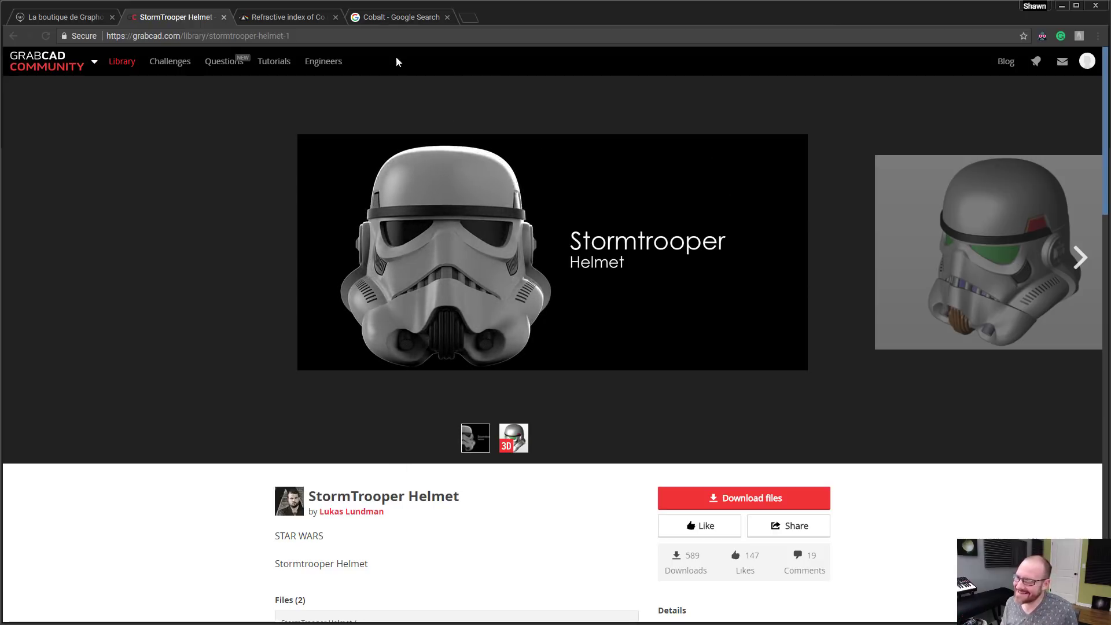
pyautogui.click(300, 16)
pyautogui.click(380, 17)
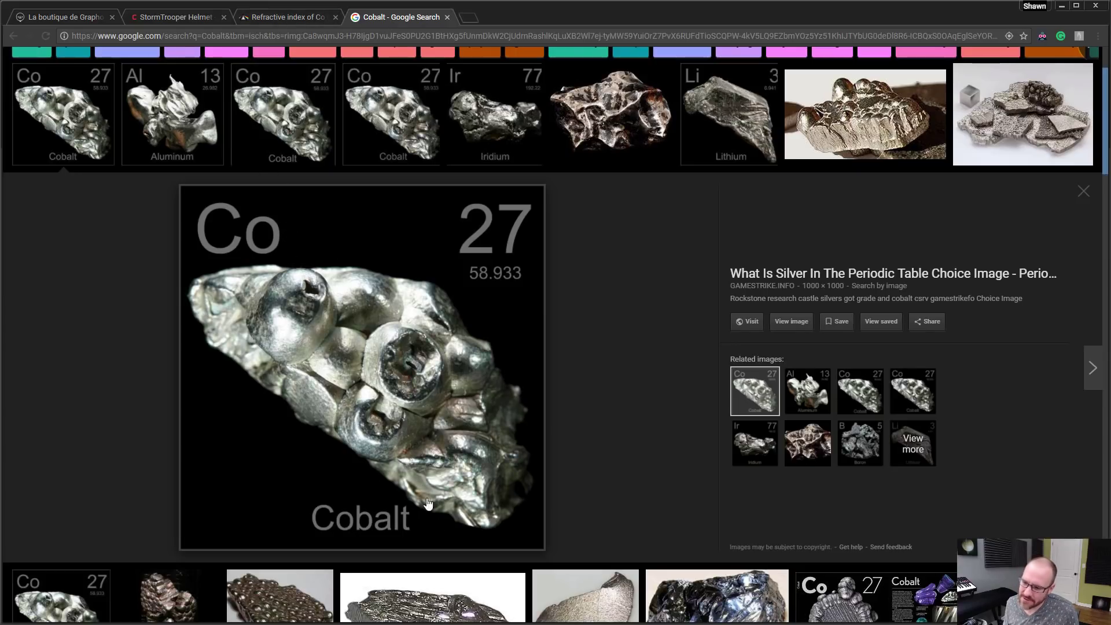
pyautogui.click(1062, 6)
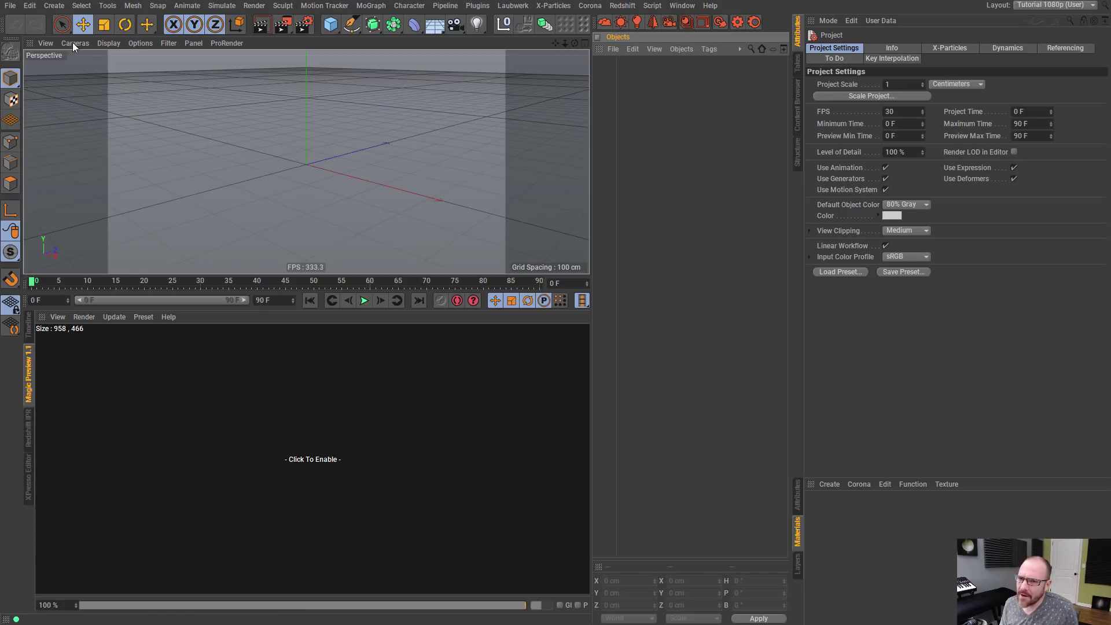
# - Set the project's renderer to Corona in the render settings
pyautogui.hotkey('ctrl', 'b')
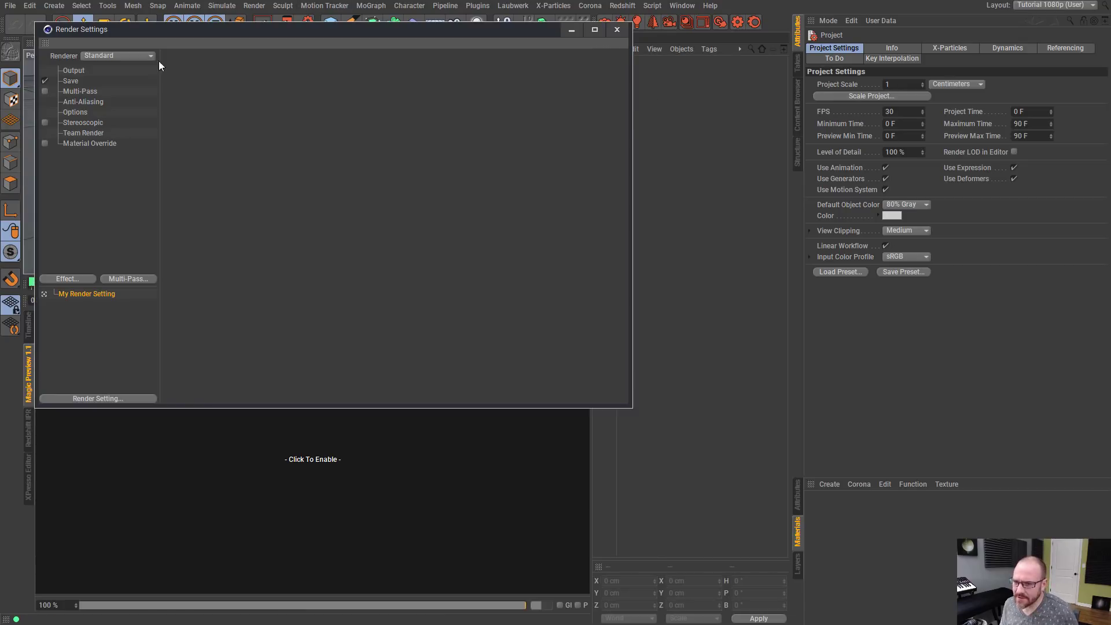
pyautogui.click(101, 56)
pyautogui.click(108, 153)
pyautogui.moveTo(215, 34); pyautogui.dragTo(217, 46)
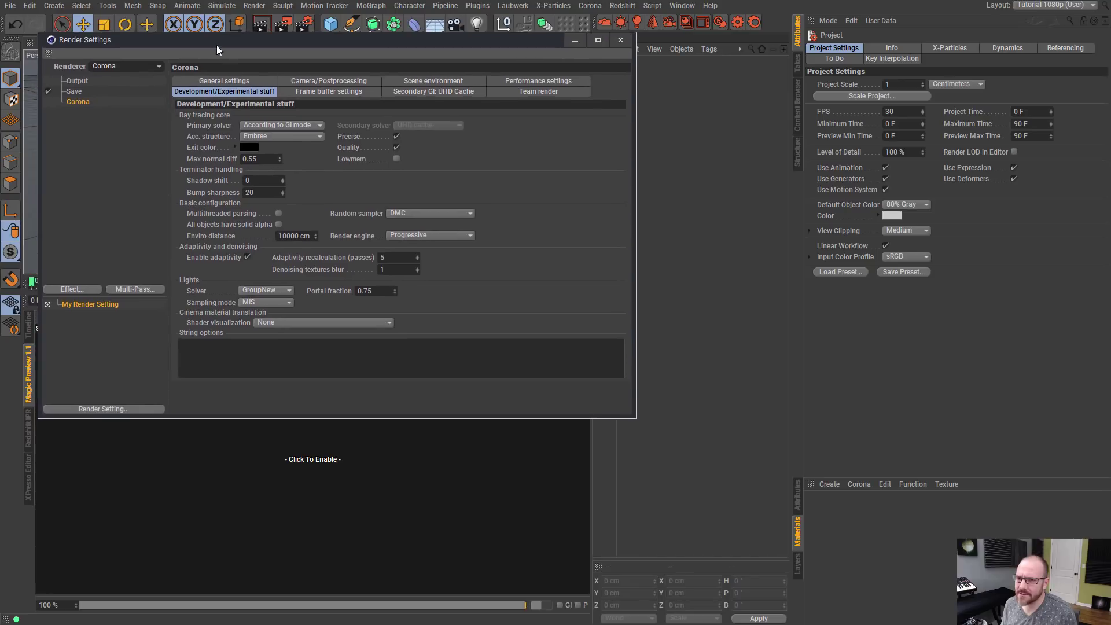
# - Set Corona's interactive rendering max passes to 20 and turn off the sampling pattern lock
pyautogui.click(540, 81)
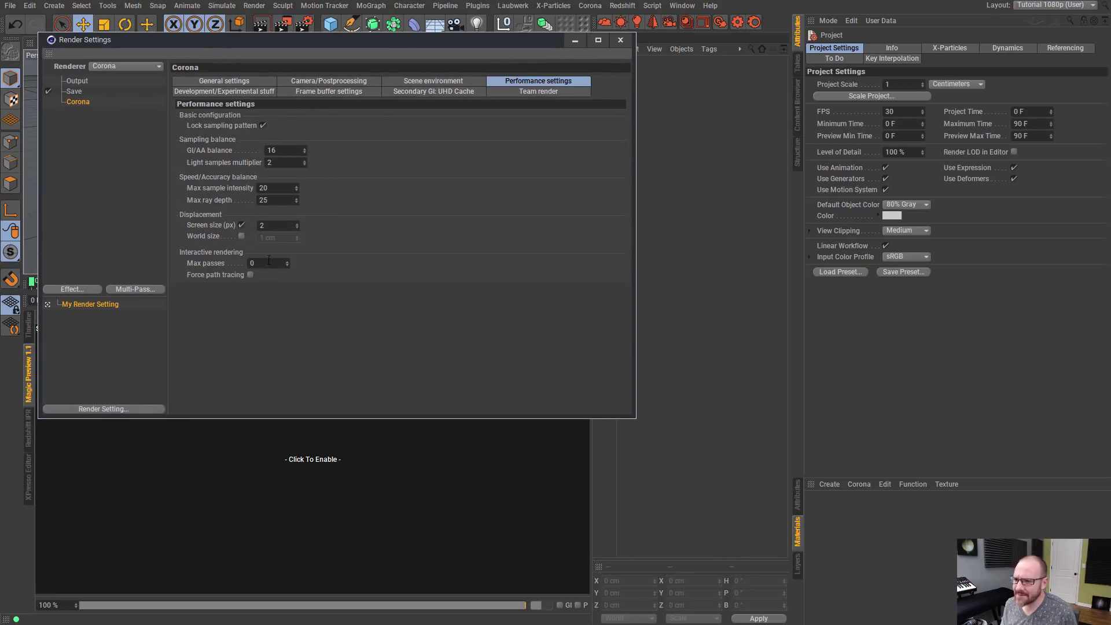
pyautogui.write('20')
pyautogui.press('Return')
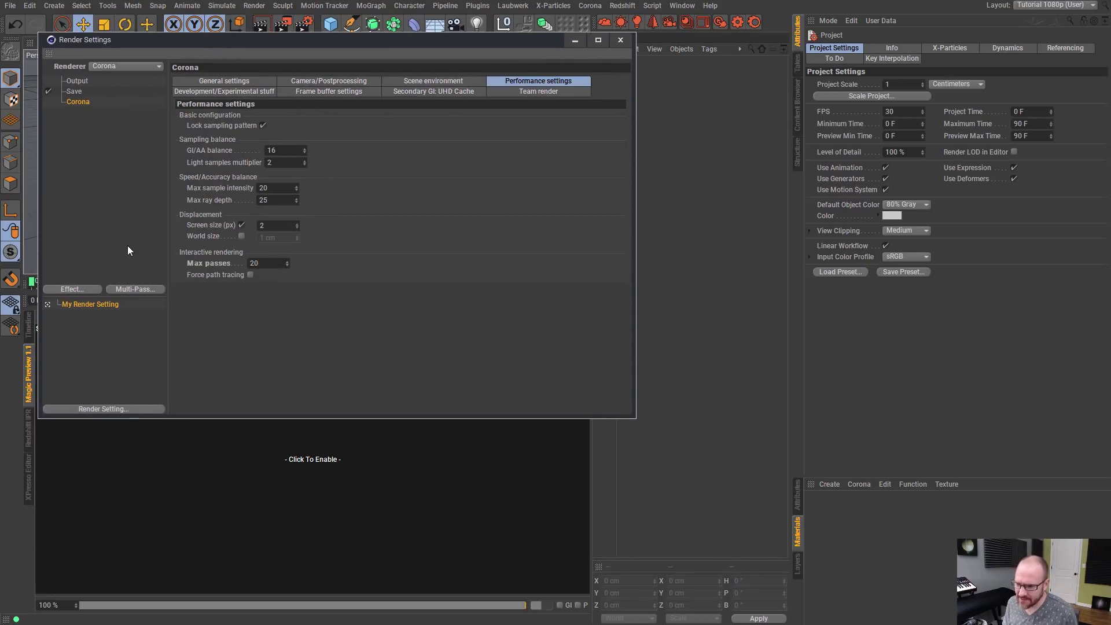
pyautogui.click(264, 125)
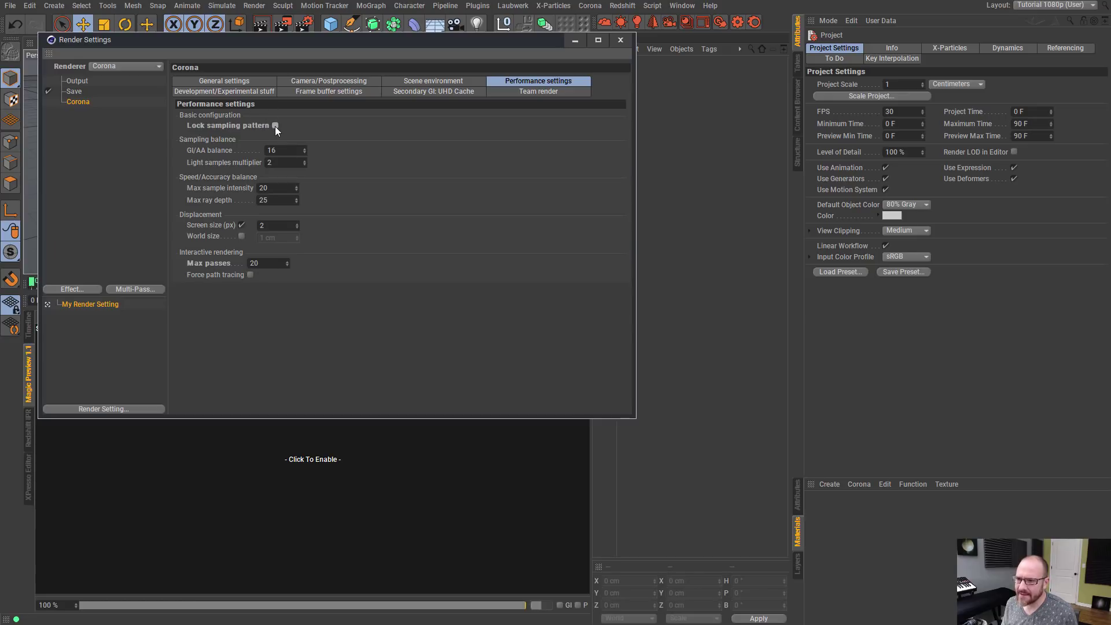
# - Examine Corona's Development/Experimental render settings and the devel/debug mode option in the advanced Corona preferences
pyautogui.click(238, 91)
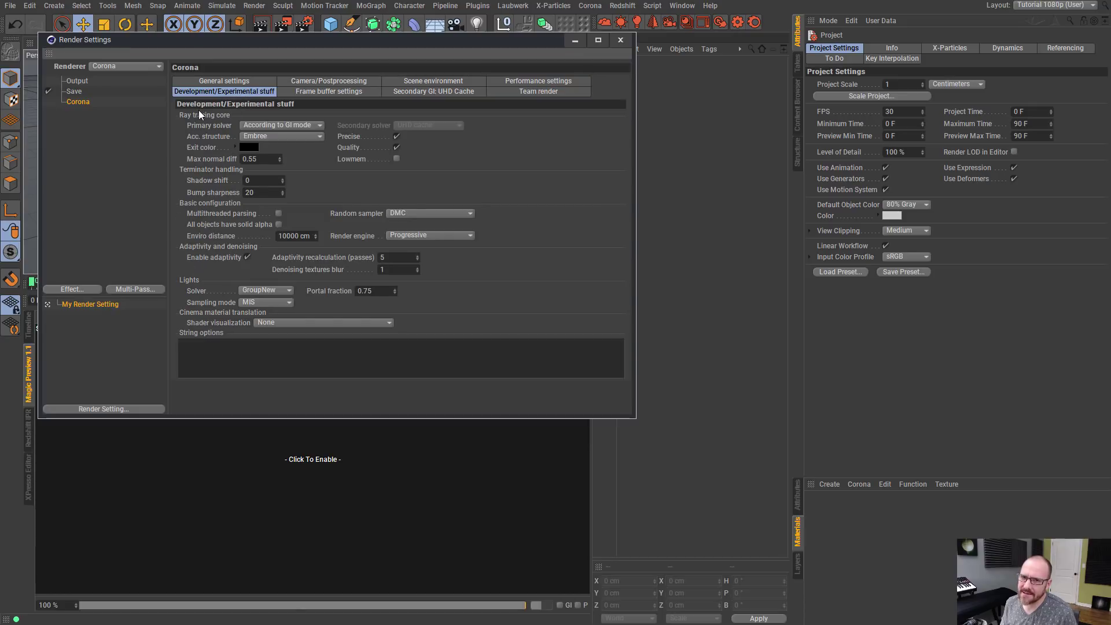
pyautogui.click(18, 6)
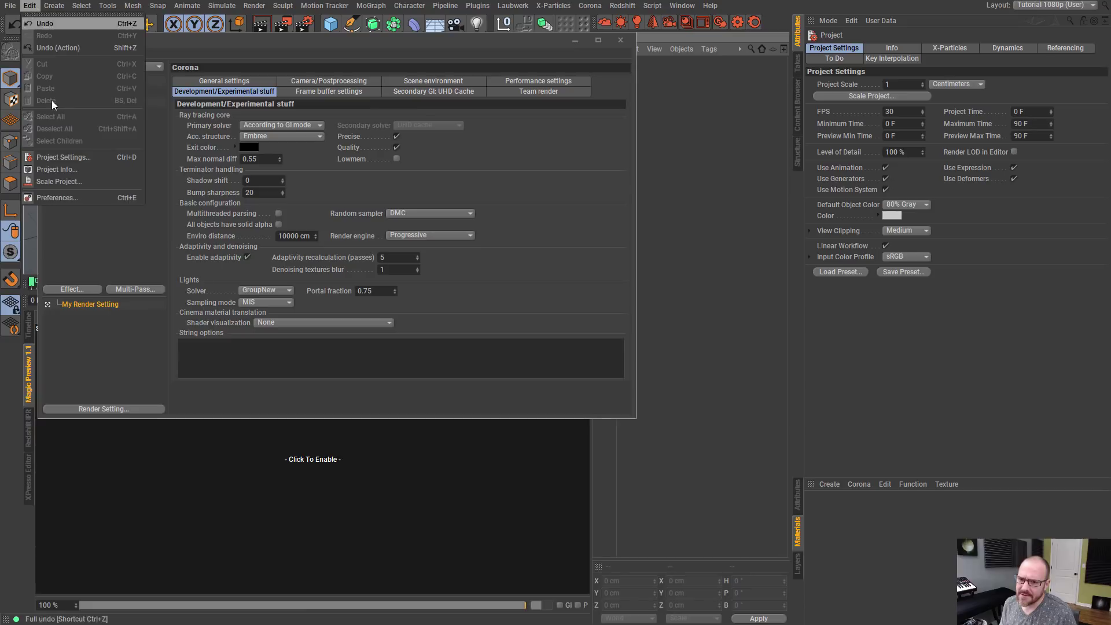
pyautogui.click(56, 198)
pyautogui.moveTo(324, 55); pyautogui.dragTo(346, 112)
pyautogui.scroll(-1, 157, 277)
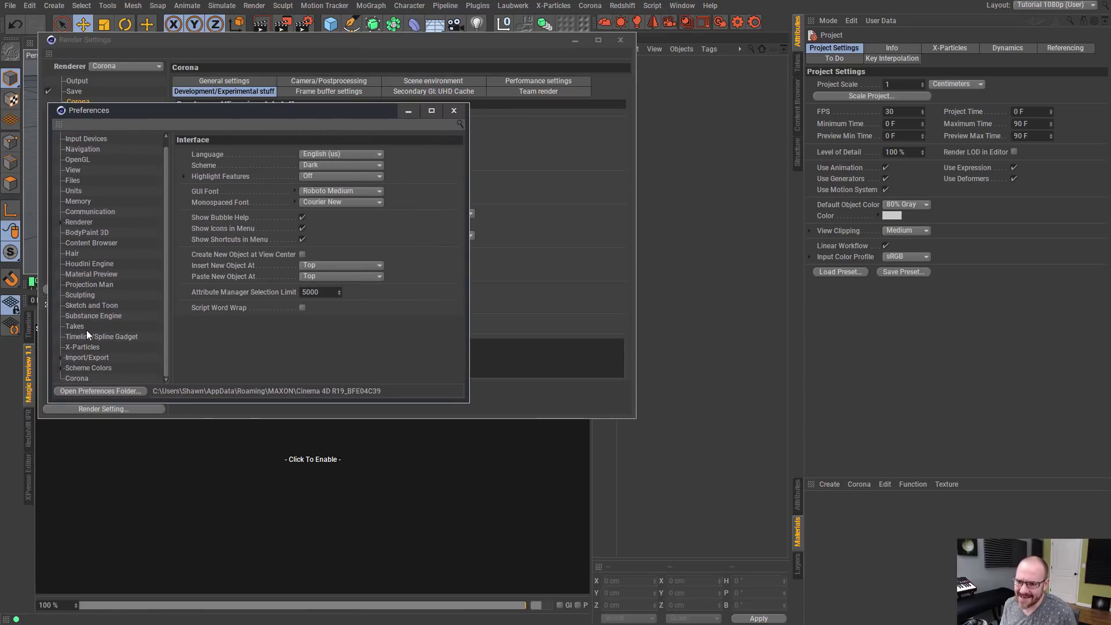
pyautogui.click(78, 379)
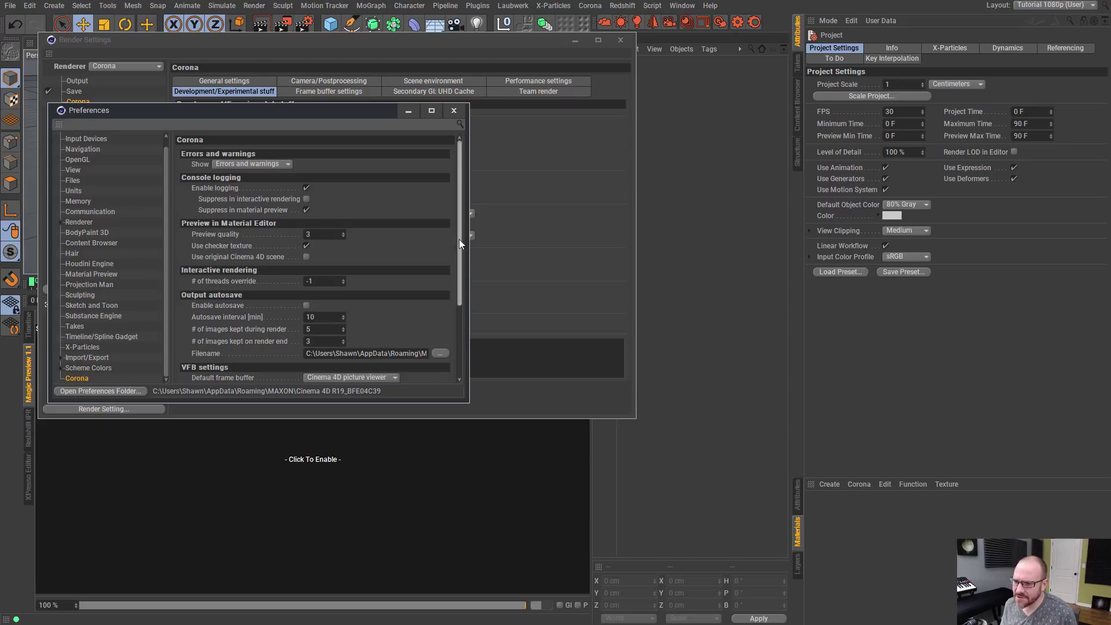
pyautogui.moveTo(459, 241); pyautogui.dragTo(467, 348)
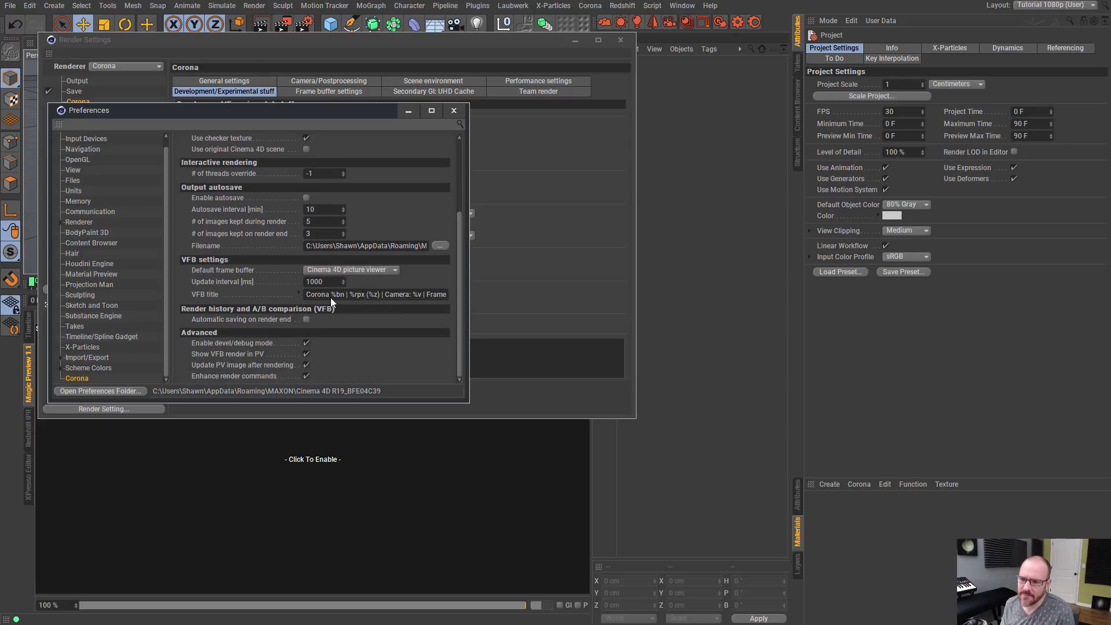
pyautogui.click(454, 111)
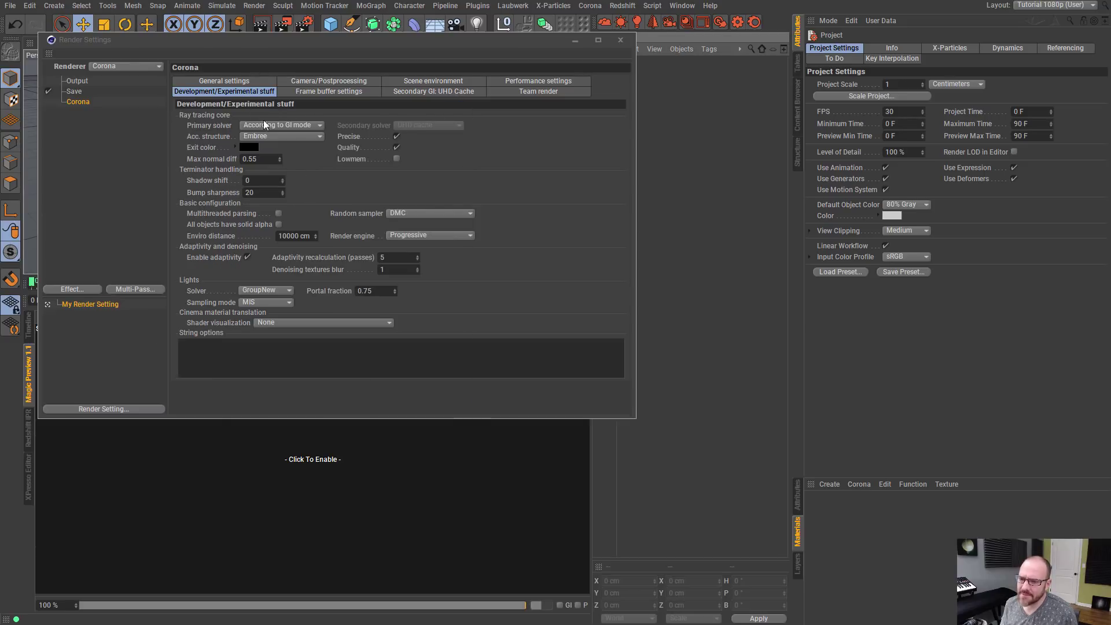
# - Set Corona's terminator handling Shadow shift to 1 and close the render settings
pyautogui.doubleClick(266, 180)
pyautogui.write('1')
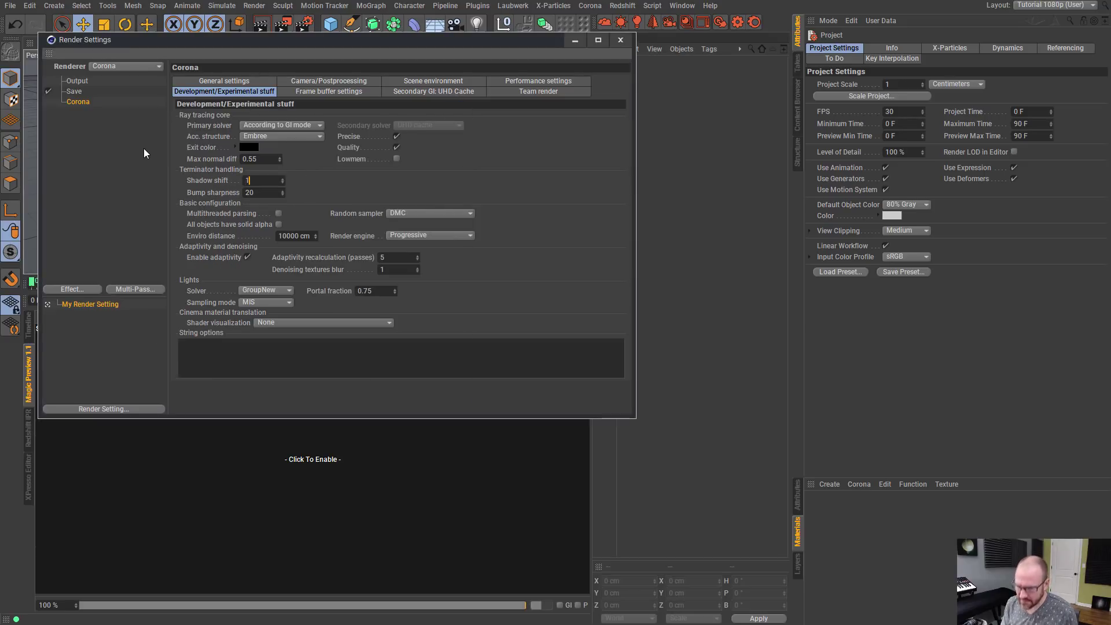
pyautogui.press('Return')
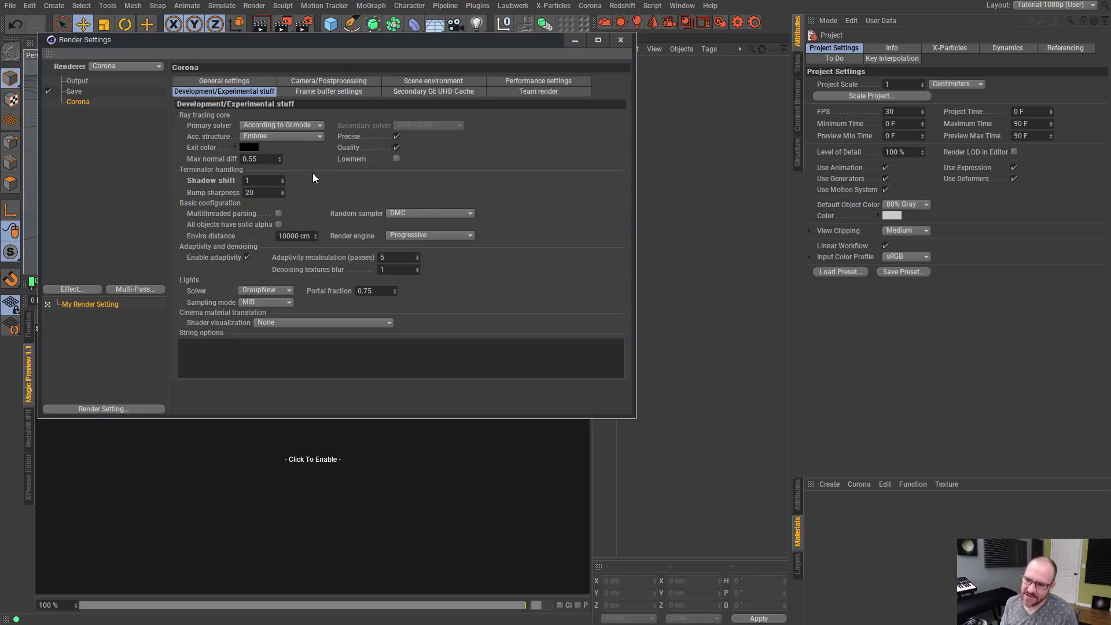
pyautogui.click(620, 40)
# - Merge the file Stormtrooper 5.obj into the scene using the default OBJ import settings
pyautogui.click(613, 49)
pyautogui.click(635, 67)
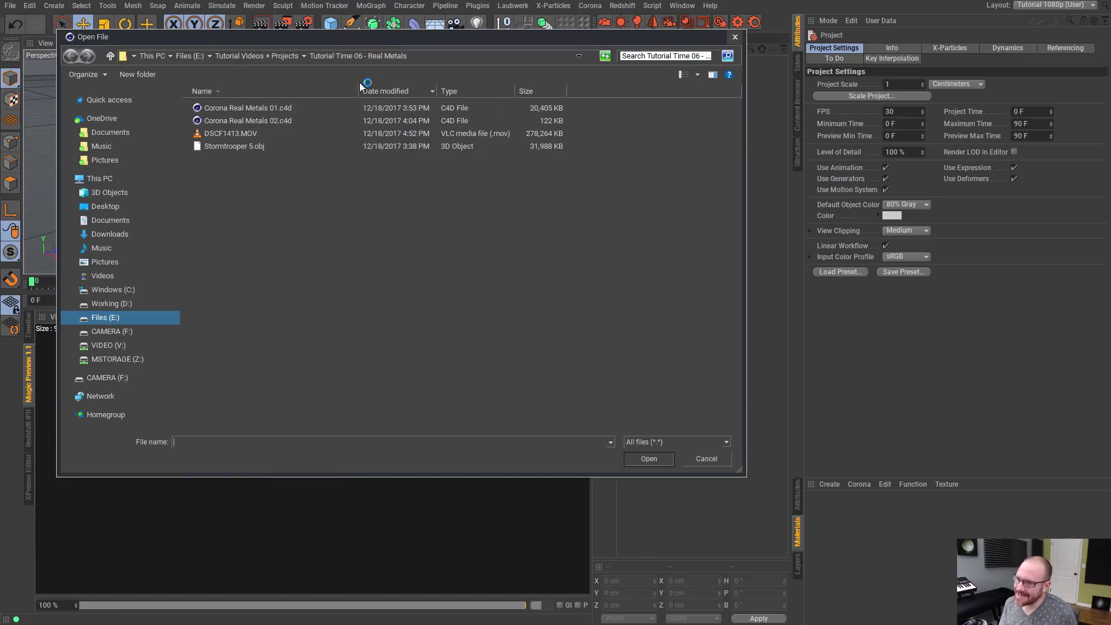
pyautogui.doubleClick(230, 146)
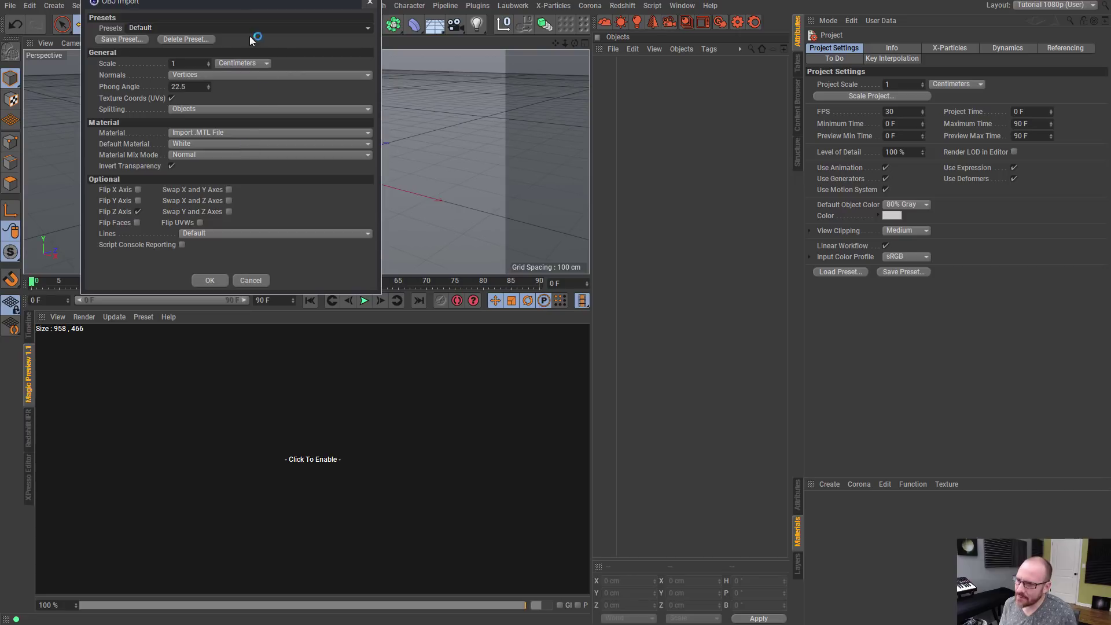
pyautogui.moveTo(241, 7); pyautogui.dragTo(240, 69)
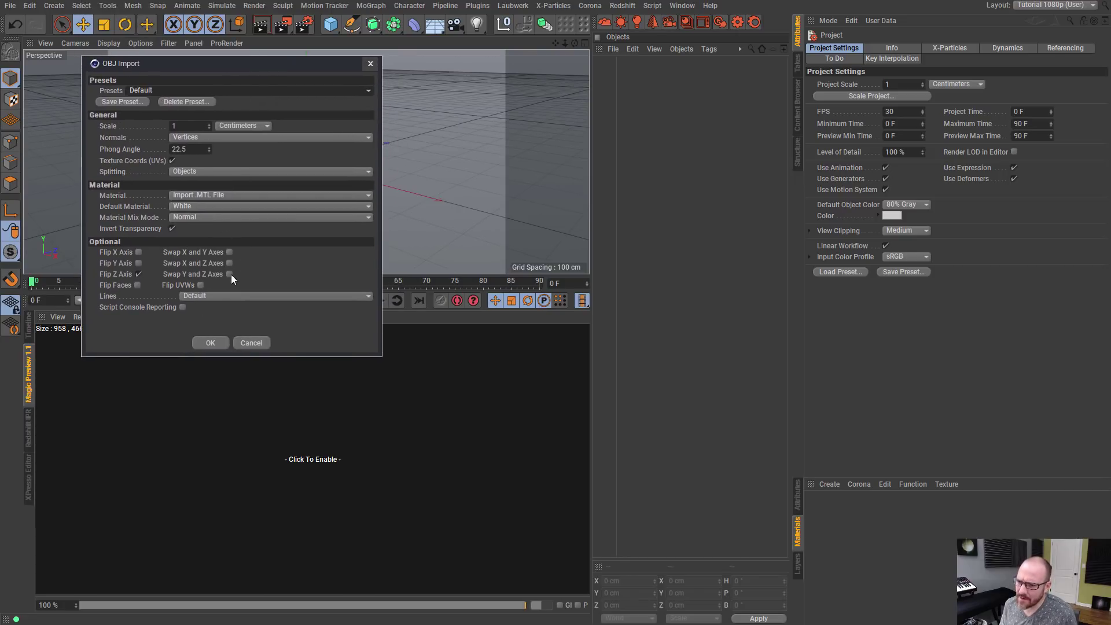
pyautogui.click(210, 342)
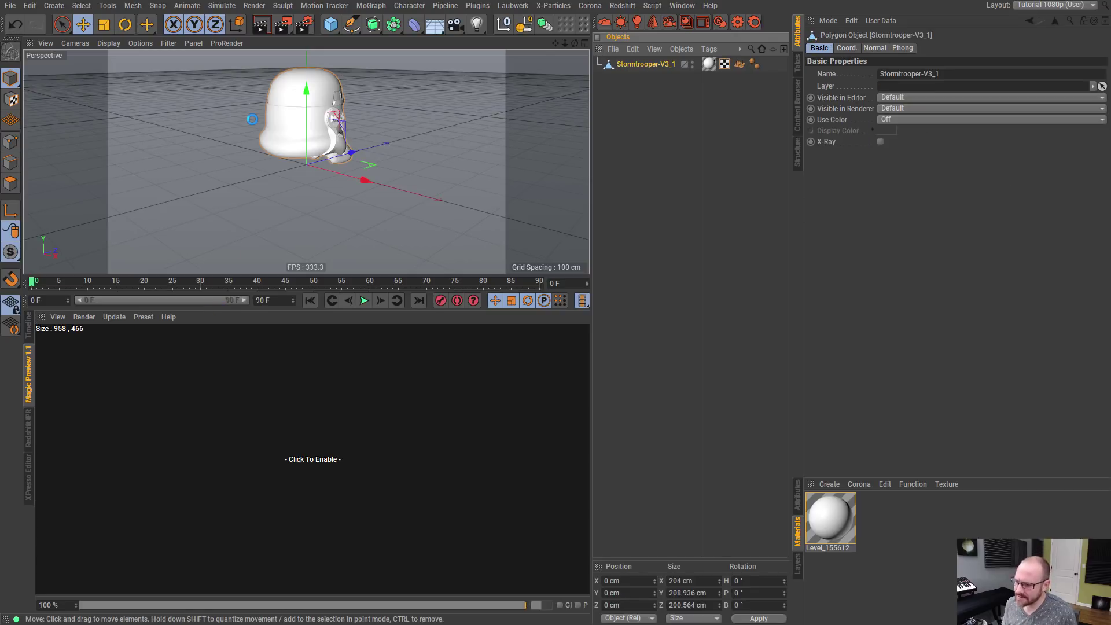
pyautogui.click(554, 129)
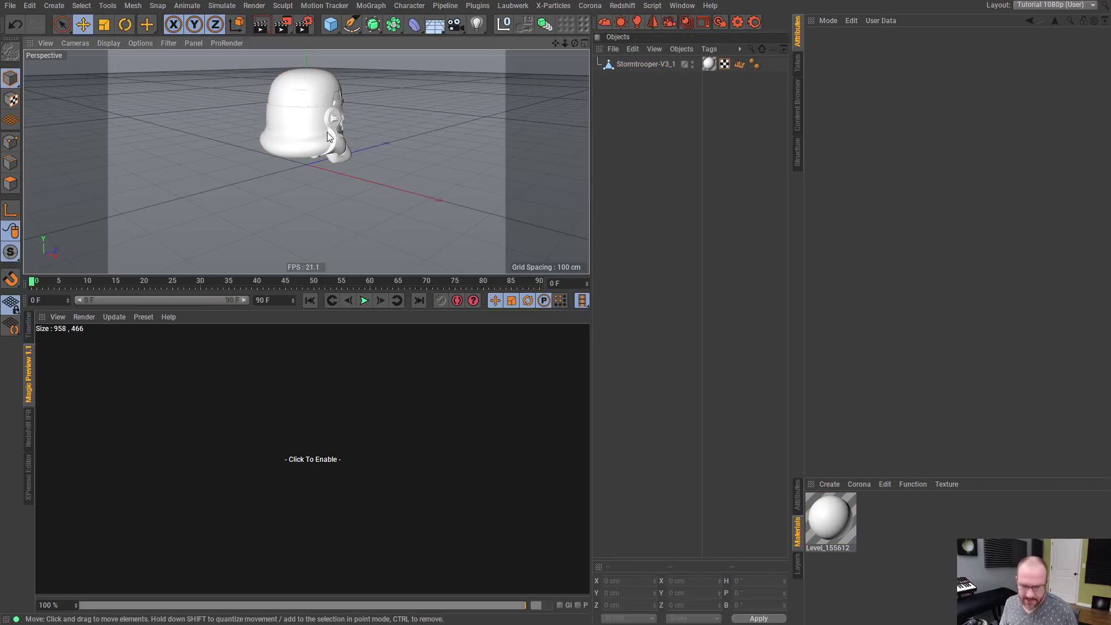
# - Rotate the Stormtrooper helmet around its vertical axis so that its face points toward the view
pyautogui.scroll(2, 344, 145)
pyautogui.keyDown('alt'); pyautogui.moveTo(344, 145); pyautogui.dragTo(492, 74); pyautogui.keyUp('alt')
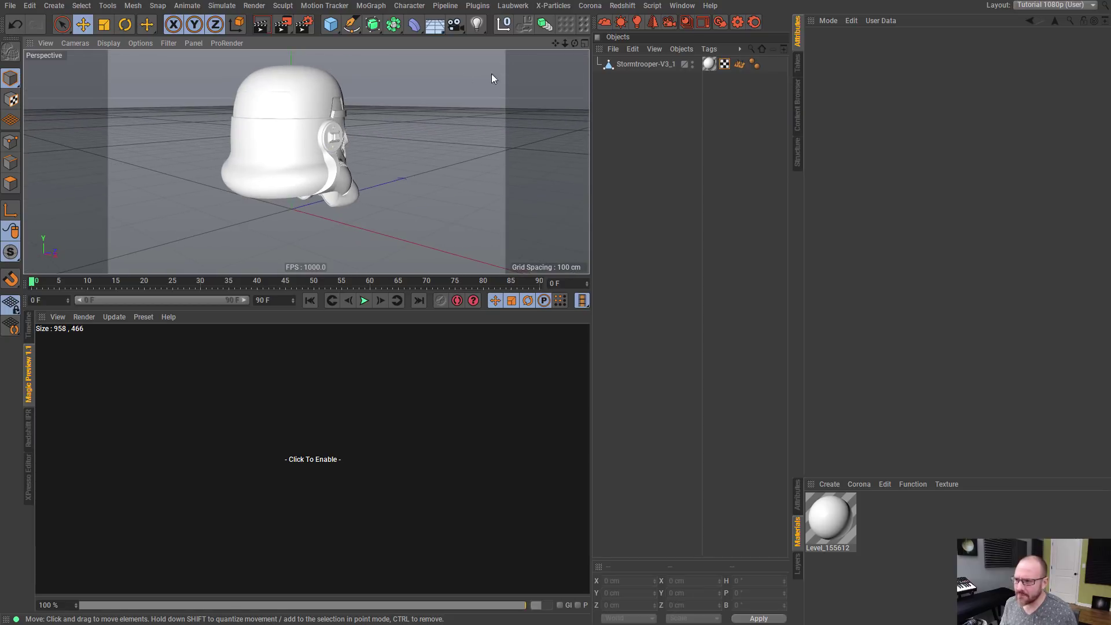
pyautogui.click(642, 64)
pyautogui.click(124, 24)
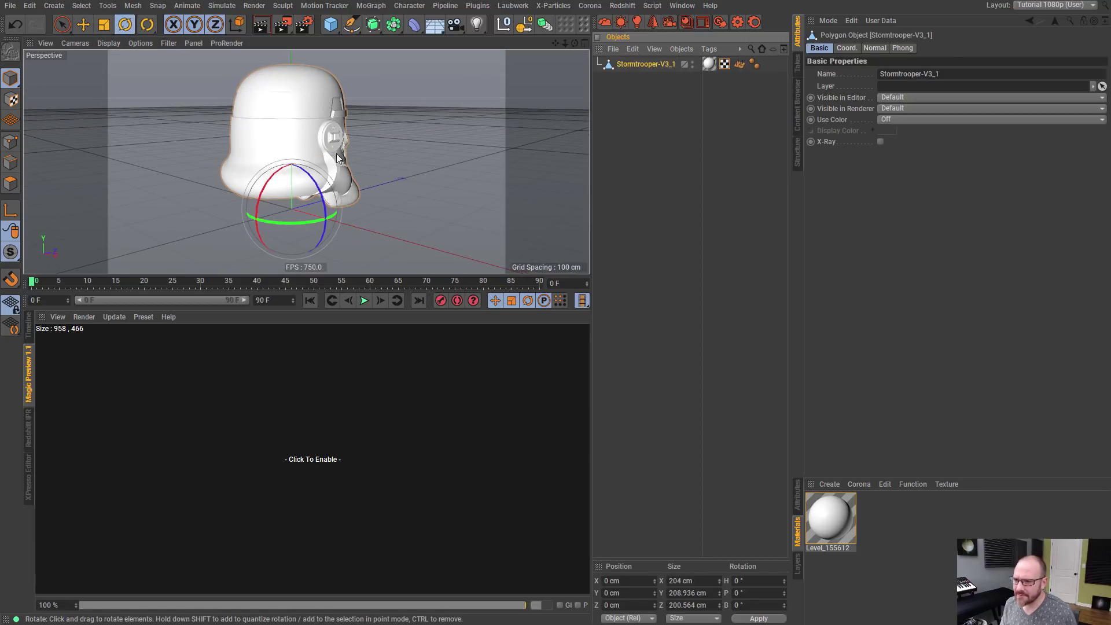
pyautogui.moveTo(317, 220); pyautogui.dragTo(239, 159)
pyautogui.click(649, 144)
# - Delete the helmet's texture tag and the imported Level_155612 material
pyautogui.click(710, 65)
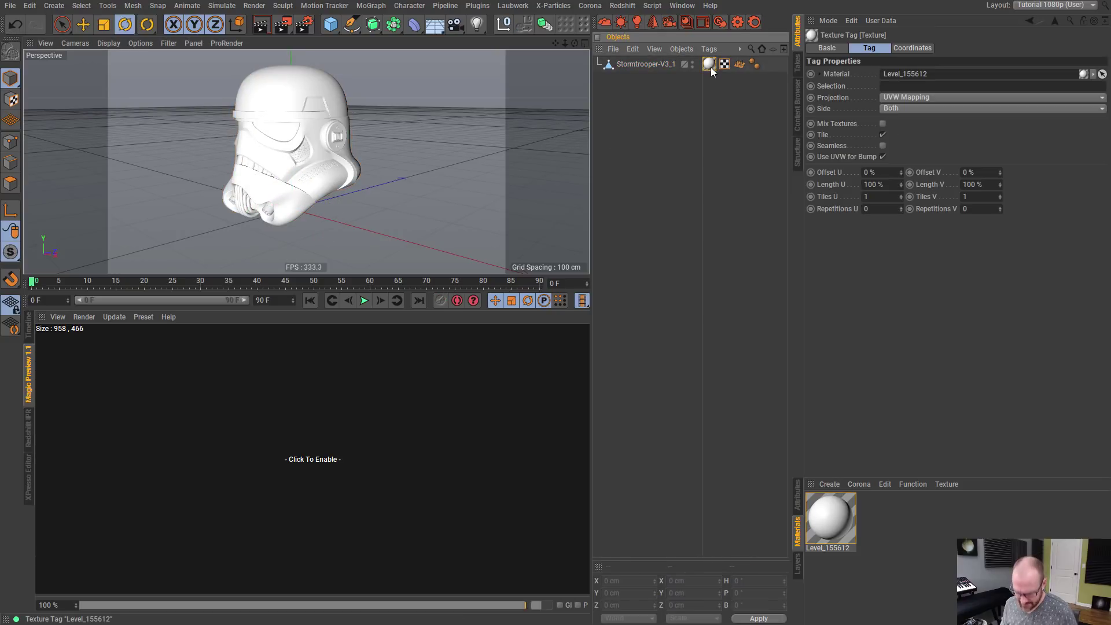
pyautogui.press('Delete')
pyautogui.click(836, 522)
pyautogui.press('Delete')
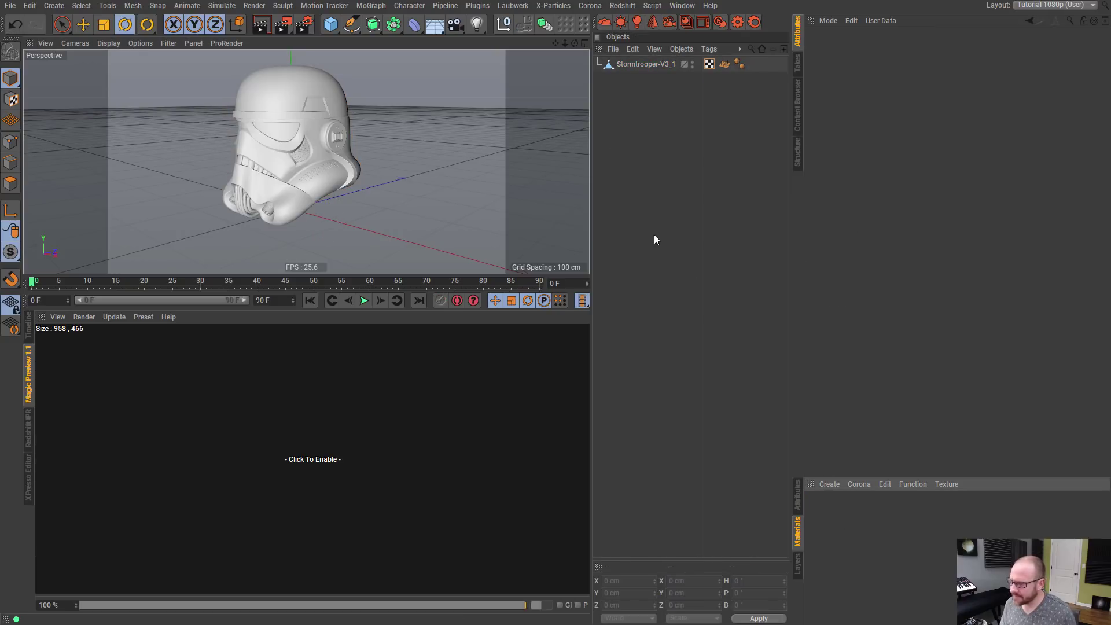
# - Add a 5000 cm by 5000 cm ground plane beneath the helmet and a Sky object to the scene
pyautogui.keyDown('alt'); pyautogui.moveTo(308, 168); pyautogui.dragTo(336, 170); pyautogui.keyUp('alt')
pyautogui.moveTo(332, 27); pyautogui.dragTo(458, 56)
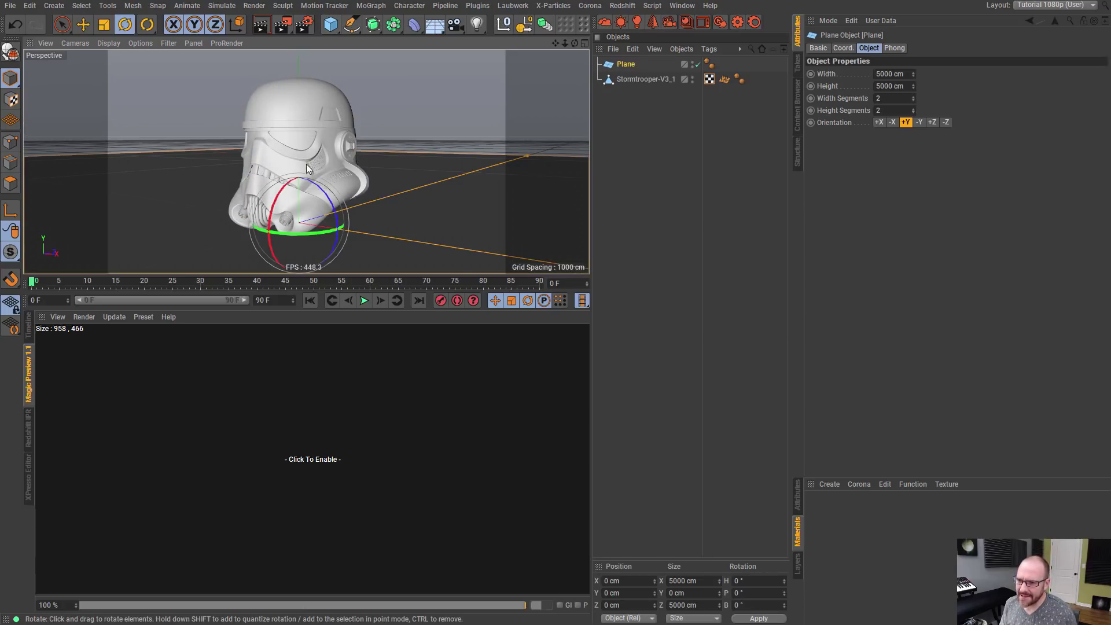
pyautogui.click(390, 138)
pyautogui.keyDown('alt'); pyautogui.moveTo(390, 137); pyautogui.dragTo(320, 171); pyautogui.keyUp('alt')
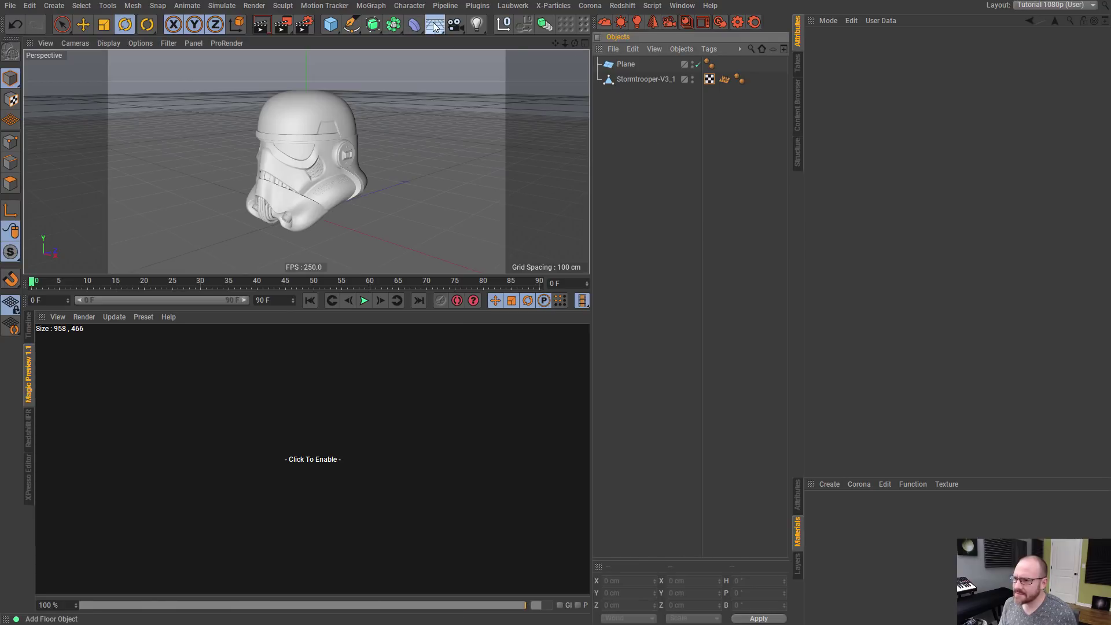
pyautogui.moveTo(435, 24); pyautogui.dragTo(471, 64)
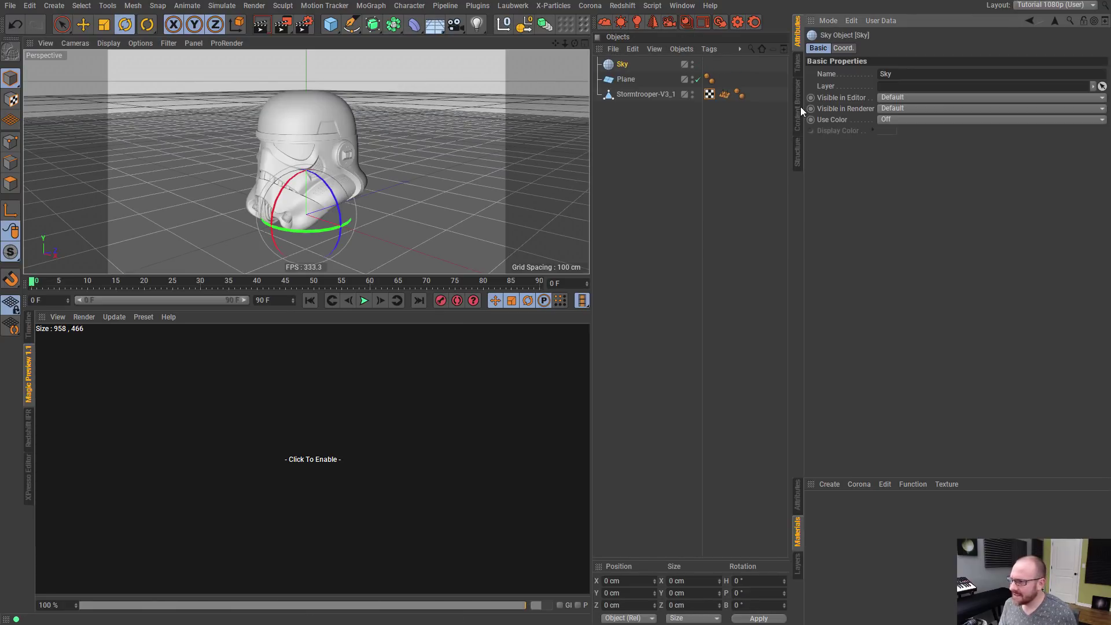
# - Open the HDRI collection inside the CV HDRIs preset library, enlarge its thumbnails and browse the sky environments
pyautogui.click(797, 106)
pyautogui.doubleClick(846, 116)
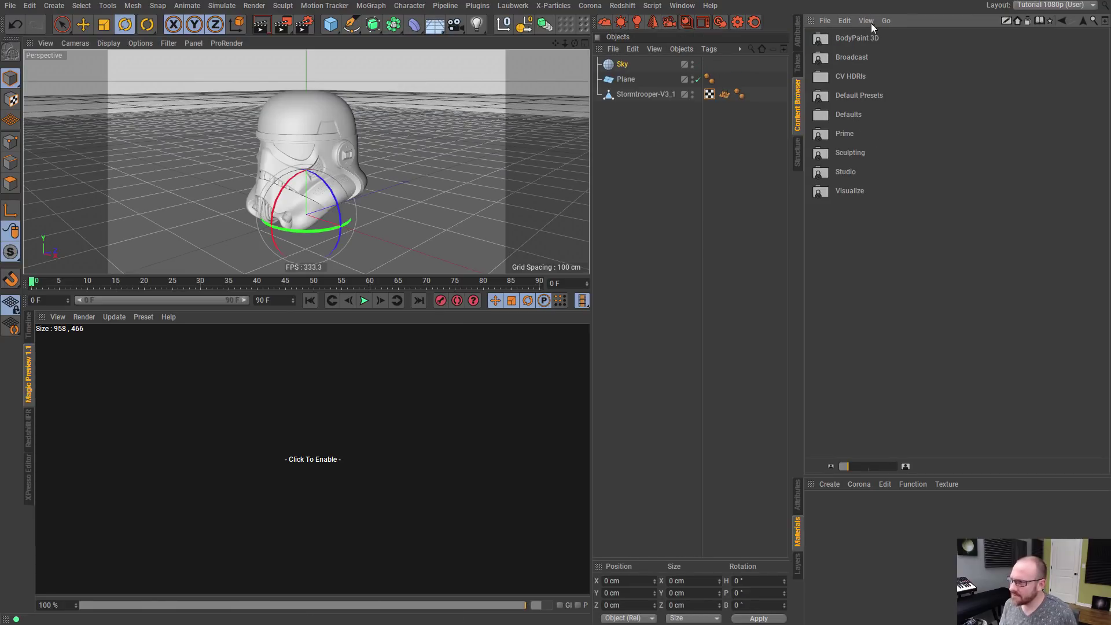
pyautogui.doubleClick(850, 78)
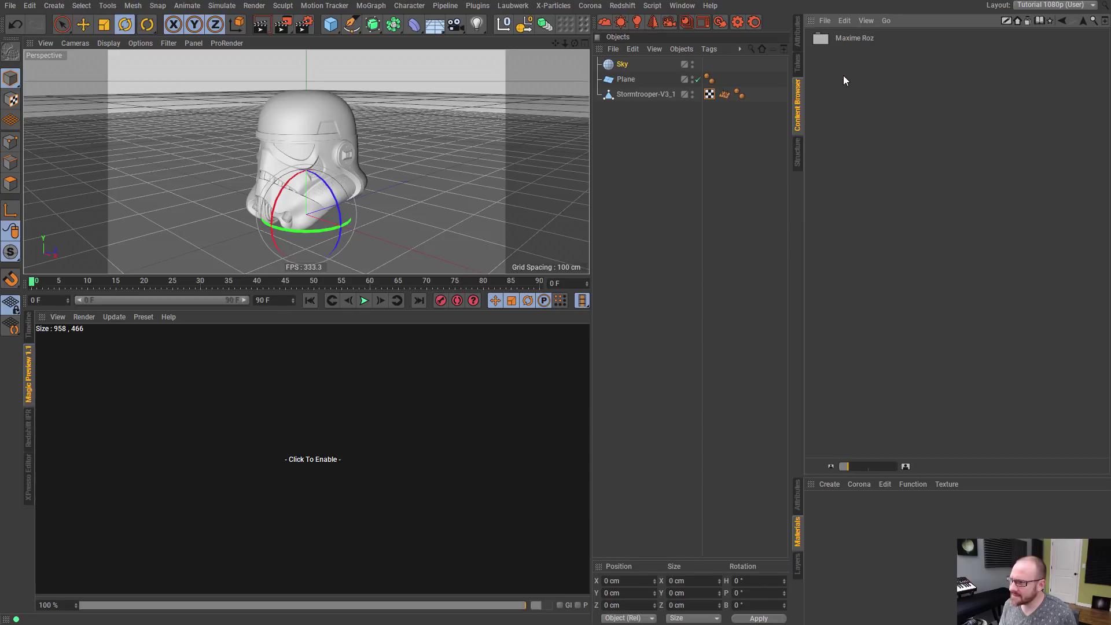
pyautogui.doubleClick(866, 39)
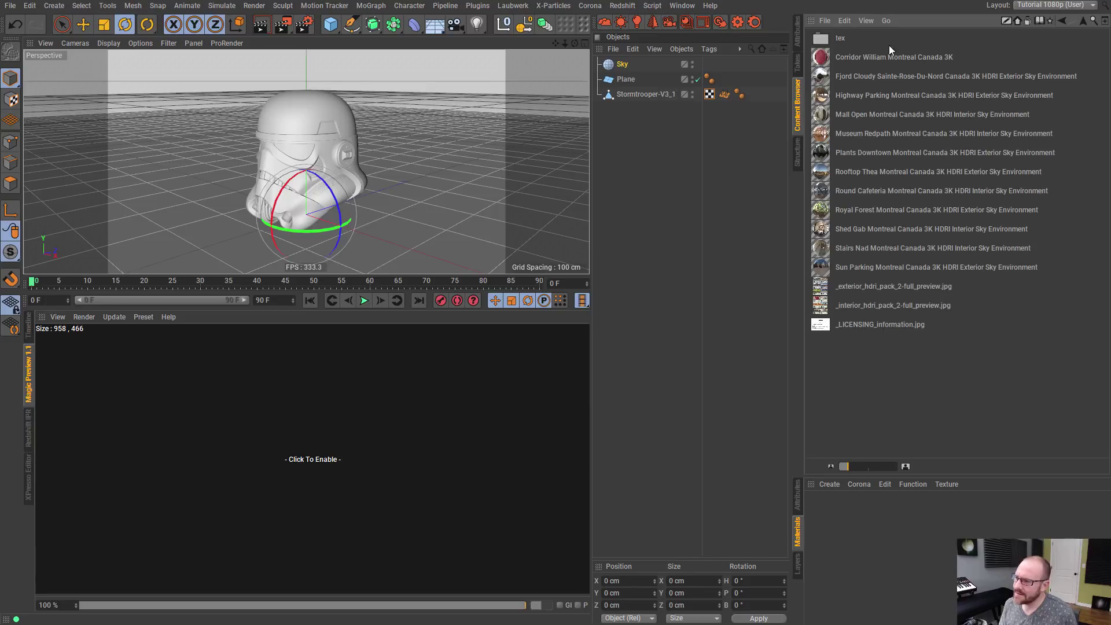
pyautogui.moveTo(850, 464); pyautogui.dragTo(896, 464)
pyautogui.scroll(-3, 1109, 146)
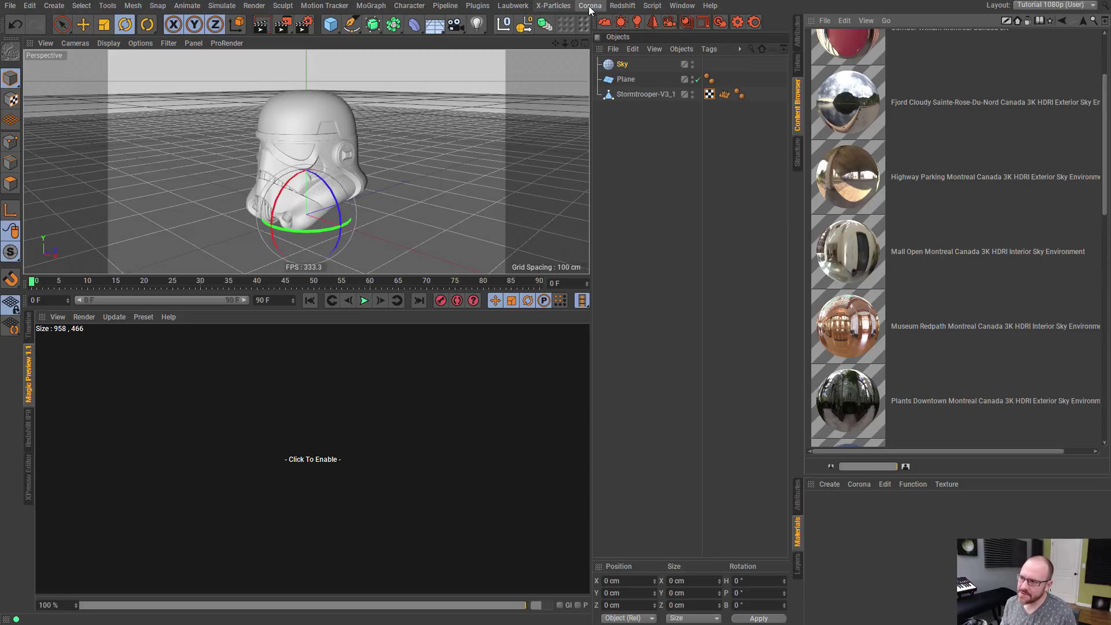
pyautogui.moveTo(1106, 185); pyautogui.dragTo(1107, 249)
# - Create a Corona Light material and add the Plants Downtown Montreal Canada 3K HDRI material from the library to the scene
pyautogui.click(831, 484)
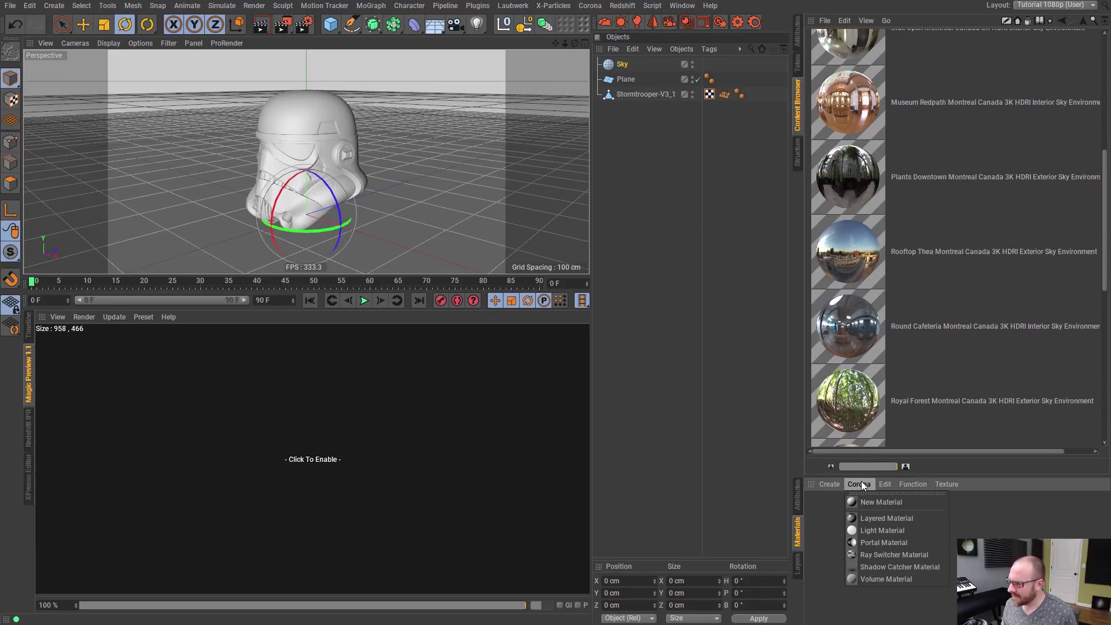
pyautogui.click(867, 531)
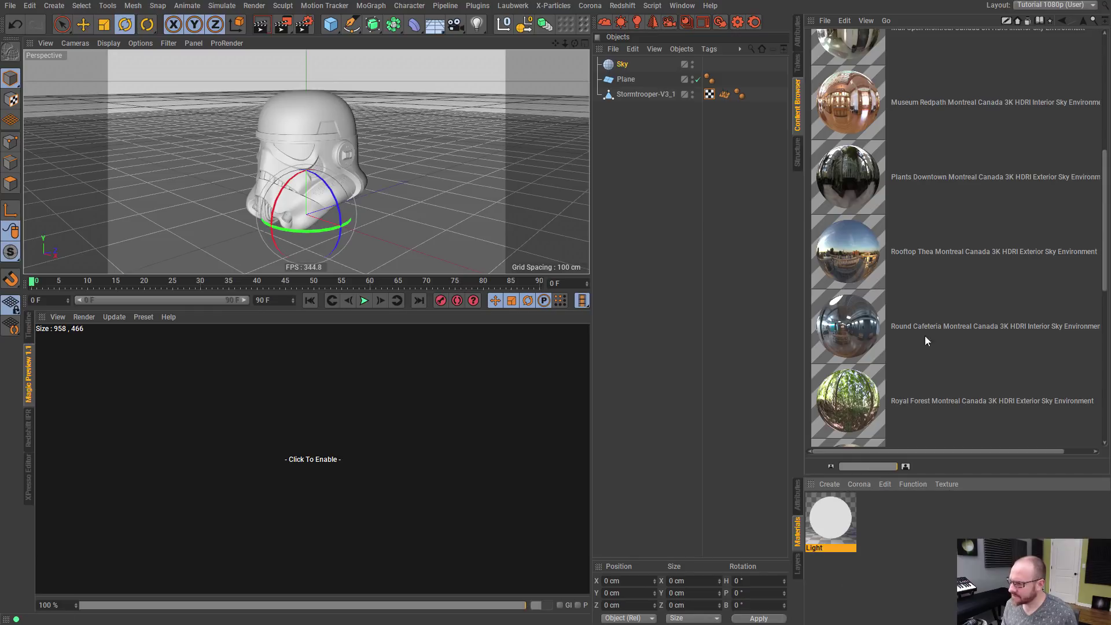
pyautogui.moveTo(1107, 229); pyautogui.dragTo(1108, 358)
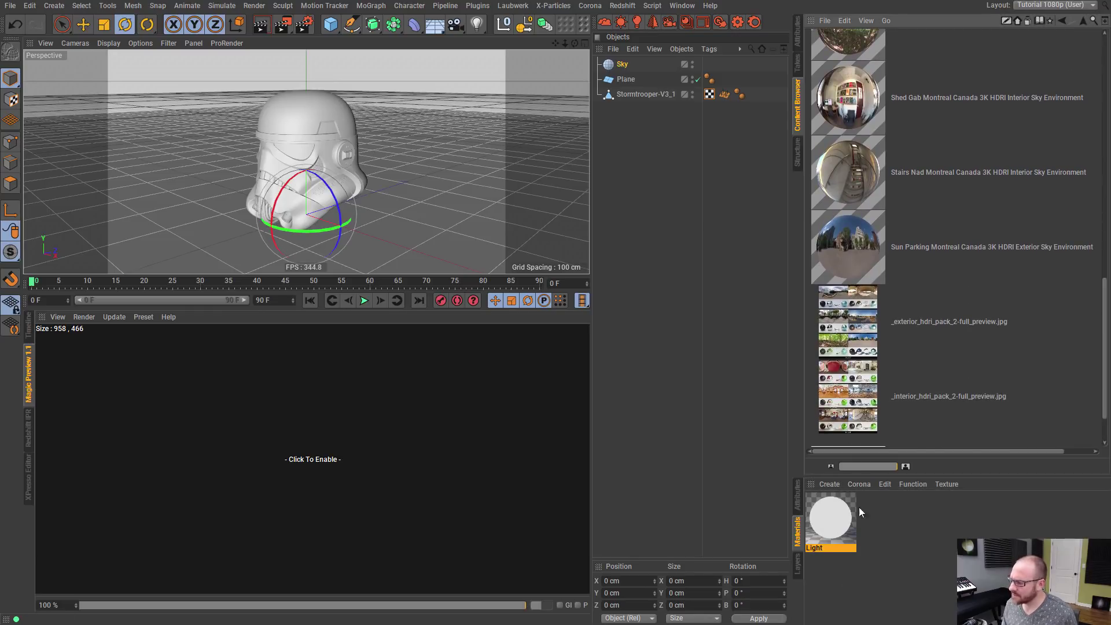
pyautogui.moveTo(1107, 332); pyautogui.dragTo(1105, 160)
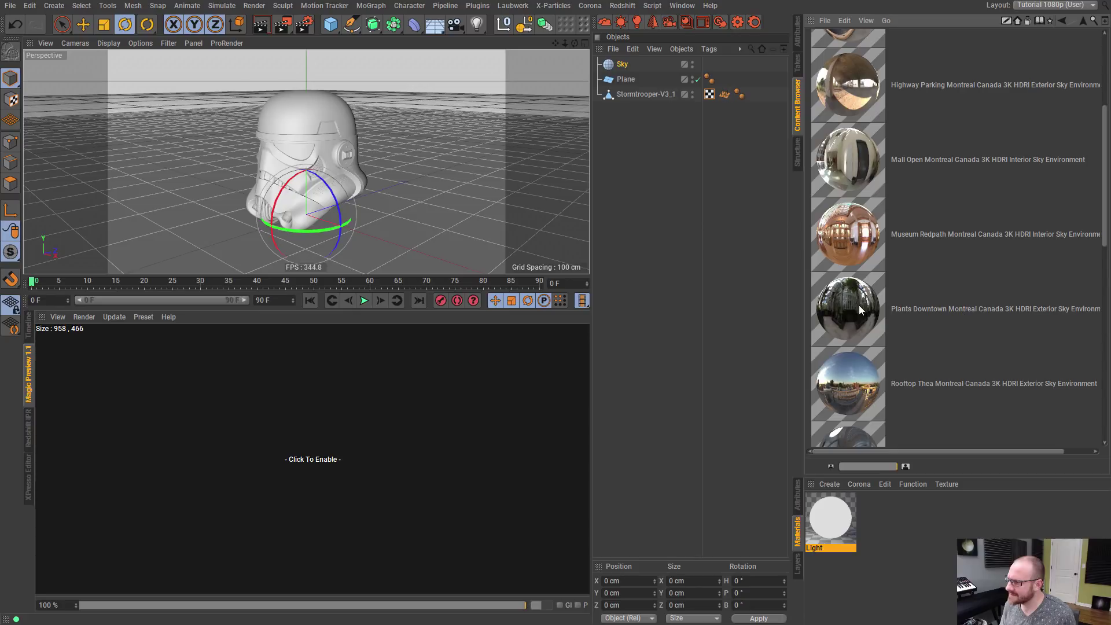
pyautogui.moveTo(859, 304); pyautogui.dragTo(891, 535)
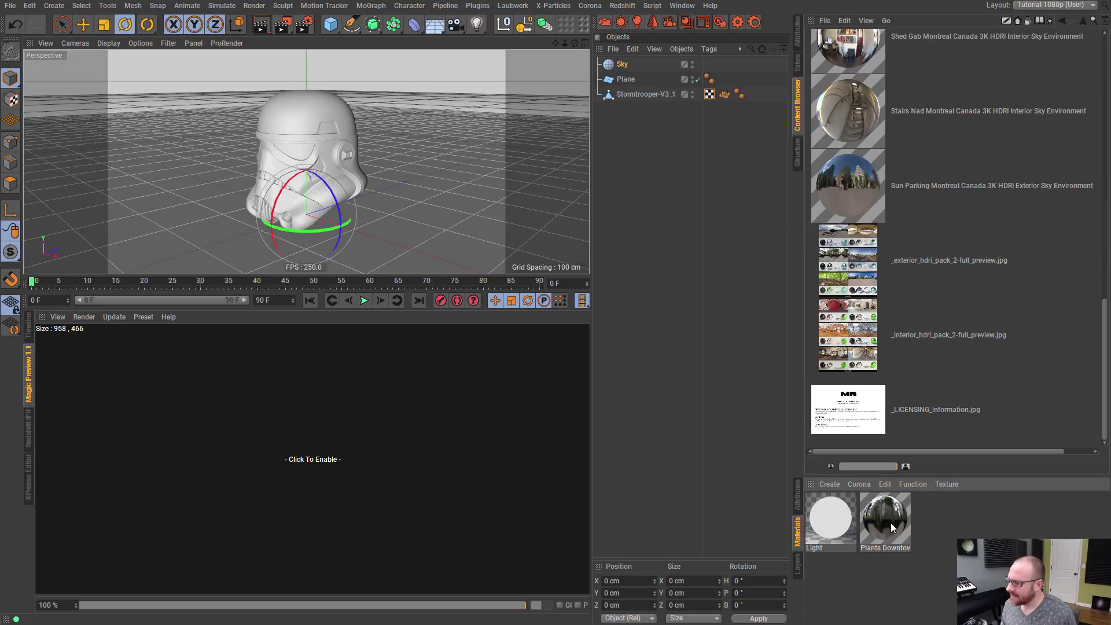
# - Copy the luminance texture shader of the Plants Downtown material into the emission texture of the Light material
pyautogui.click(797, 30)
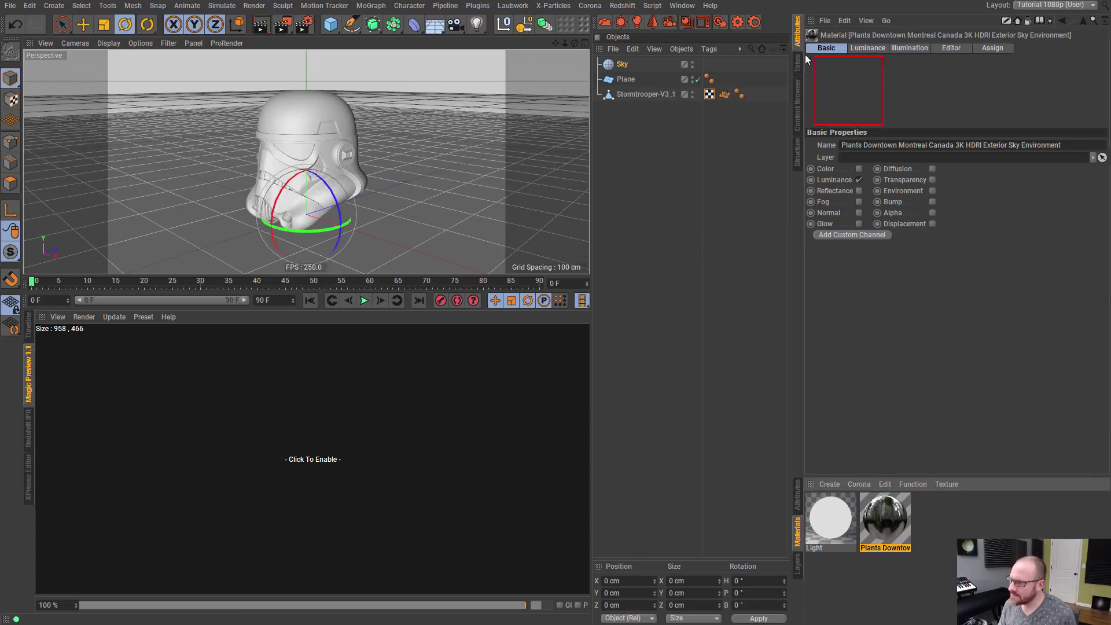
pyautogui.click(866, 48)
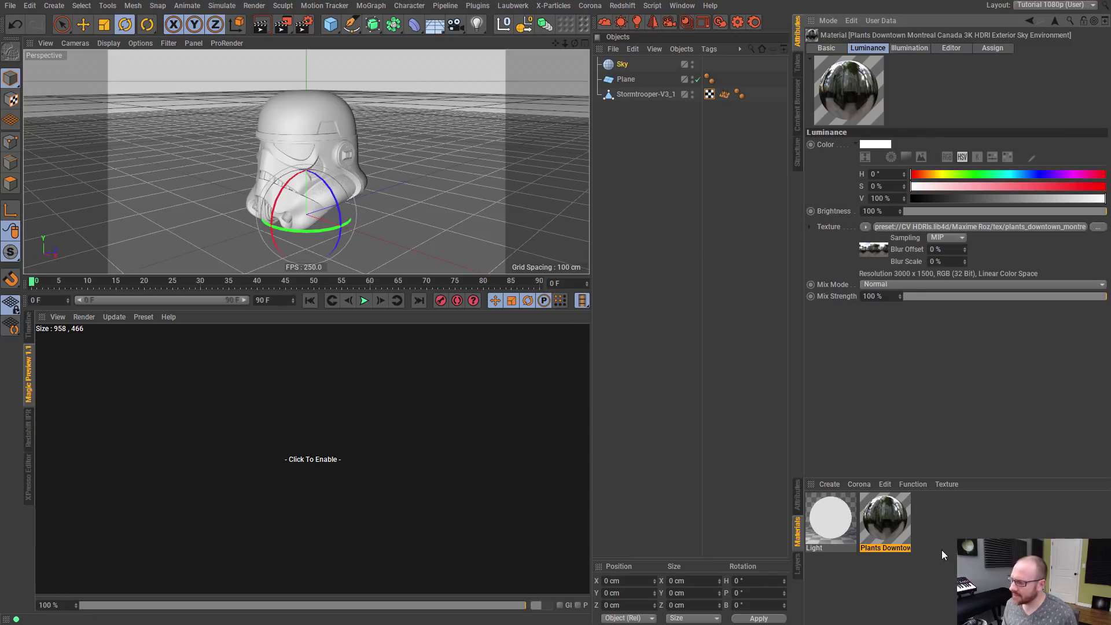
pyautogui.click(866, 227)
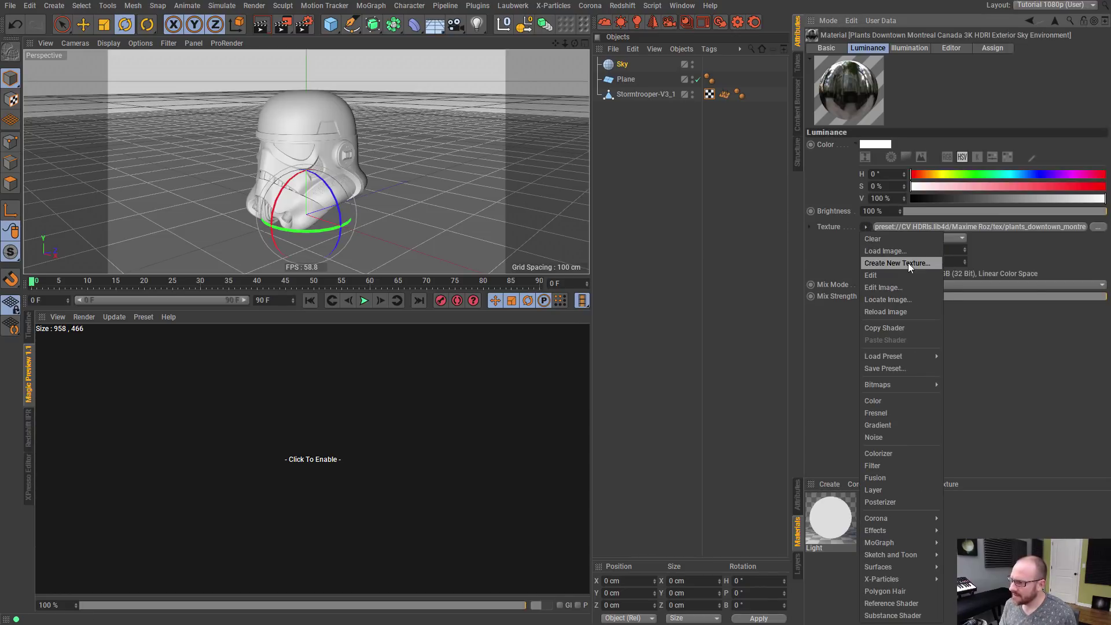
pyautogui.click(884, 328)
pyautogui.click(830, 517)
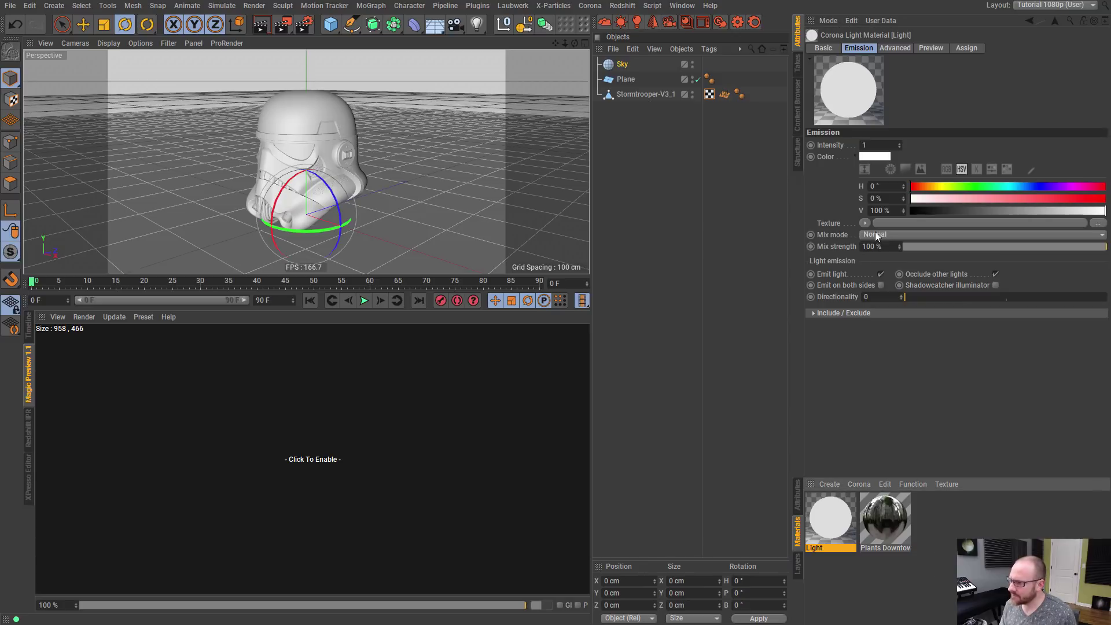
pyautogui.click(864, 223)
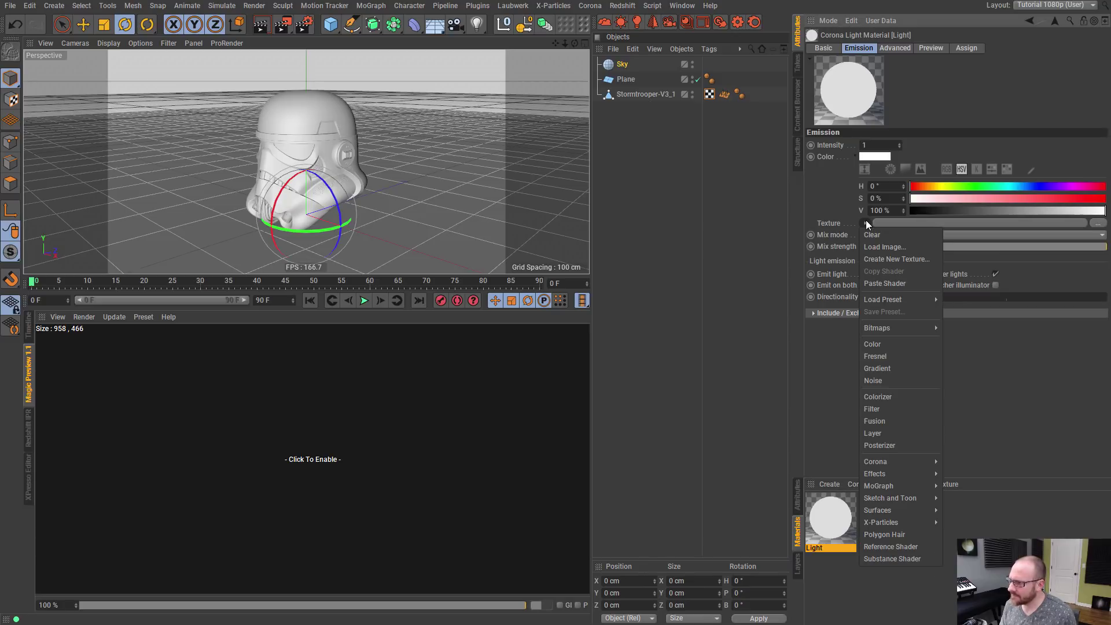
pyautogui.click(883, 283)
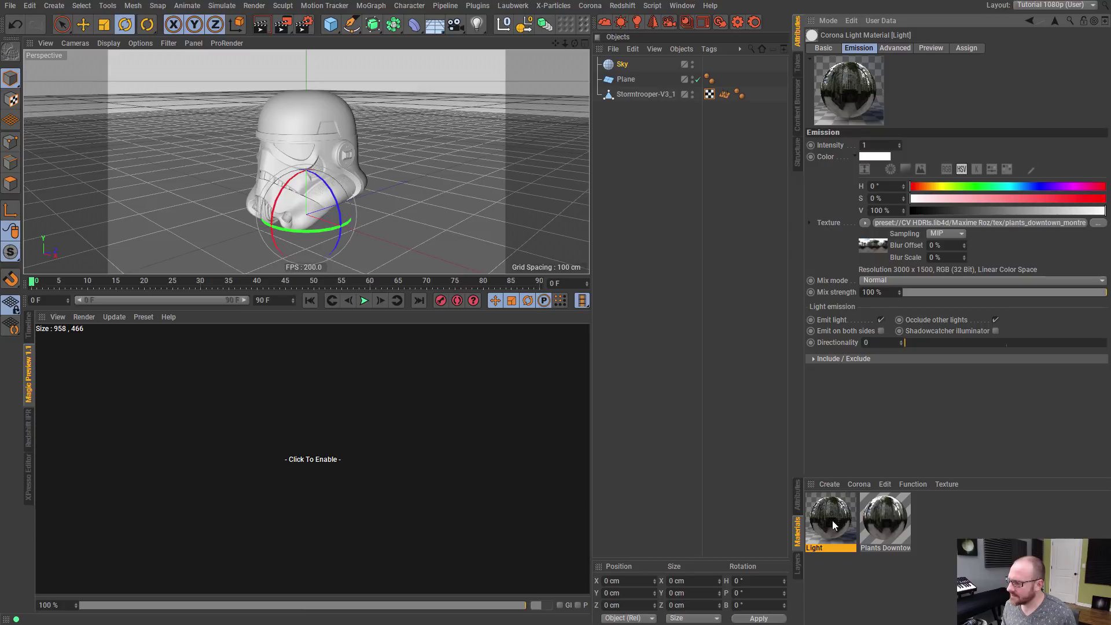
# - Apply the Light material to the Sky object and set the material's viewport preview size to 1024x1024
pyautogui.moveTo(835, 526); pyautogui.dragTo(642, 65)
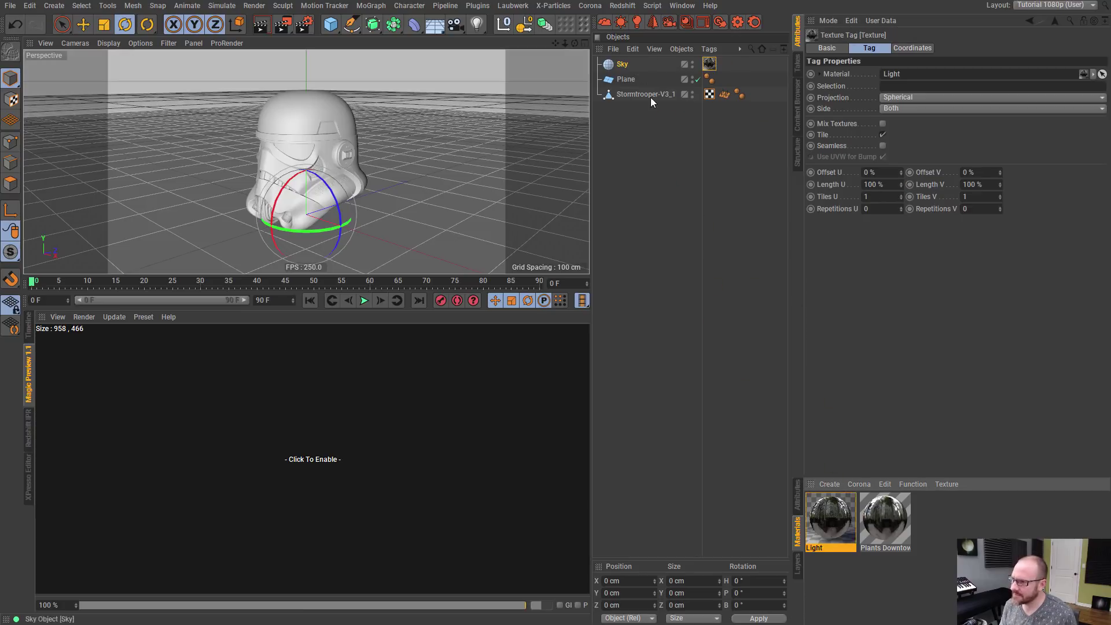
pyautogui.click(649, 162)
pyautogui.click(854, 546)
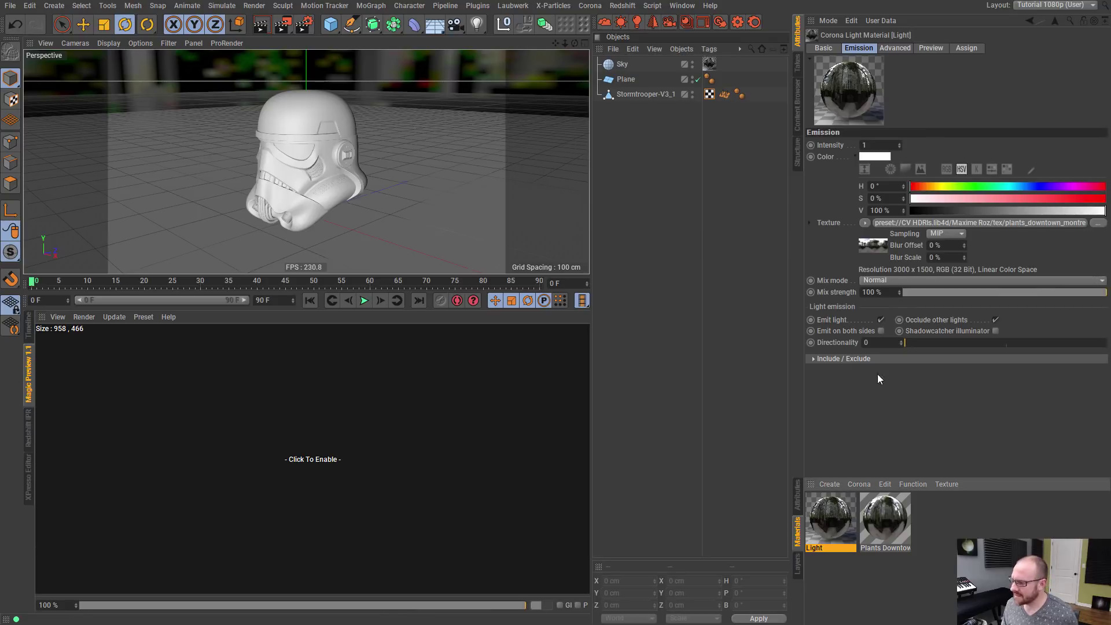
pyautogui.click(928, 48)
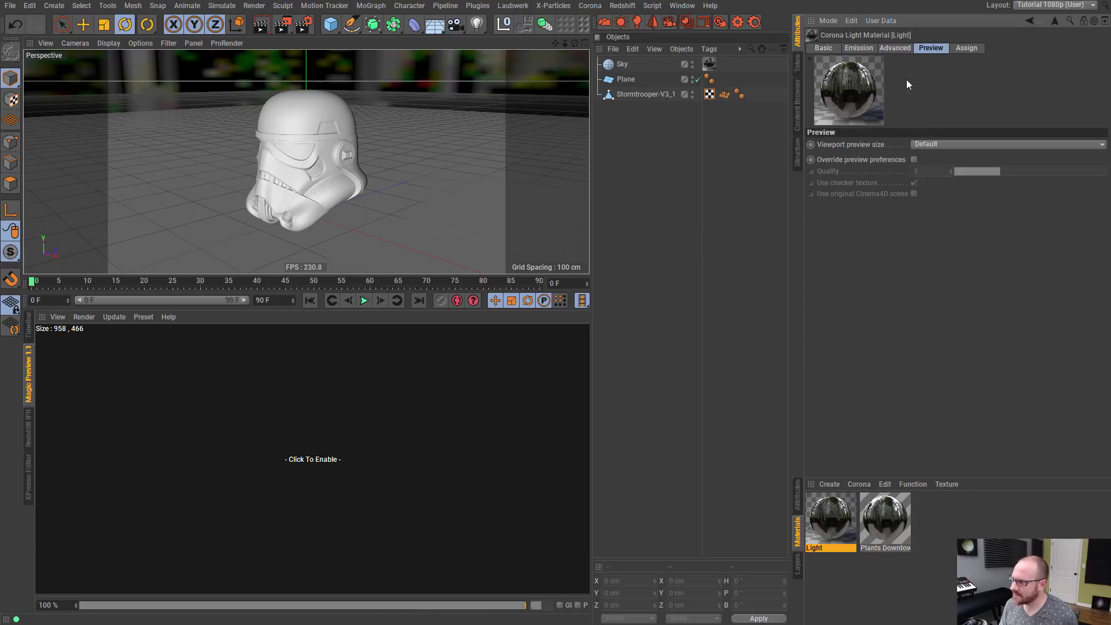
pyautogui.click(940, 146)
pyautogui.click(942, 229)
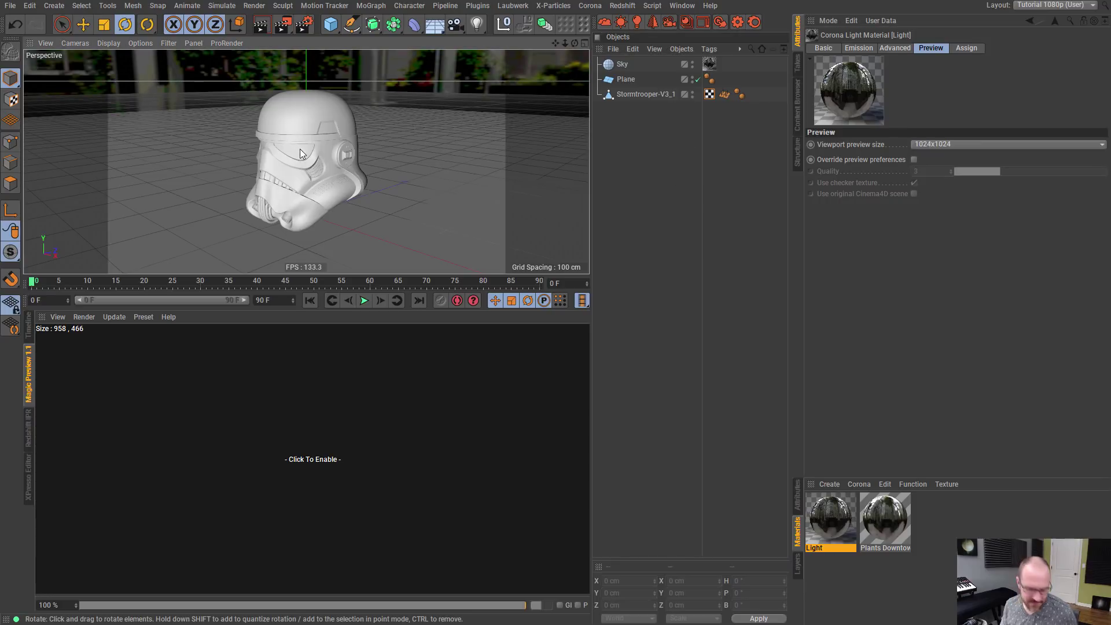
# - Lower the camera view to see the helmet against the HDRI background and start a Corona interactive render
pyautogui.moveTo(322, 156)
pyautogui.keyDown('alt'); pyautogui.mouseDown()
pyautogui.moveTo(341, 140)
pyautogui.moveTo(494, 116)
pyautogui.moveTo(302, 132)
pyautogui.moveTo(325, 152)
pyautogui.moveTo(317, 161)
pyautogui.moveTo(341, 153)
pyautogui.moveTo(325, 155)
pyautogui.mouseUp(); pyautogui.keyUp('alt')
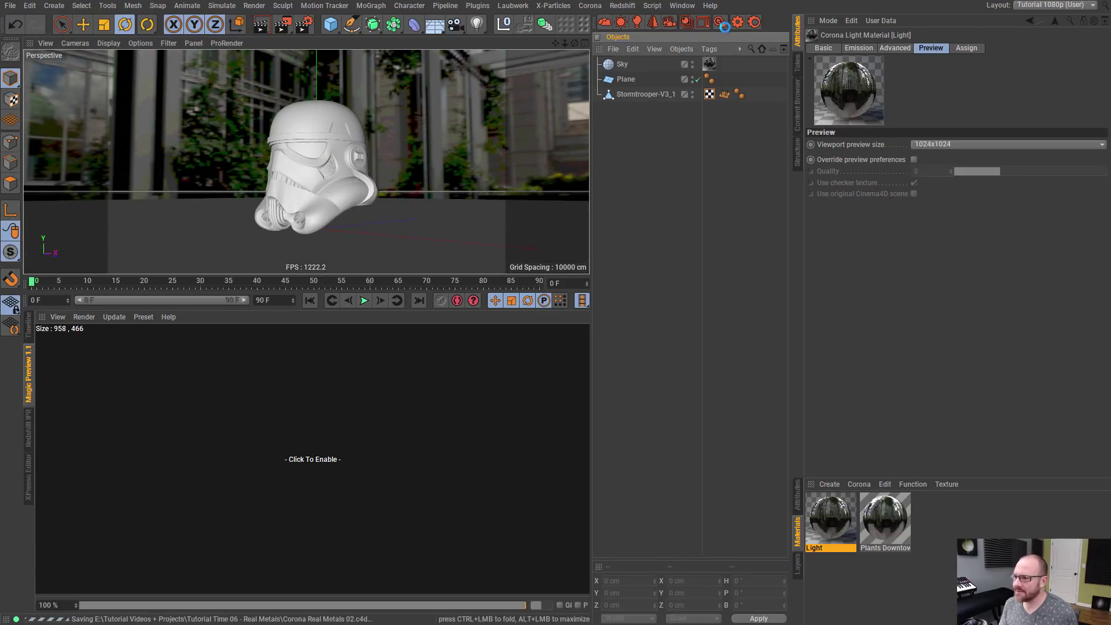
pyautogui.click(720, 22)
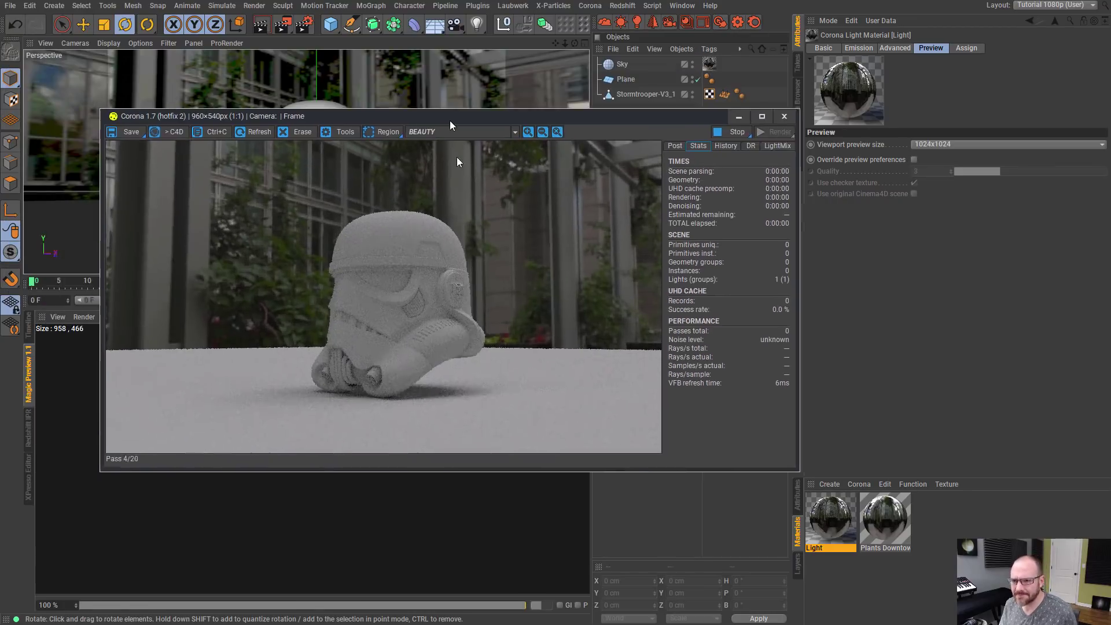
pyautogui.moveTo(450, 121); pyautogui.dragTo(379, 254)
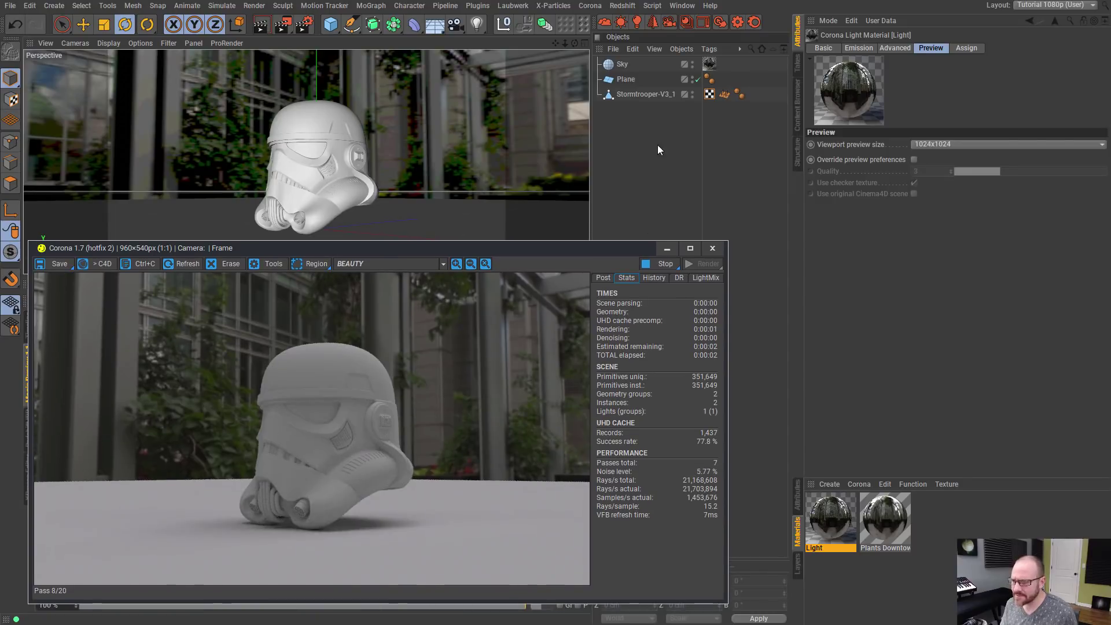
# - Set the render output width to 896 pixels with the aspect ratio locked
pyautogui.click(646, 180)
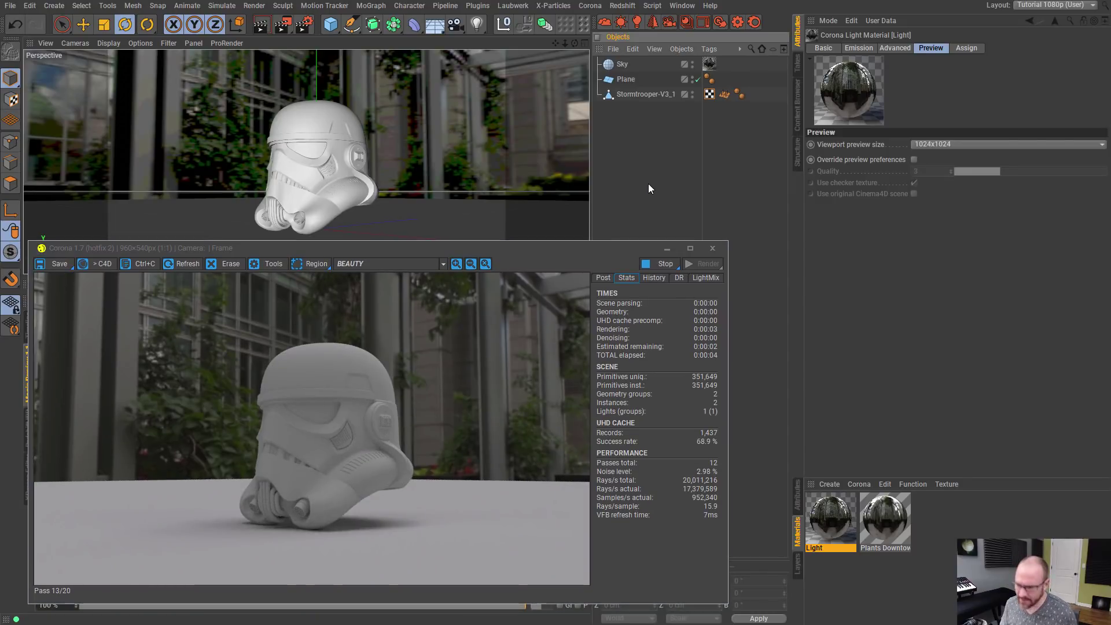
pyautogui.hotkey('ctrl', 'b')
pyautogui.click(108, 83)
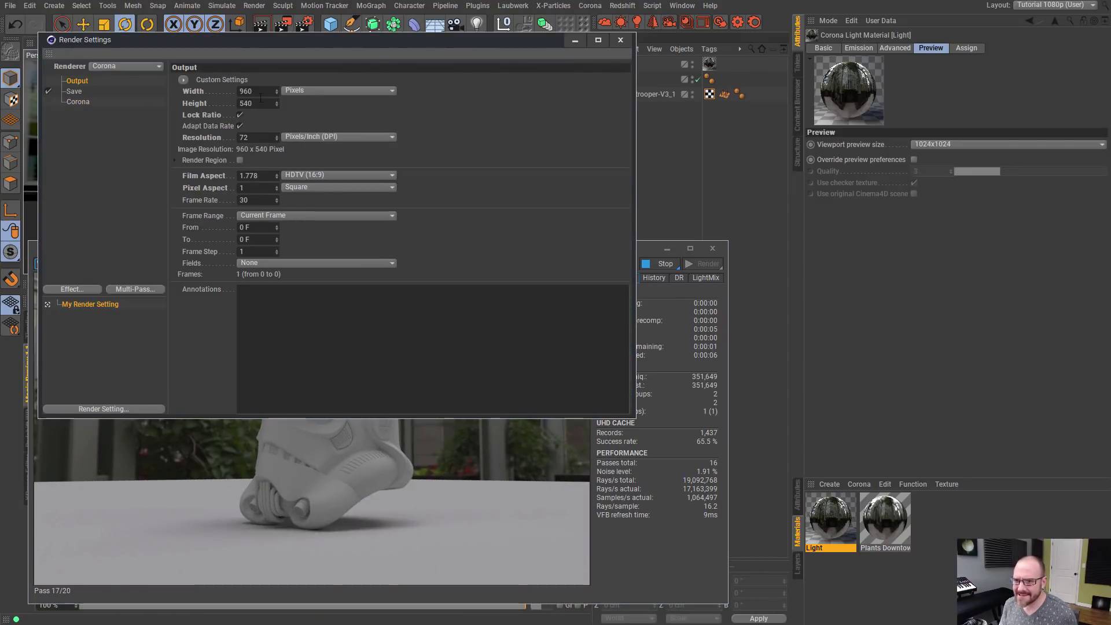
pyautogui.press('Tab')
pyautogui.write('8')
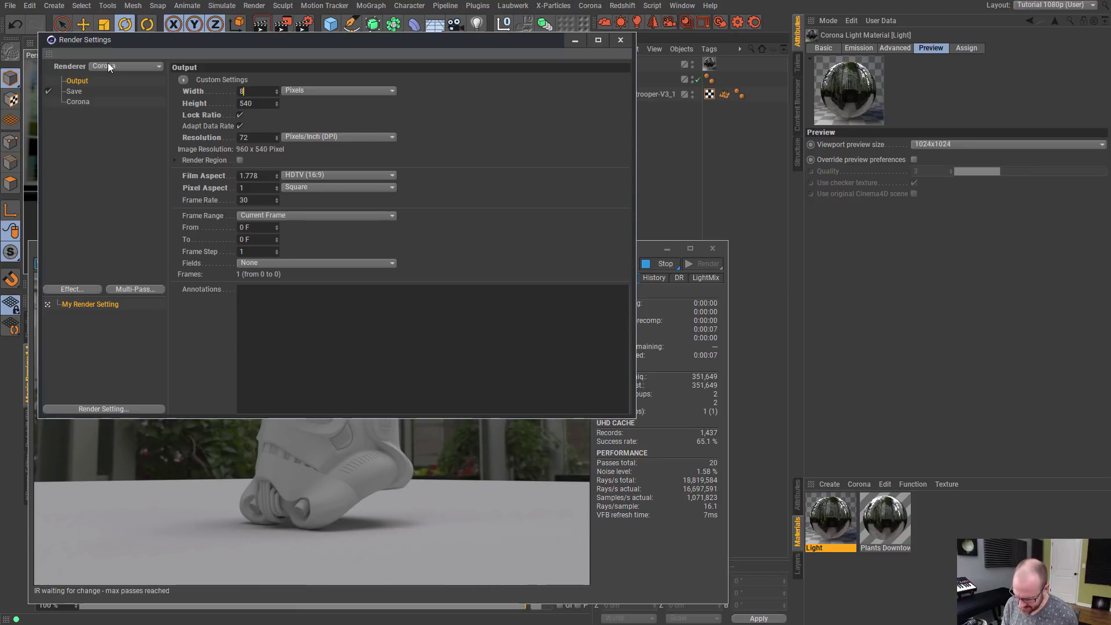
pyautogui.click(620, 39)
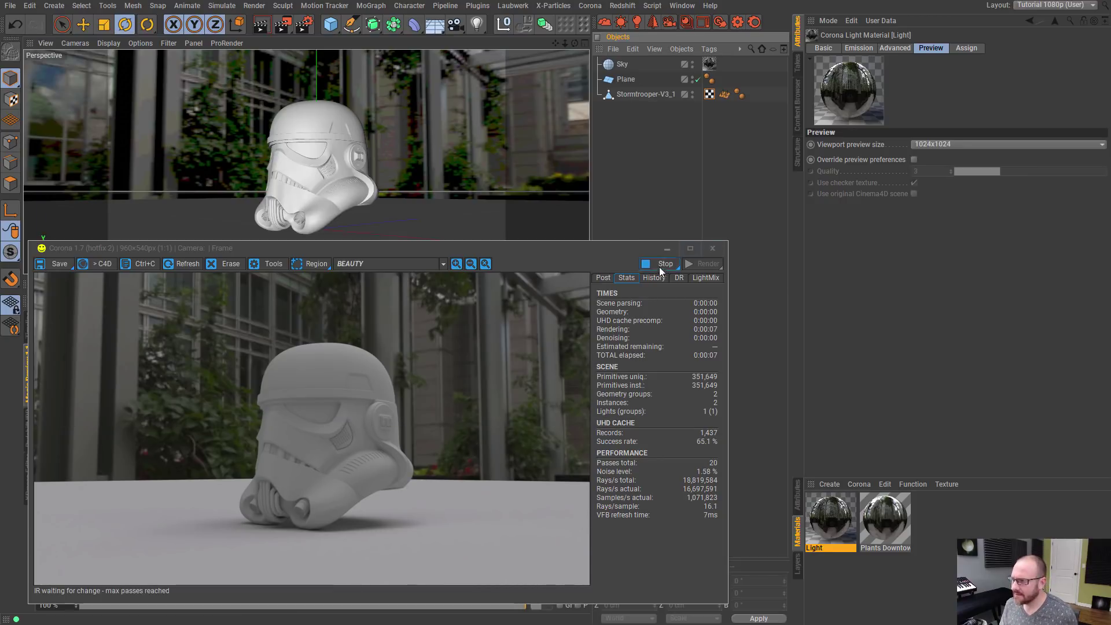
# - Restart the Corona interactive render at the new size, place its frame below the viewport and frame the helmet closer
pyautogui.click(712, 248)
pyautogui.hotkey('shift', 'r')
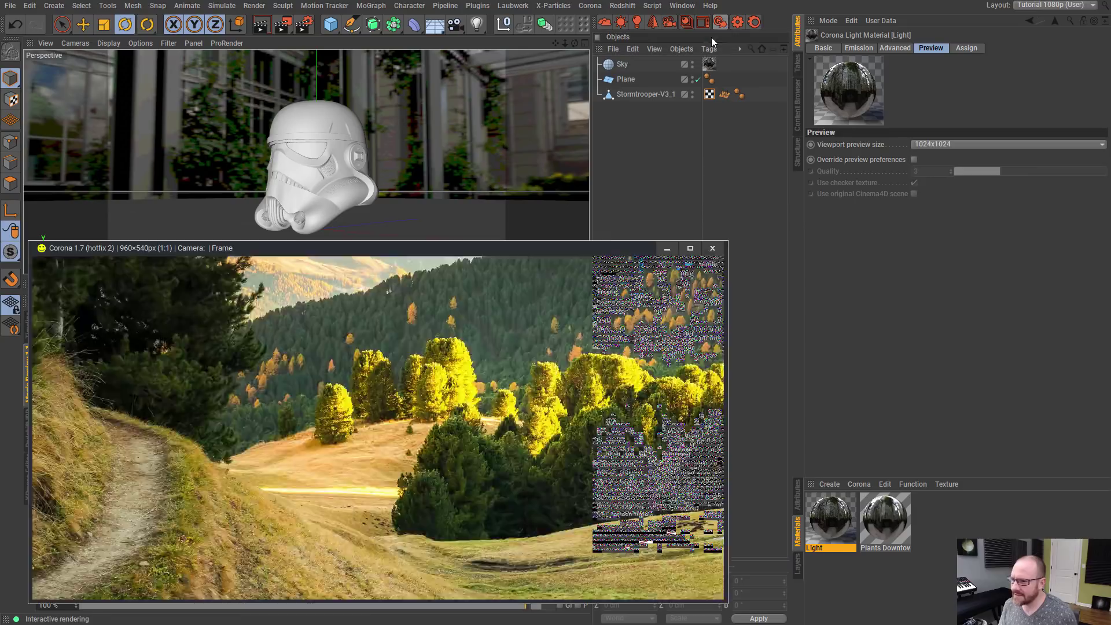
pyautogui.moveTo(523, 253); pyautogui.dragTo(496, 293)
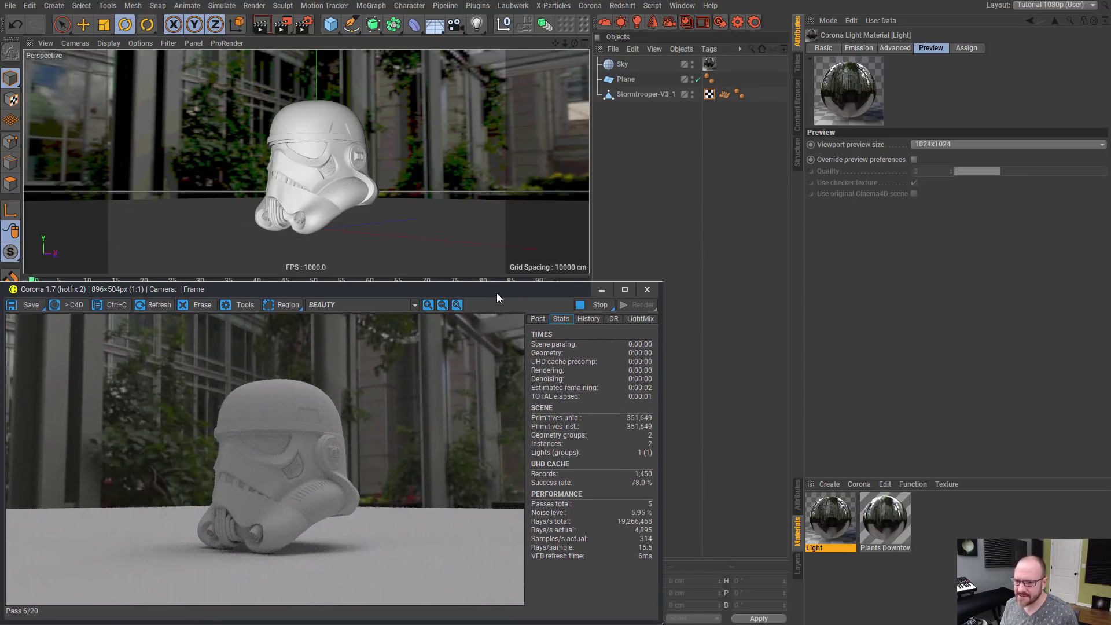
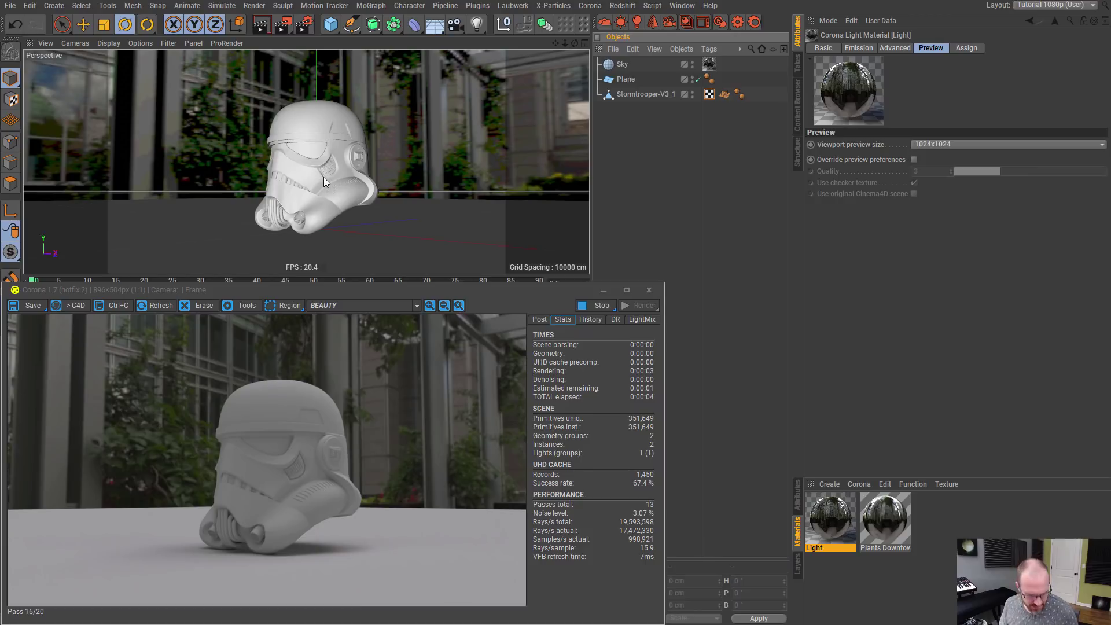
pyautogui.scroll(3, 331, 171)
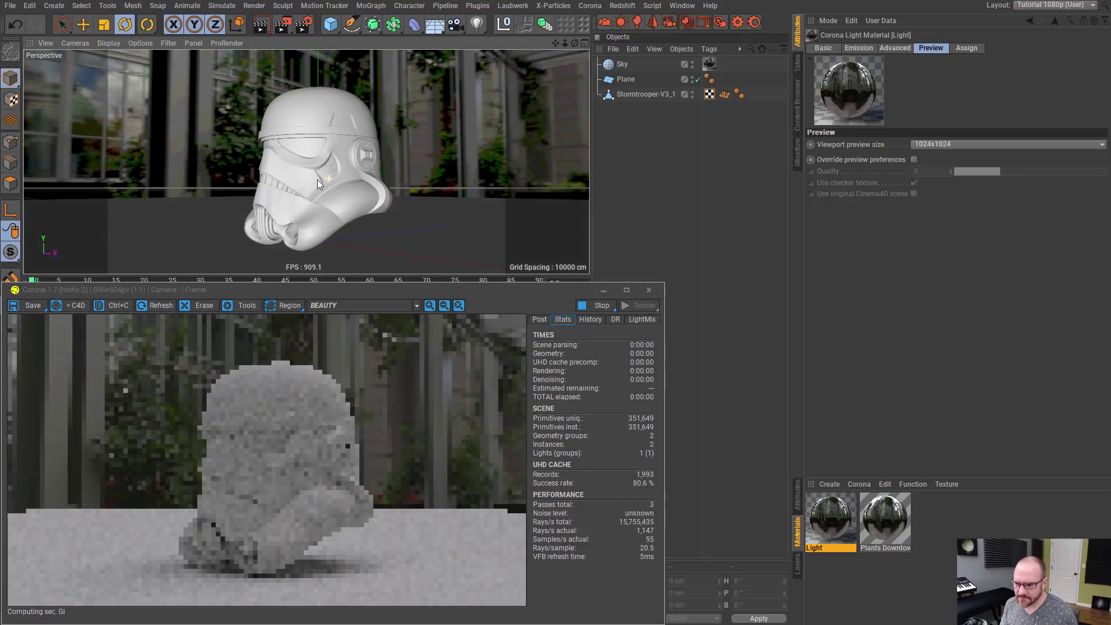
pyautogui.scroll(1, 321, 180)
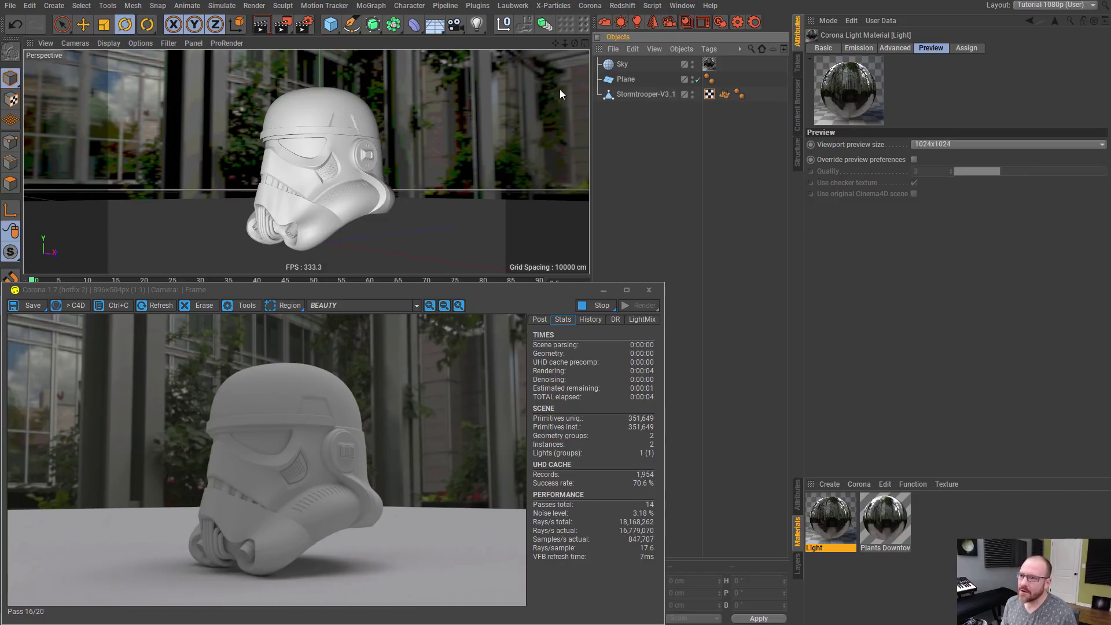
# - Add a Null object to the scene and attach a Refractive-Index v1.2 tag to it
pyautogui.click(482, 6)
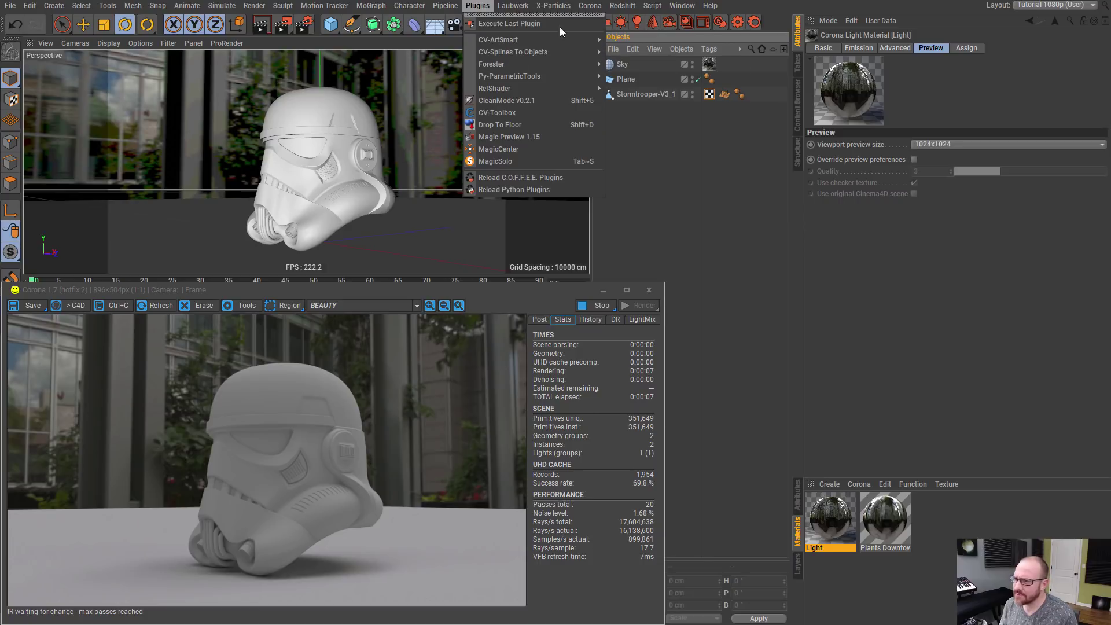
pyautogui.click(648, 95)
pyautogui.click(507, 26)
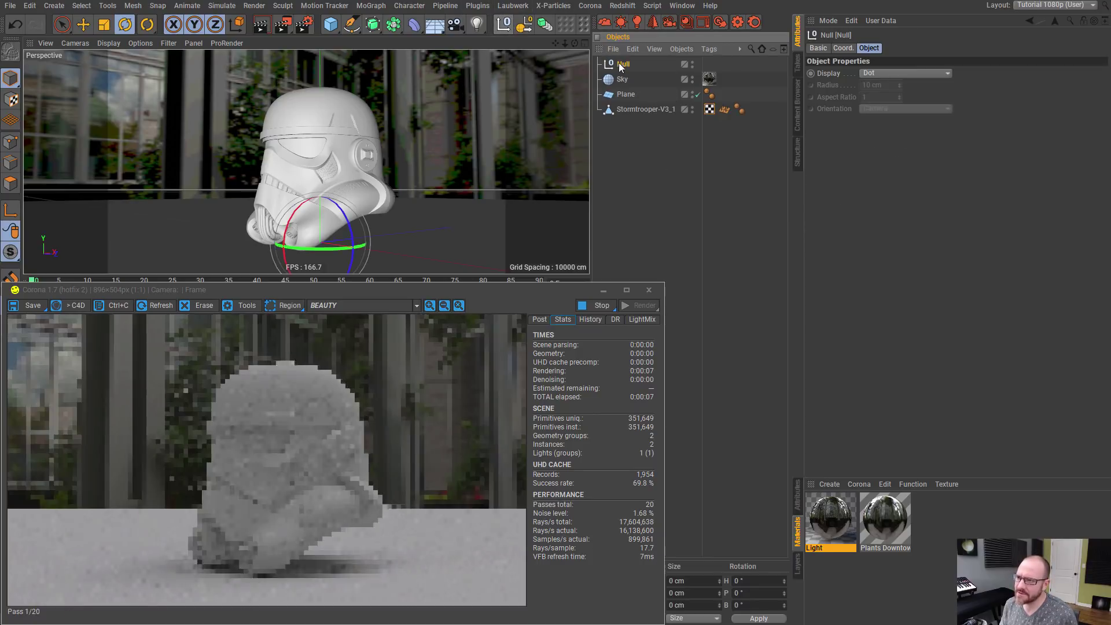
pyautogui.rightClick(622, 63)
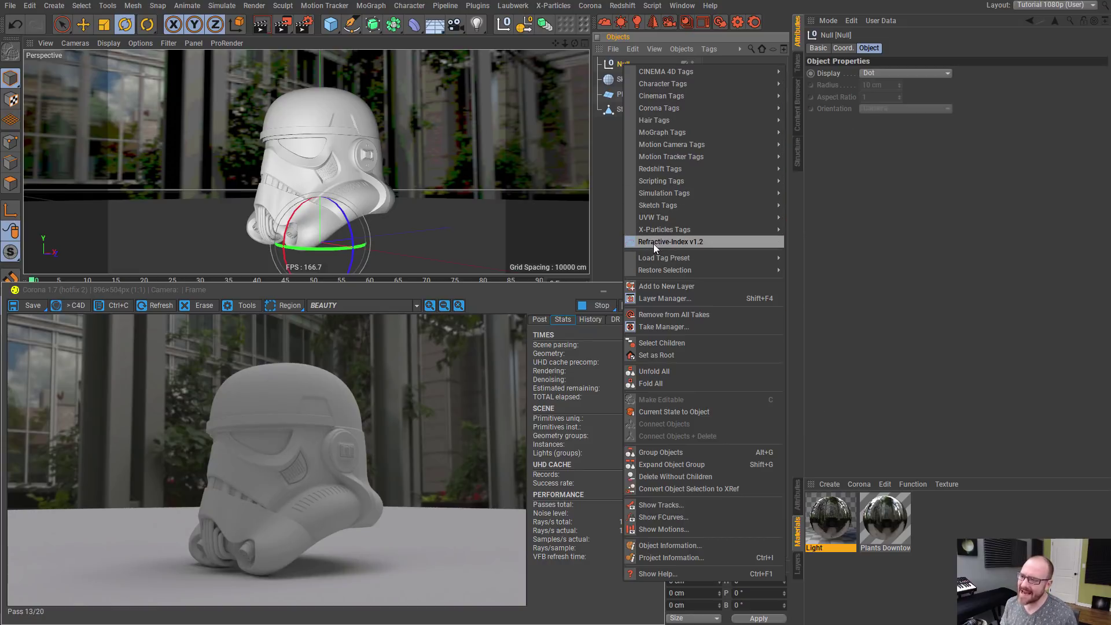
pyautogui.click(689, 240)
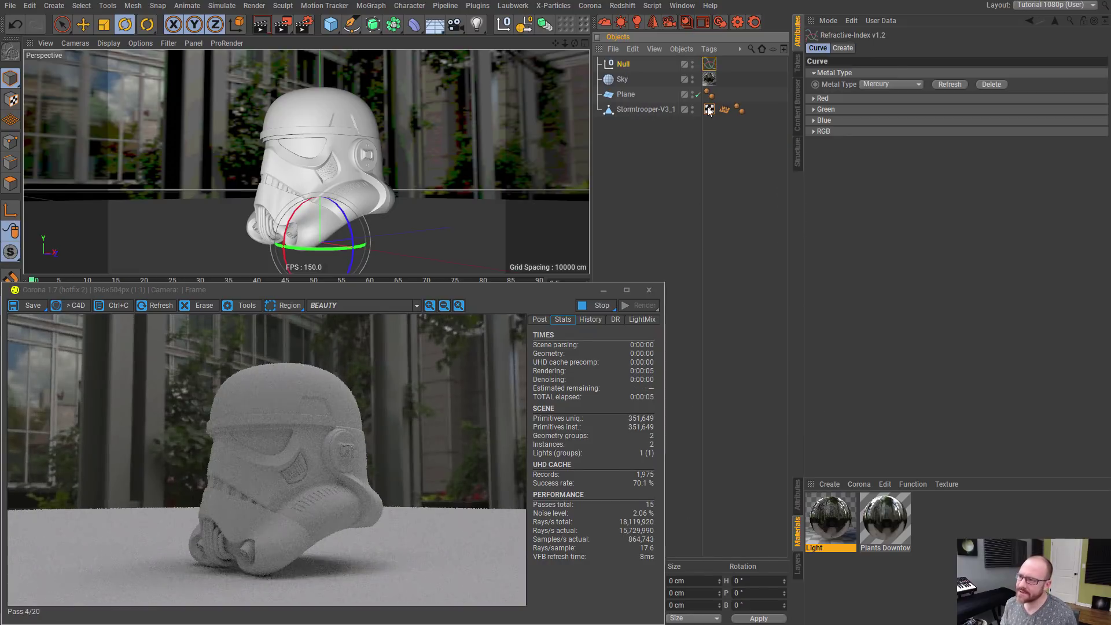
# - Expand the red, green and blue curves of the Refractive-Index tag and examine their shapes for Mercury
pyautogui.click(709, 64)
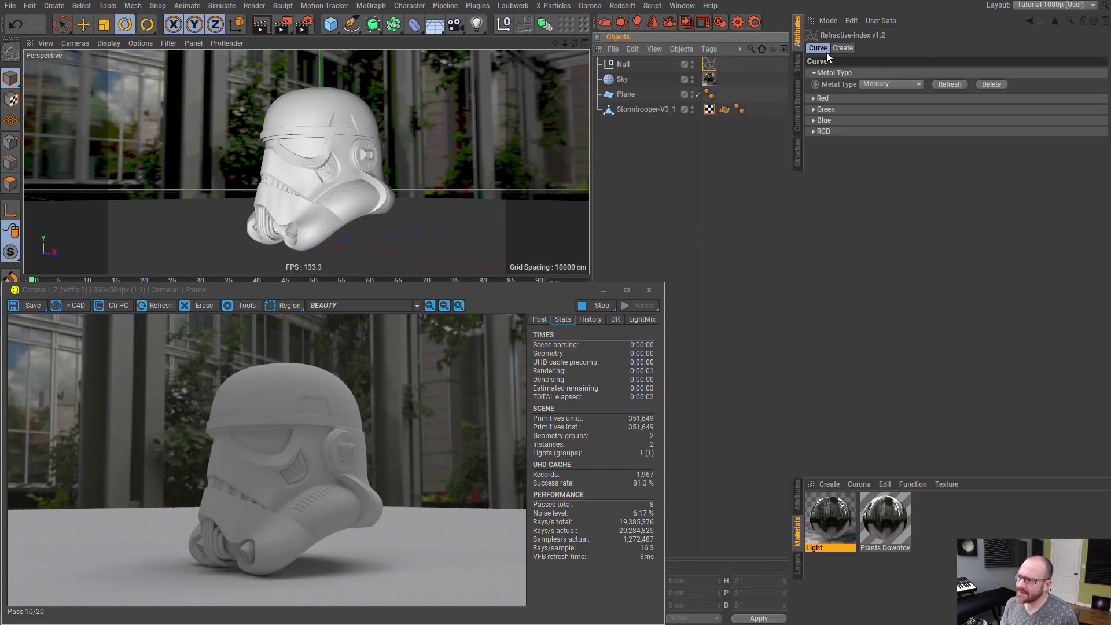
pyautogui.click(822, 98)
pyautogui.click(826, 257)
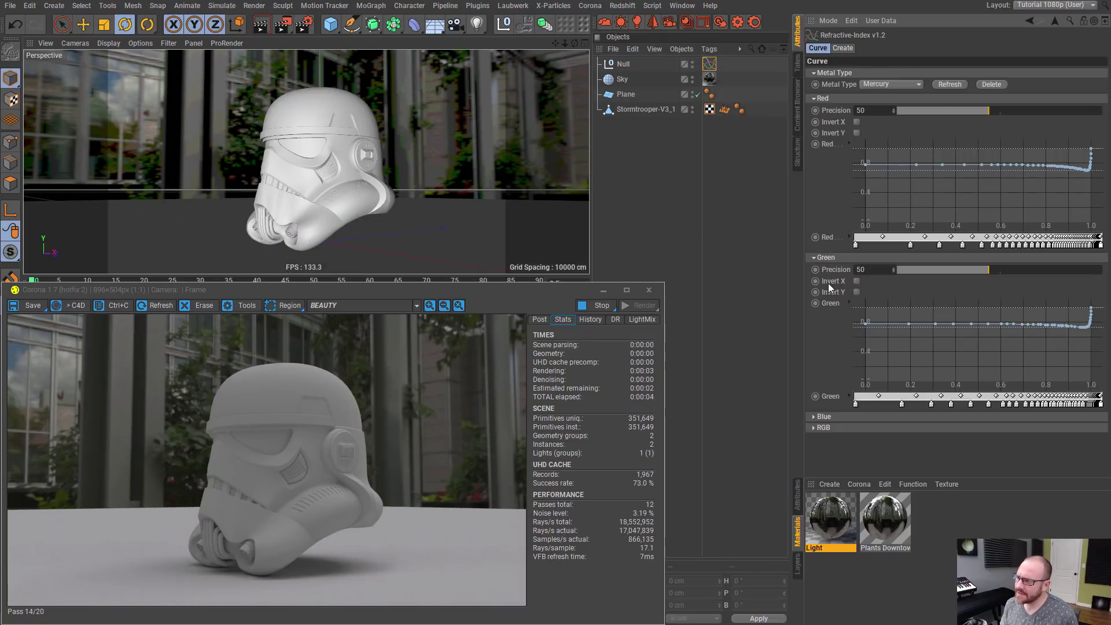
pyautogui.click(824, 416)
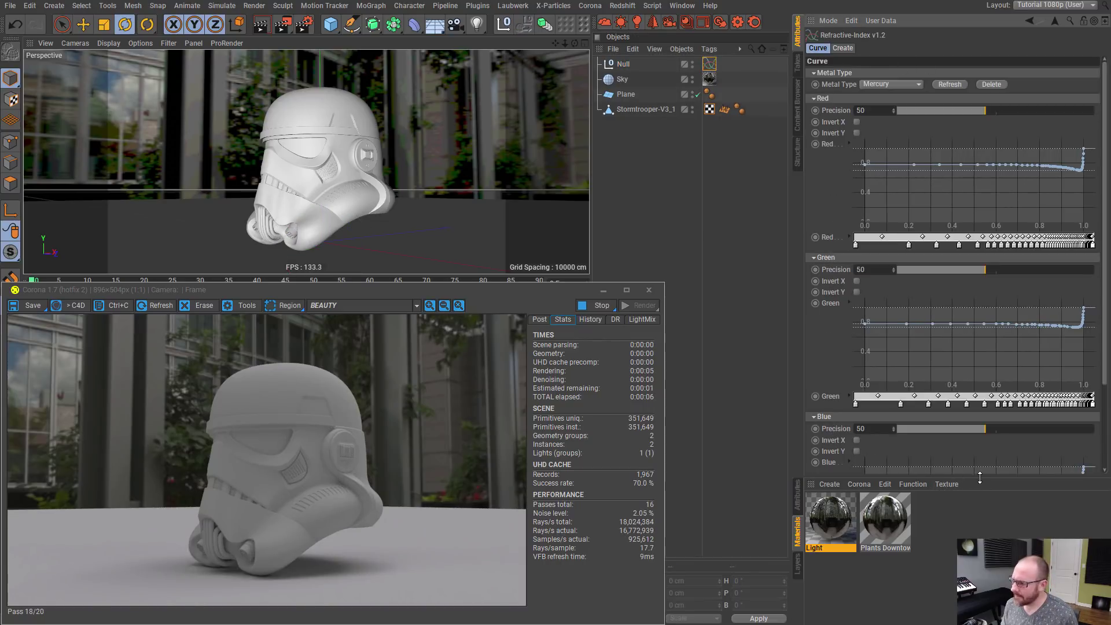
pyautogui.moveTo(979, 477); pyautogui.dragTo(980, 539)
pyautogui.moveTo(1102, 234); pyautogui.dragTo(1102, 381)
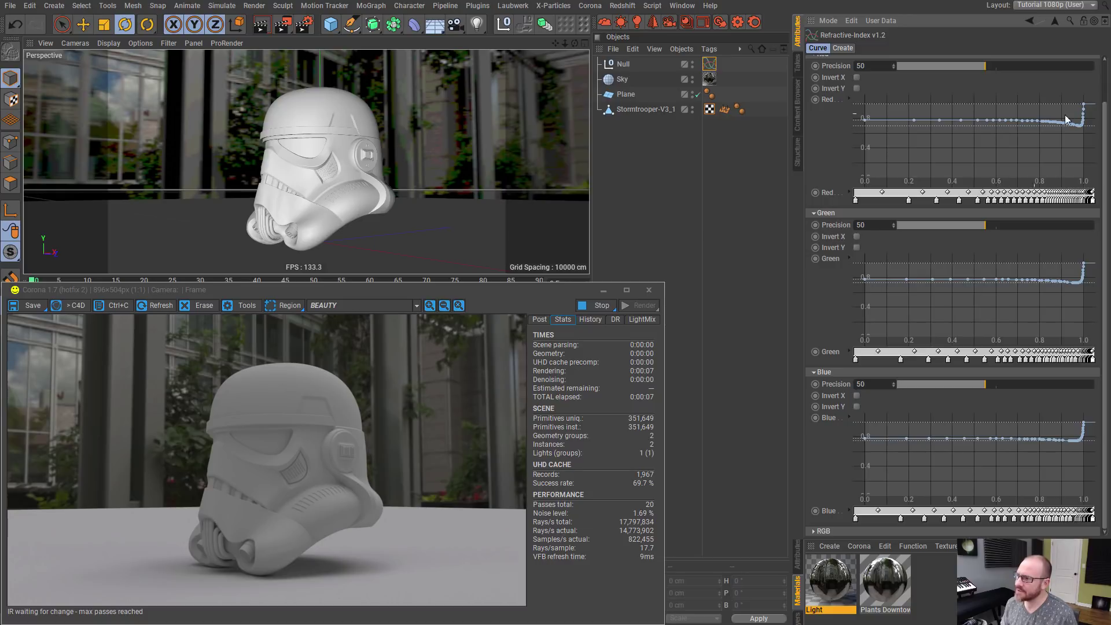
pyautogui.scroll(2, 1104, 162)
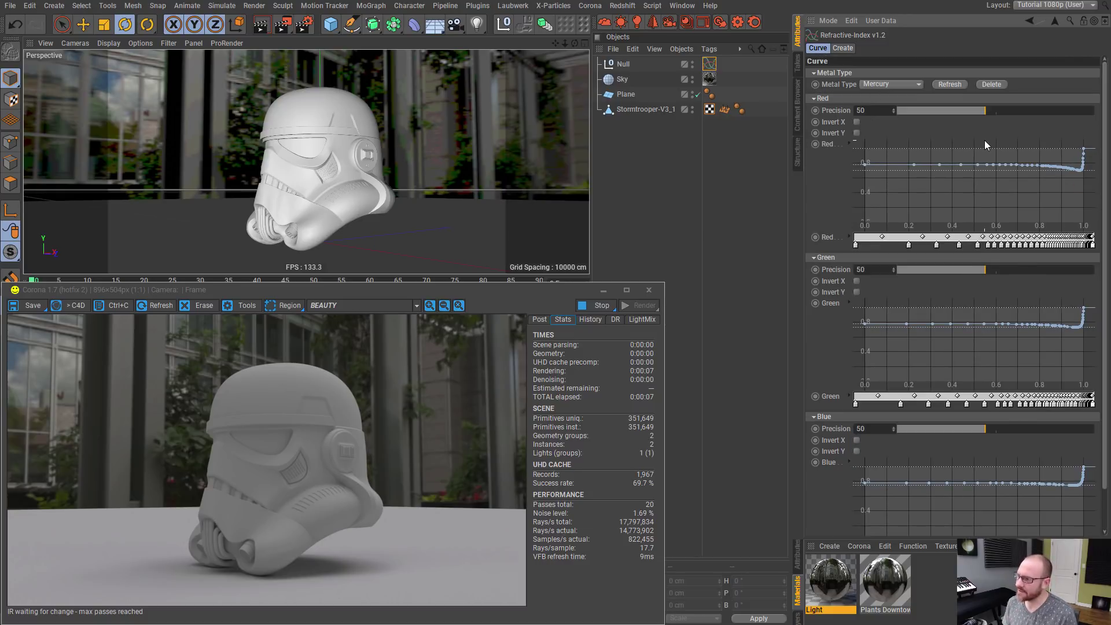
# - Try the Copper and Aluminium metal types on the Refractive-Index tag and compare their colour curves
pyautogui.click(879, 84)
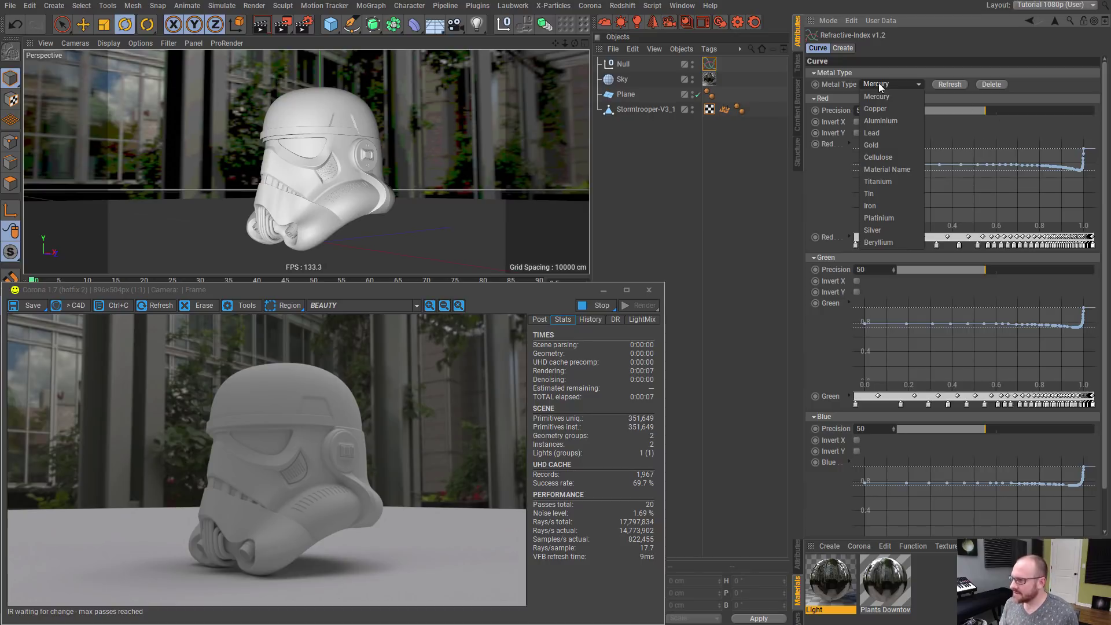
pyautogui.click(882, 108)
pyautogui.click(886, 84)
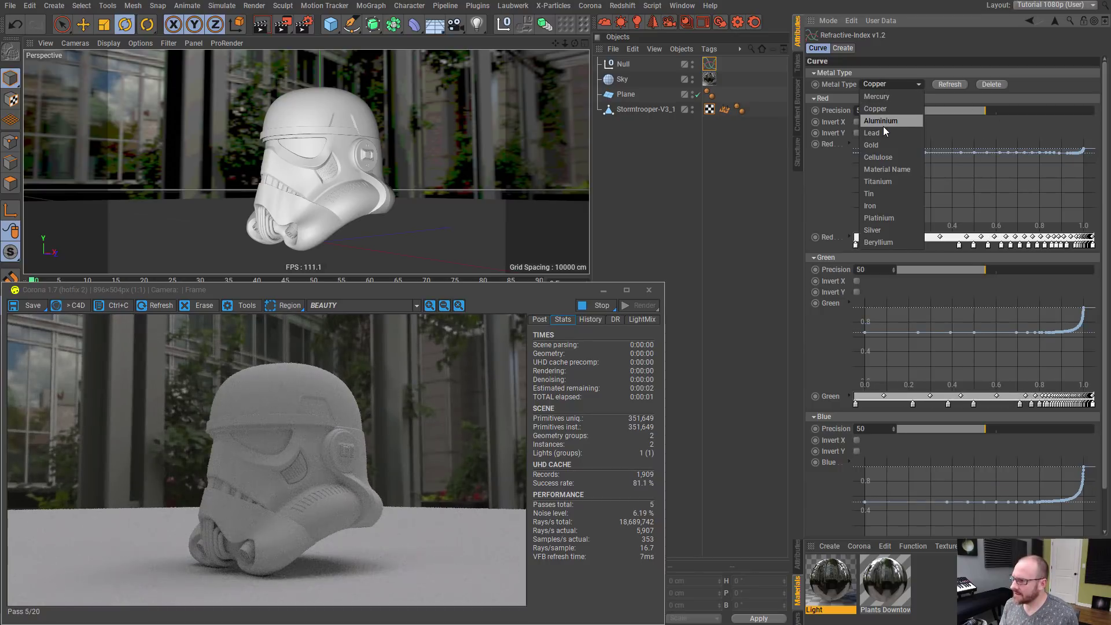
pyautogui.click(882, 121)
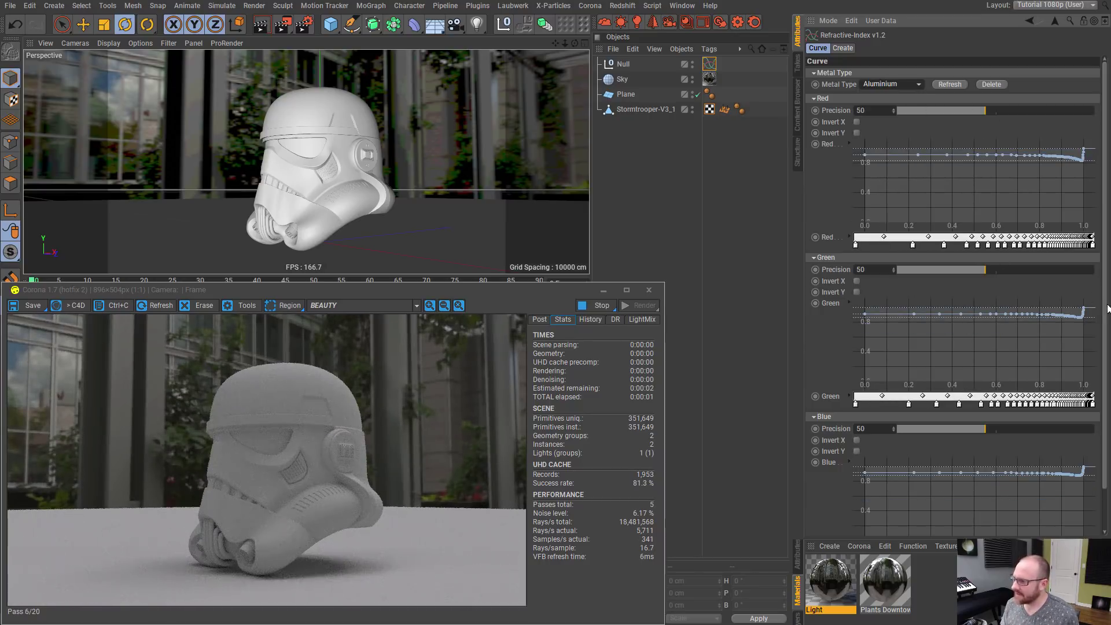
pyautogui.scroll(-2, 1085, 442)
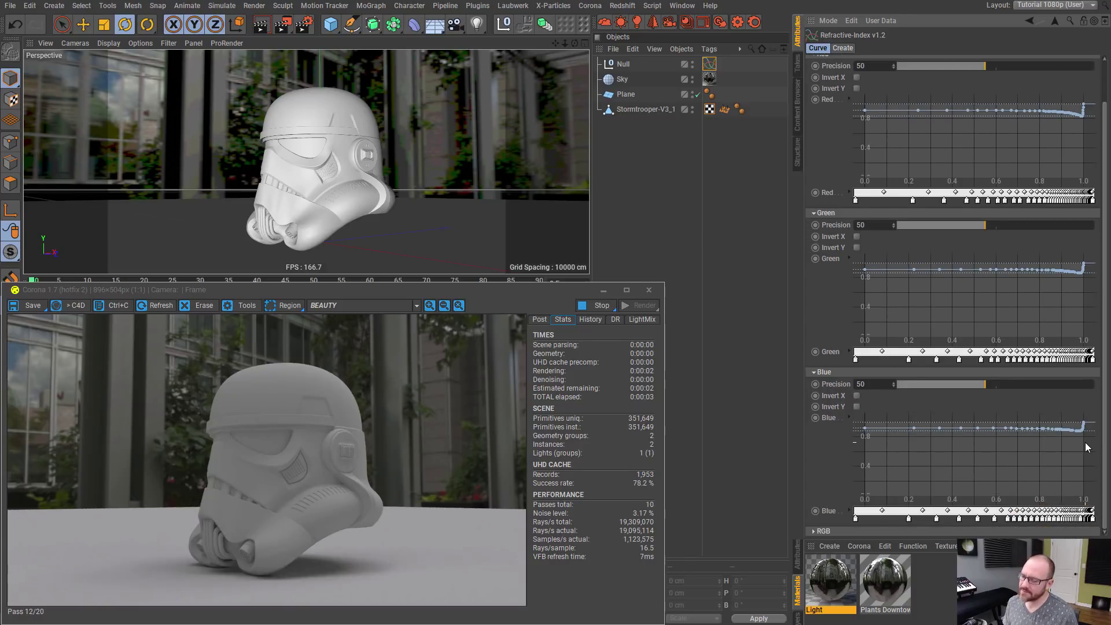
# - Set the Refractive-Index tag's metal type to Gold and enable Invert X for the red, green and blue curves
pyautogui.click(937, 564)
pyautogui.click(709, 63)
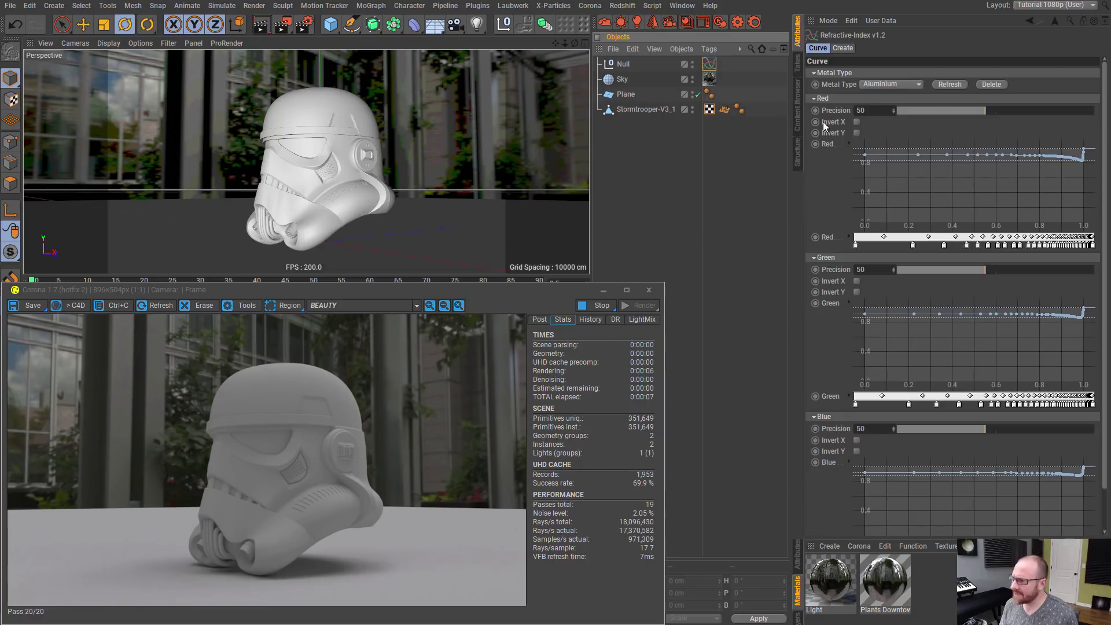
pyautogui.click(877, 83)
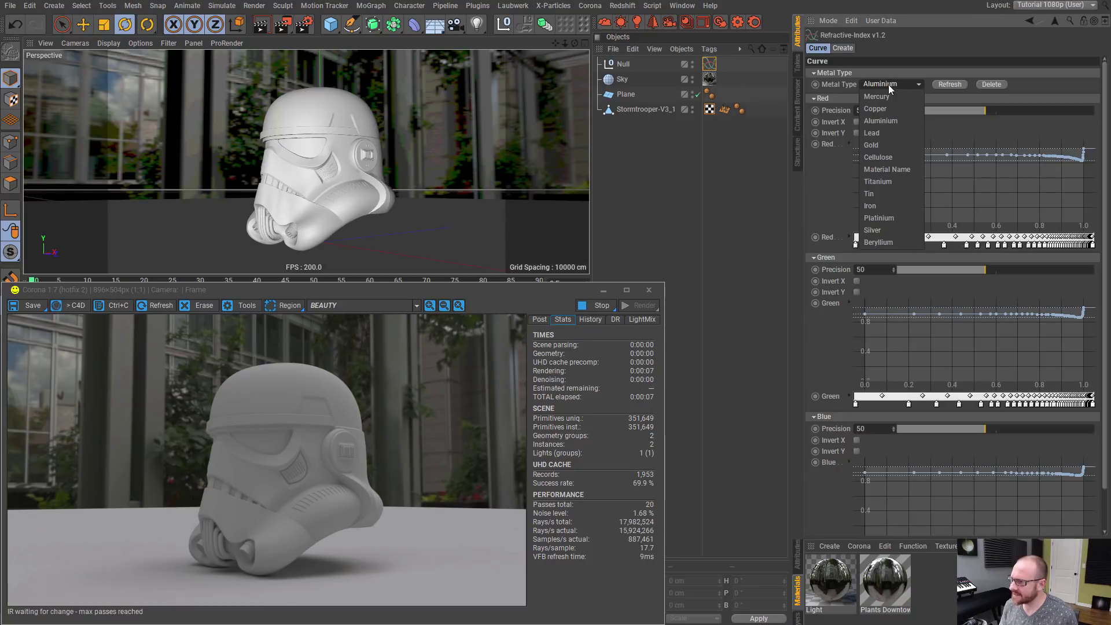
pyautogui.click(878, 144)
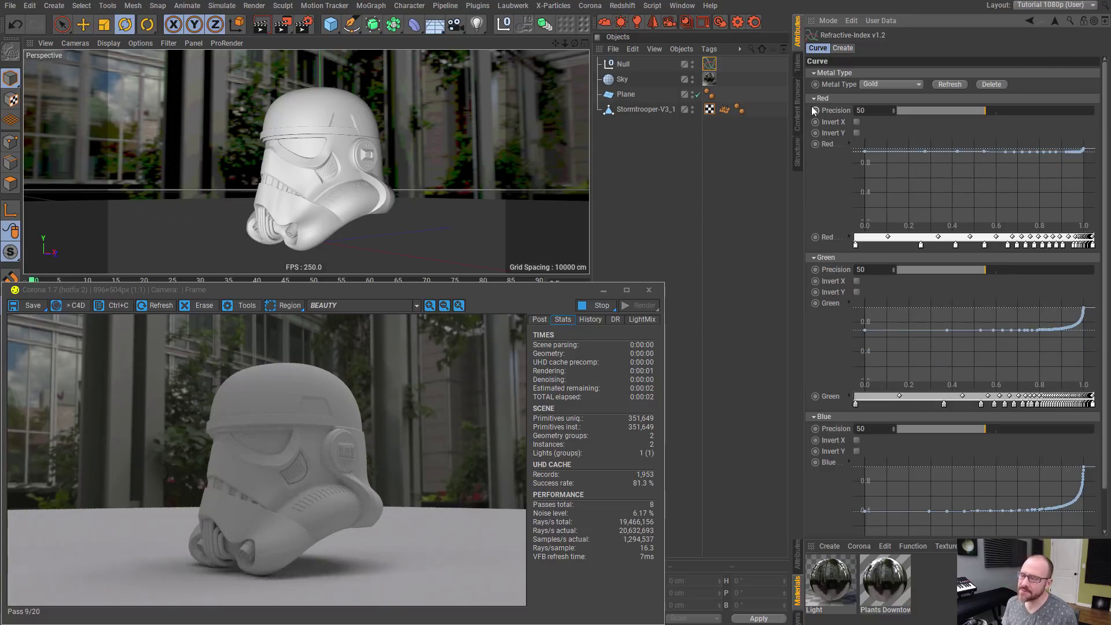
pyautogui.click(857, 122)
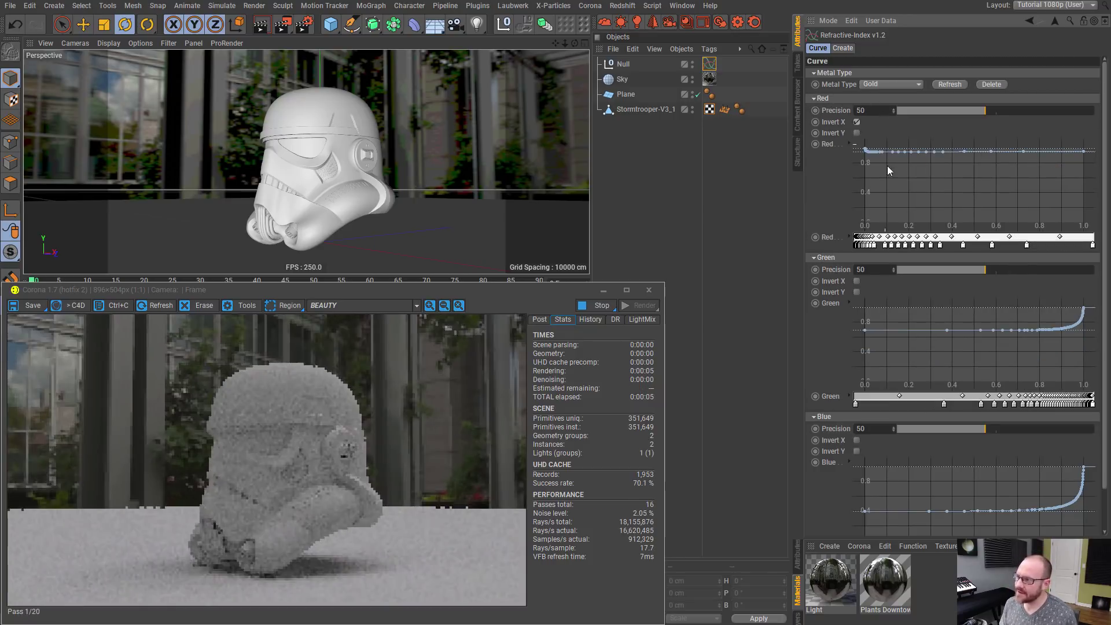
pyautogui.click(857, 281)
pyautogui.click(856, 441)
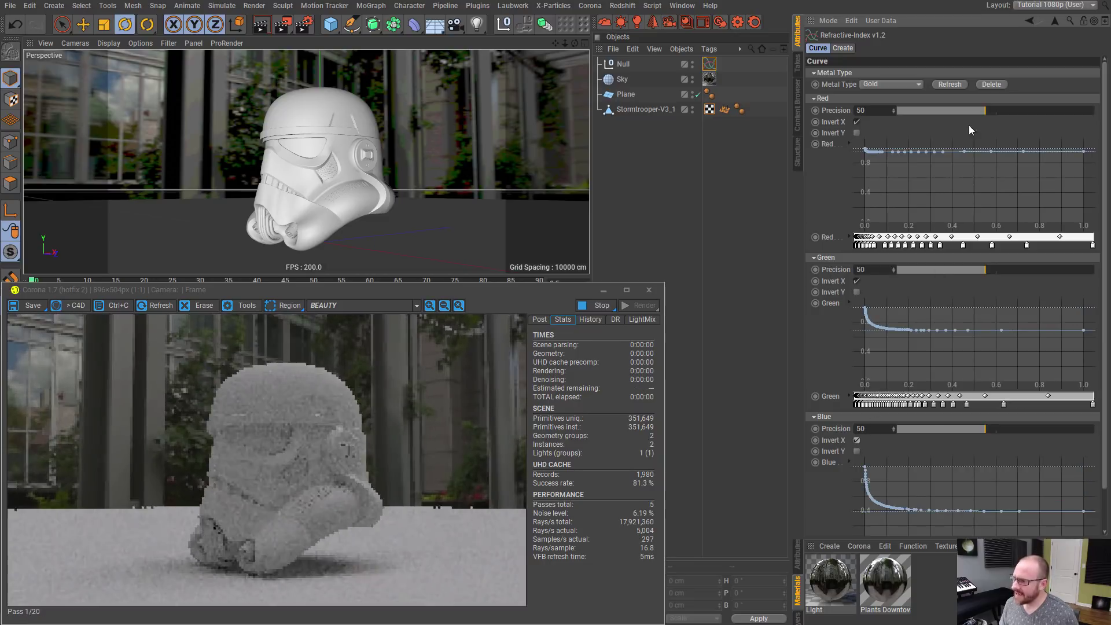
# - Reduce the precision of the red, green and blue curves to 10 each
pyautogui.moveTo(985, 110); pyautogui.dragTo(852, 145)
pyautogui.moveTo(985, 269); pyautogui.dragTo(838, 295)
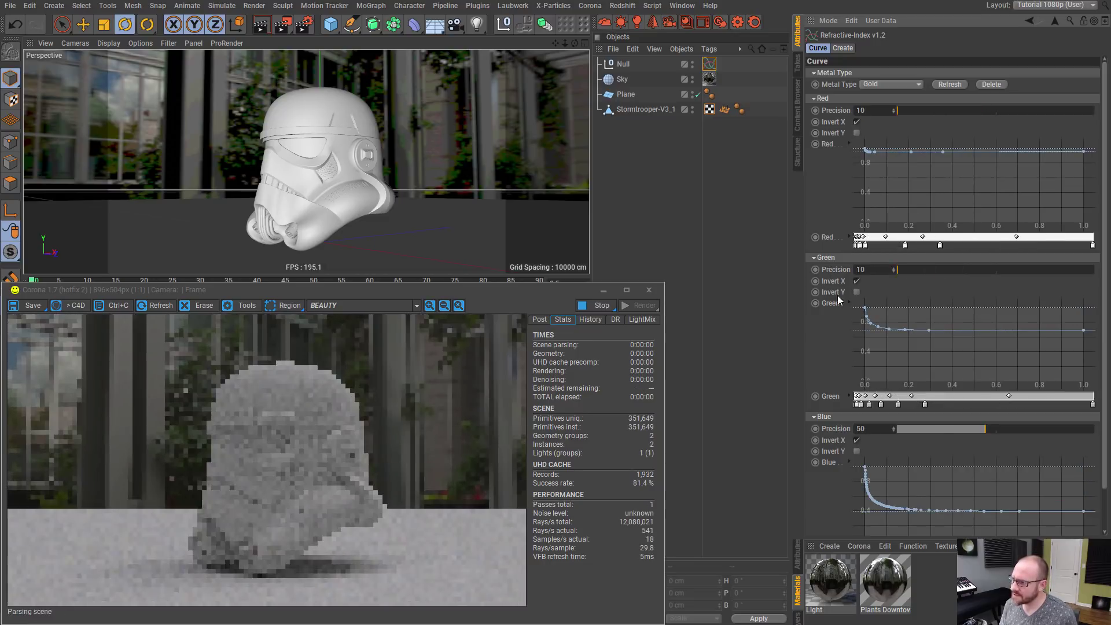
pyautogui.moveTo(985, 429); pyautogui.dragTo(845, 423)
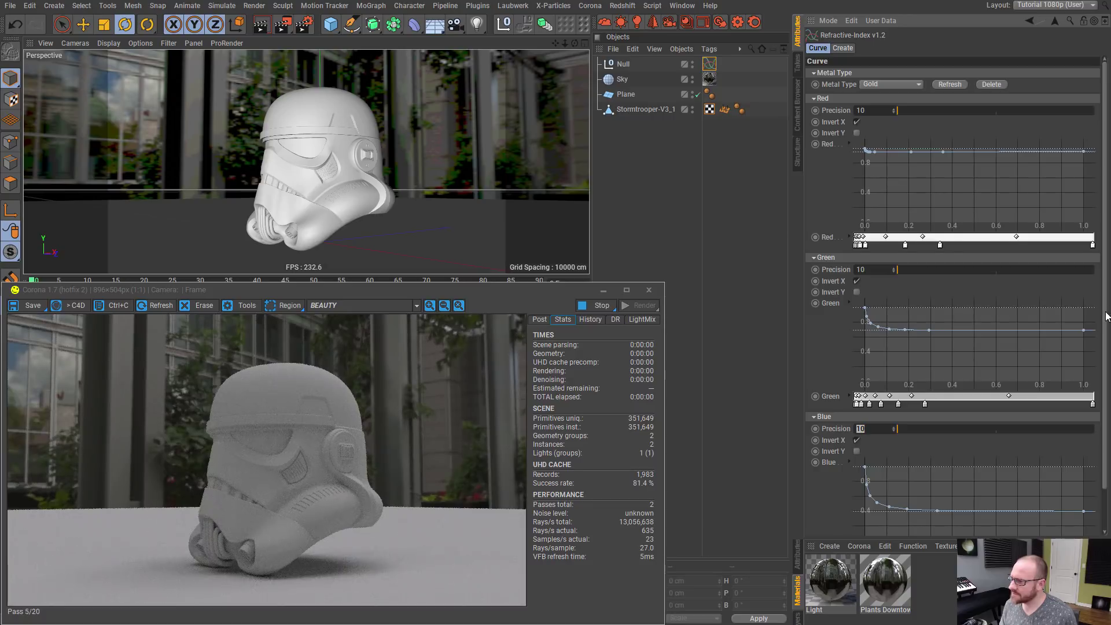
pyautogui.scroll(-2, 1105, 316)
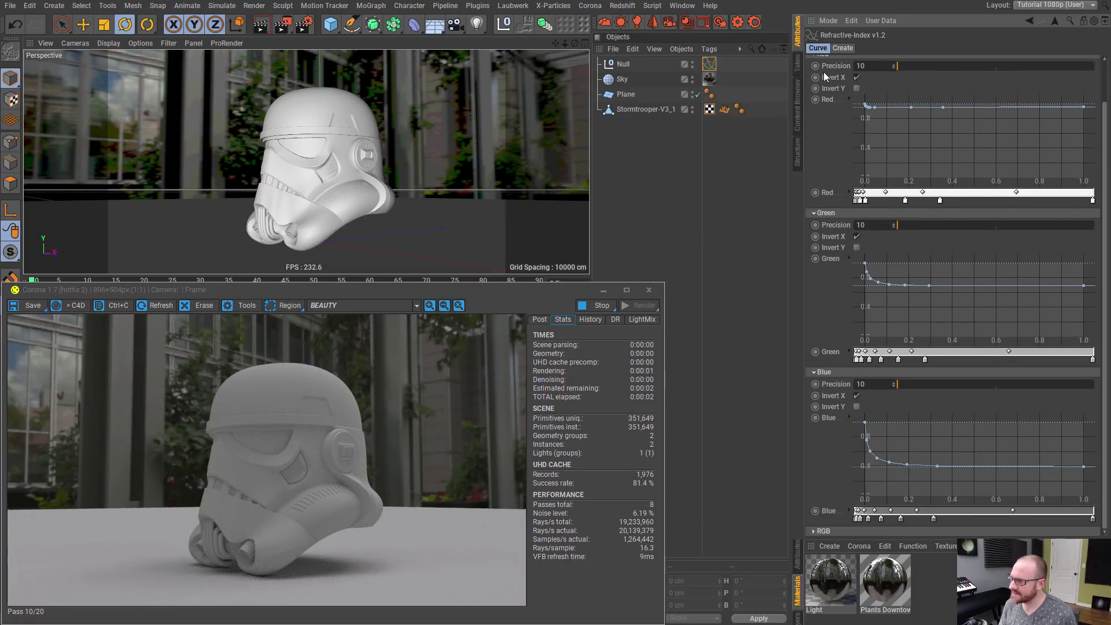
pyautogui.scroll(2, 824, 75)
# - Collapse the three colour curve groups, expand the RGB gradient group and set its precision to 10
pyautogui.click(818, 98)
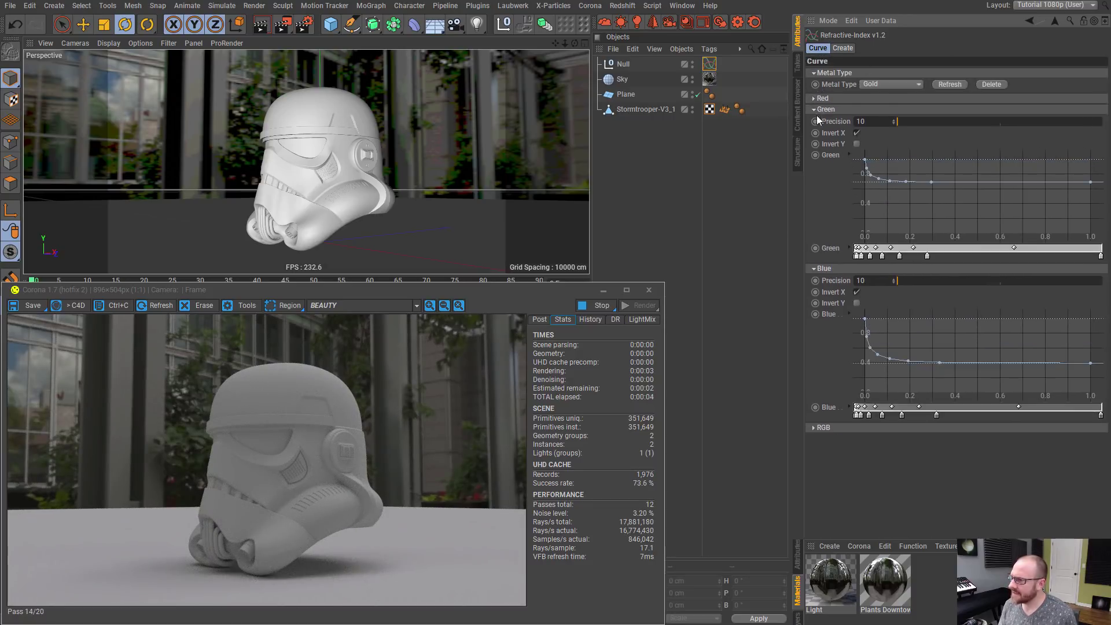
pyautogui.click(814, 109)
pyautogui.click(814, 119)
pyautogui.click(814, 131)
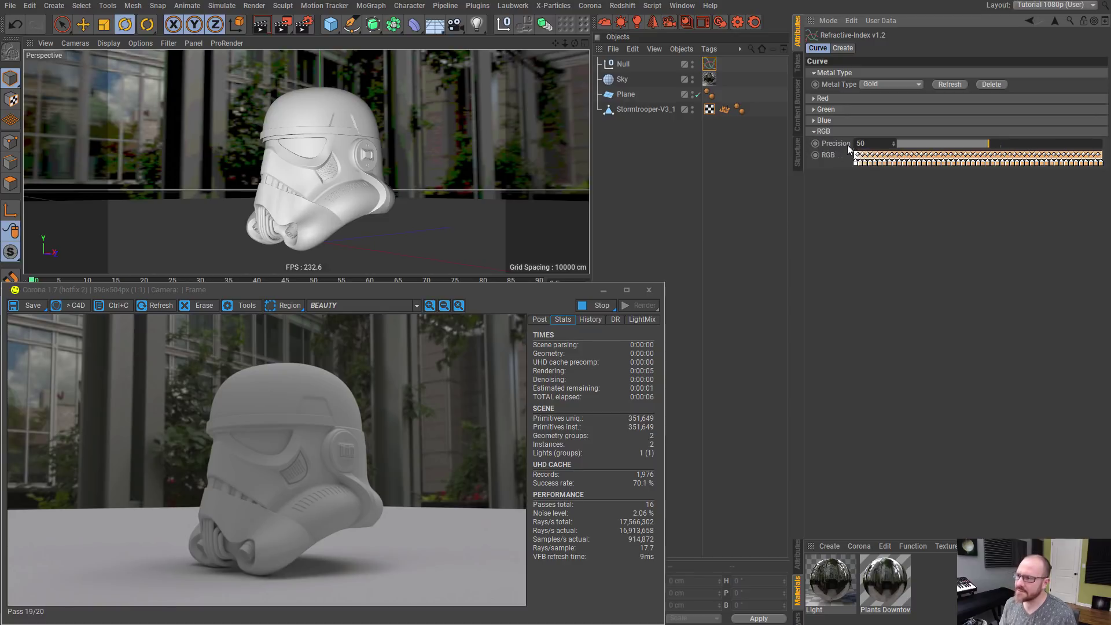
pyautogui.moveTo(974, 143); pyautogui.dragTo(866, 162)
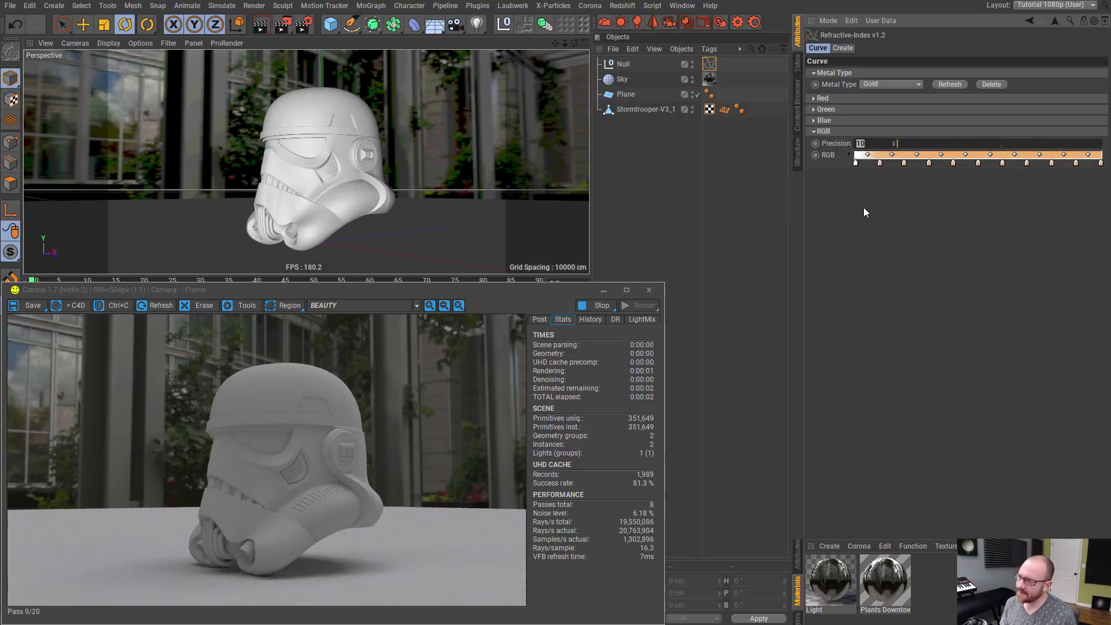
pyautogui.click(848, 154)
pyautogui.rightClick(832, 155)
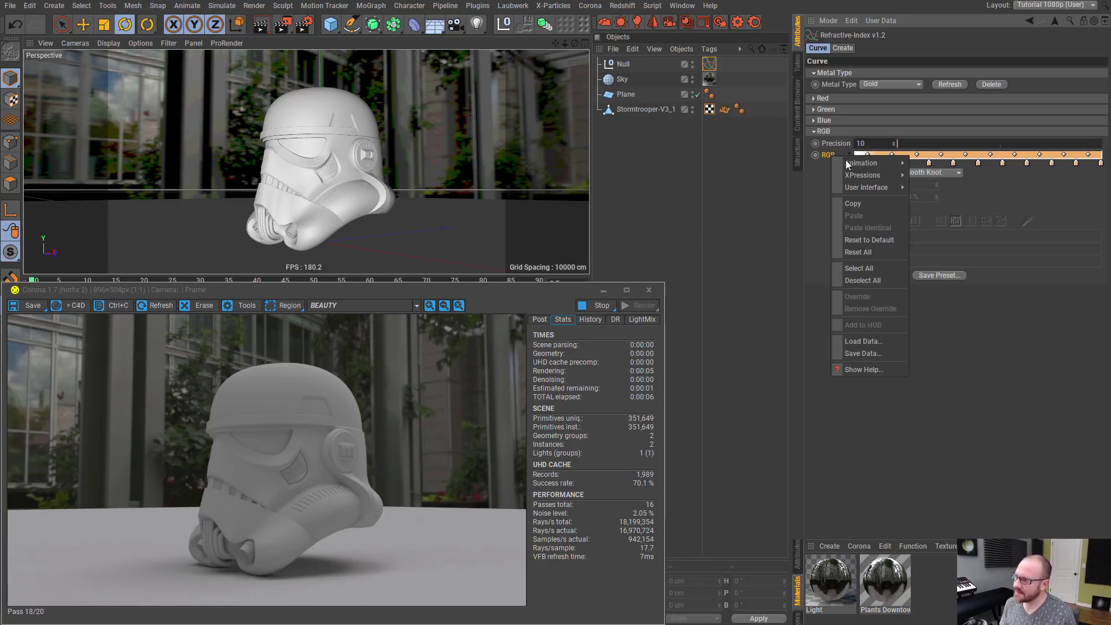
pyautogui.click(809, 306)
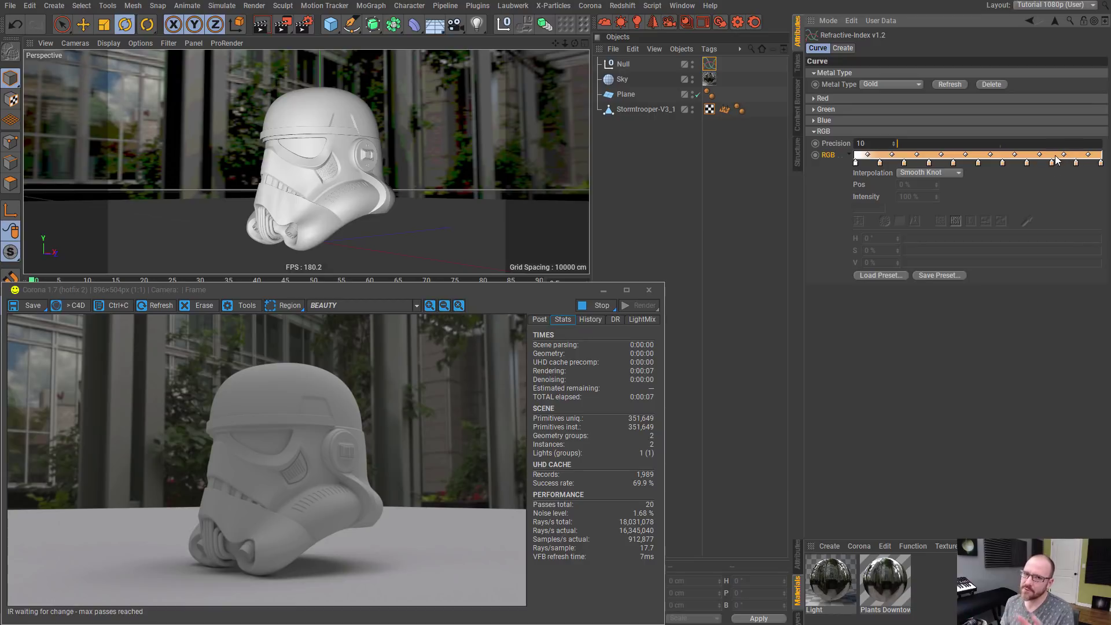
pyautogui.click(848, 153)
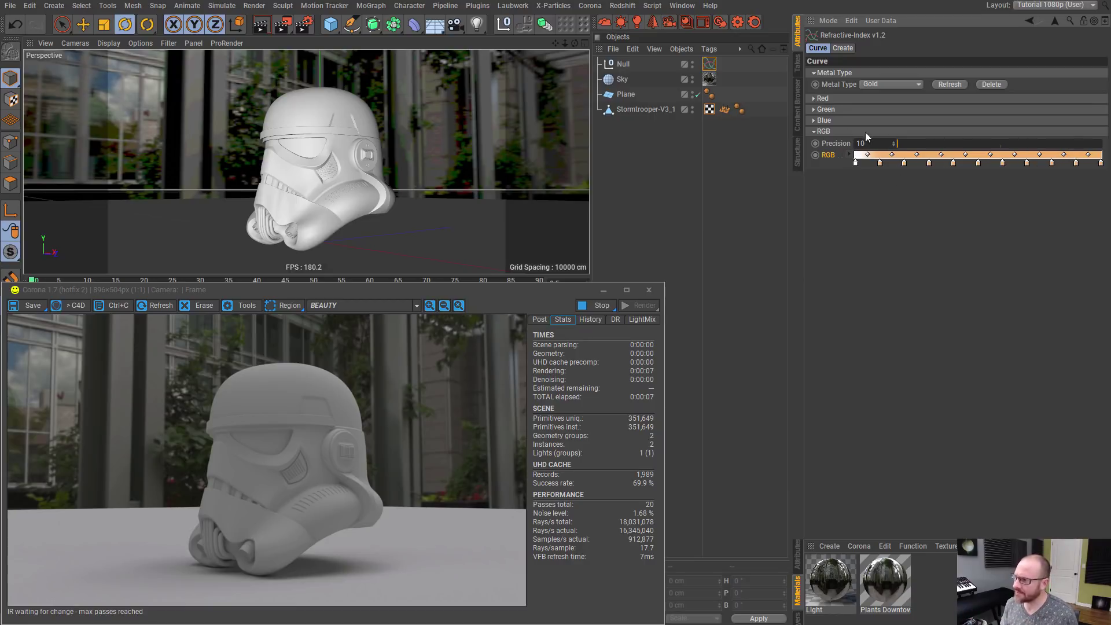
# - Create a new Corona material, enlarge the material area and name the material "Adavnced Metal"
pyautogui.click(859, 546)
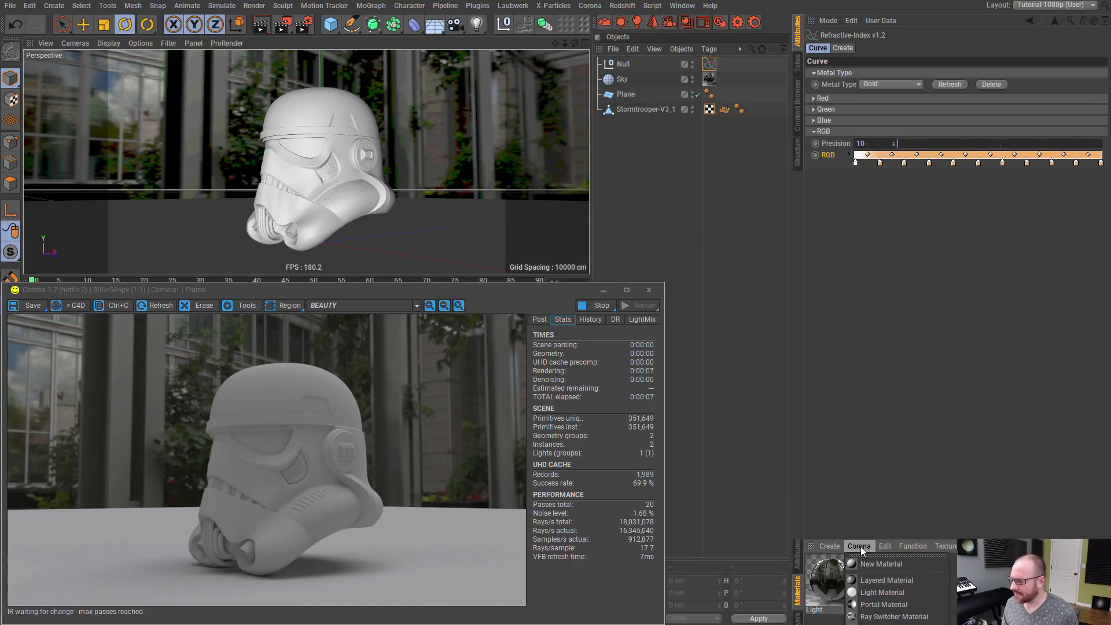
pyautogui.click(912, 570)
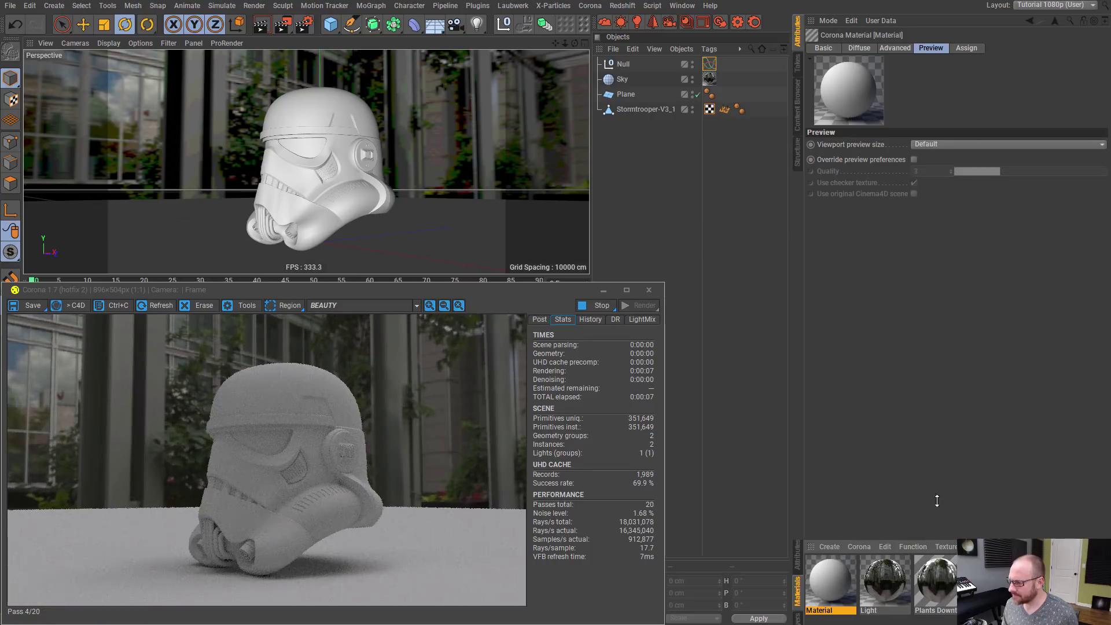
pyautogui.moveTo(914, 540); pyautogui.dragTo(877, 405)
pyautogui.write('A')
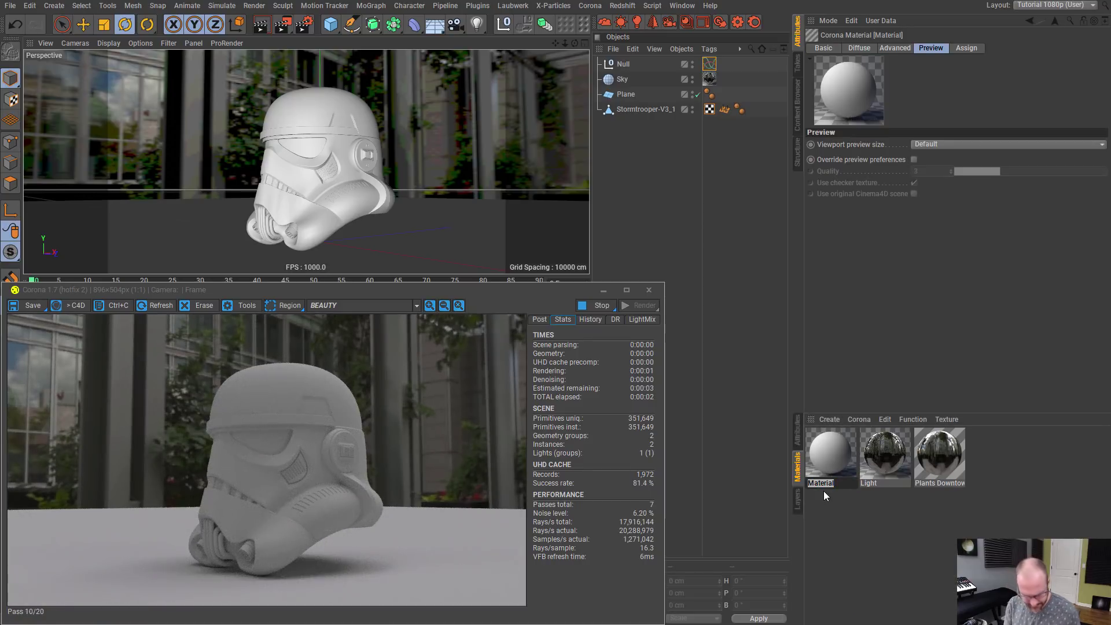
pyautogui.write('davnced')
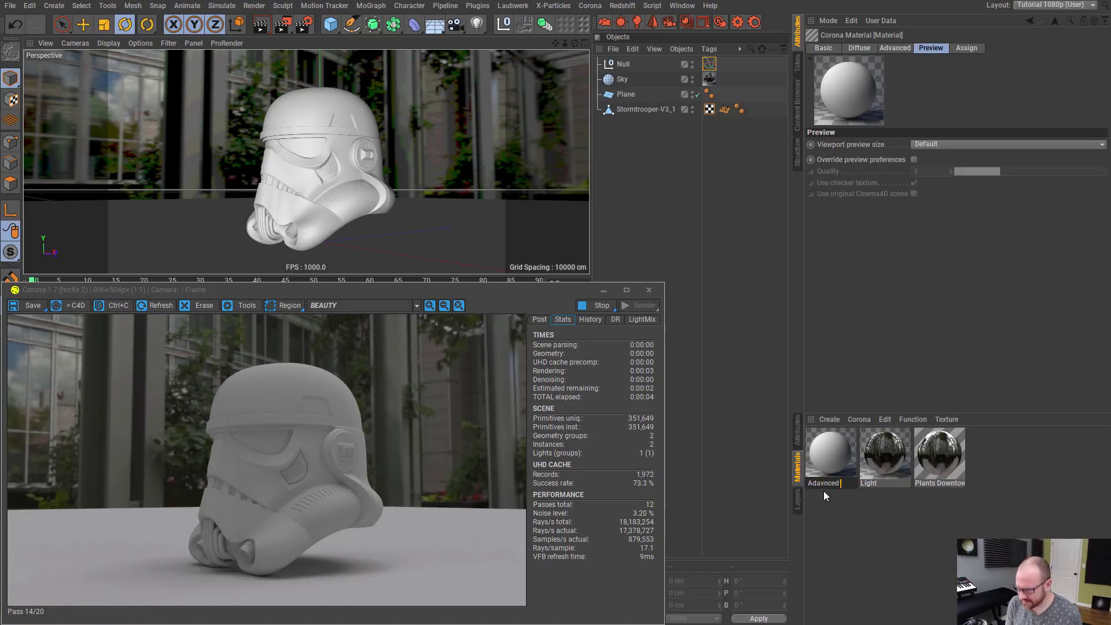
pyautogui.press('Return')
pyautogui.click(824, 489)
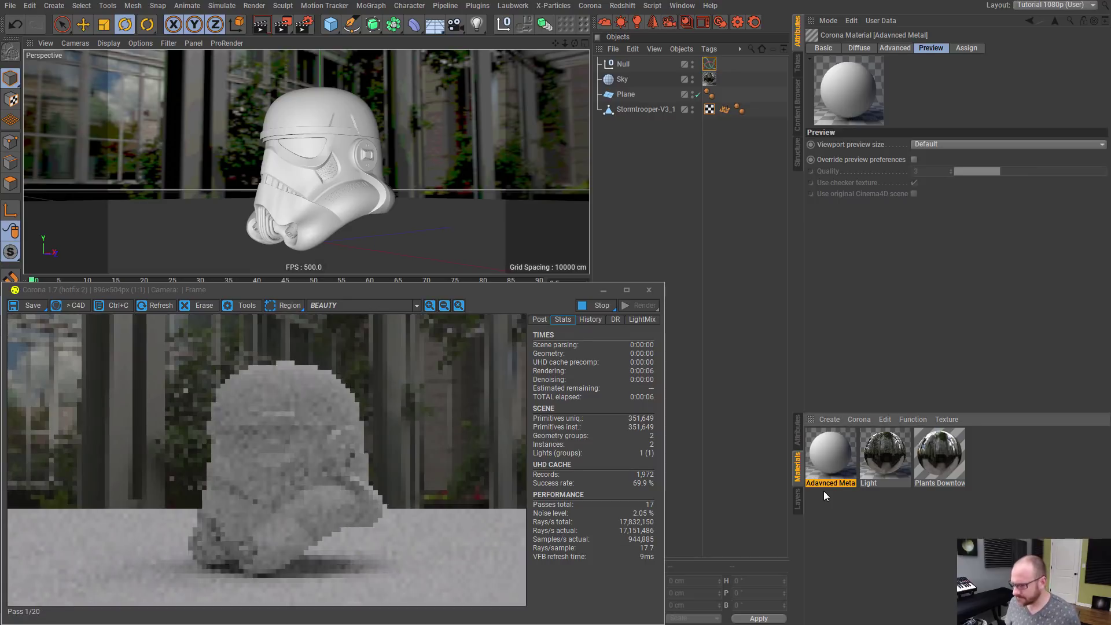
# - Stop the interactive render and enable the Reflection channel on the Adavnced Metal material
pyautogui.click(598, 304)
pyautogui.click(833, 457)
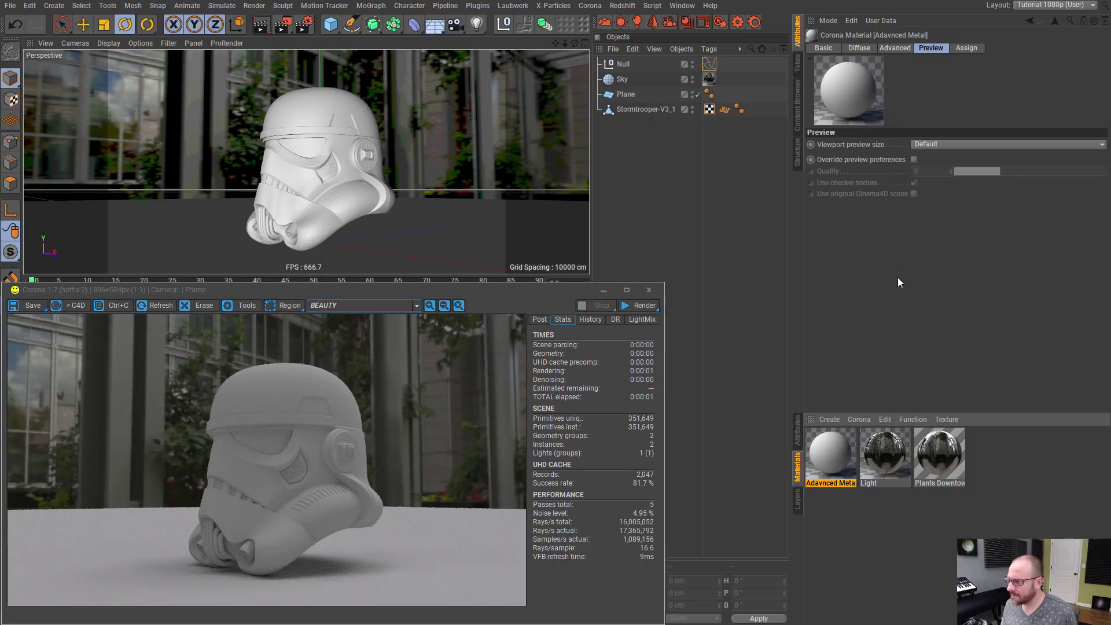
pyautogui.click(831, 455)
pyautogui.click(827, 48)
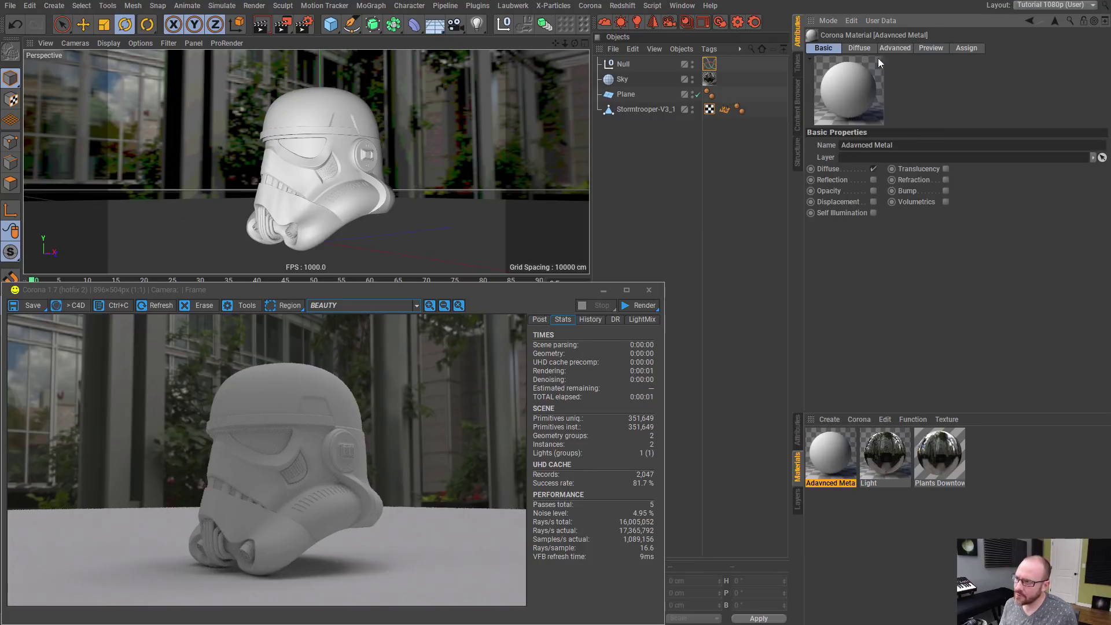
pyautogui.click(873, 180)
pyautogui.click(894, 48)
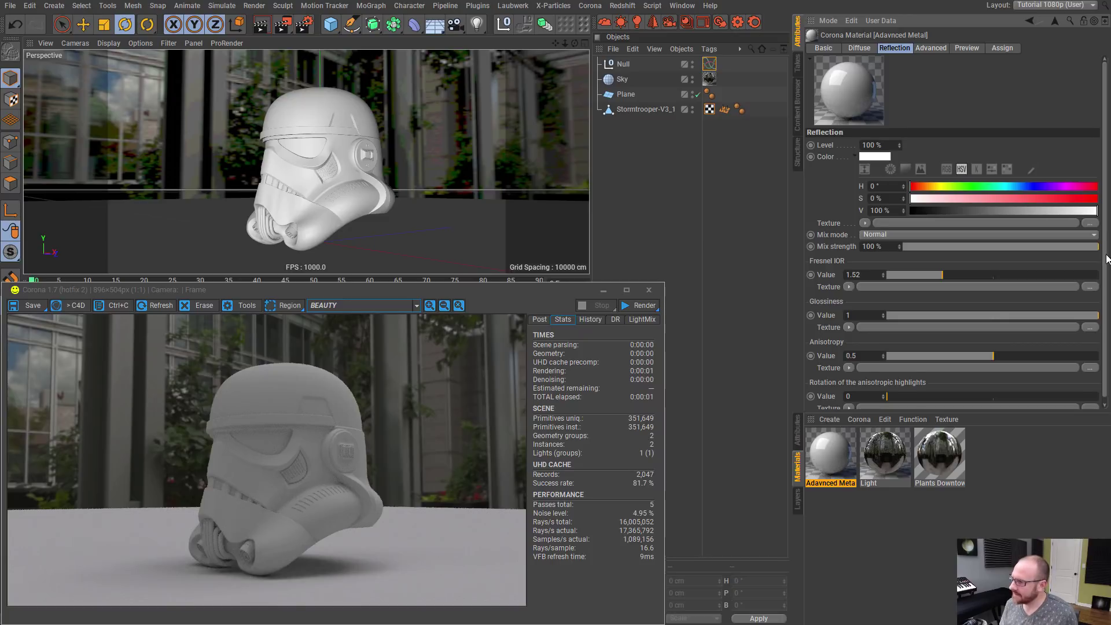
# - Set the Fresnel IOR value of the Adavnced Metal material's reflection to 25
pyautogui.scroll(-1, 1081, 309)
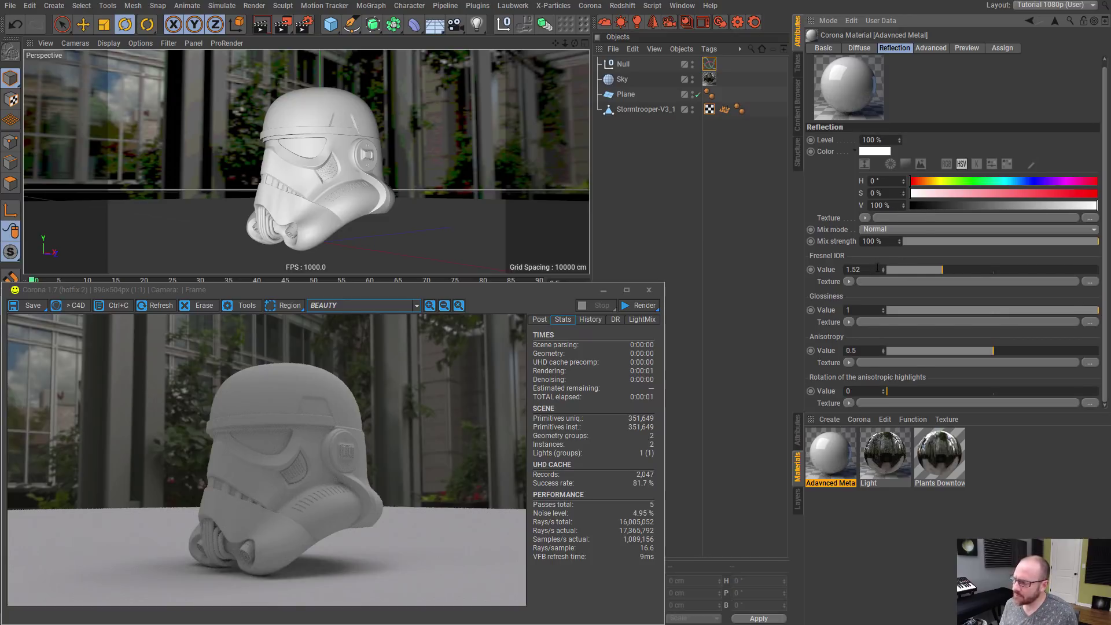
pyautogui.moveTo(875, 269); pyautogui.dragTo(811, 279)
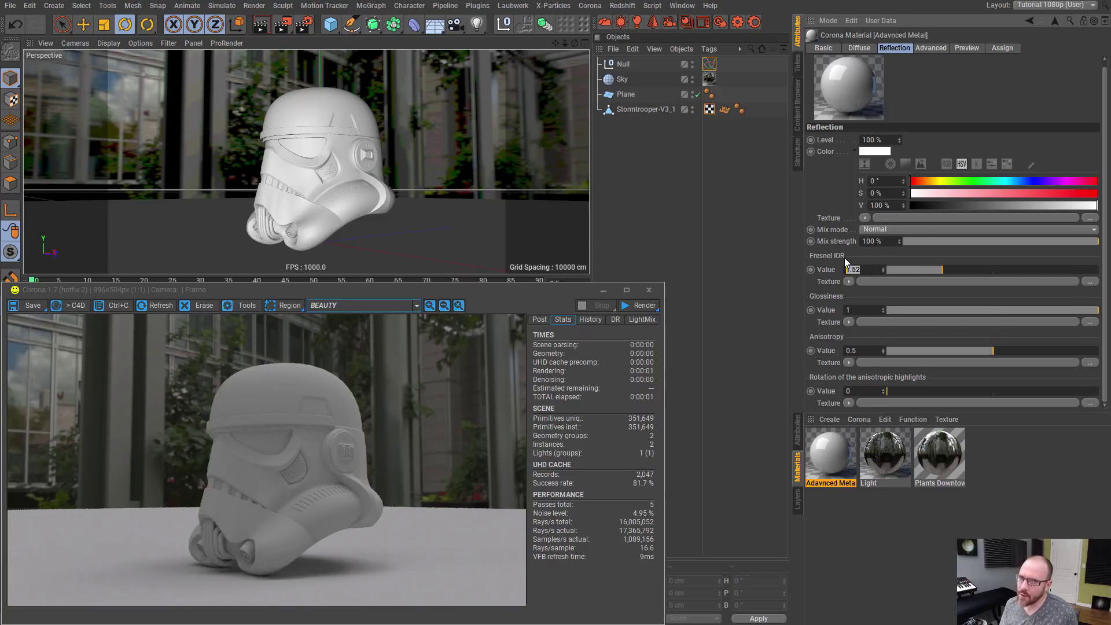
pyautogui.click(879, 280)
pyautogui.press('Return')
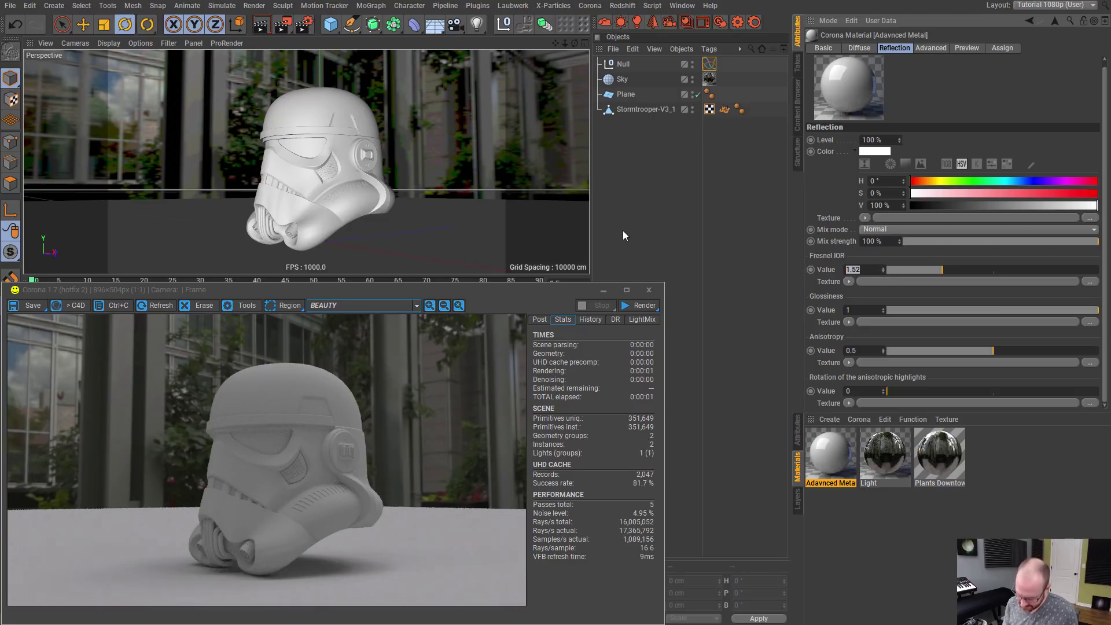
pyautogui.write('25')
pyautogui.press('Return')
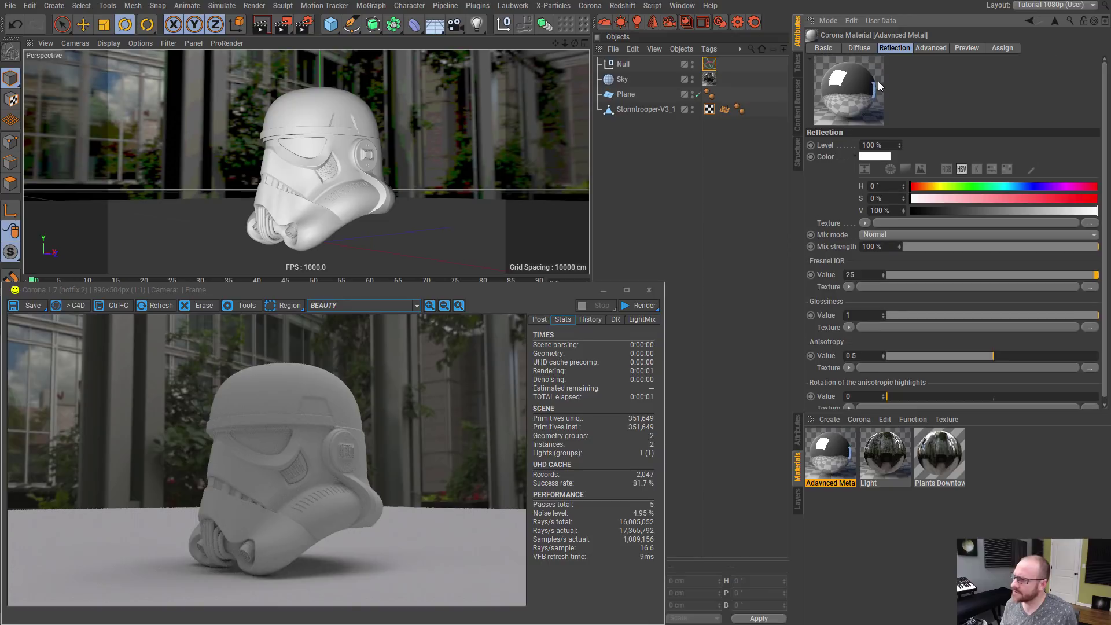
# - Open the Adavnced Metal material's preview in a separate window, enlarge it and place it between the viewport and the render view
pyautogui.rightClick(848, 88)
pyautogui.click(898, 110)
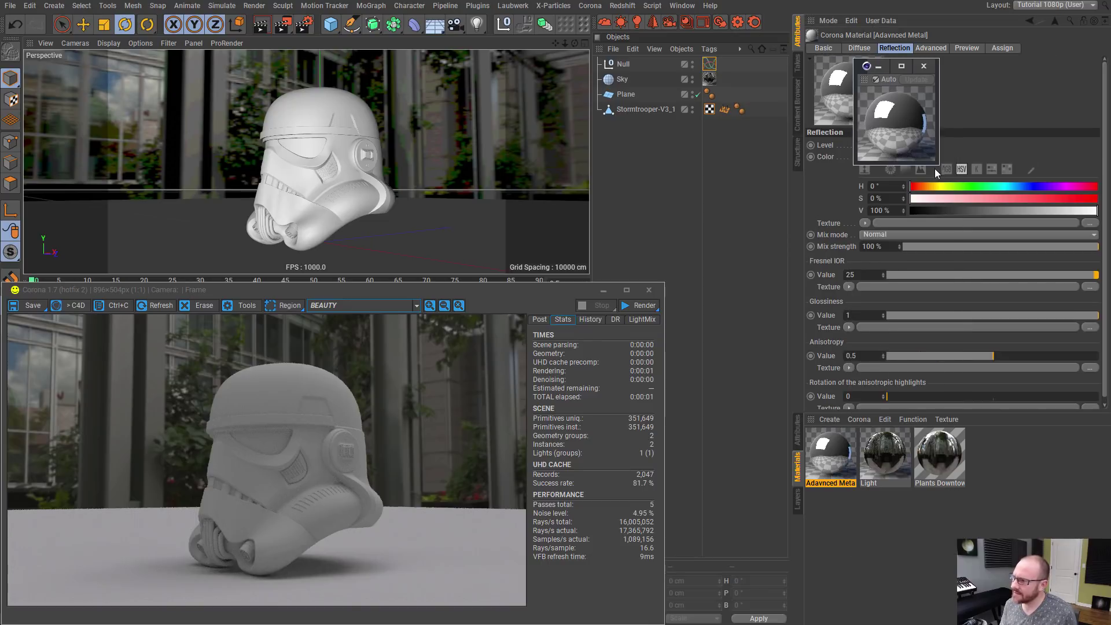
pyautogui.moveTo(935, 161); pyautogui.dragTo(1043, 164)
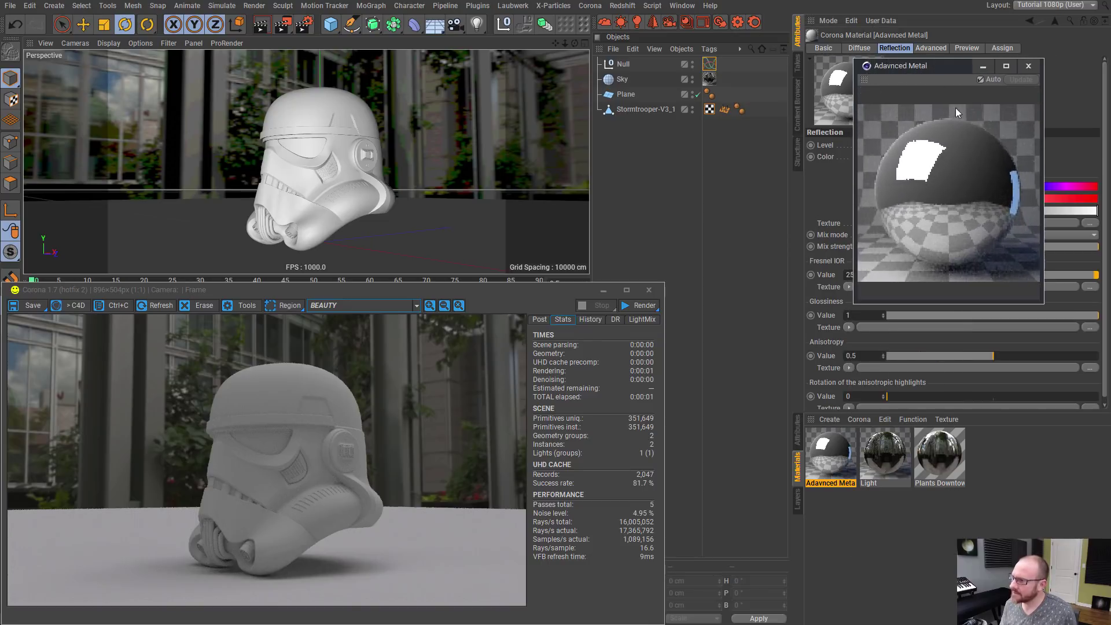
pyautogui.moveTo(932, 68); pyautogui.dragTo(565, 134)
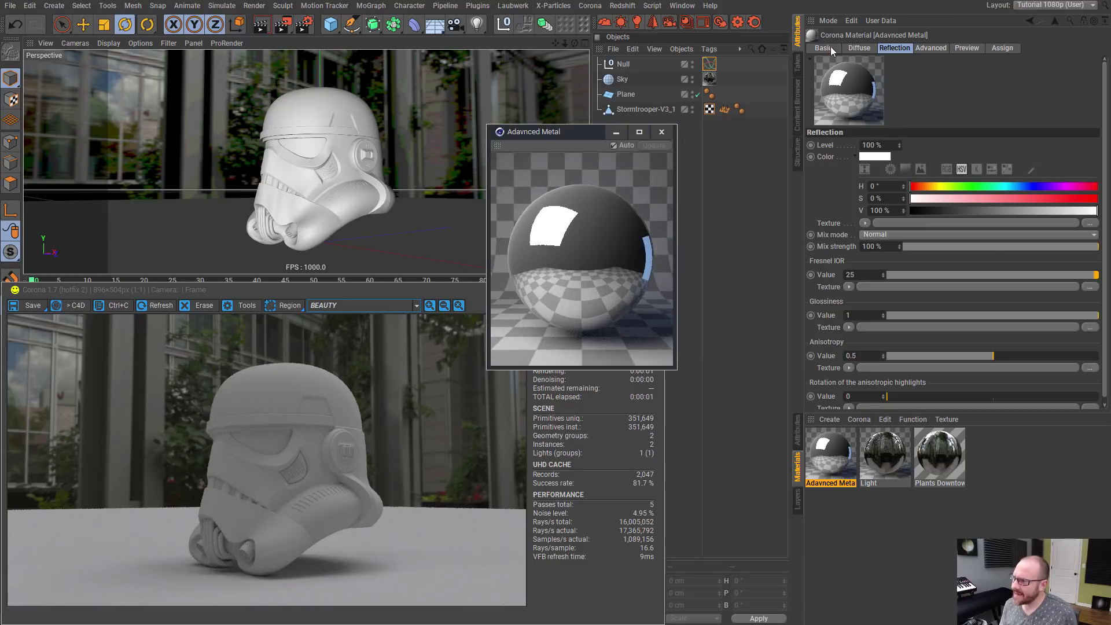
# - Set the Adavnced Metal material's diffuse level to 1% and its diffuse colour value (V) to 50%
pyautogui.click(860, 48)
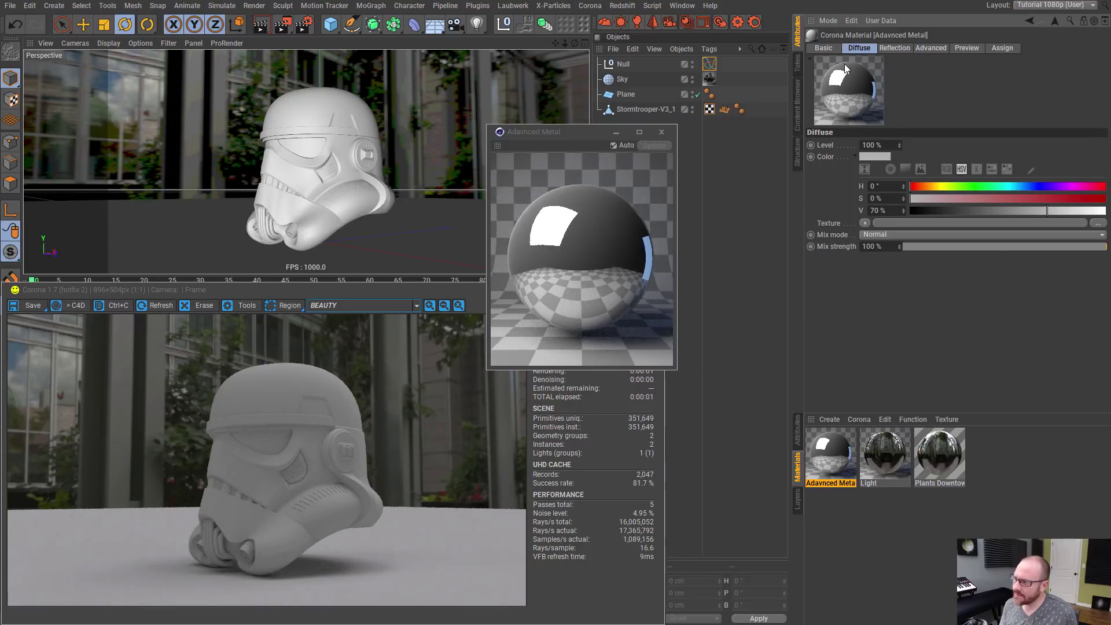
pyautogui.click(885, 145)
pyautogui.write('1')
pyautogui.press('Return')
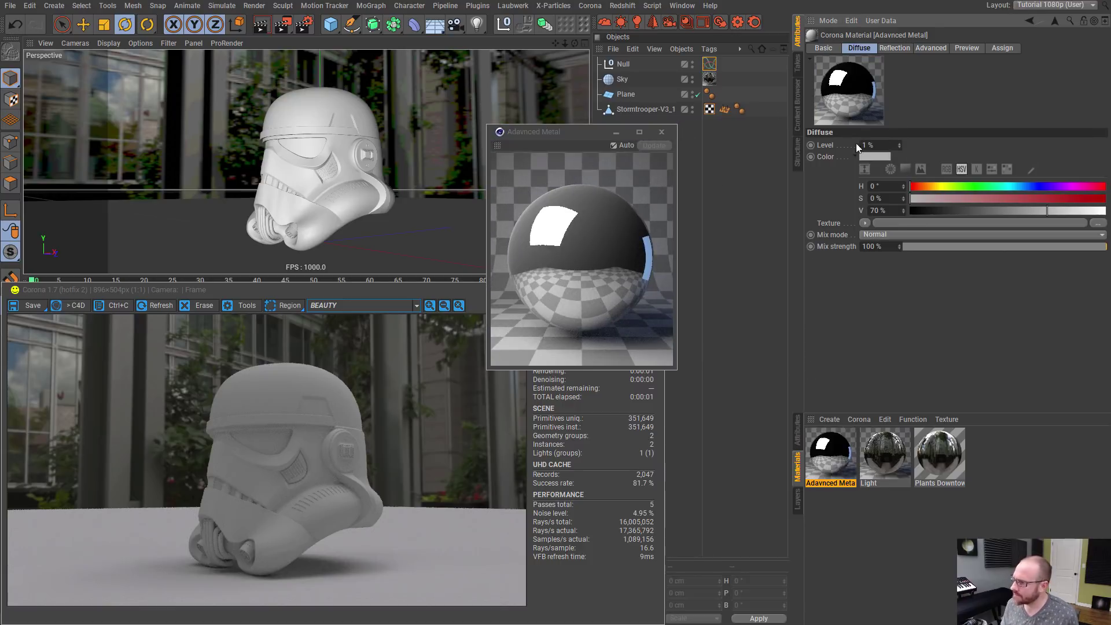
pyautogui.moveTo(1037, 214); pyautogui.dragTo(1013, 216)
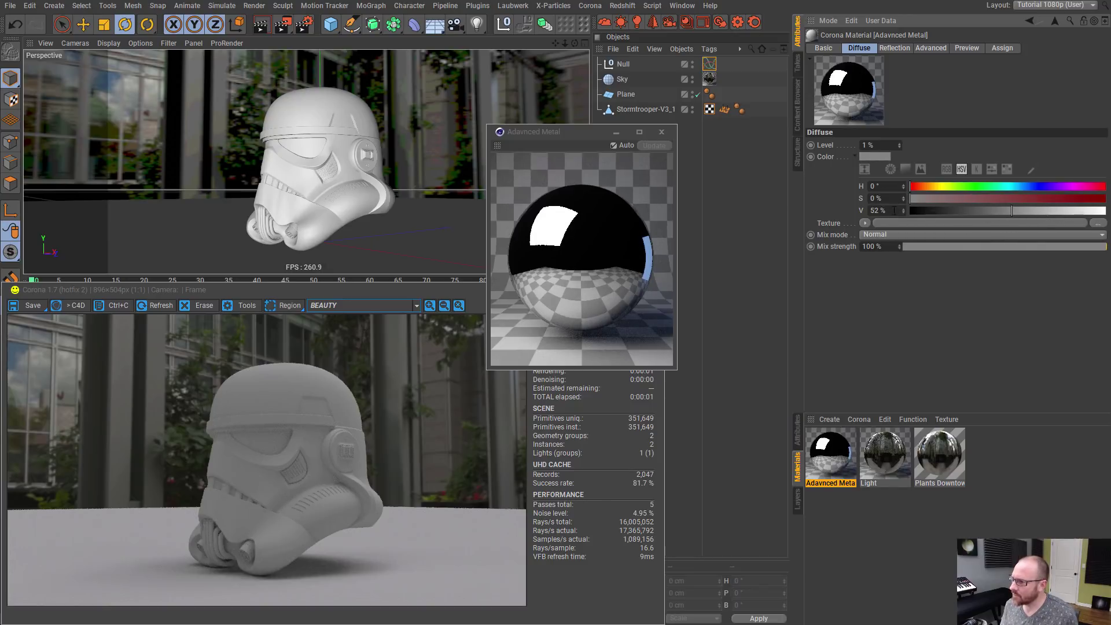
pyautogui.click(880, 210)
pyautogui.write('50')
pyautogui.press('Return')
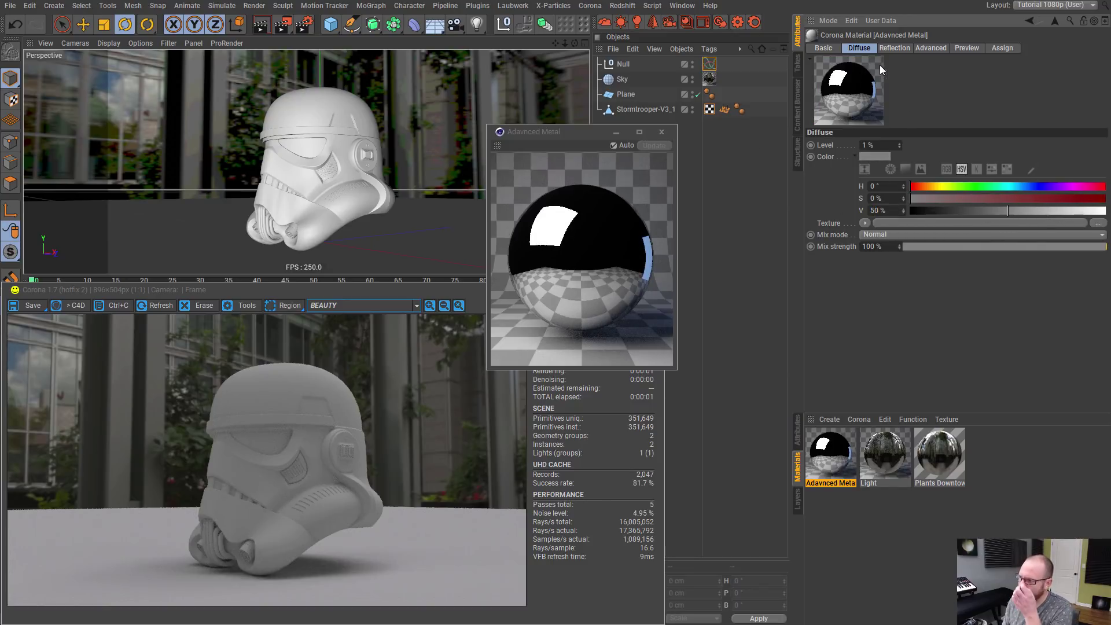
# - Enlarge and reposition the separate material preview, and review the material's Basic and Diffuse settings
pyautogui.click(833, 48)
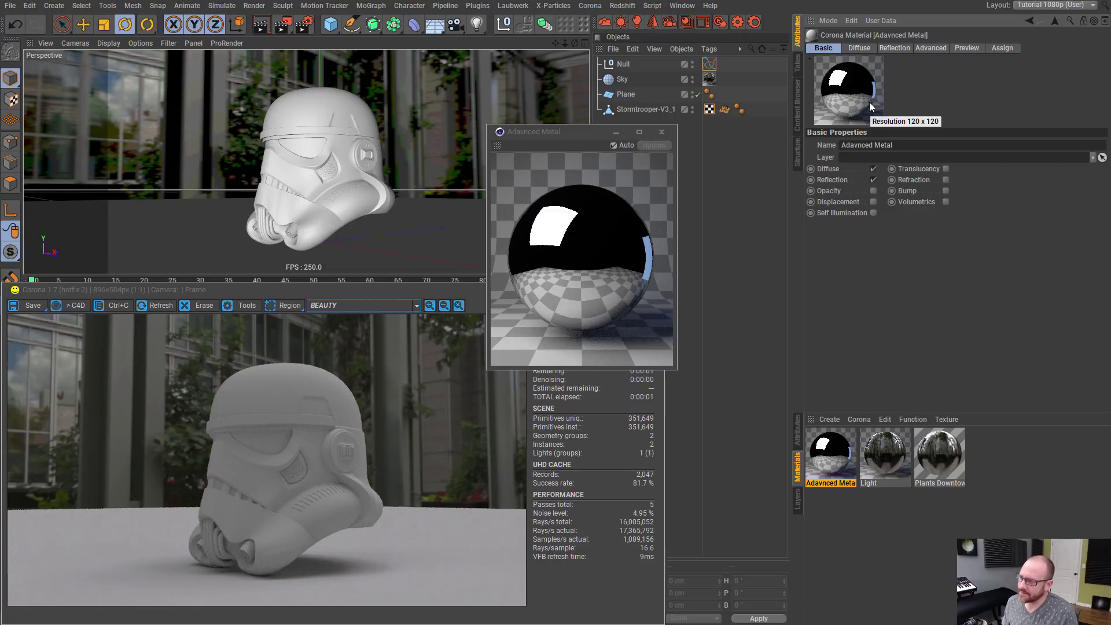
pyautogui.moveTo(573, 133); pyautogui.dragTo(596, 132)
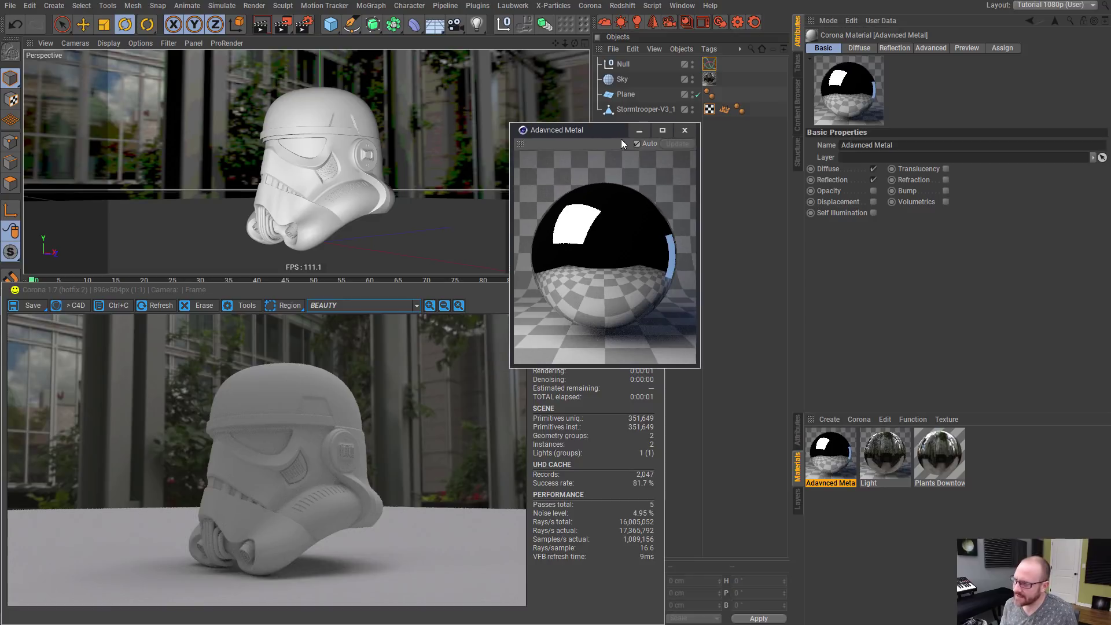
pyautogui.moveTo(700, 348); pyautogui.dragTo(717, 345)
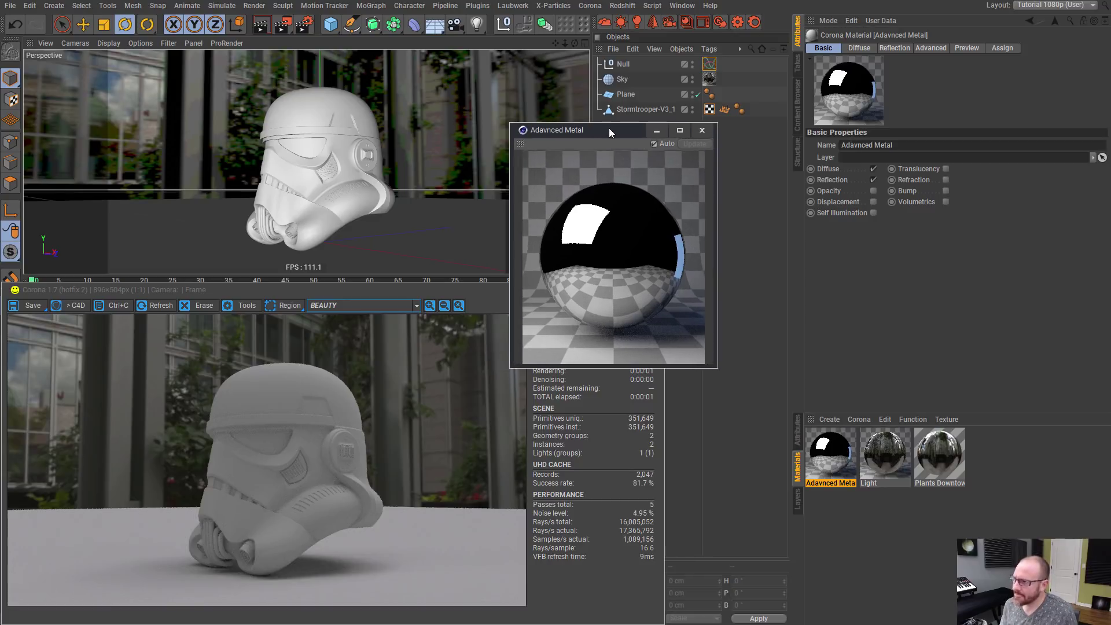
pyautogui.moveTo(608, 127); pyautogui.dragTo(603, 136)
pyautogui.click(862, 48)
pyautogui.click(821, 49)
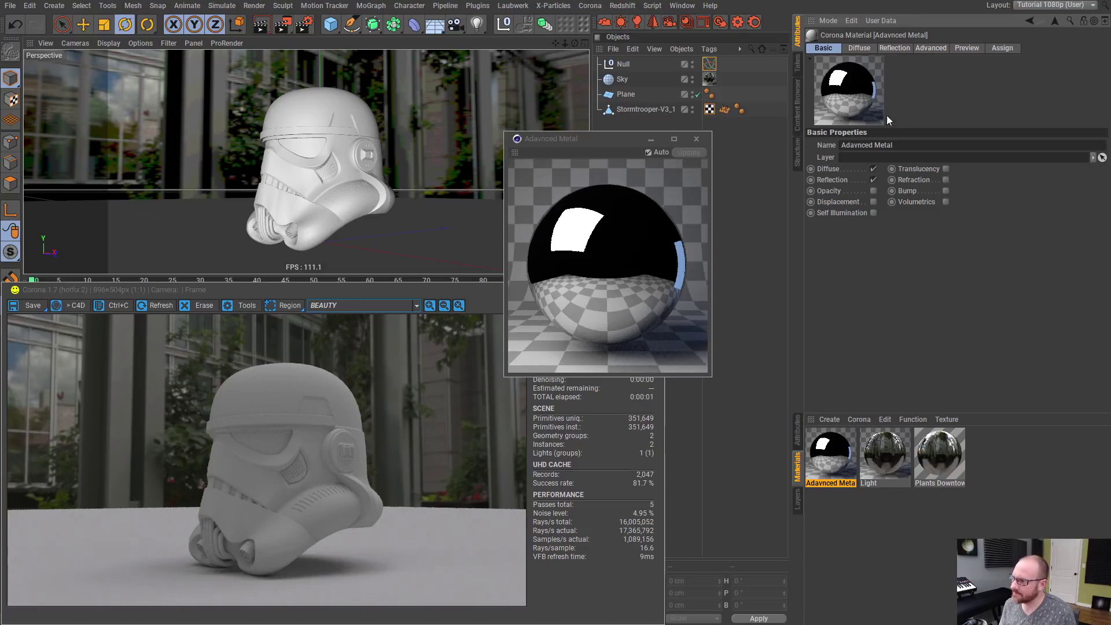
pyautogui.click(858, 51)
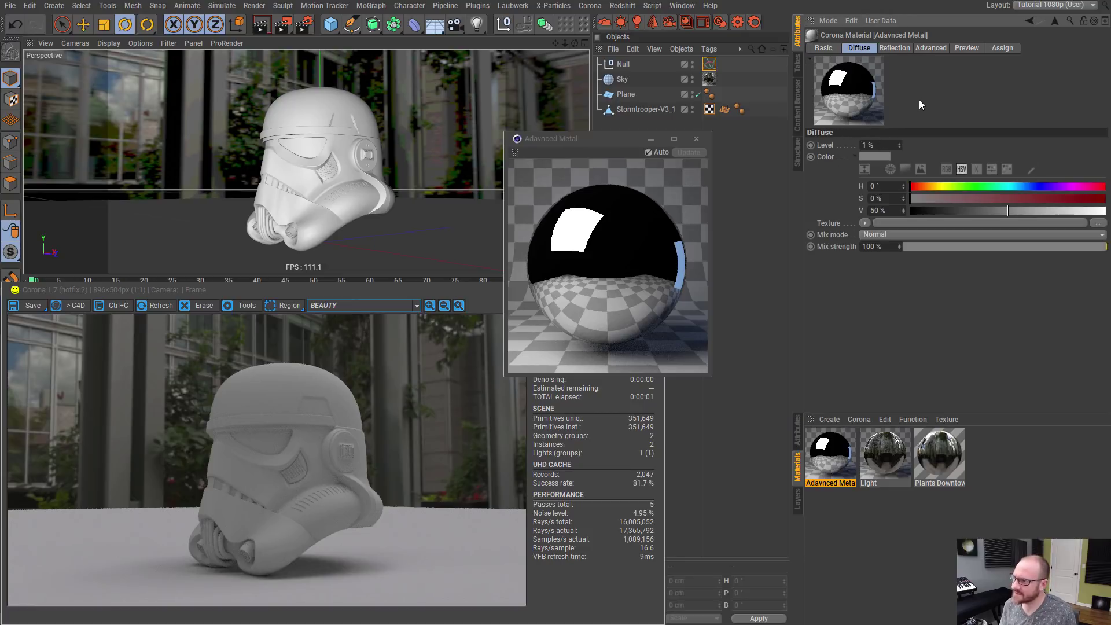
# - Load a Fresnel shader as the material's reflection colour texture, nest it inside a Filter shader and open the nested Fresnel's settings
pyautogui.click(898, 47)
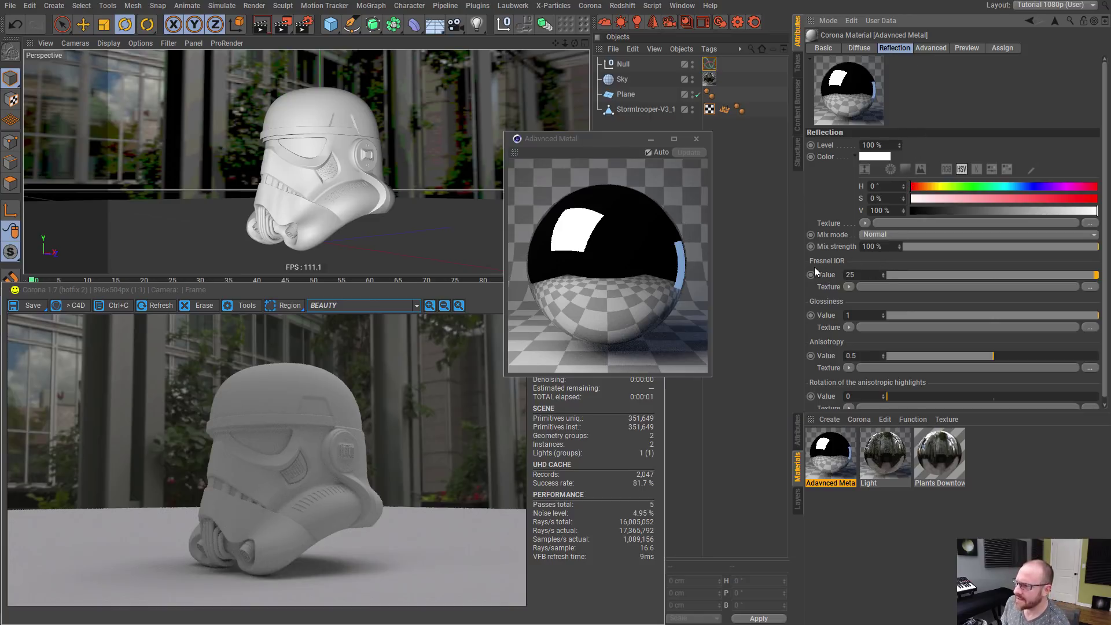
pyautogui.click(865, 223)
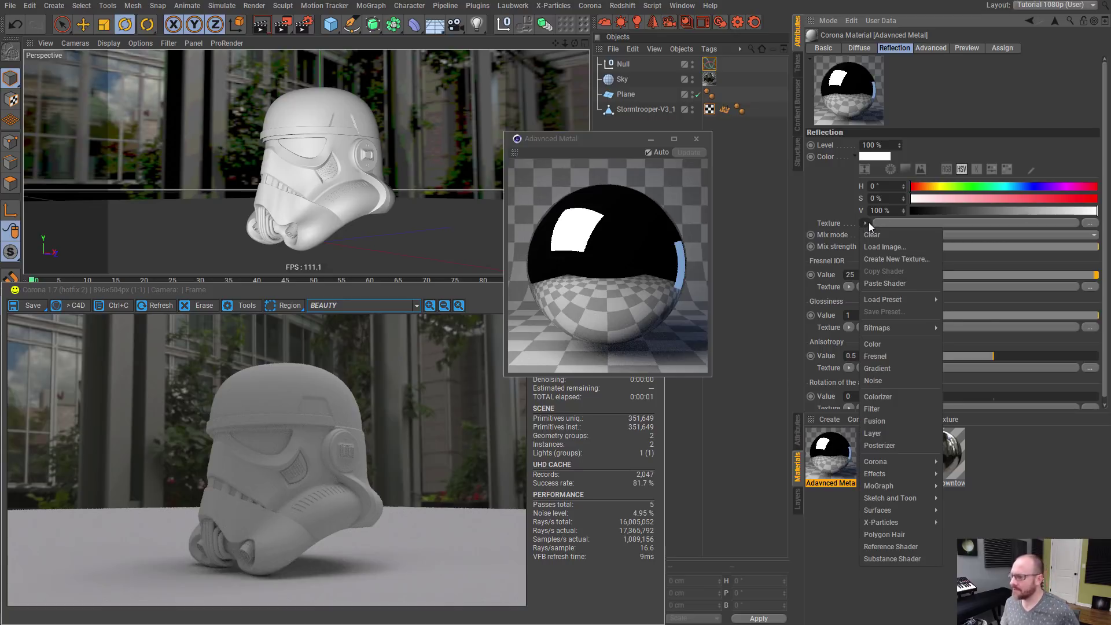
pyautogui.click(883, 355)
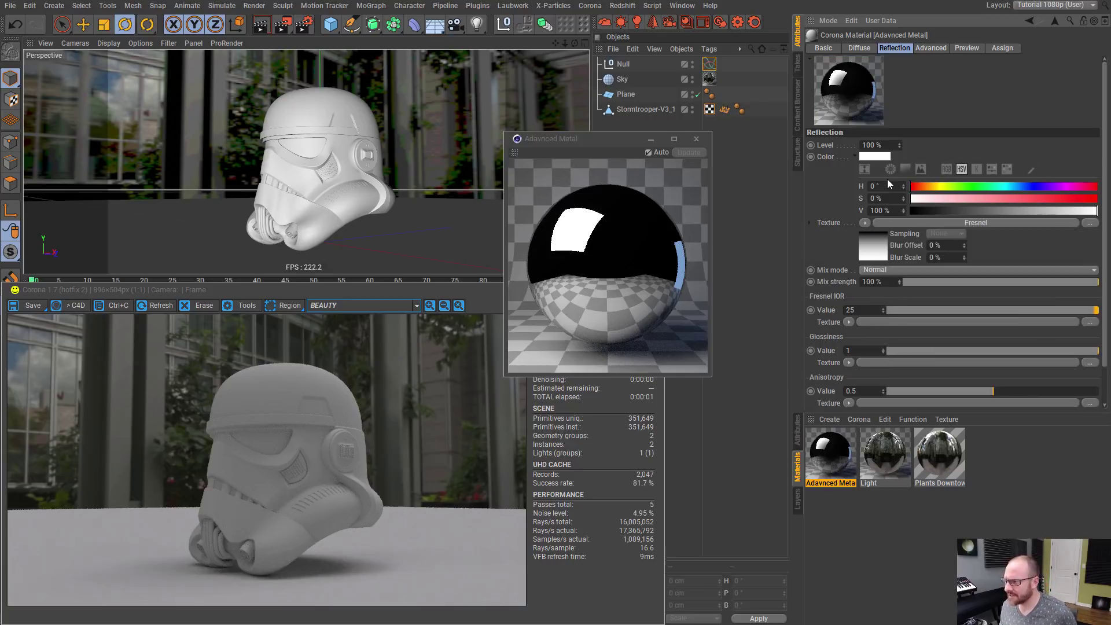
pyautogui.click(866, 223)
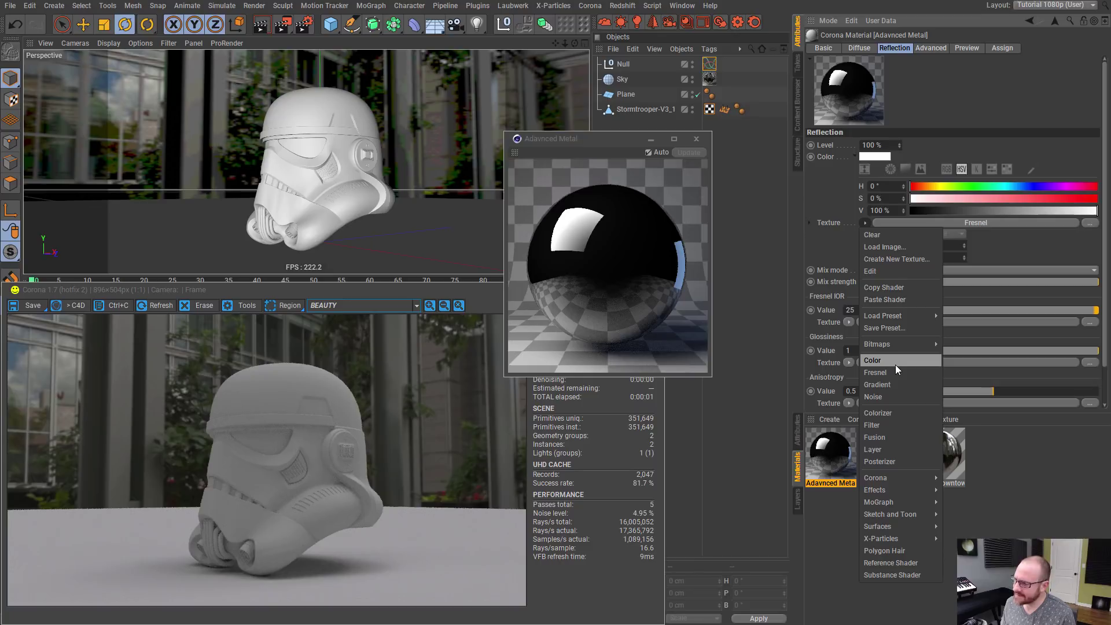
pyautogui.click(878, 425)
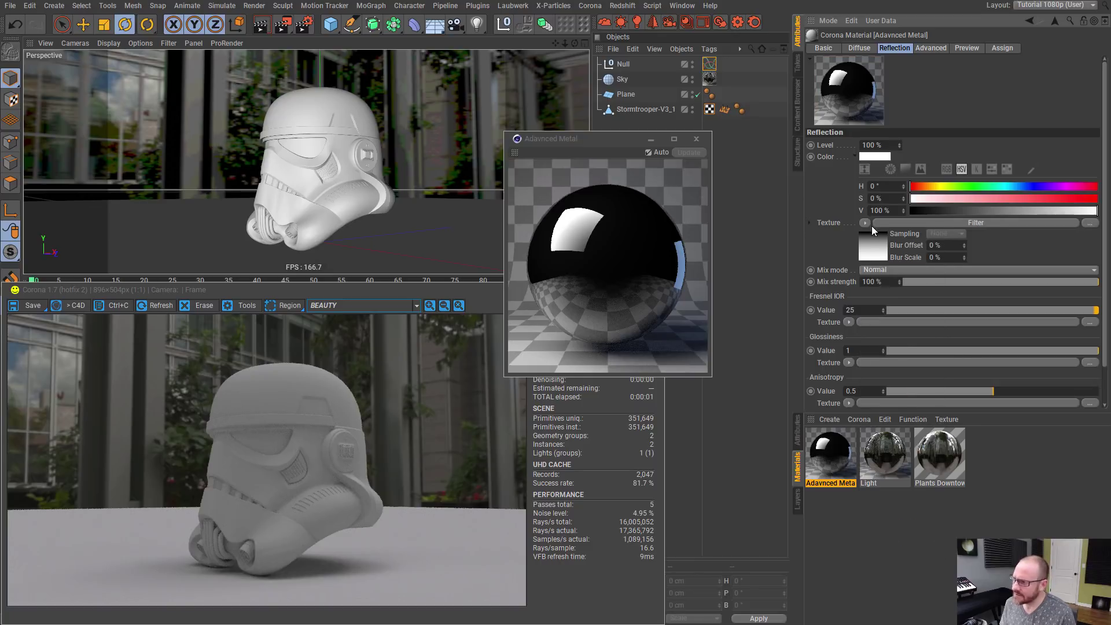
pyautogui.click(883, 248)
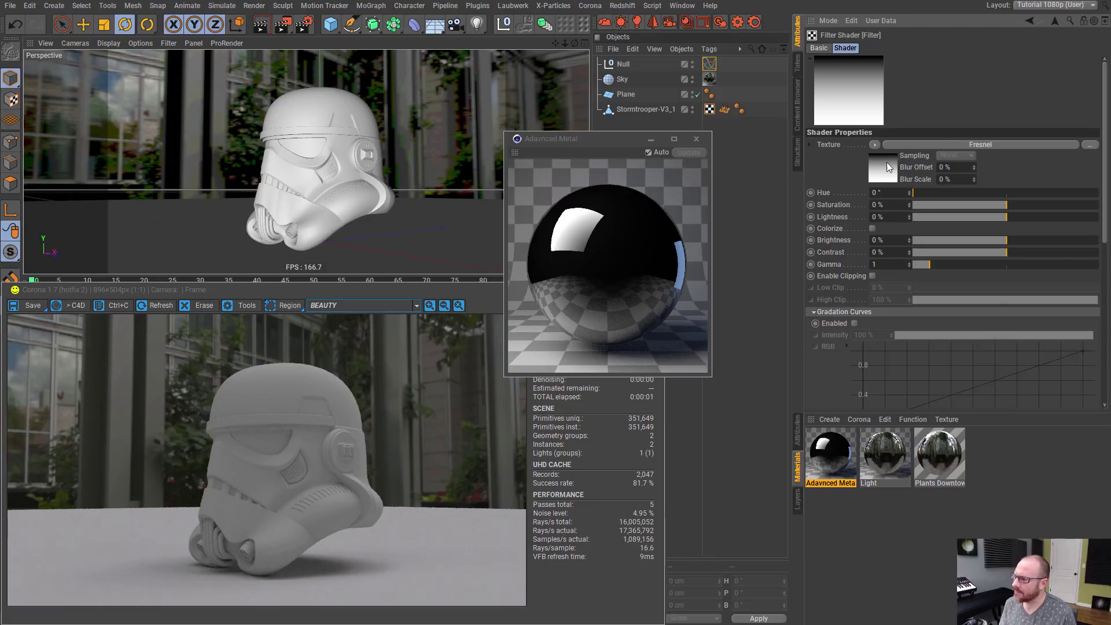
pyautogui.click(879, 169)
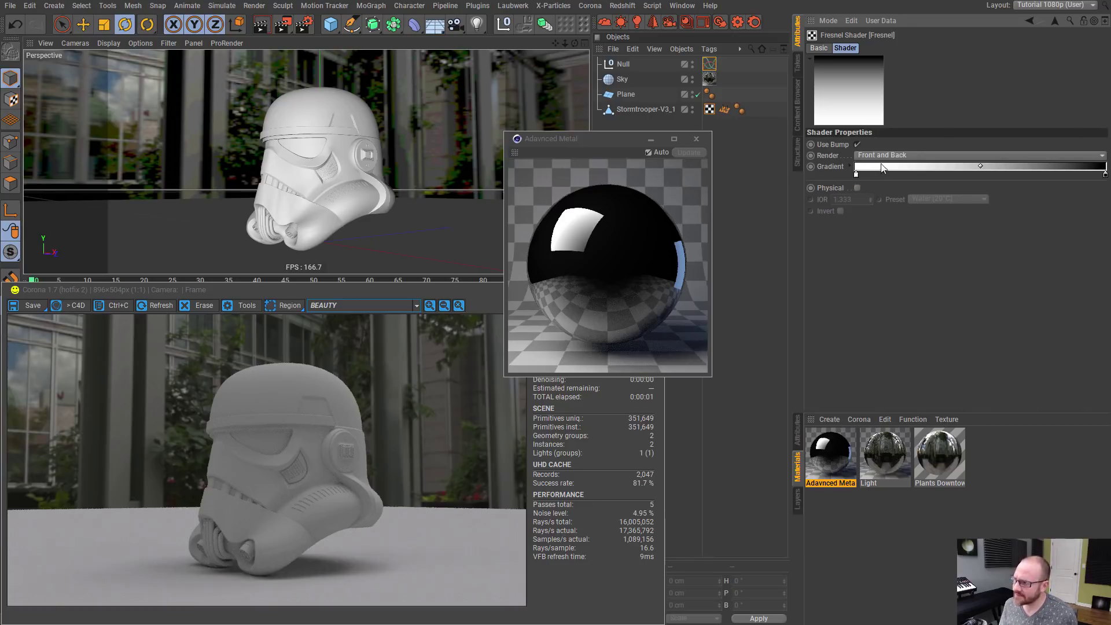
# - Set the RGB gradient of the Null's Refractive-Index tag as the XPressions driver
pyautogui.click(709, 64)
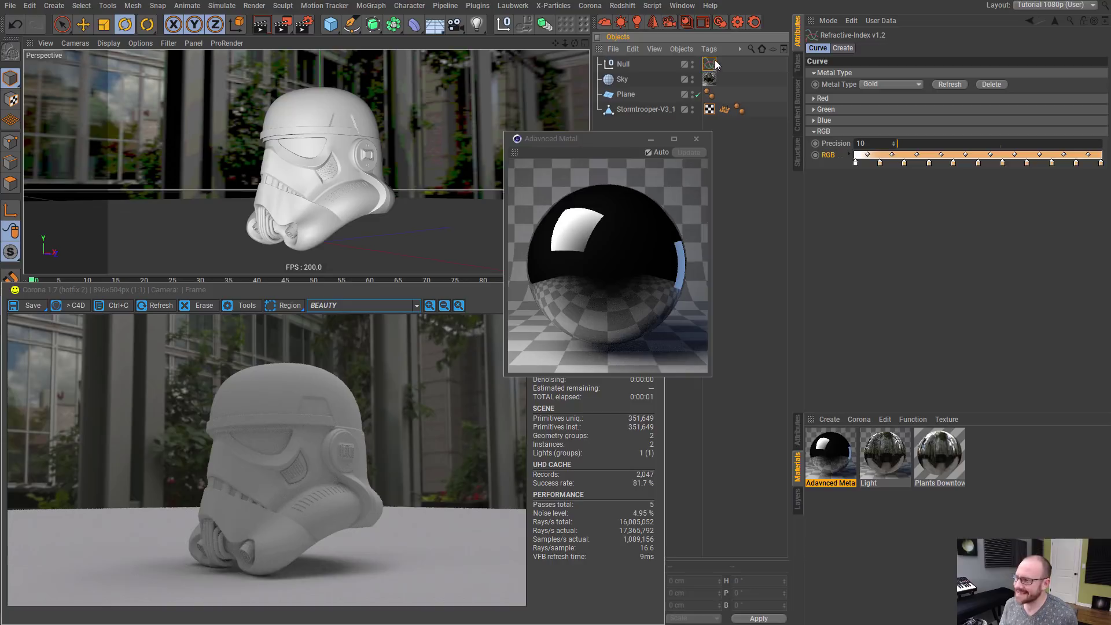
pyautogui.click(822, 156)
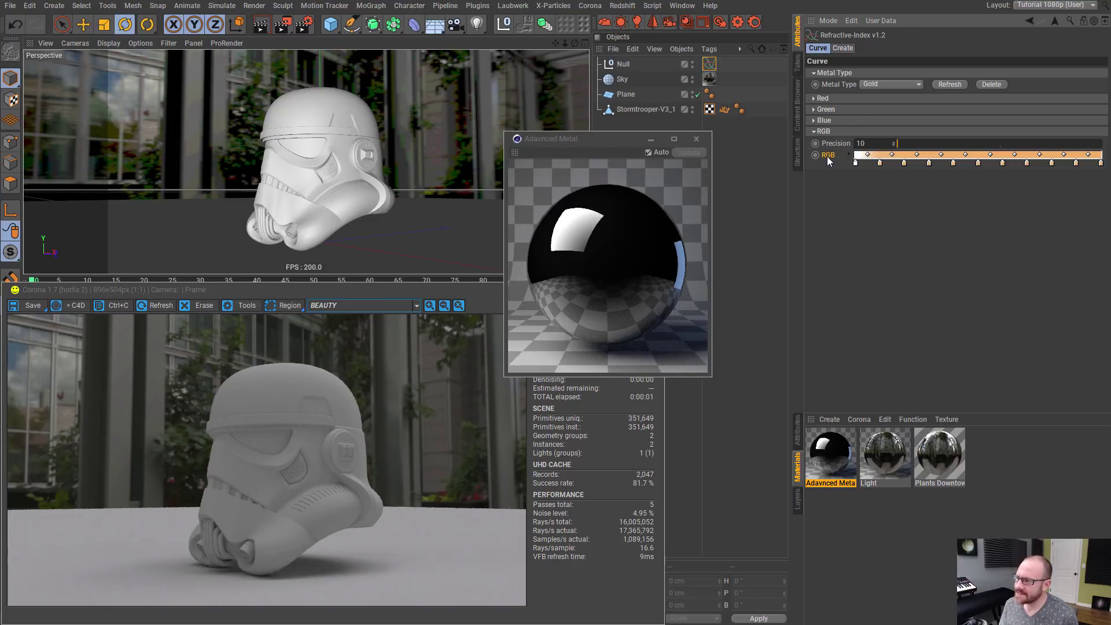
pyautogui.rightClick(828, 160)
pyautogui.moveTo(864, 177)
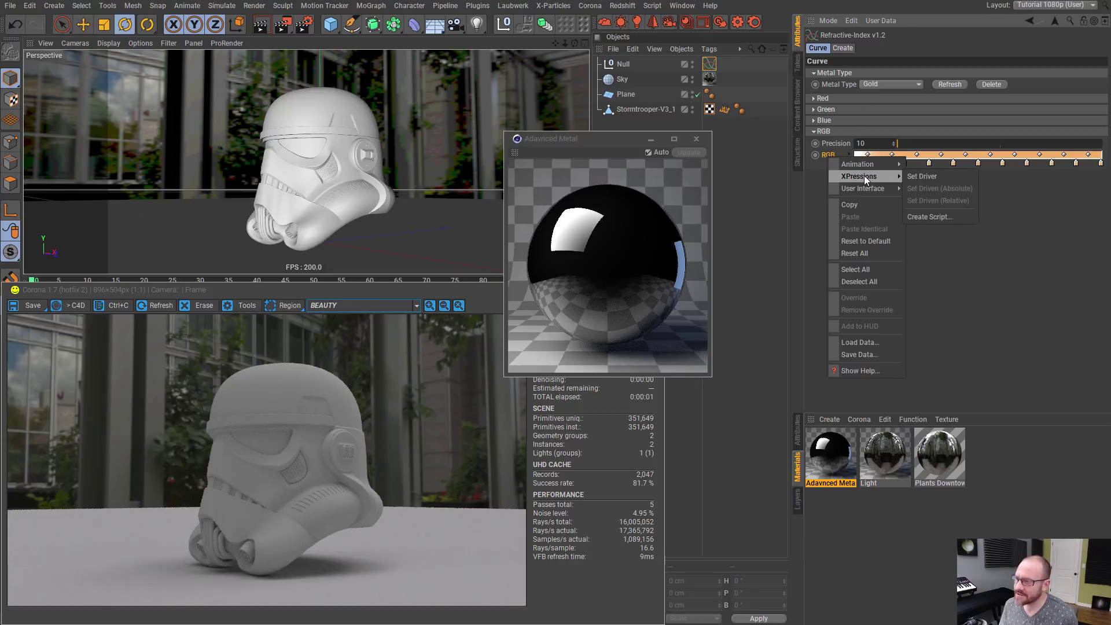
pyautogui.click(920, 179)
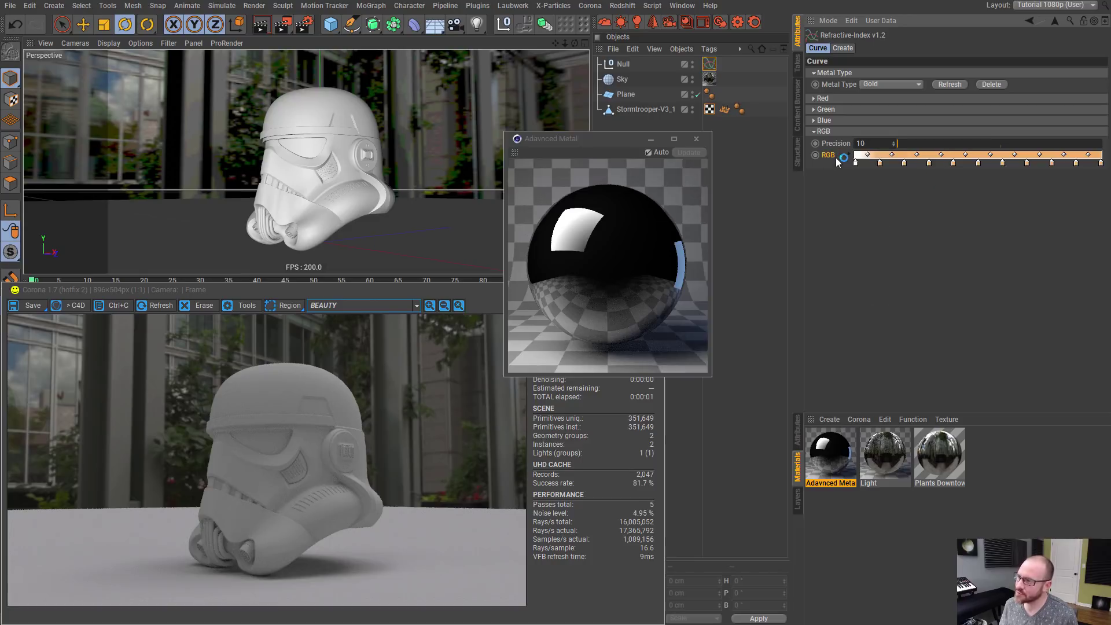
# - Set the gradient of the Fresnel shader nested in the reflection's Filter as driven (absolute) by the tag's RGB gradient
pyautogui.click(829, 456)
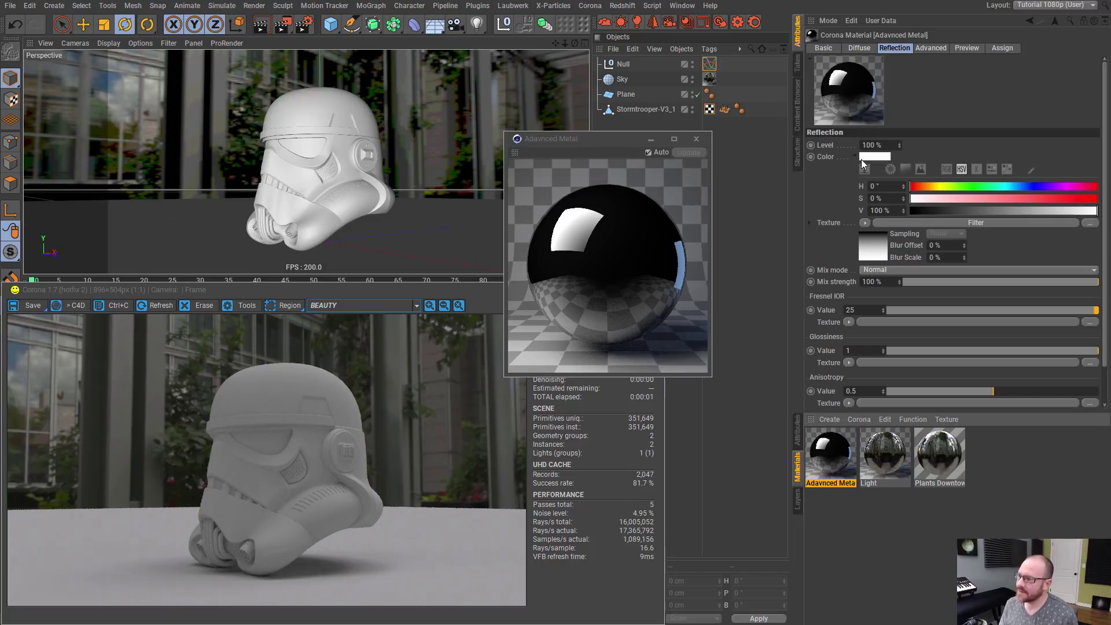
pyautogui.click(874, 258)
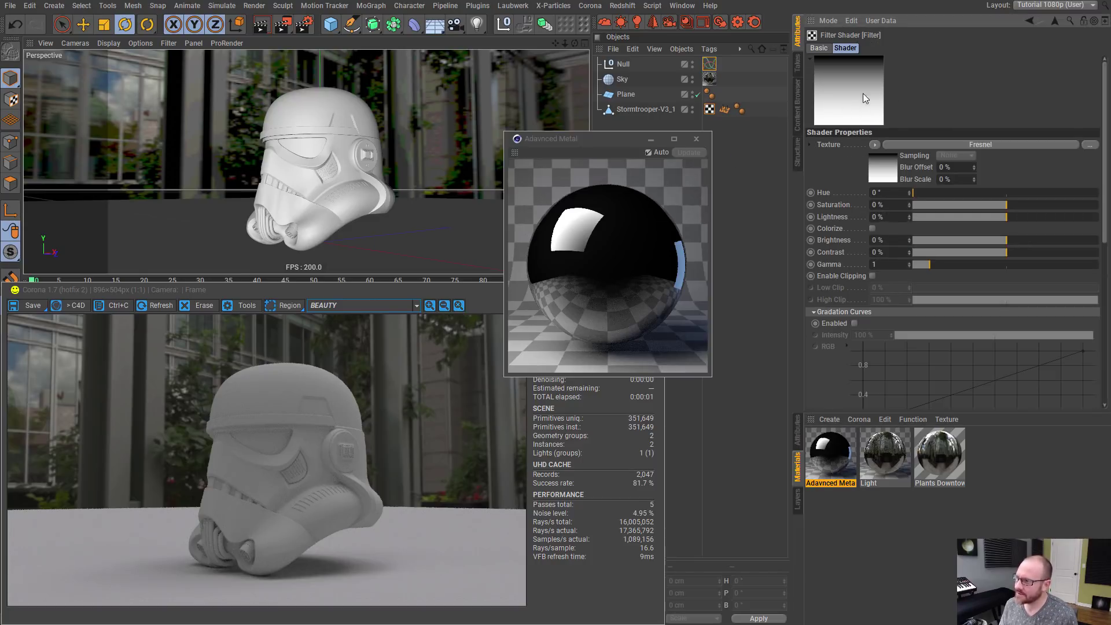
pyautogui.click(885, 162)
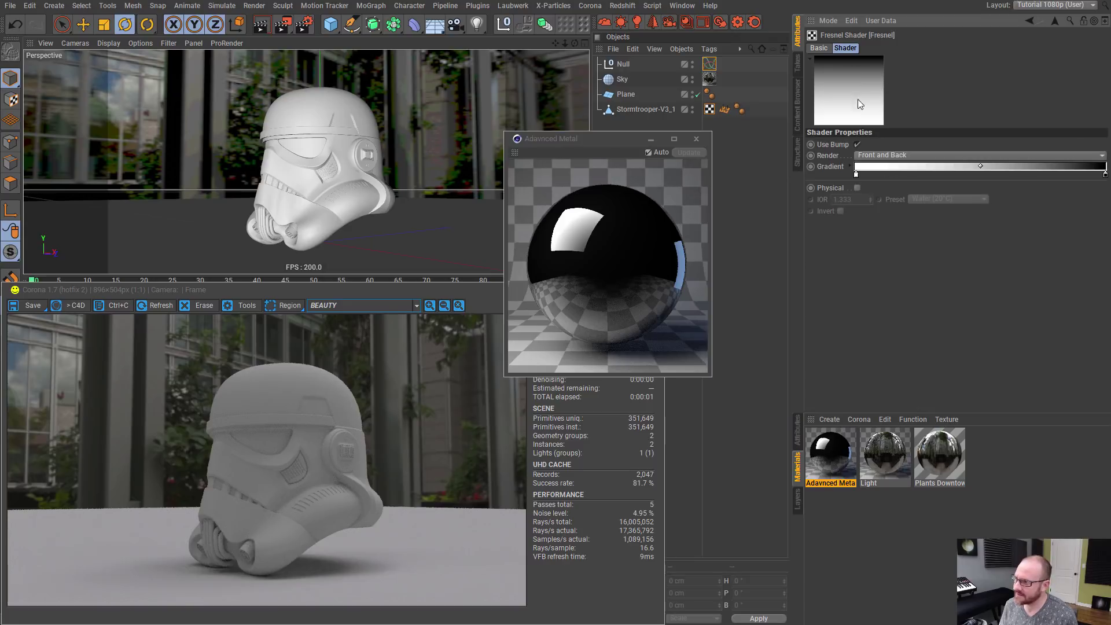
pyautogui.rightClick(823, 168)
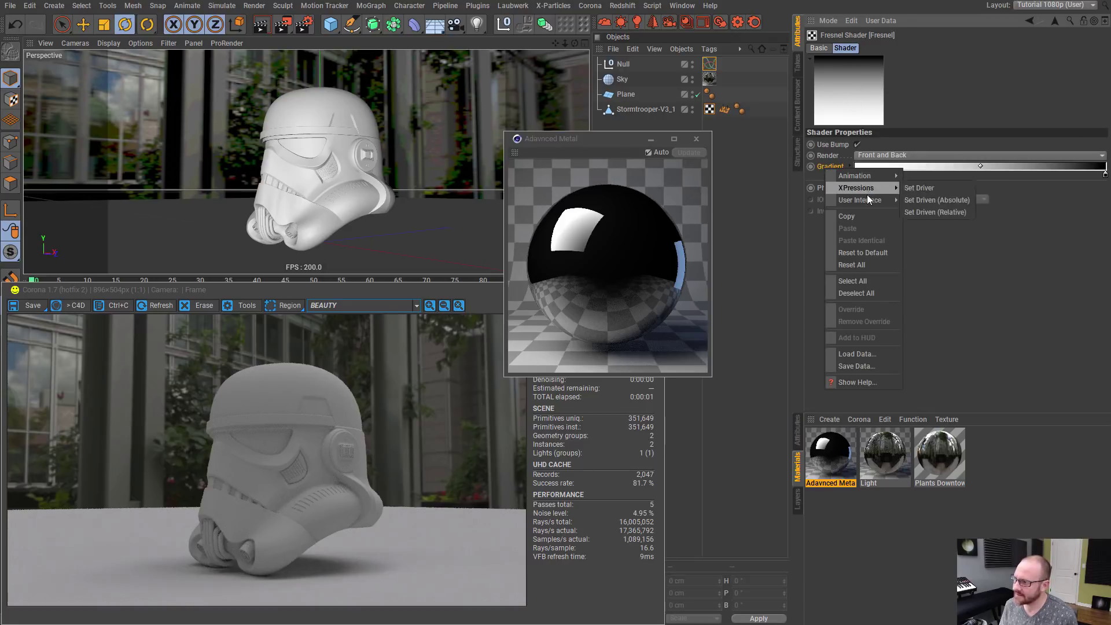
pyautogui.moveTo(856, 187)
pyautogui.click(932, 199)
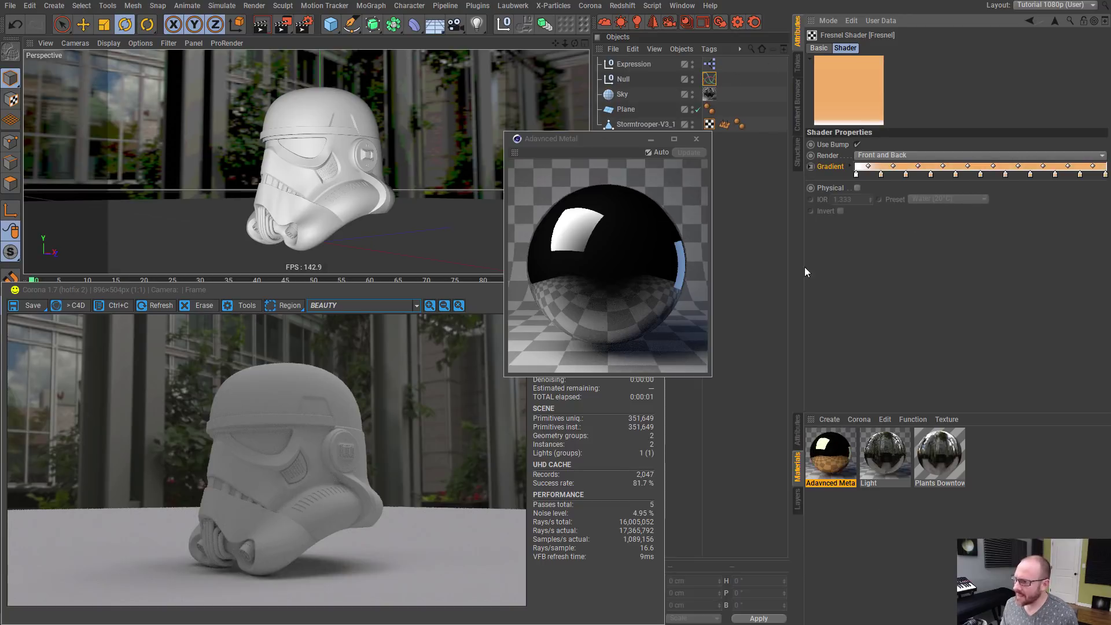
# - Examine the gold-tinted reflection of the Adavnced Metal material in its enlarged preview, then close the preview window
pyautogui.click(853, 488)
pyautogui.click(849, 463)
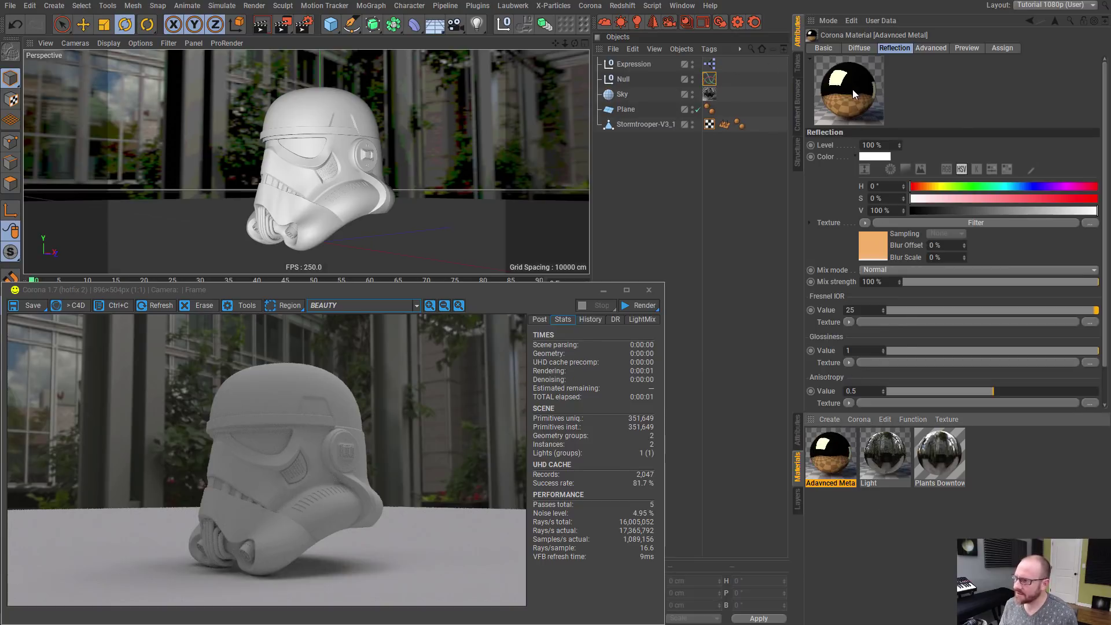
pyautogui.moveTo(849, 92); pyautogui.dragTo(887, 116, button='right')
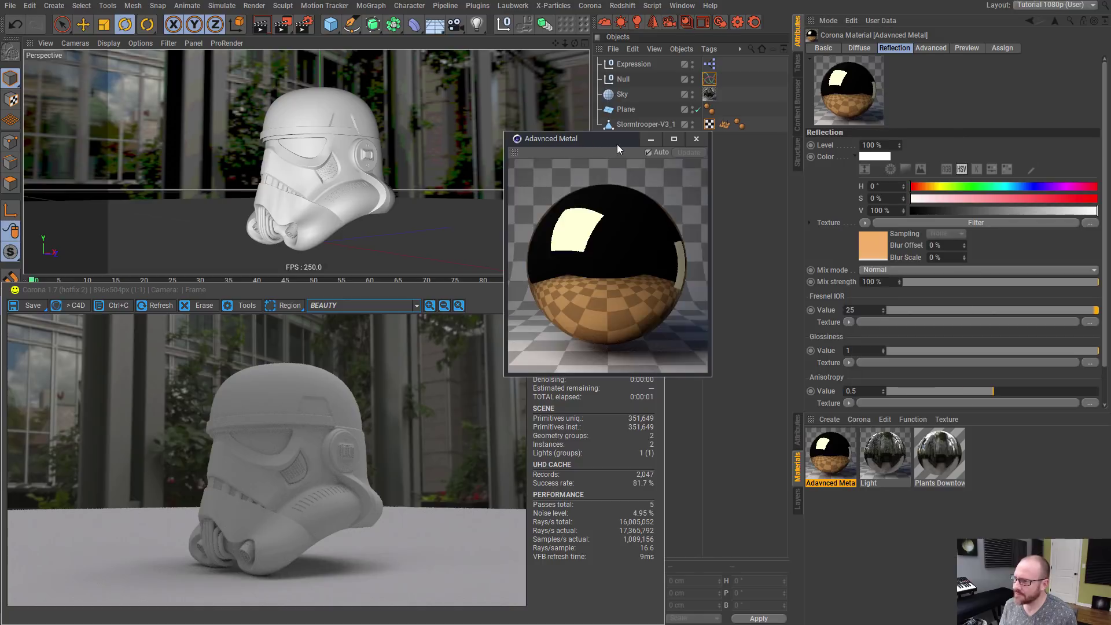
pyautogui.moveTo(617, 145); pyautogui.dragTo(686, 165)
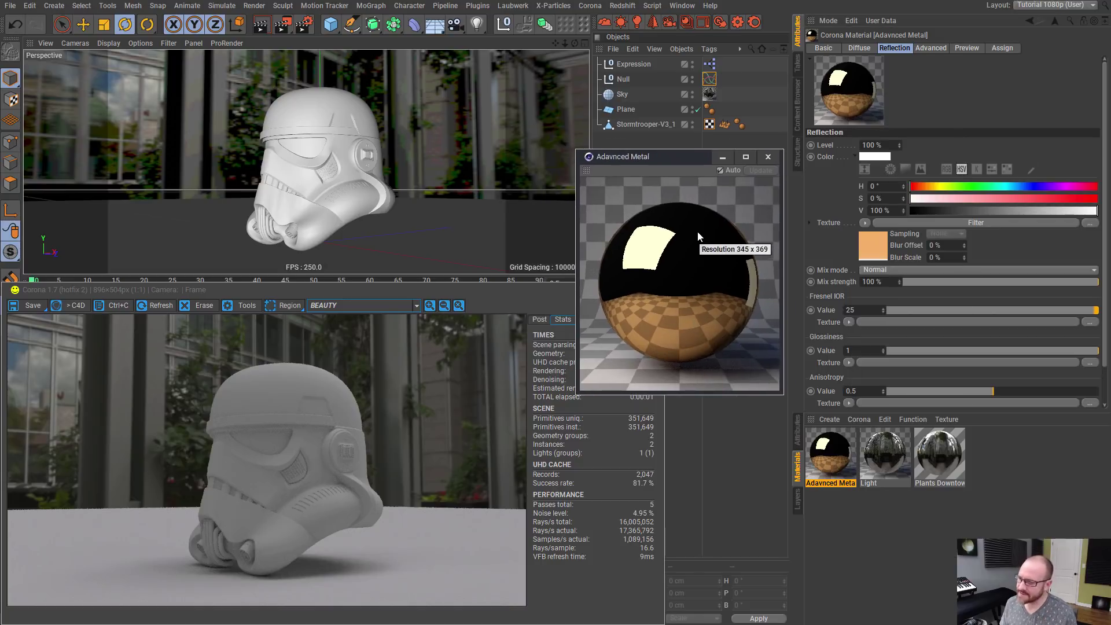
pyautogui.click(773, 159)
# - Assign the Adavnced Metal material to the Stormtrooper helmet object and place its texture tag first among the object's tags
pyautogui.click(836, 529)
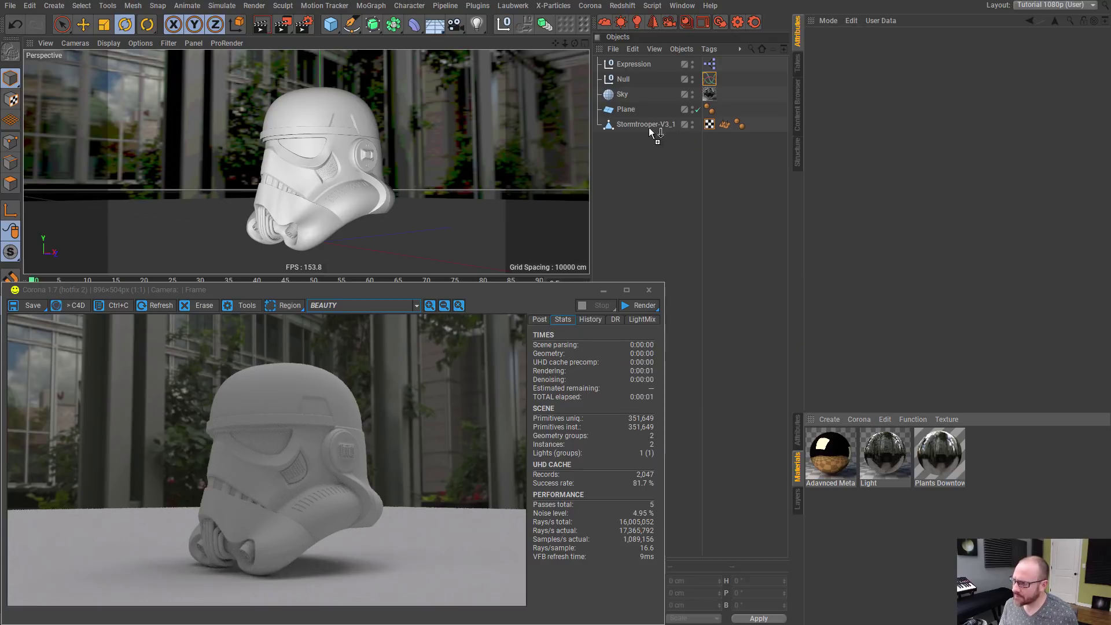
pyautogui.moveTo(648, 128); pyautogui.dragTo(661, 122)
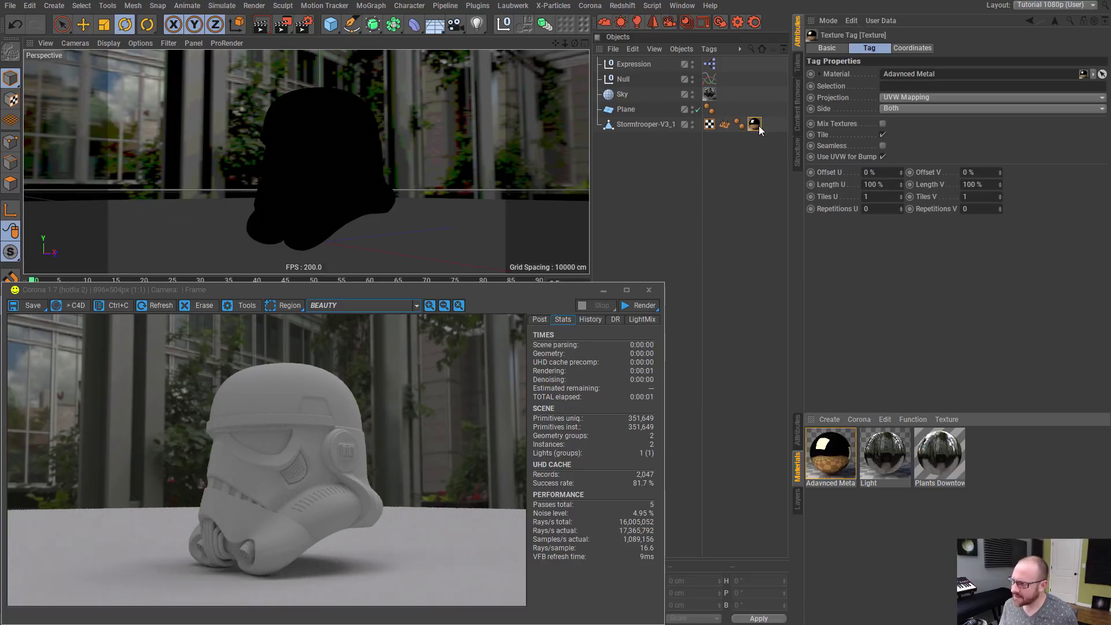
pyautogui.click(696, 145)
# - Try disabling texture display for the whole perspective view, and switch it back on
pyautogui.click(169, 43)
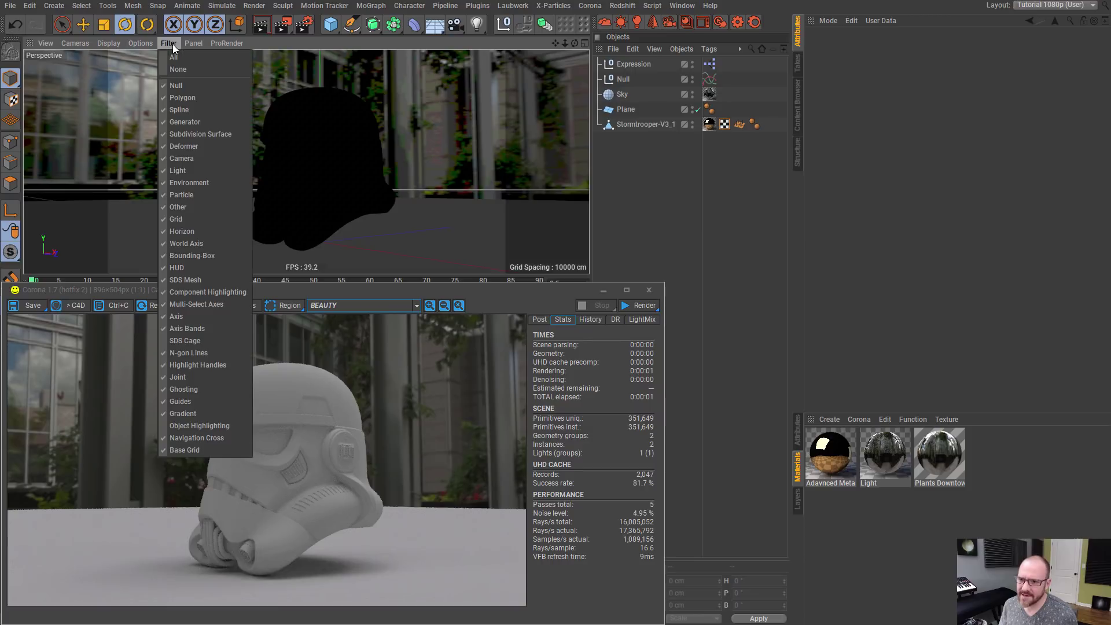
pyautogui.moveTo(148, 43)
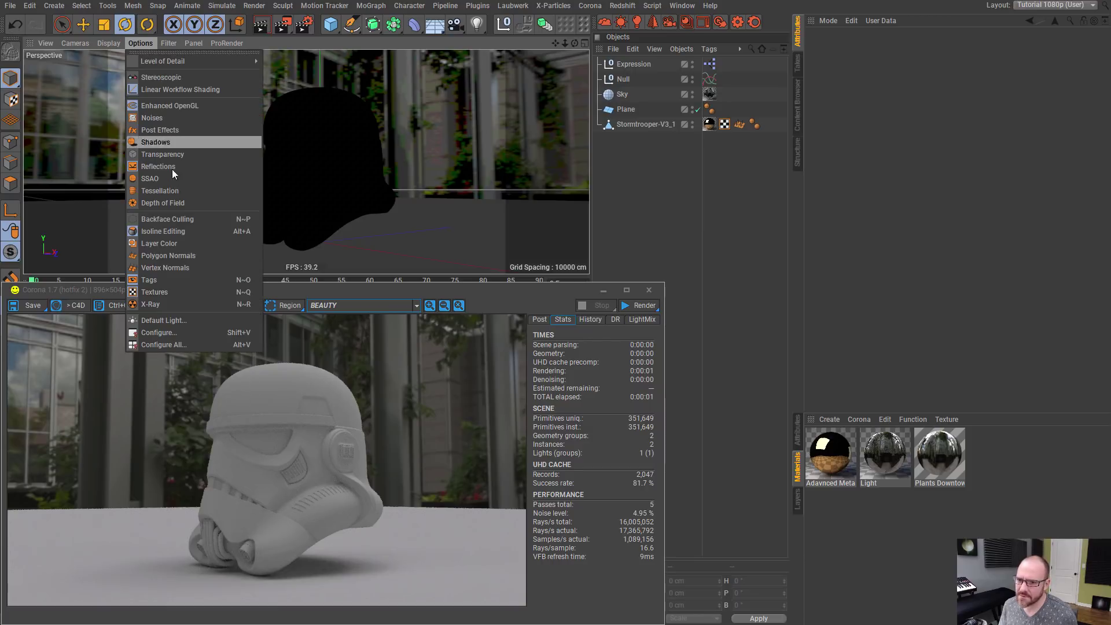
pyautogui.click(160, 292)
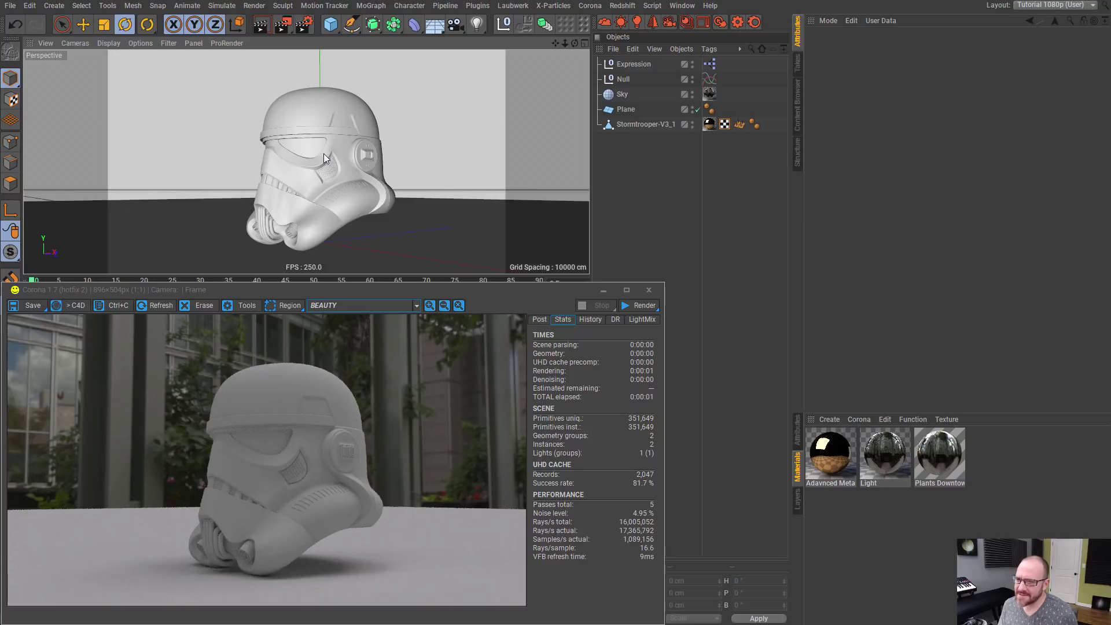
pyautogui.click(711, 125)
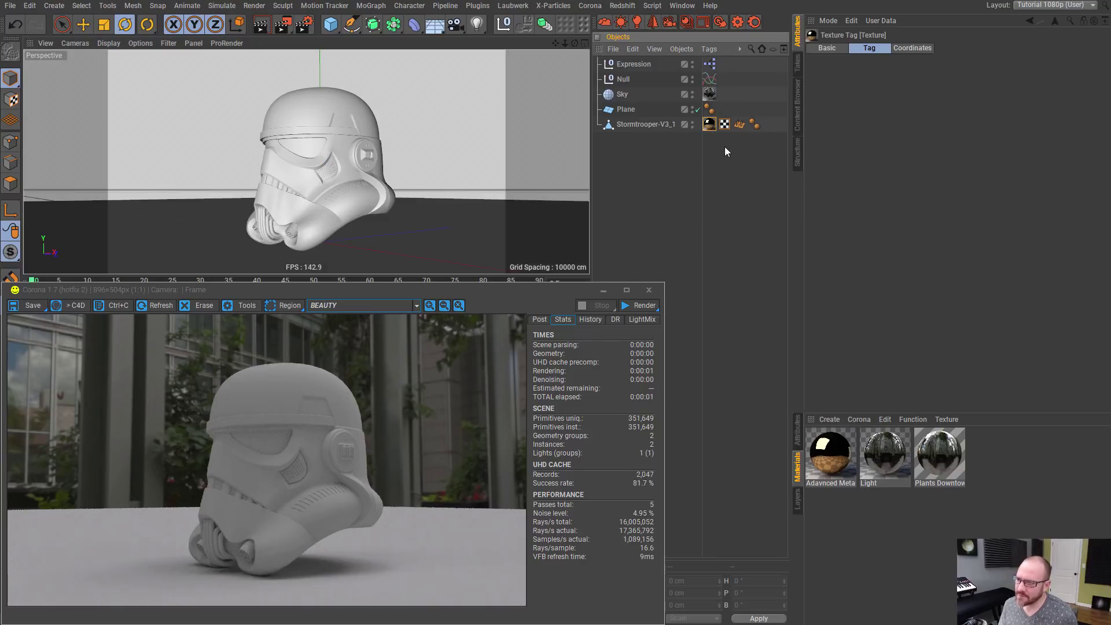
pyautogui.click(826, 483)
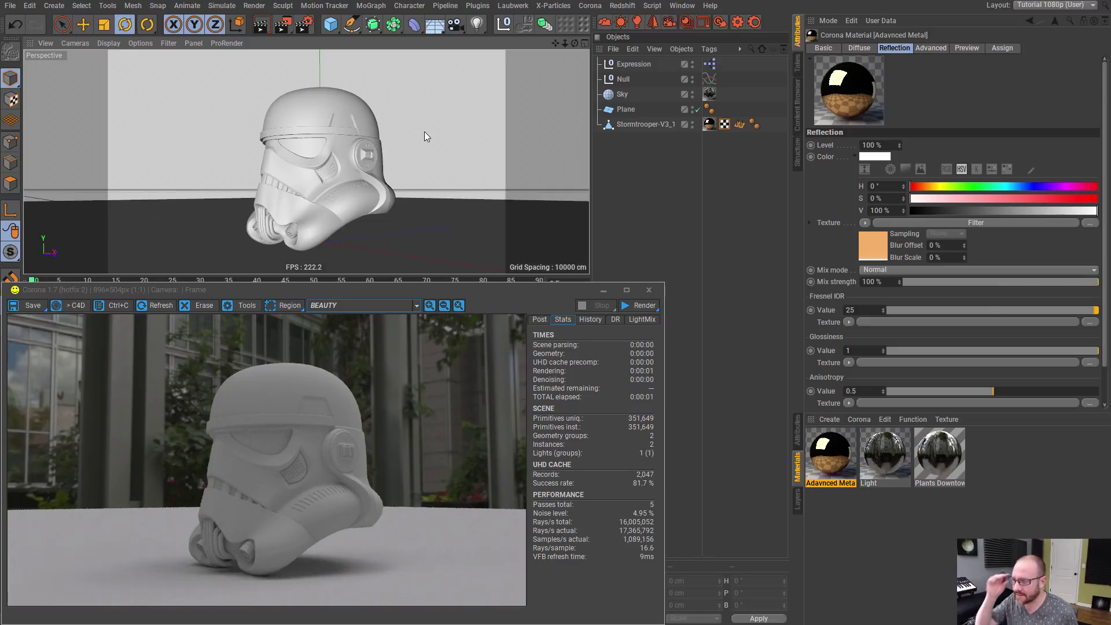
pyautogui.click(145, 42)
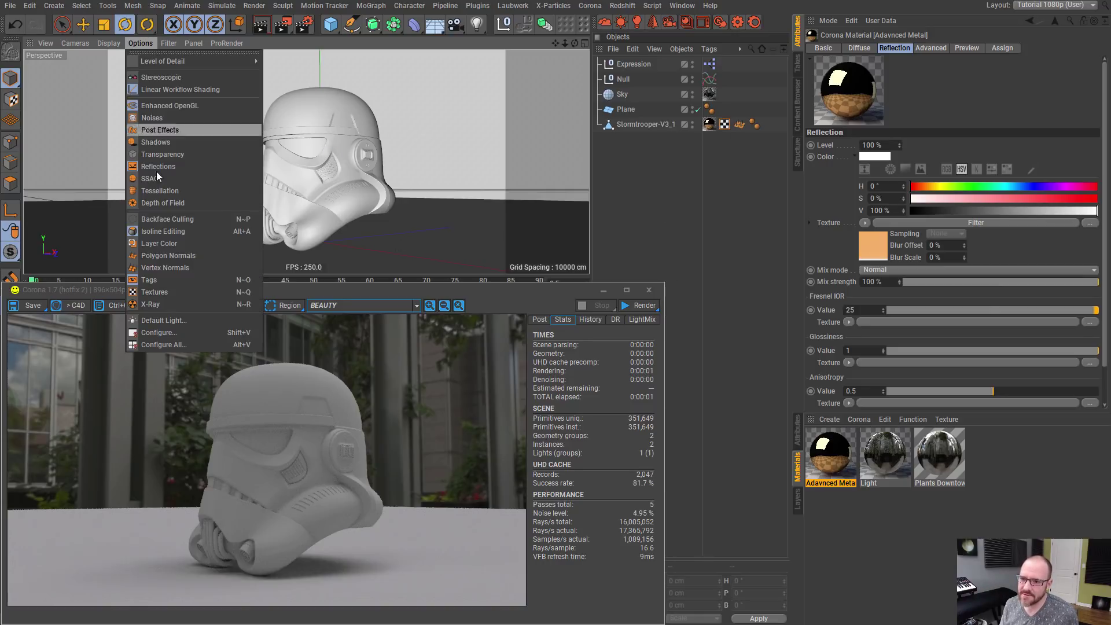
pyautogui.click(154, 291)
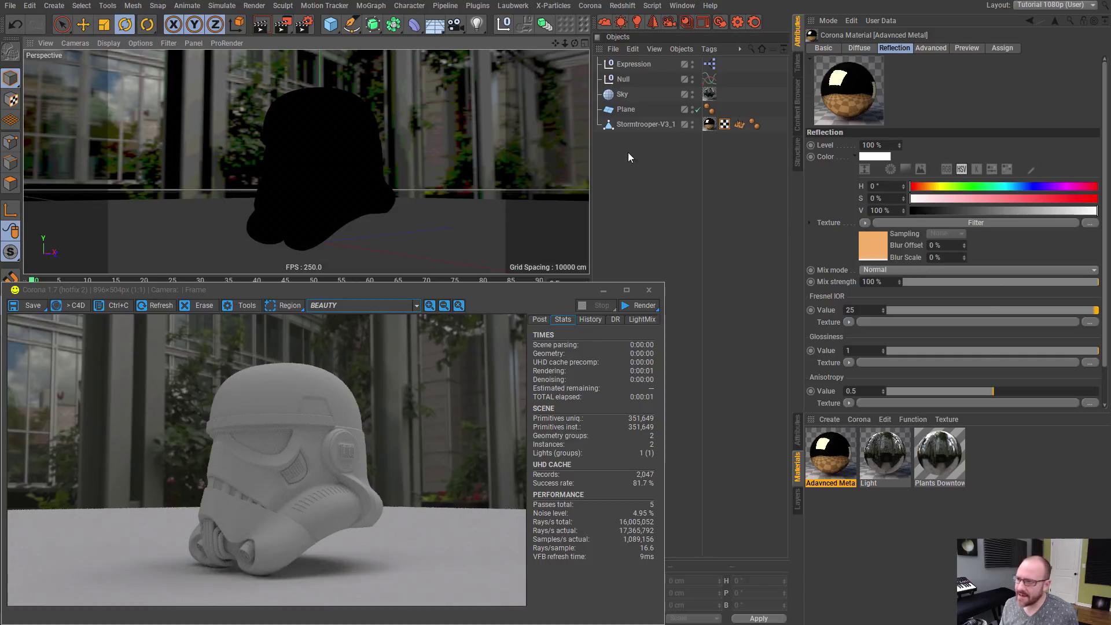
# - Add a Display tag to the Stormtrooper helmet that overrides texture display and turns textures off for that object
pyautogui.rightClick(641, 123)
pyautogui.moveTo(765, 128)
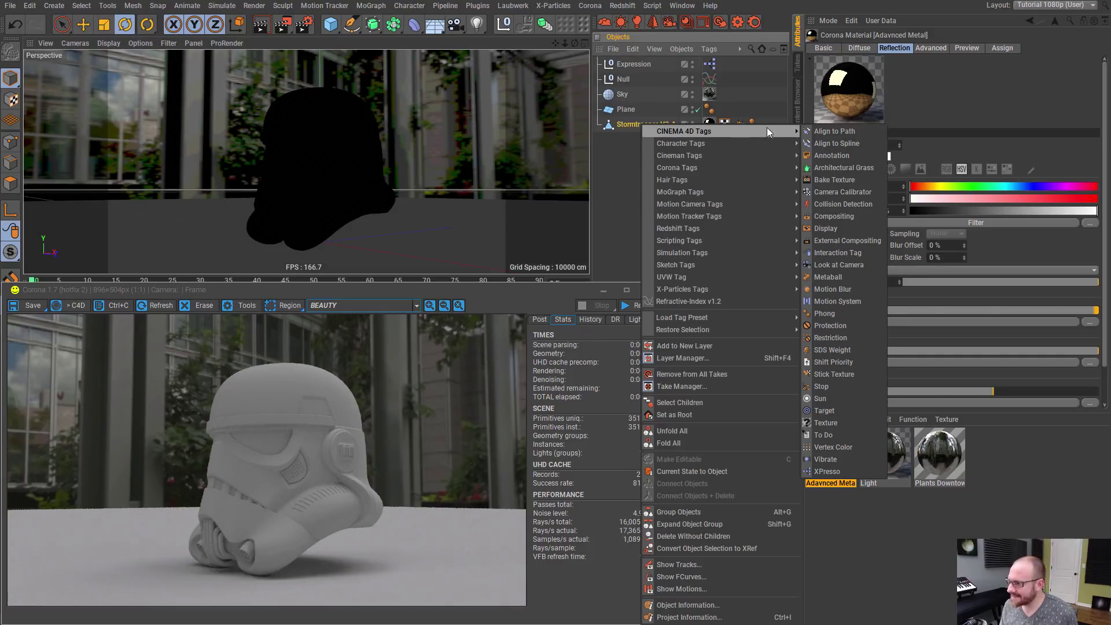
pyautogui.click(827, 229)
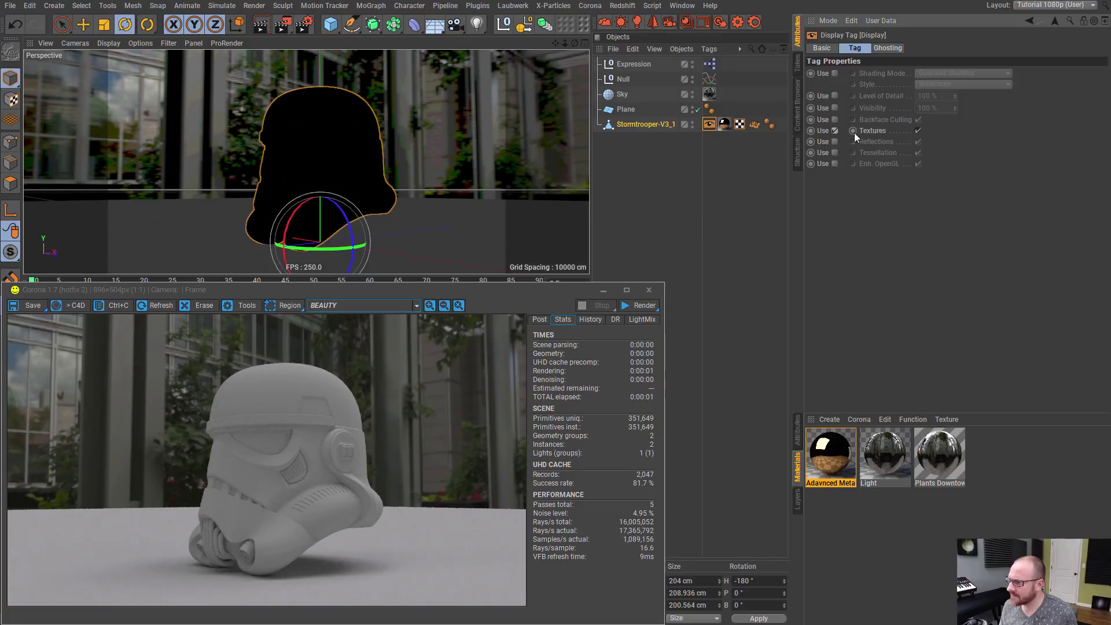
pyautogui.click(917, 131)
pyautogui.click(665, 182)
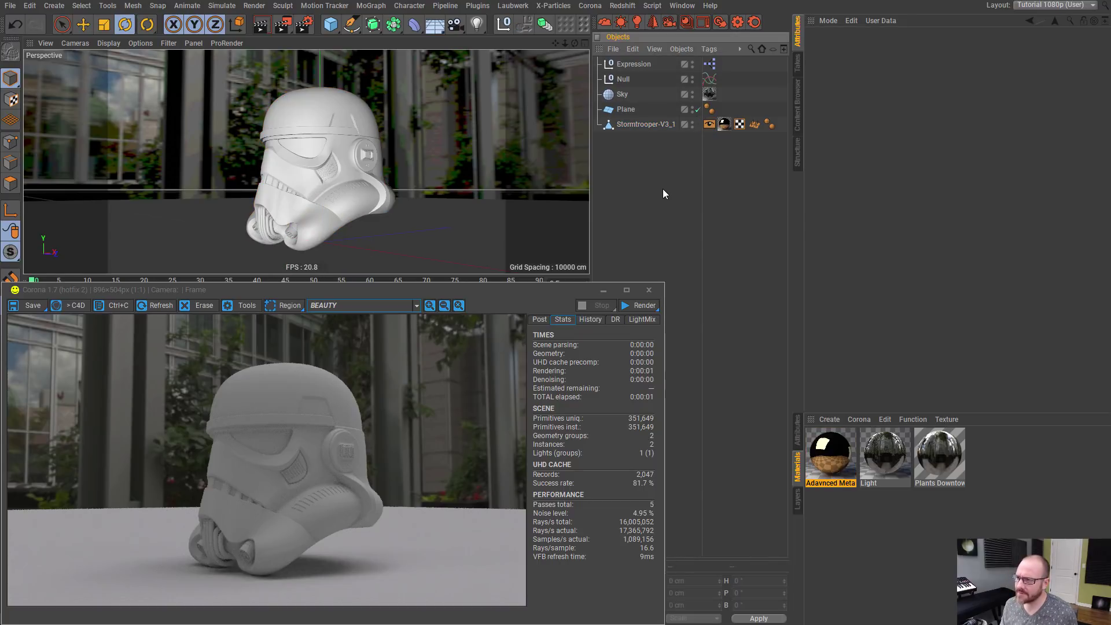
# - Start Corona interactive rendering to show the helmet with its metal material from a slightly rotated view
pyautogui.click(720, 19)
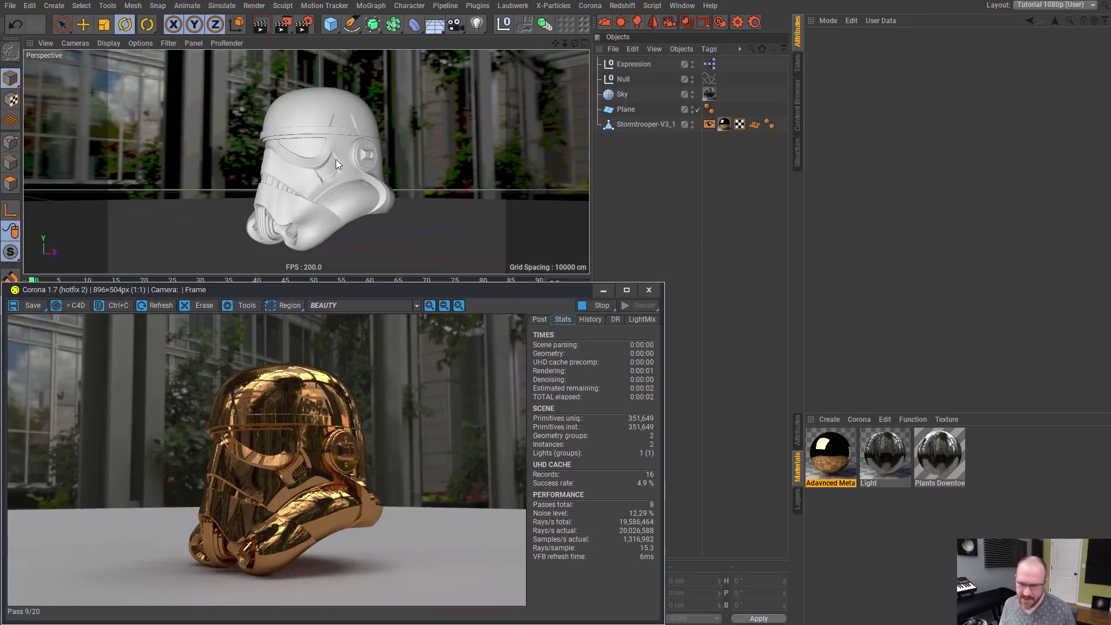
pyautogui.keyDown('alt'); pyautogui.moveTo(335, 158); pyautogui.dragTo(367, 176); pyautogui.keyUp('alt')
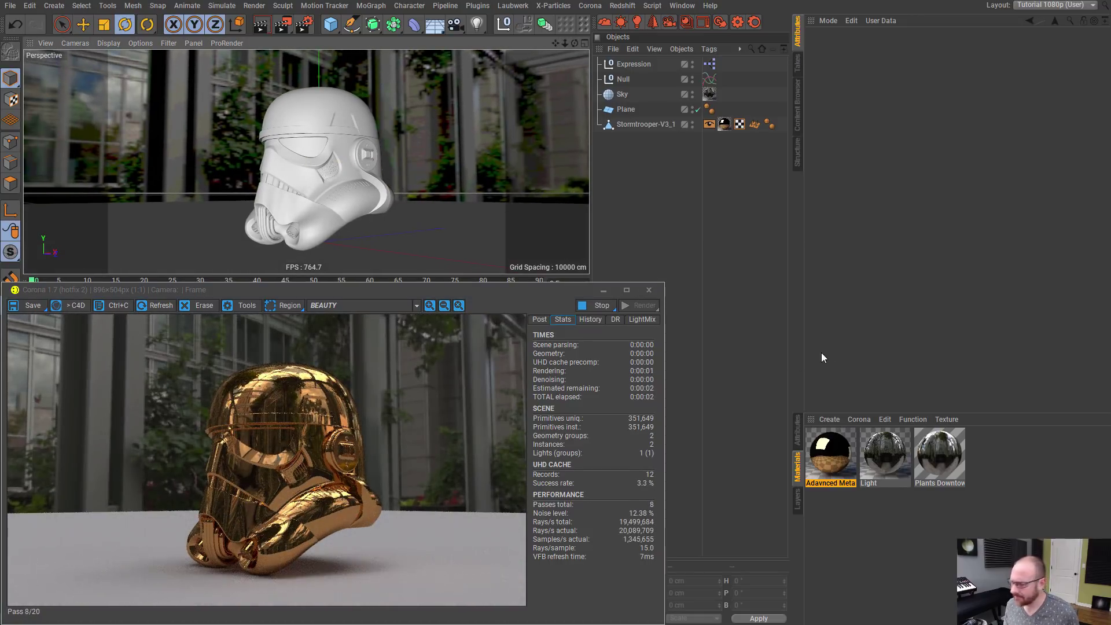
# - Raise the gamma of the Filter shader in the Adavnced Metal material's reflection texture to 1.86
pyautogui.click(824, 463)
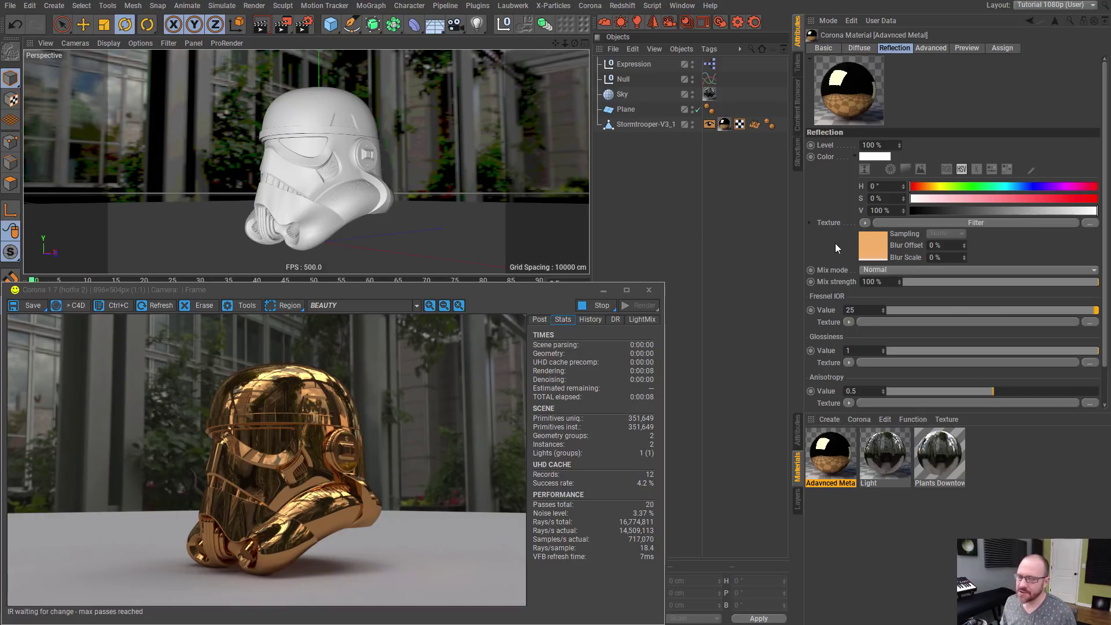
pyautogui.click(877, 246)
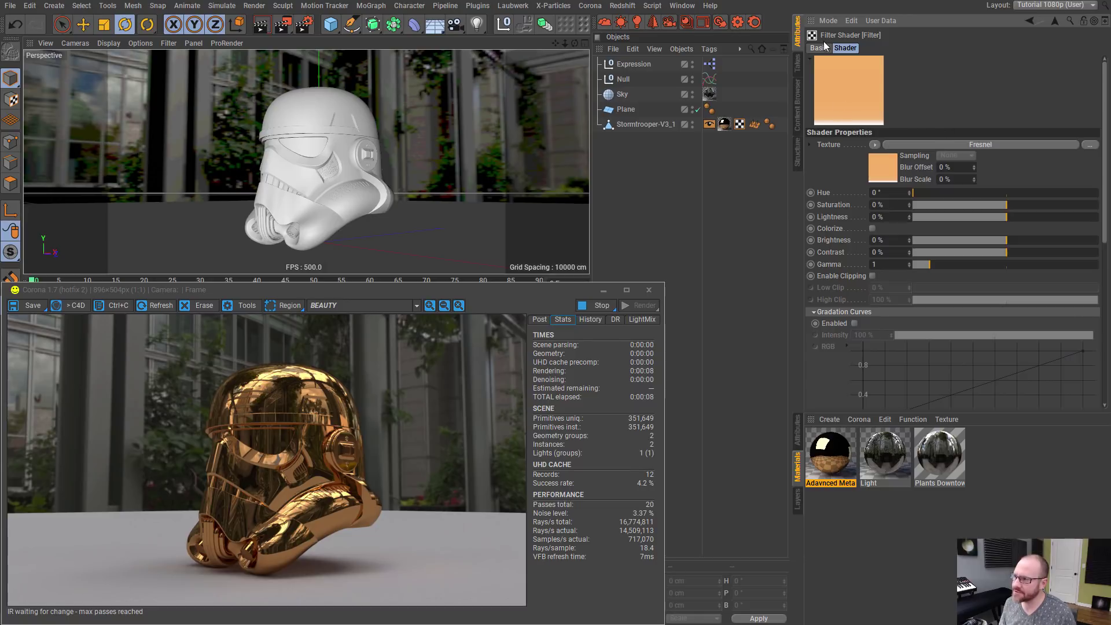
pyautogui.moveTo(932, 265); pyautogui.dragTo(945, 264)
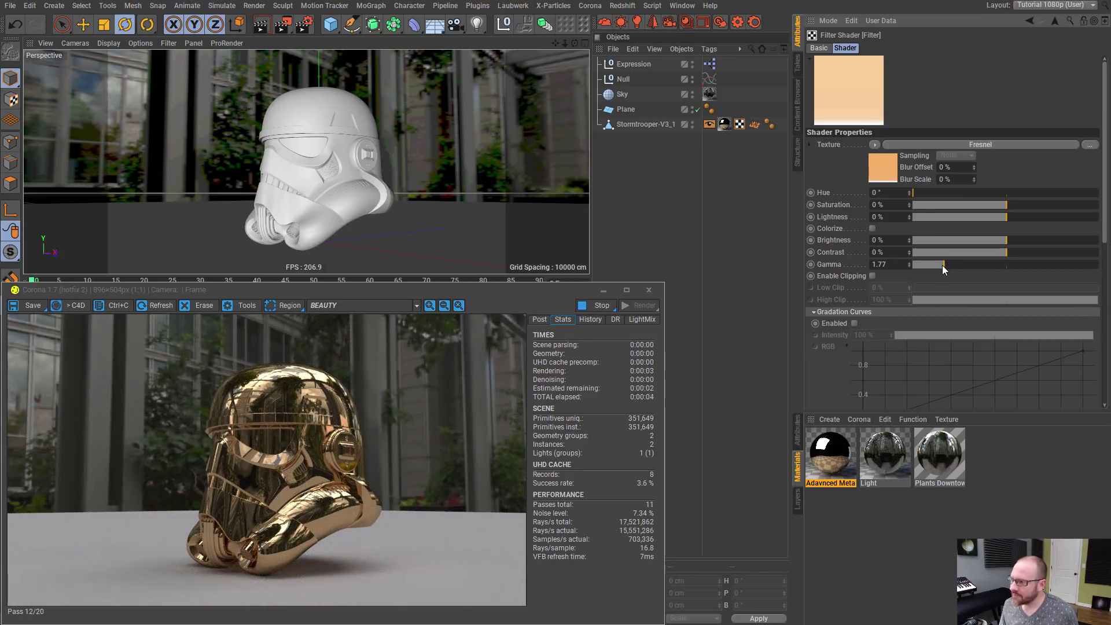
pyautogui.moveTo(942, 265); pyautogui.dragTo(946, 266)
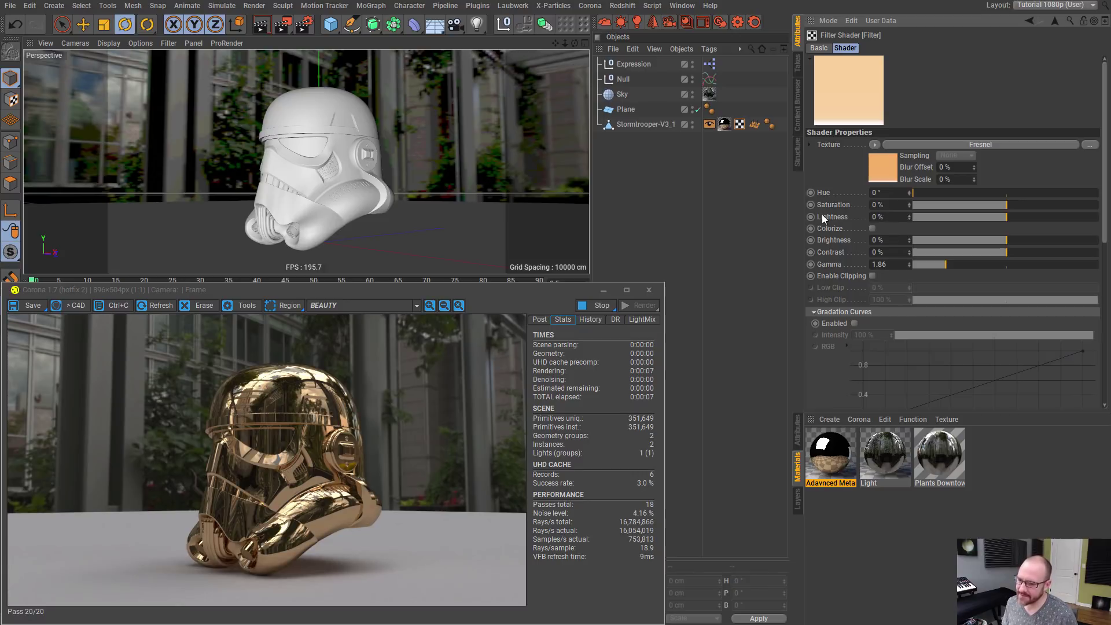
# - Lower the Adavnced Metal material's reflection glossiness to 0.87 and view the helmet slightly closer
pyautogui.click(833, 468)
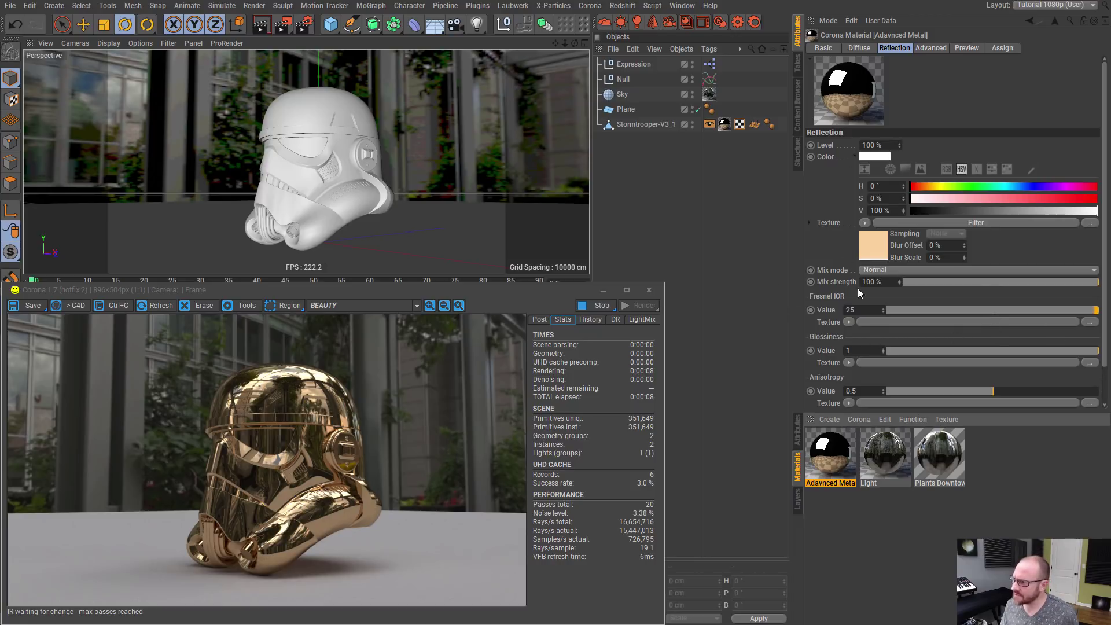
pyautogui.moveTo(1073, 347)
pyautogui.mouseDown()
pyautogui.moveTo(1054, 356)
pyautogui.moveTo(1071, 356)
pyautogui.mouseUp()
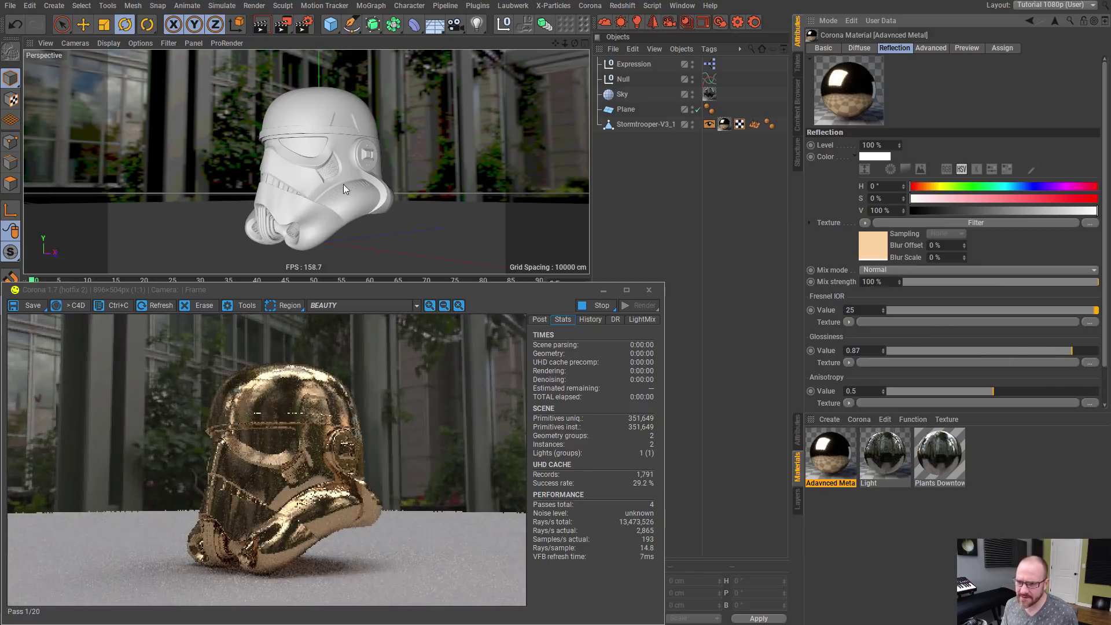
pyautogui.keyDown('alt'); pyautogui.moveTo(318, 193); pyautogui.dragTo(339, 186); pyautogui.keyUp('alt')
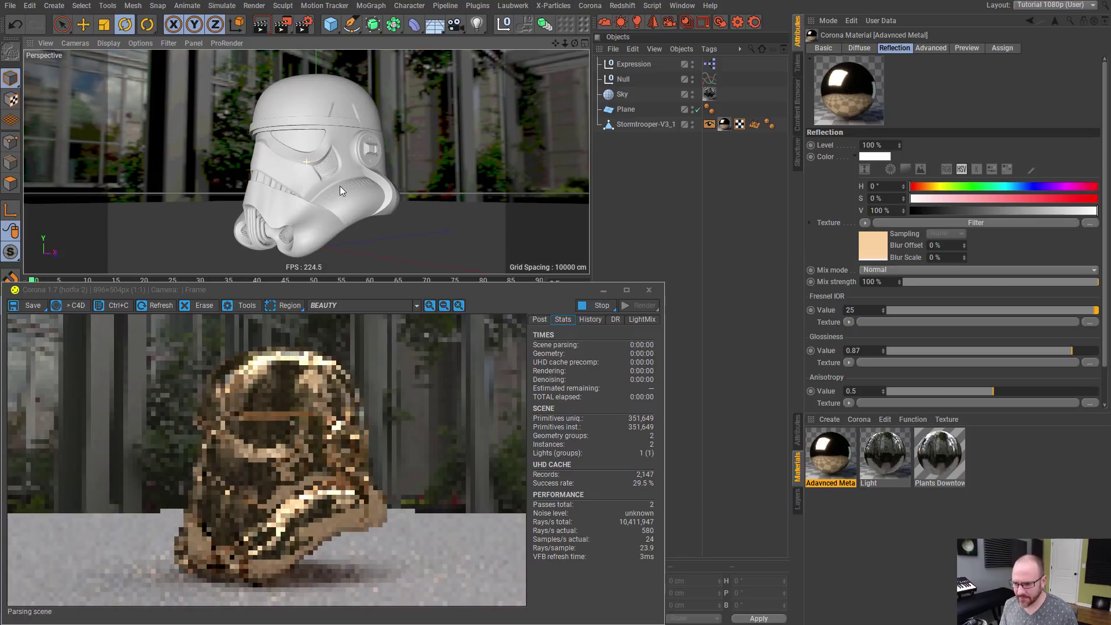
# - Change the metal type of the Null's Refractive-Index tag to Copper and view the helmet up close
pyautogui.click(710, 65)
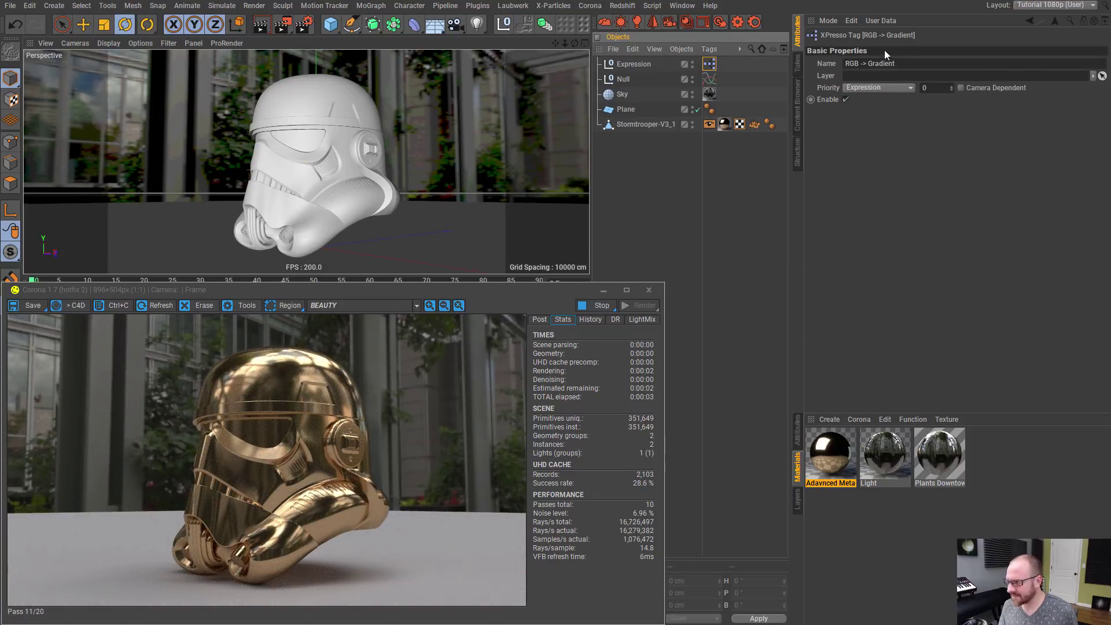
pyautogui.click(710, 79)
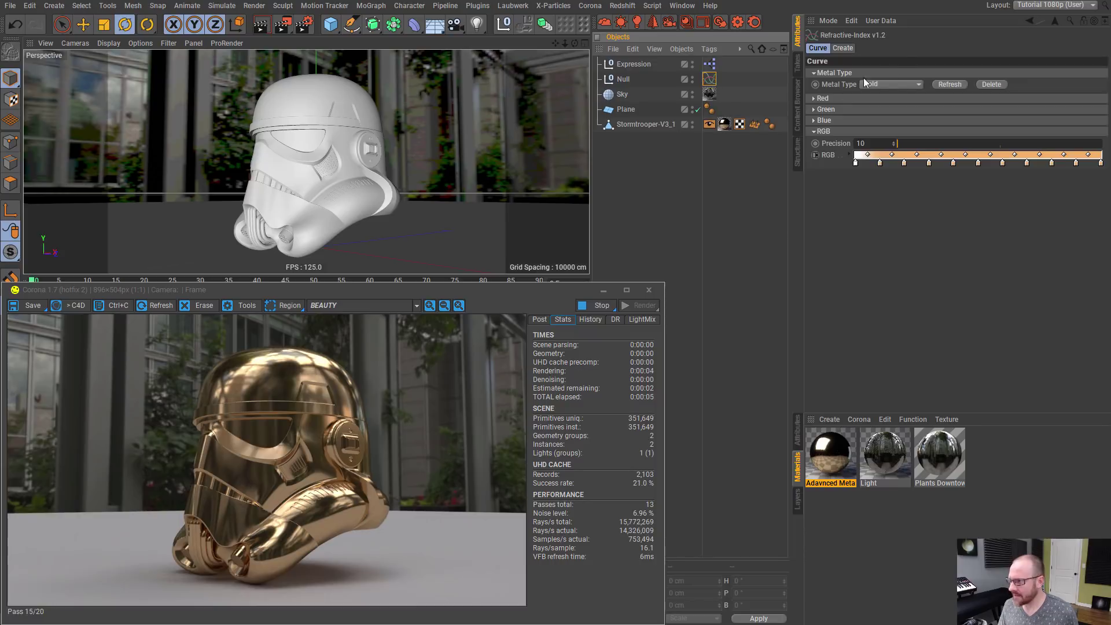
pyautogui.click(885, 84)
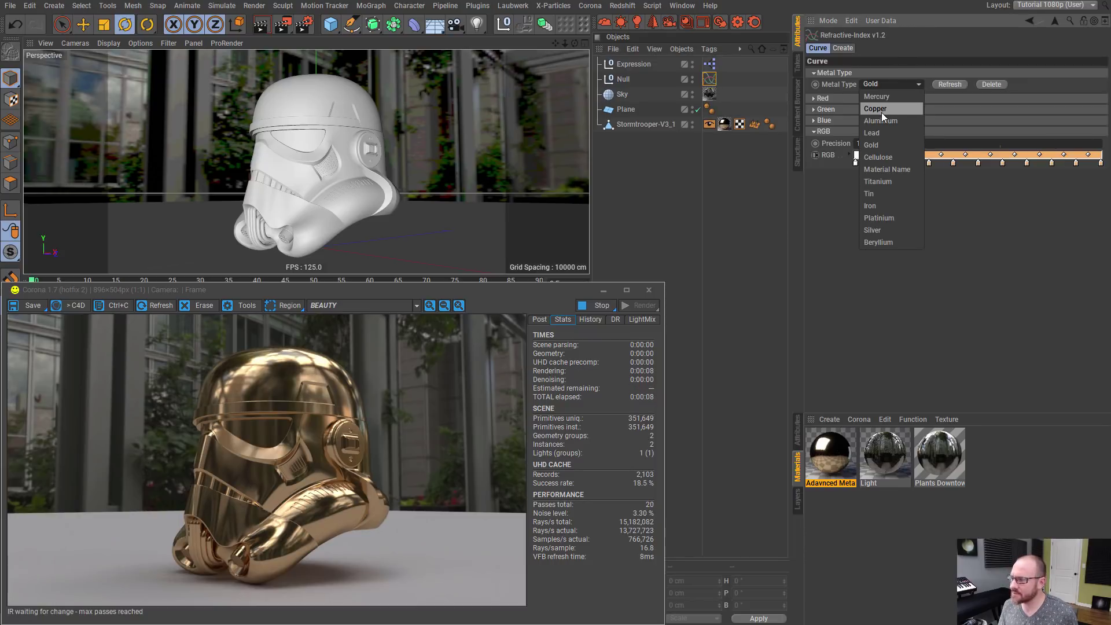
pyautogui.click(881, 112)
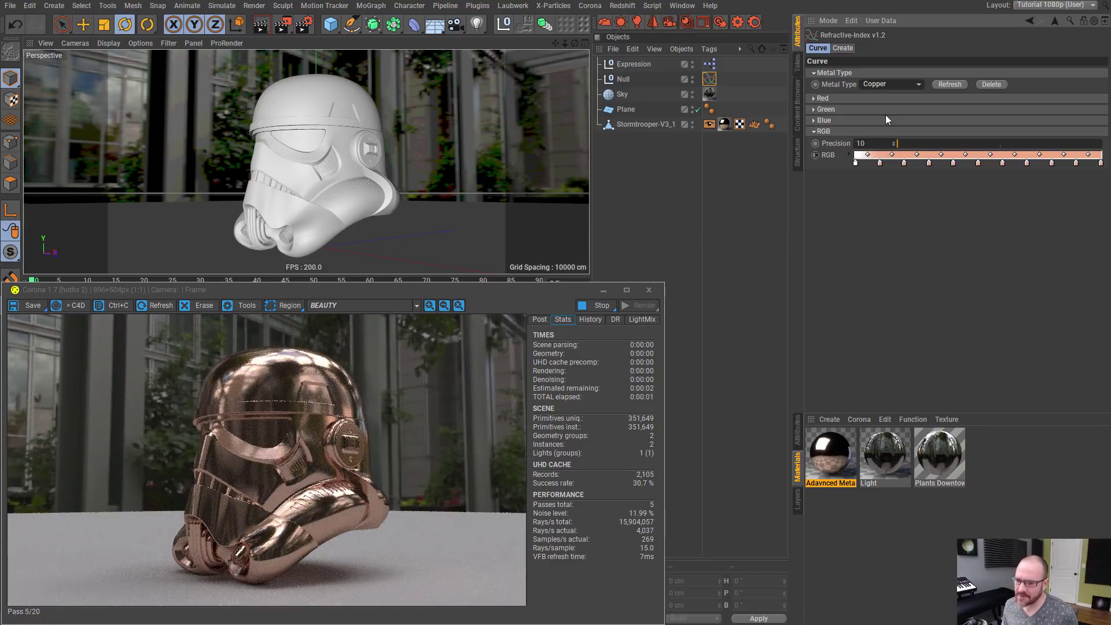
pyautogui.keyDown('alt'); pyautogui.moveTo(330, 160); pyautogui.dragTo(341, 140); pyautogui.keyUp('alt')
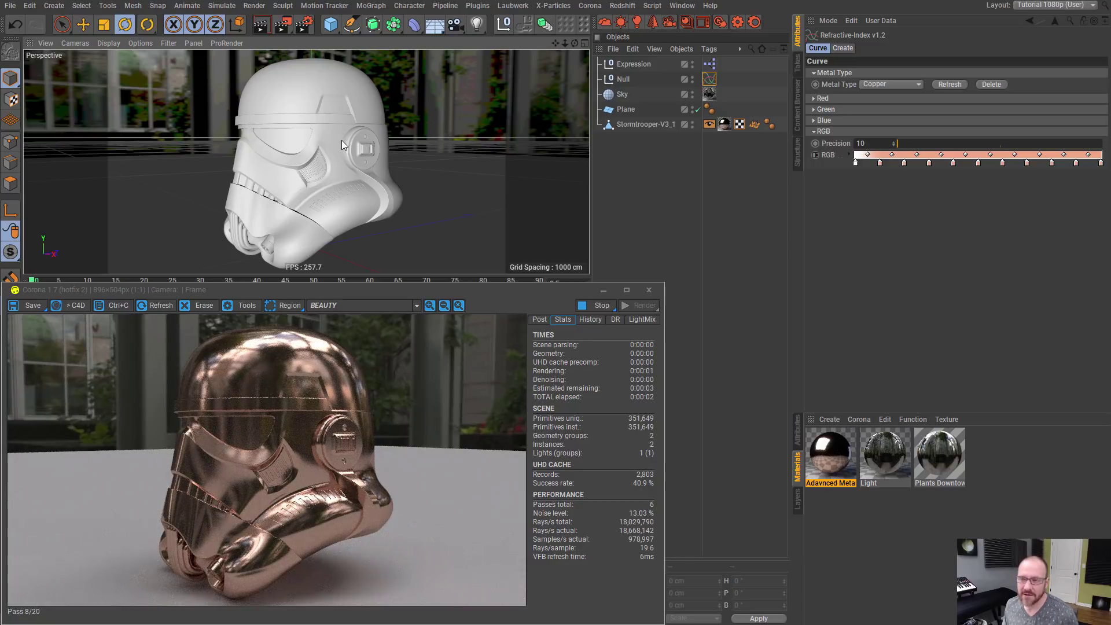
# - Reshape the tag's Red curve by lowering the point near 0.2 to about 0.65 and raising the point near 0.35 to about 1.0
pyautogui.click(814, 120)
pyautogui.click(815, 109)
pyautogui.click(815, 99)
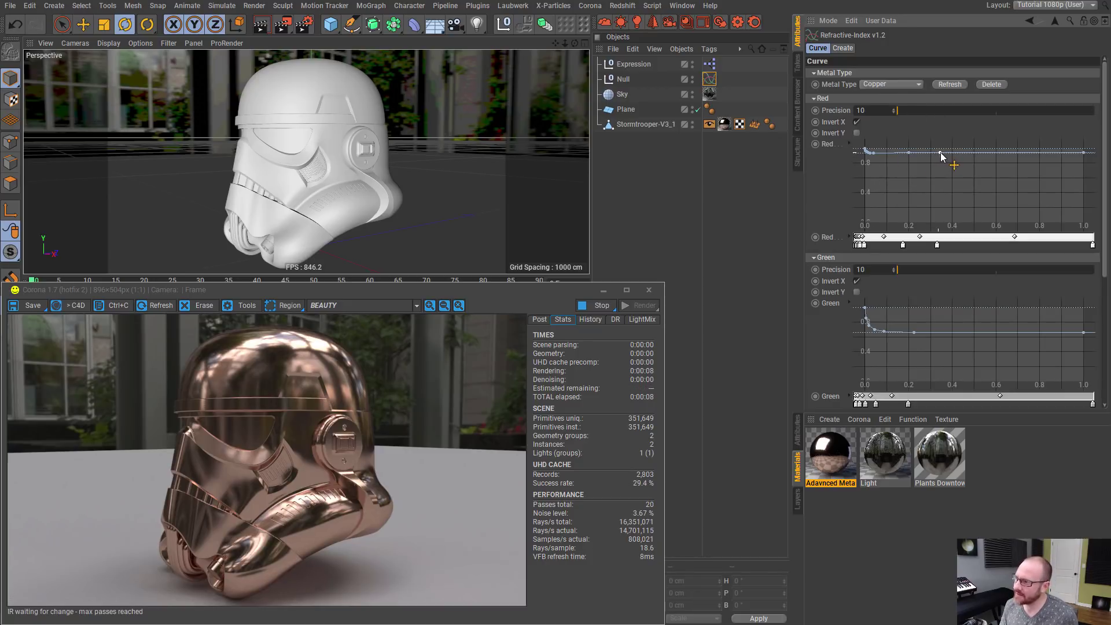
pyautogui.moveTo(941, 154); pyautogui.dragTo(940, 177)
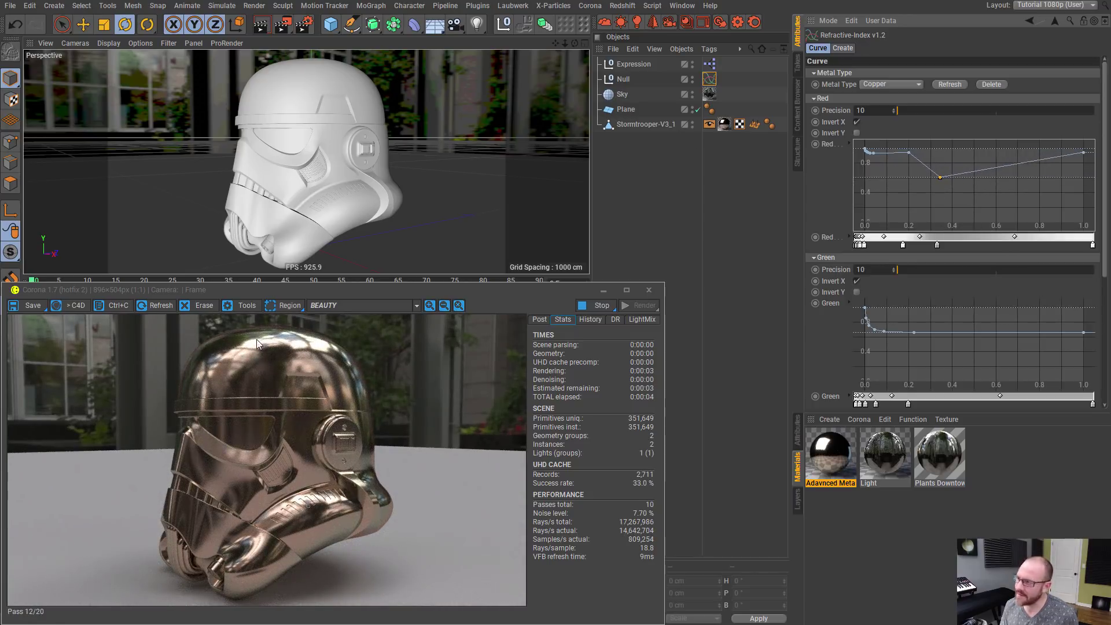
pyautogui.moveTo(908, 153); pyautogui.dragTo(940, 174)
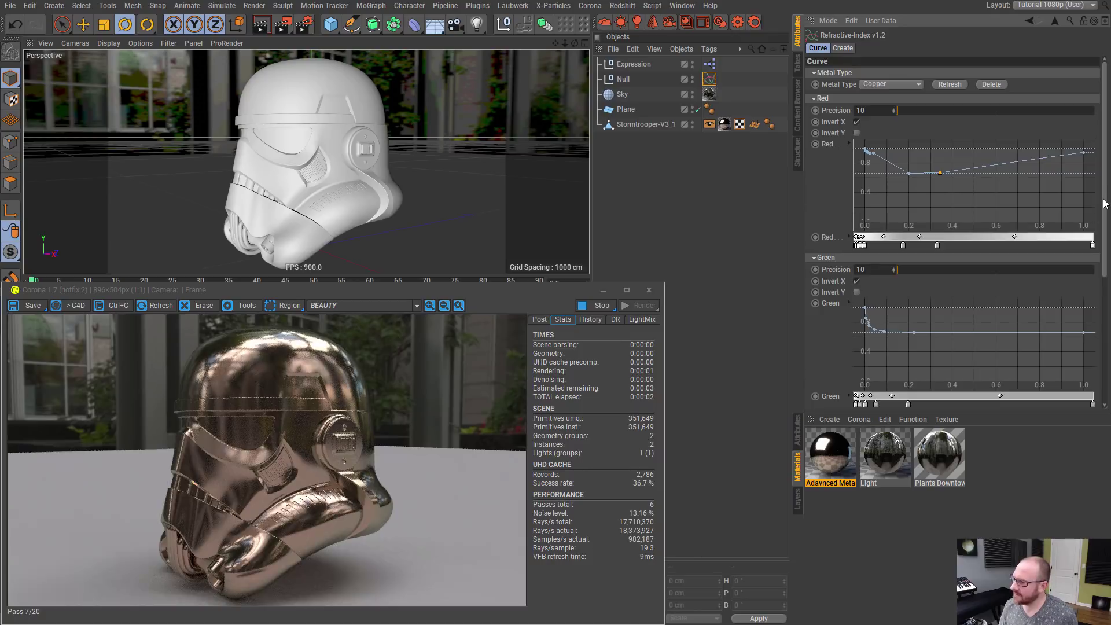
pyautogui.scroll(-6, 984, 243)
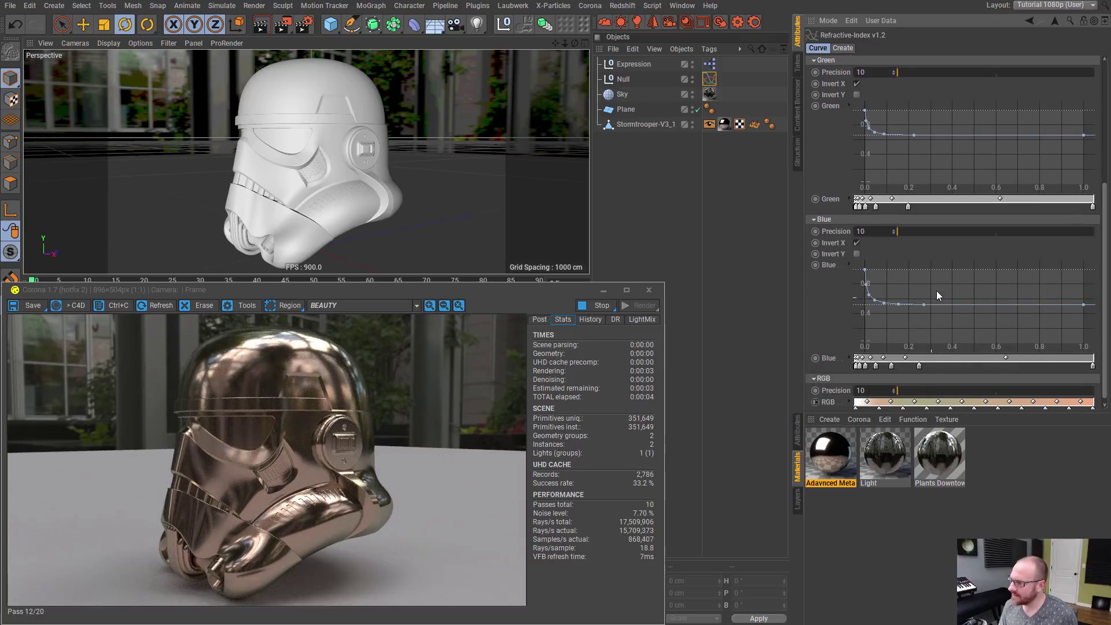
pyautogui.scroll(5, 936, 291)
pyautogui.moveTo(939, 150); pyautogui.dragTo(940, 125)
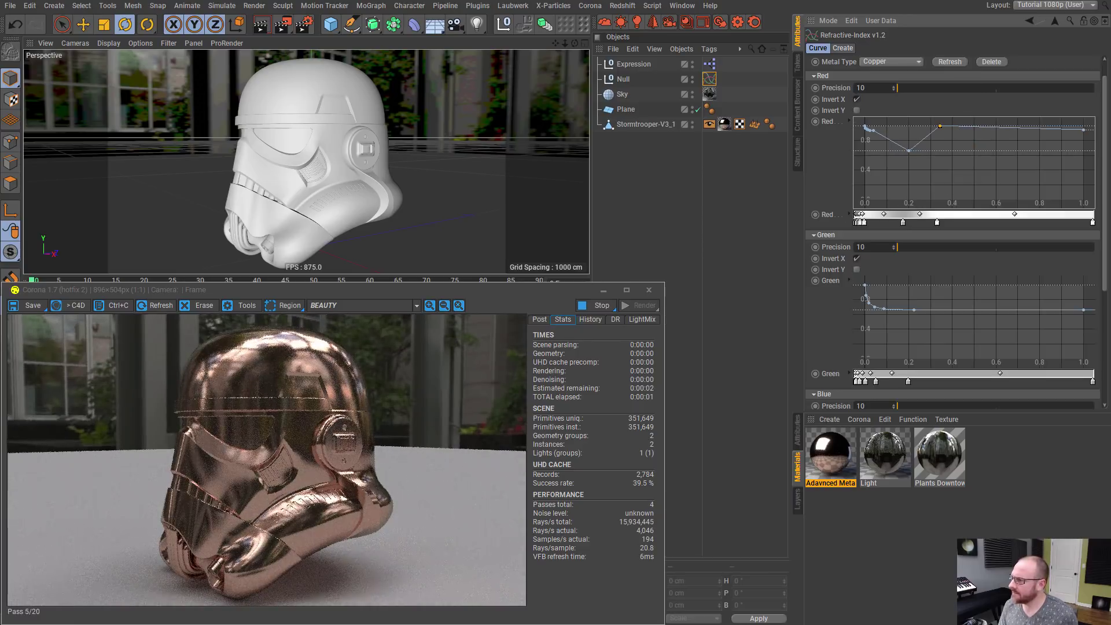
# - Pull the Green curve's point near 0.2 down to a value of about 0.25
pyautogui.scroll(-3, 947, 241)
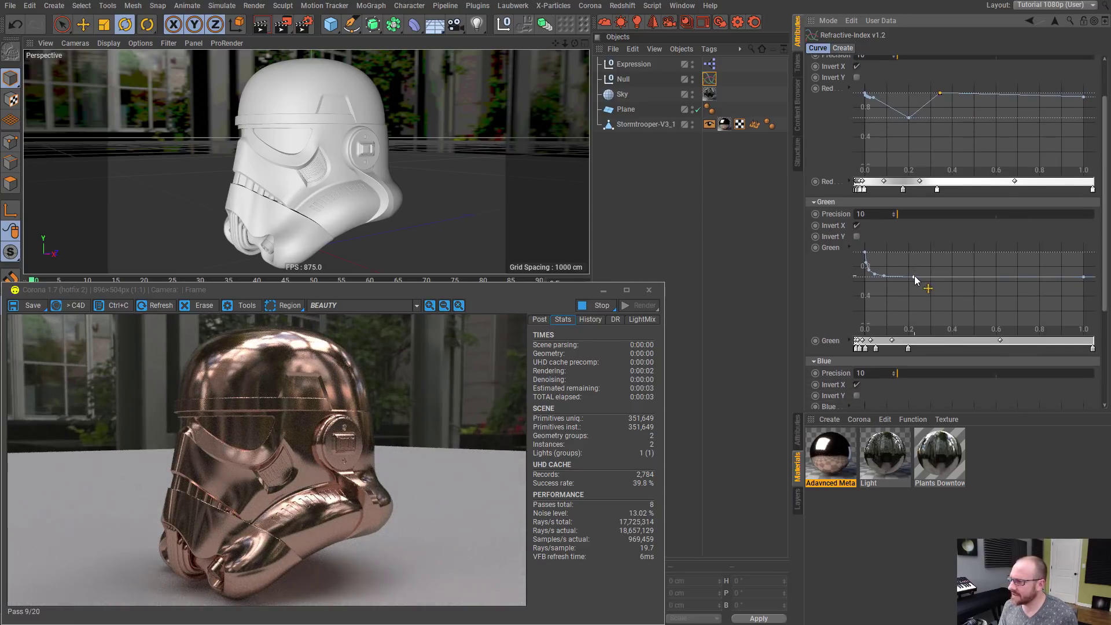
pyautogui.moveTo(915, 277); pyautogui.dragTo(914, 298)
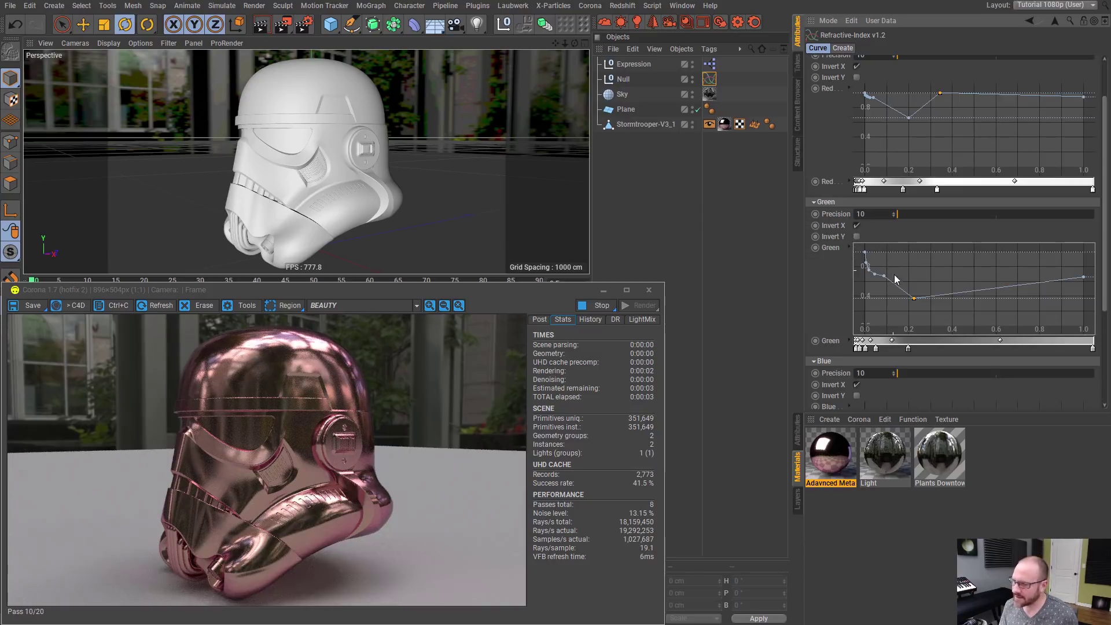
pyautogui.moveTo(914, 298); pyautogui.dragTo(913, 306)
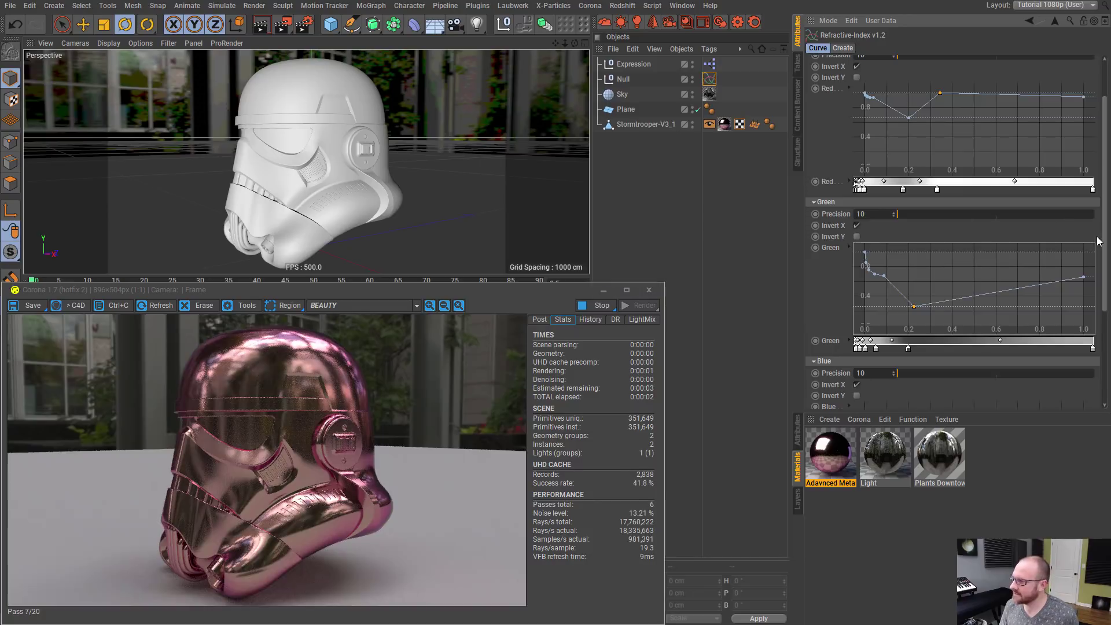
# - Raise the Blue curve's point near 0.27 to about 0.85 and view the helmet from its other side
pyautogui.scroll(-1, 1105, 295)
pyautogui.scroll(-4, 1105, 295)
pyautogui.moveTo(925, 332); pyautogui.dragTo(925, 308)
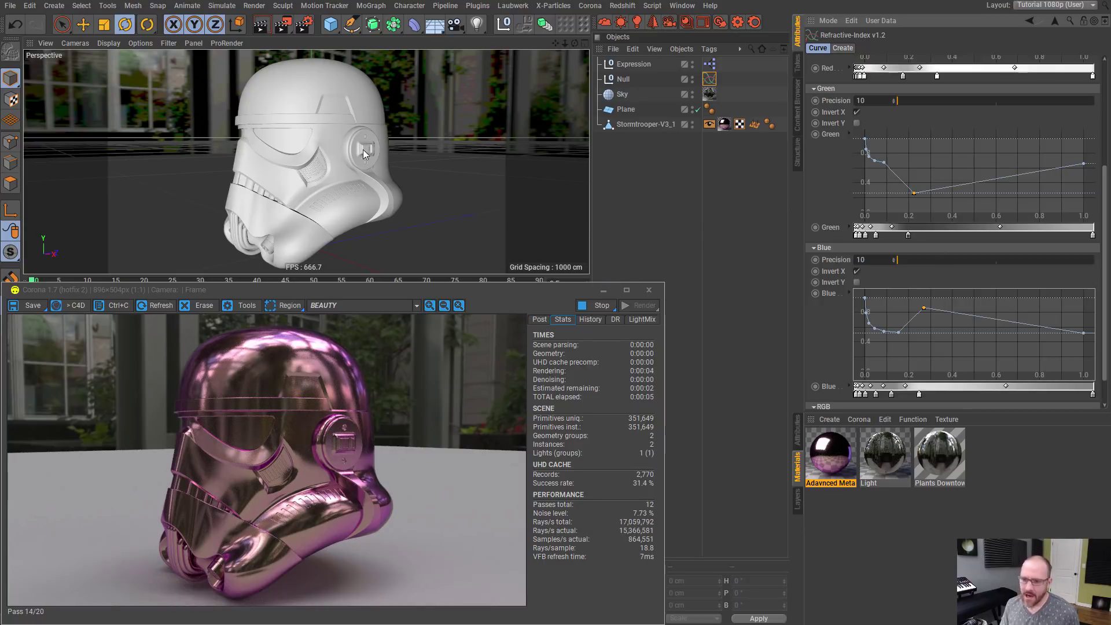
pyautogui.keyDown('alt'); pyautogui.moveTo(317, 165); pyautogui.dragTo(351, 212); pyautogui.keyUp('alt')
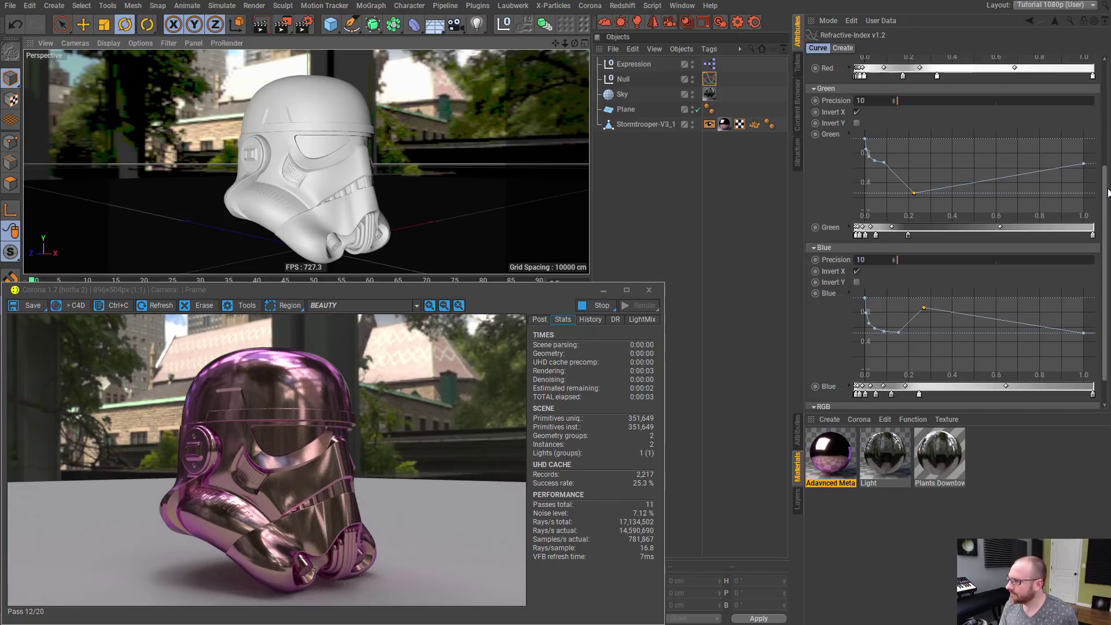
# - Change the metal type of the Null's Refractive-Index tag to Lead and view the helmet from a slightly different angle
pyautogui.scroll(5, 954, 174)
pyautogui.click(886, 85)
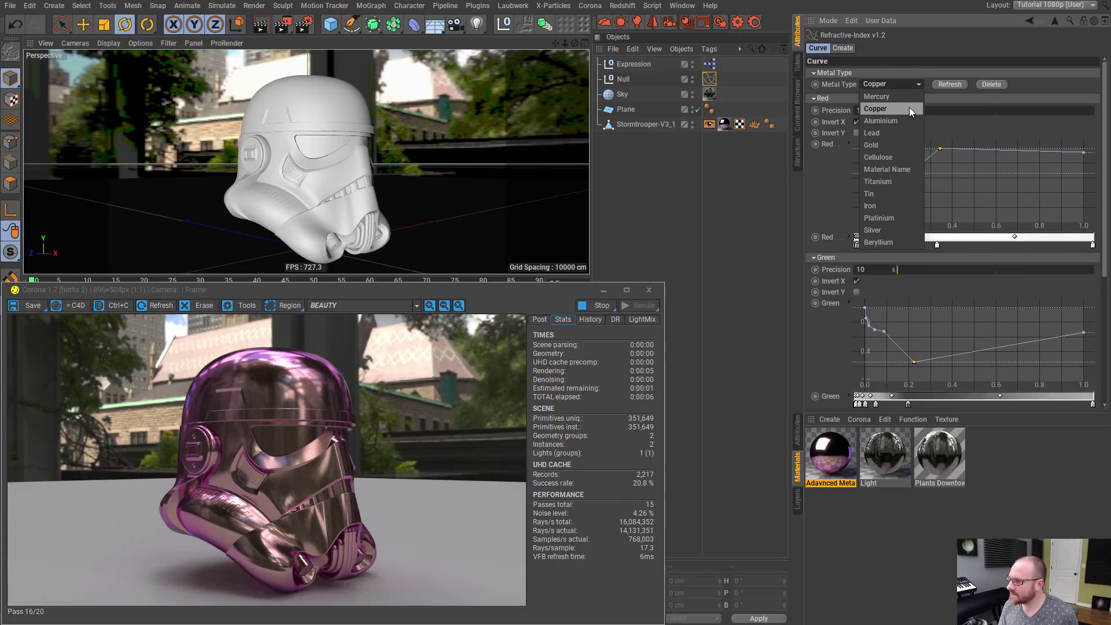
pyautogui.click(914, 133)
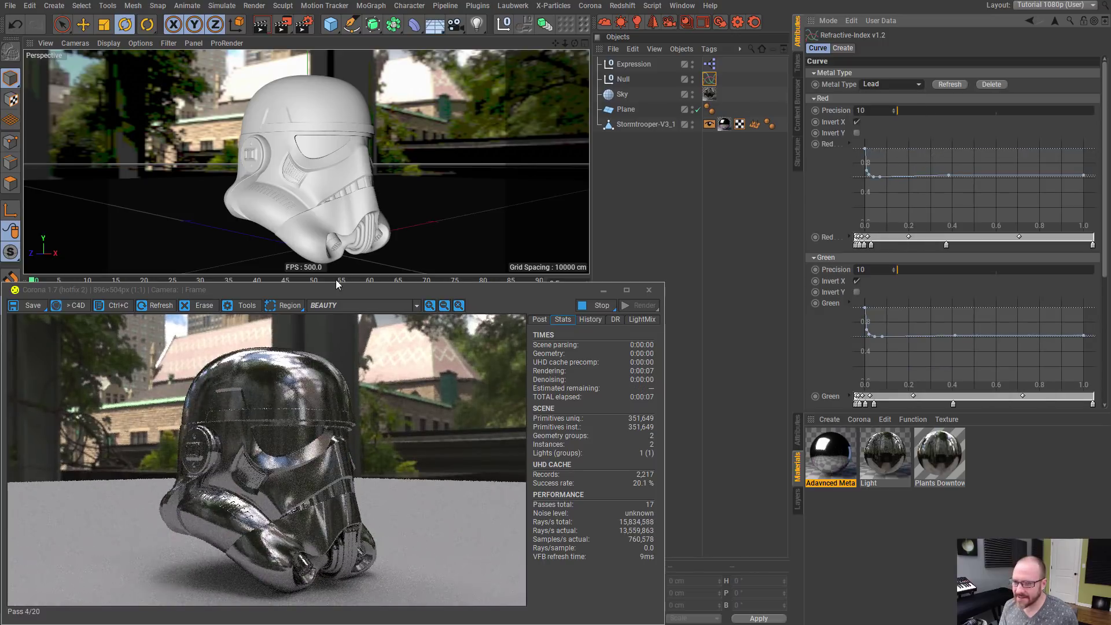
pyautogui.keyDown('alt'); pyautogui.moveTo(344, 169); pyautogui.dragTo(346, 171); pyautogui.keyUp('alt')
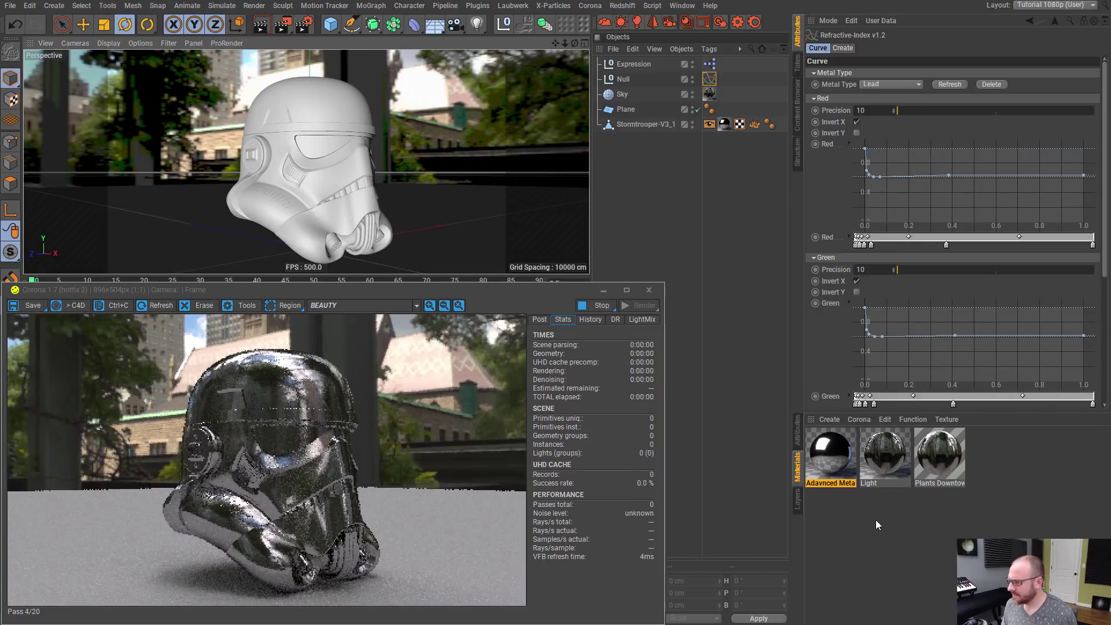
# - Try a reflection glossiness of 0.76 on the Adavnced Metal material, and settle on 0.85
pyautogui.click(839, 451)
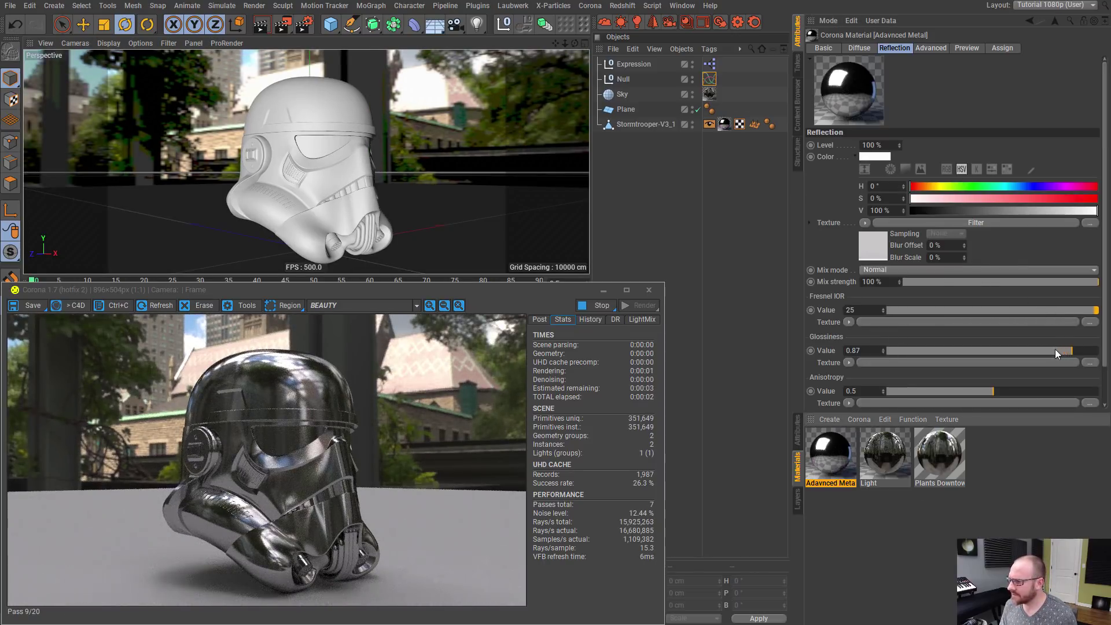
pyautogui.moveTo(1054, 349); pyautogui.dragTo(1037, 348)
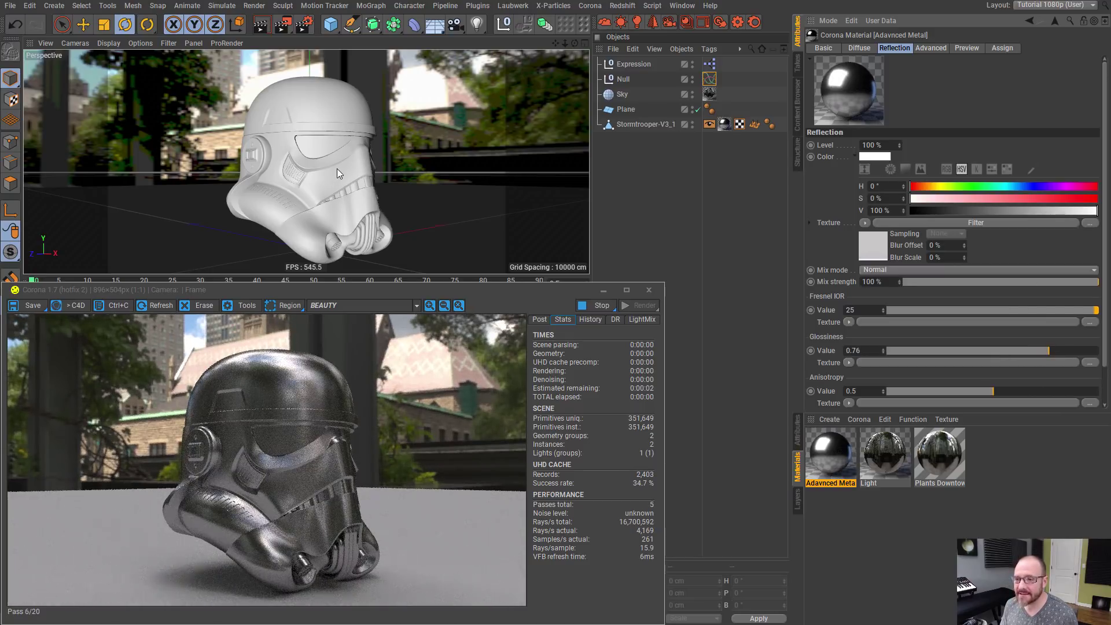
pyautogui.keyDown('alt'); pyautogui.moveTo(337, 169); pyautogui.dragTo(331, 168); pyautogui.keyUp('alt')
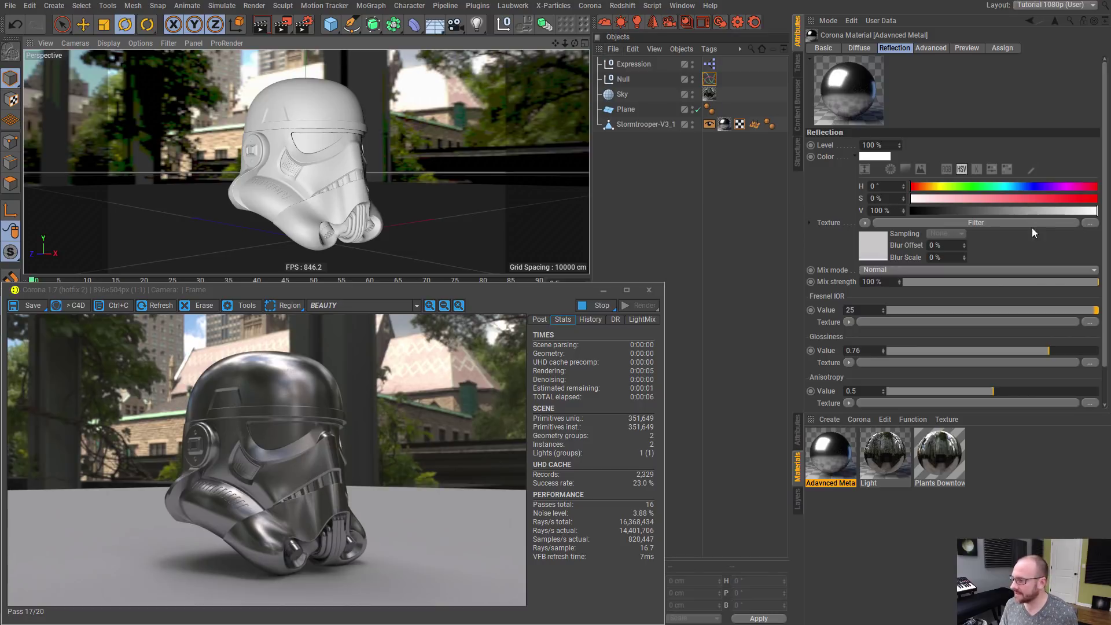
pyautogui.moveTo(1052, 351); pyautogui.dragTo(1066, 351)
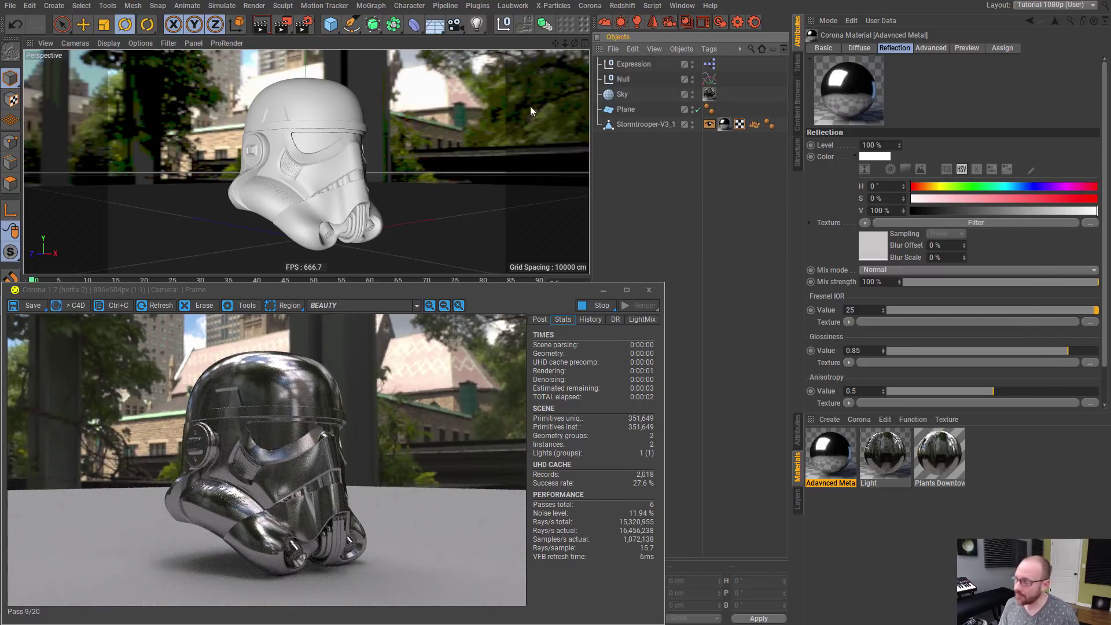
# - Open the custom-material Create settings of the Null's Refractive-Index tag
pyautogui.click(709, 79)
pyautogui.click(842, 49)
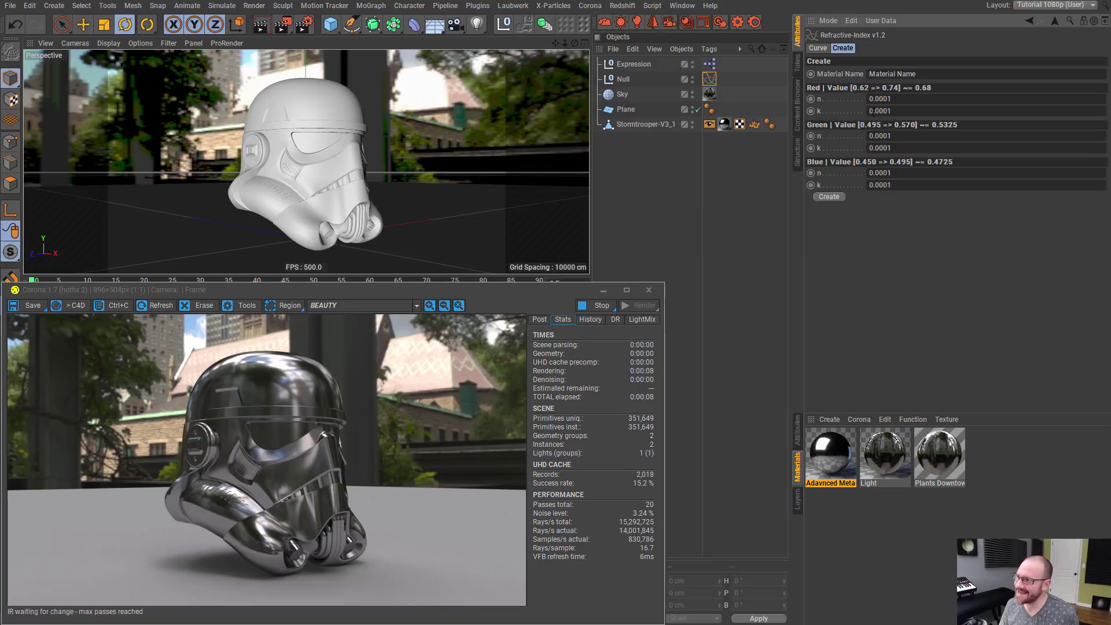
pyautogui.click(817, 48)
pyautogui.click(842, 48)
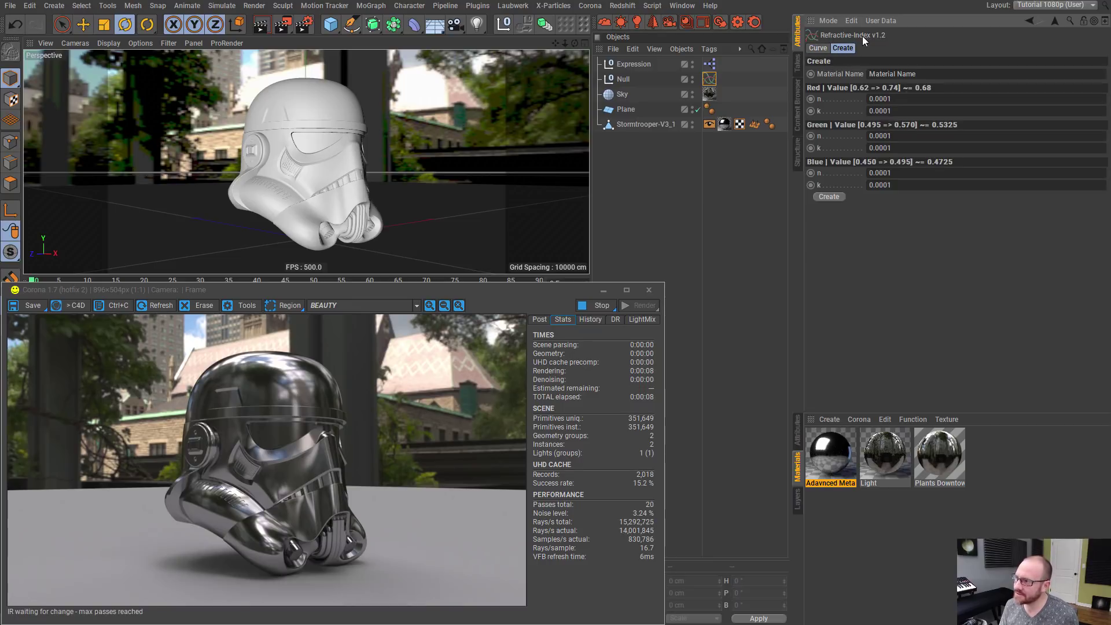
pyautogui.click(715, 68)
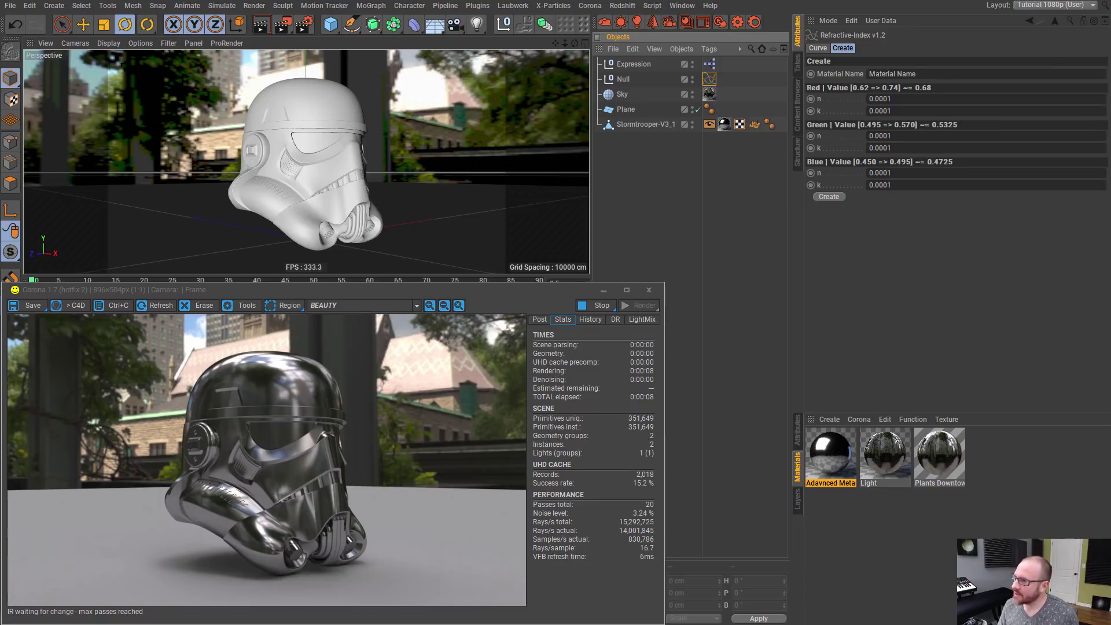
# - Switch to the RefractiveIndex.INFO page in the browser, view the ORGANIC shelf, and return to the MAIN shelf of simple inorganic materials
pyautogui.hotkey('alt', 'Tab')
pyautogui.click(283, 17)
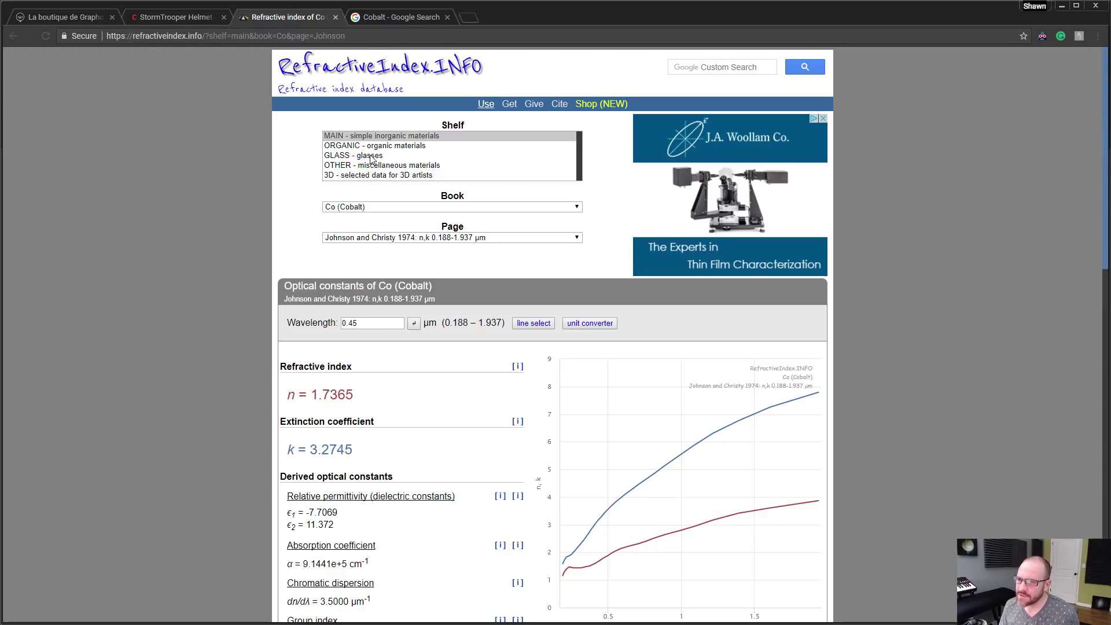
pyautogui.click(392, 146)
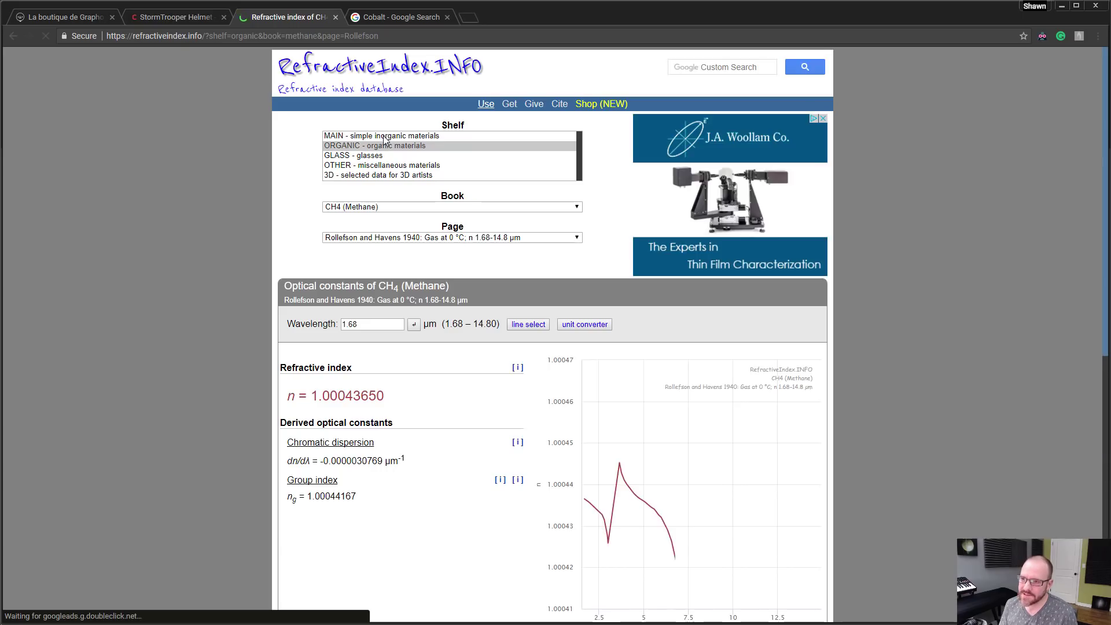
pyautogui.click(385, 137)
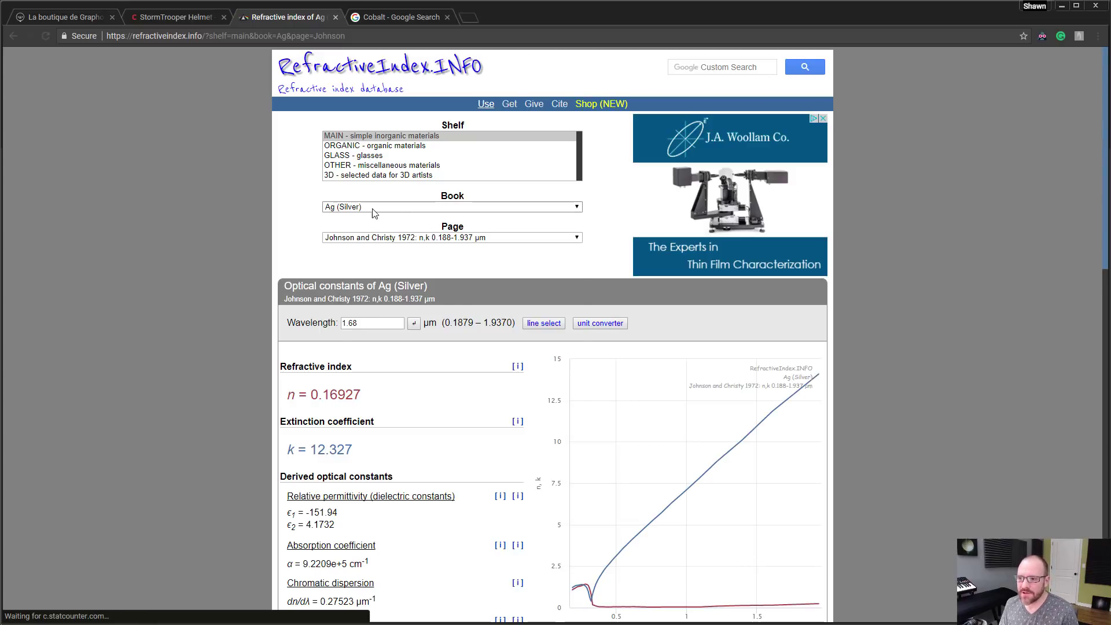
# - Browse the book list of the MAIN shelf and select C (Carbon, diamond, graphite)
pyautogui.click(379, 209)
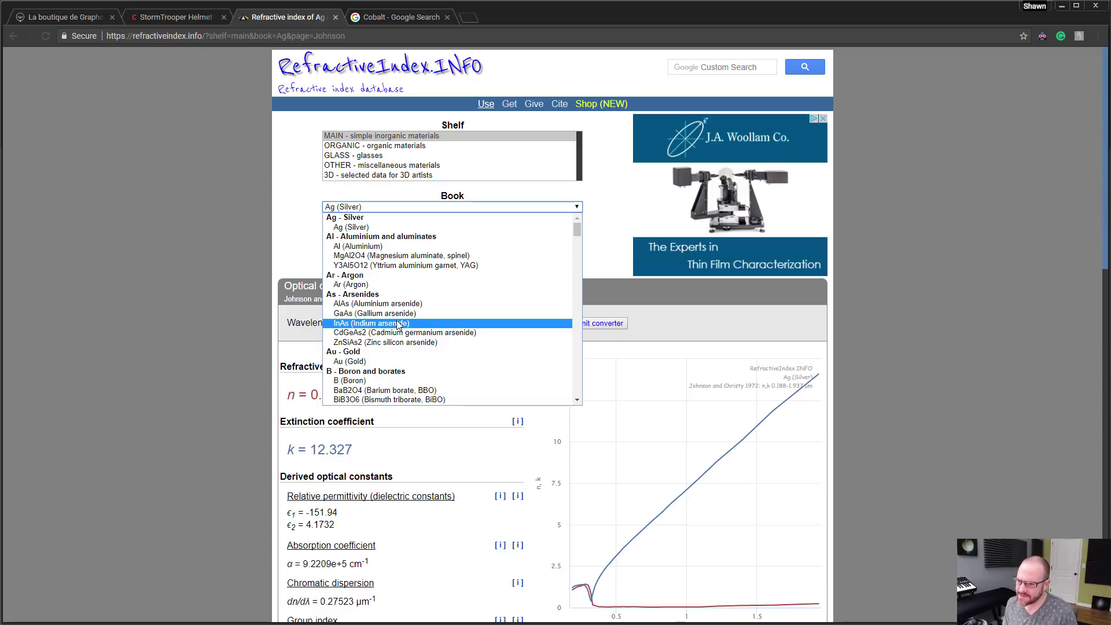
pyautogui.scroll(-5, 578, 228)
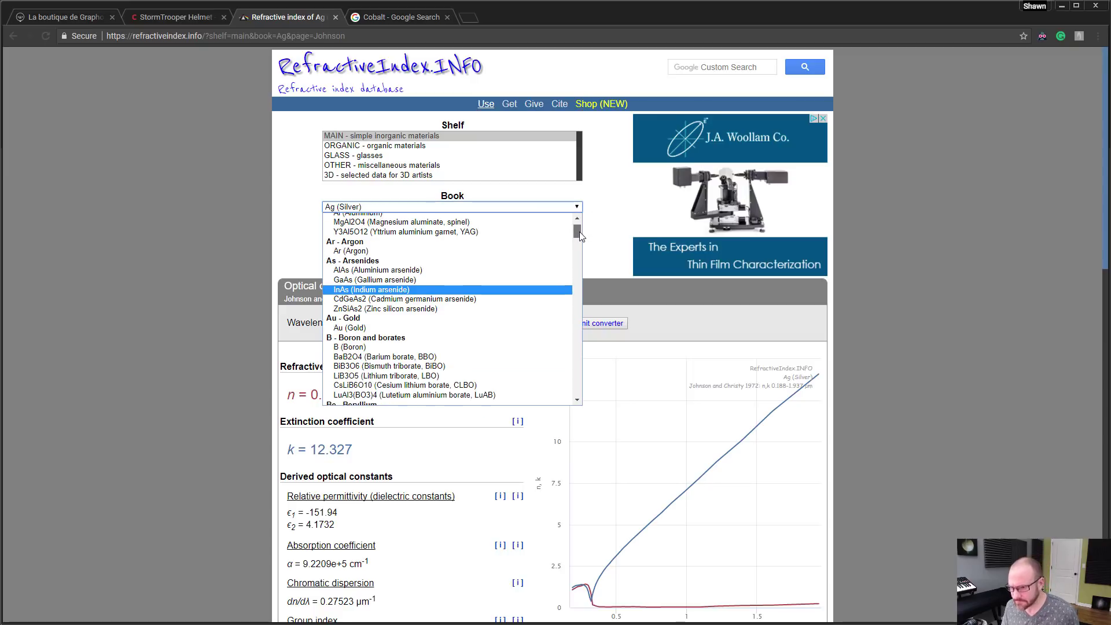
pyautogui.moveTo(581, 243); pyautogui.dragTo(581, 251)
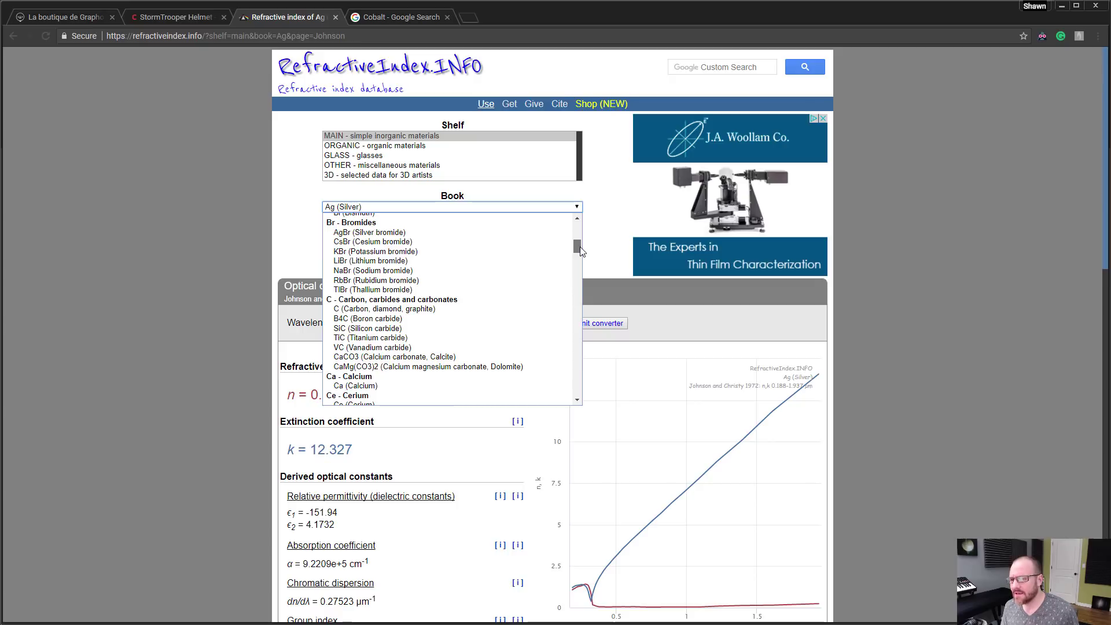
pyautogui.scroll(-1, 580, 252)
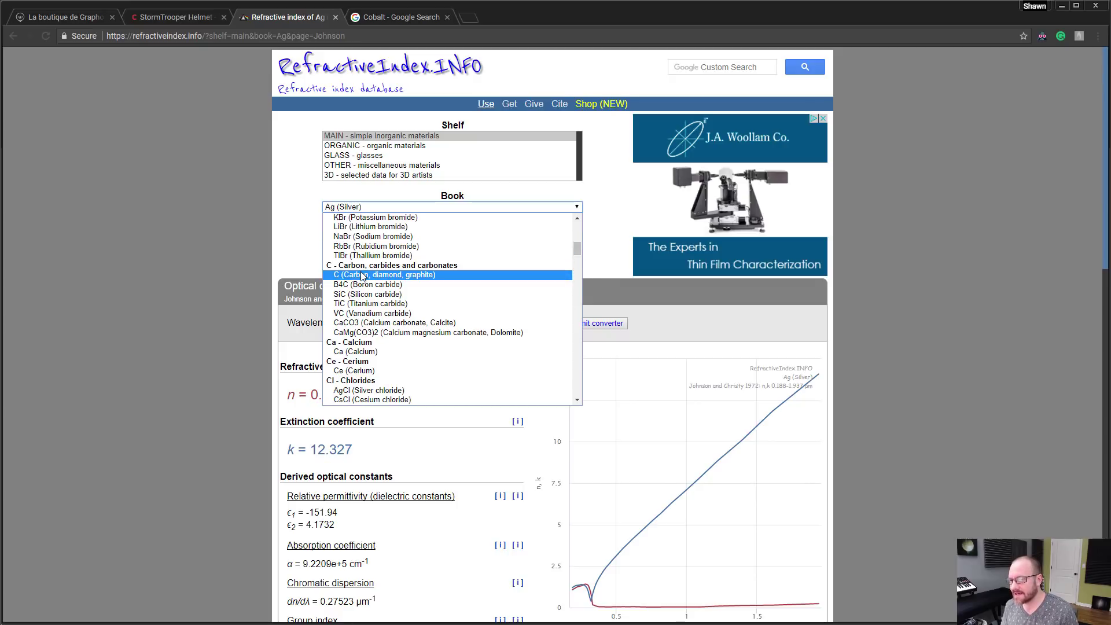
pyautogui.click(376, 273)
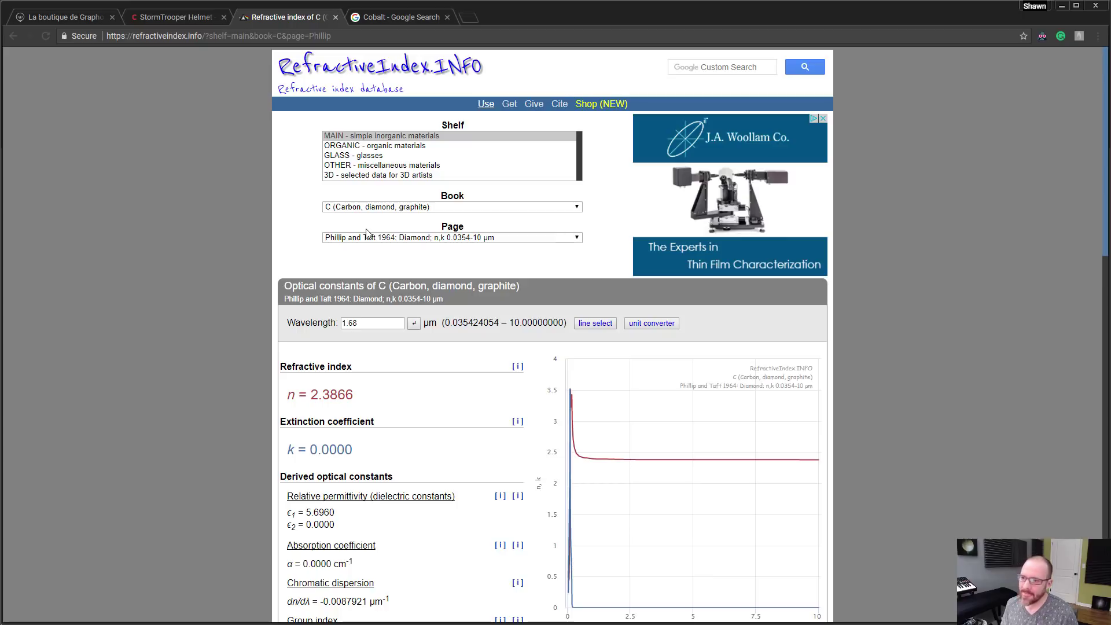
# - Select Co (Cobalt) as the book to load its optical constants
pyautogui.click(430, 208)
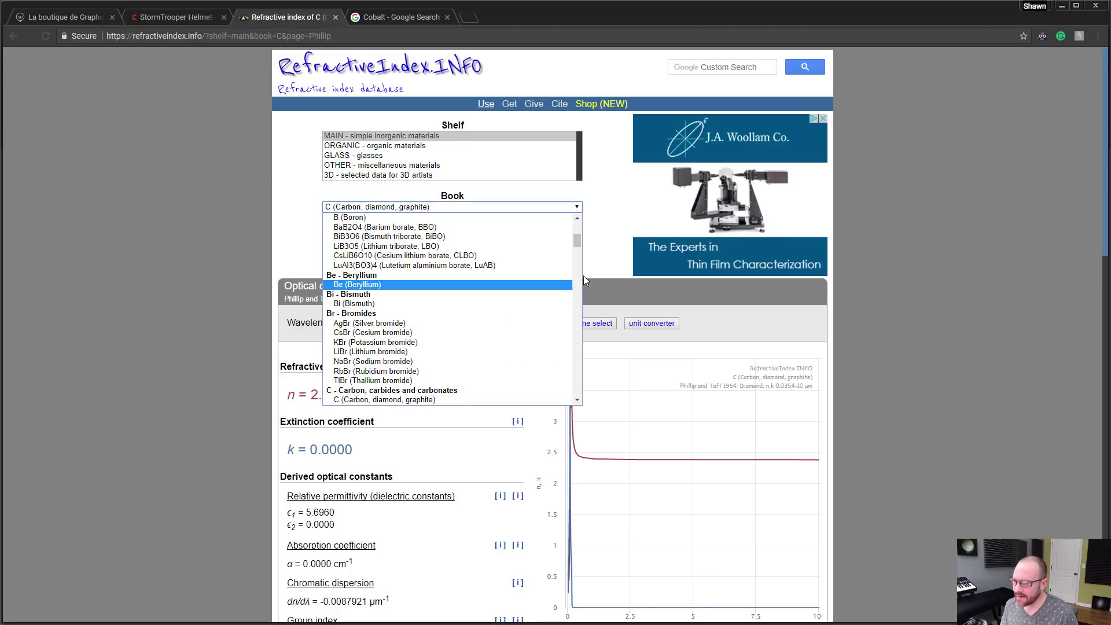
pyautogui.moveTo(577, 244); pyautogui.dragTo(578, 262)
pyautogui.click(354, 327)
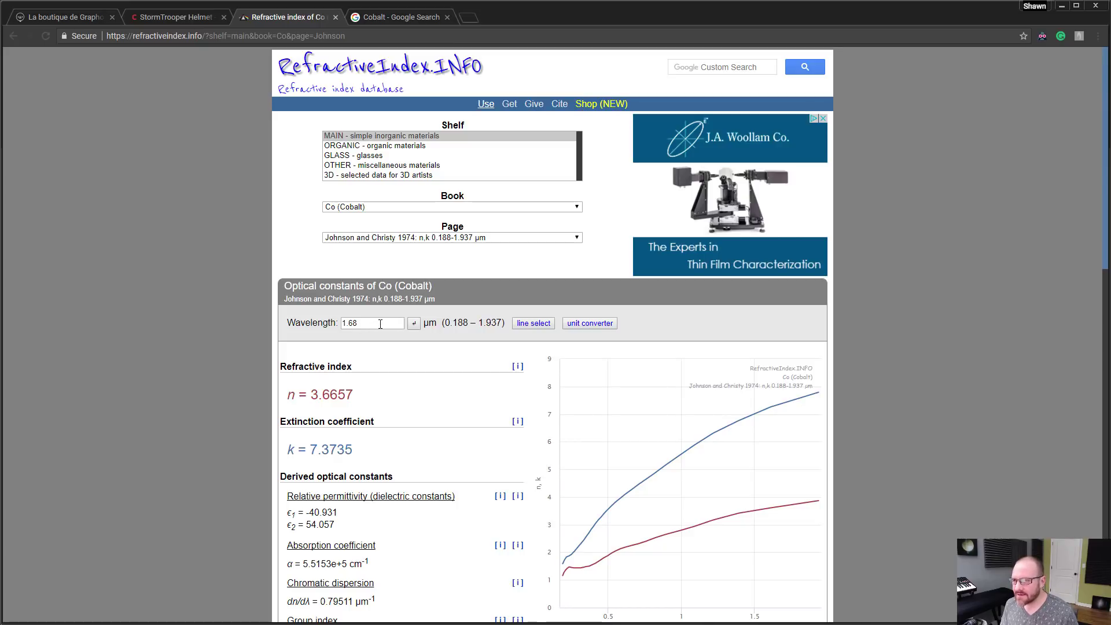
# - Check the Red wavelength in Cinema 4D's Refractive-Index tag and set the Cobalt page's wavelength to 0.68 µm in the browser
pyautogui.hotkey('alt', 'Tab')
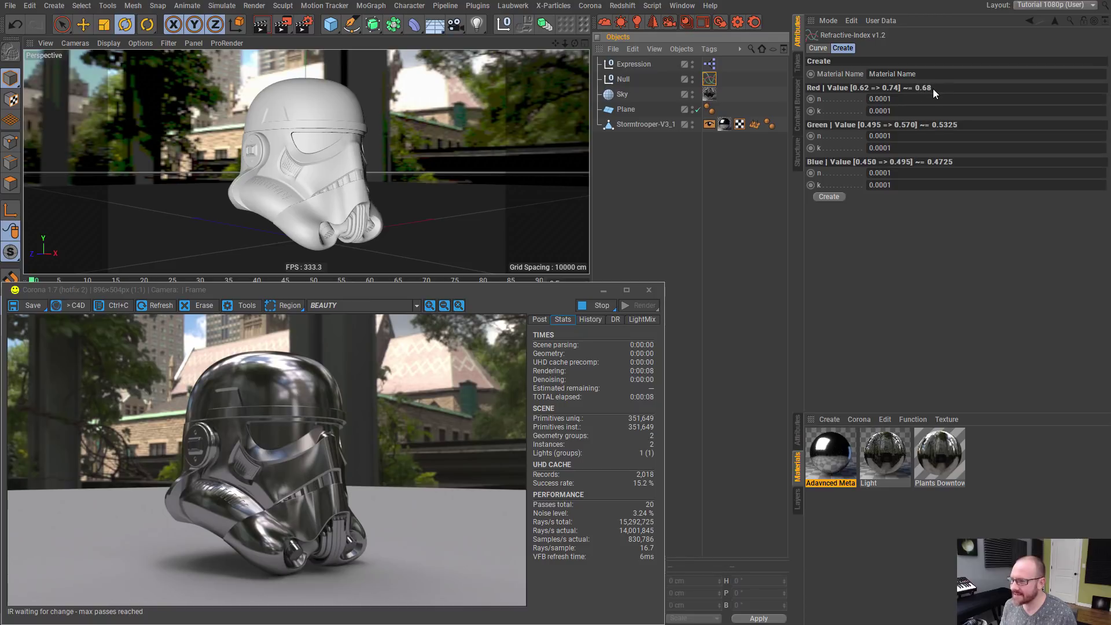
pyautogui.hotkey('alt', 'Tab')
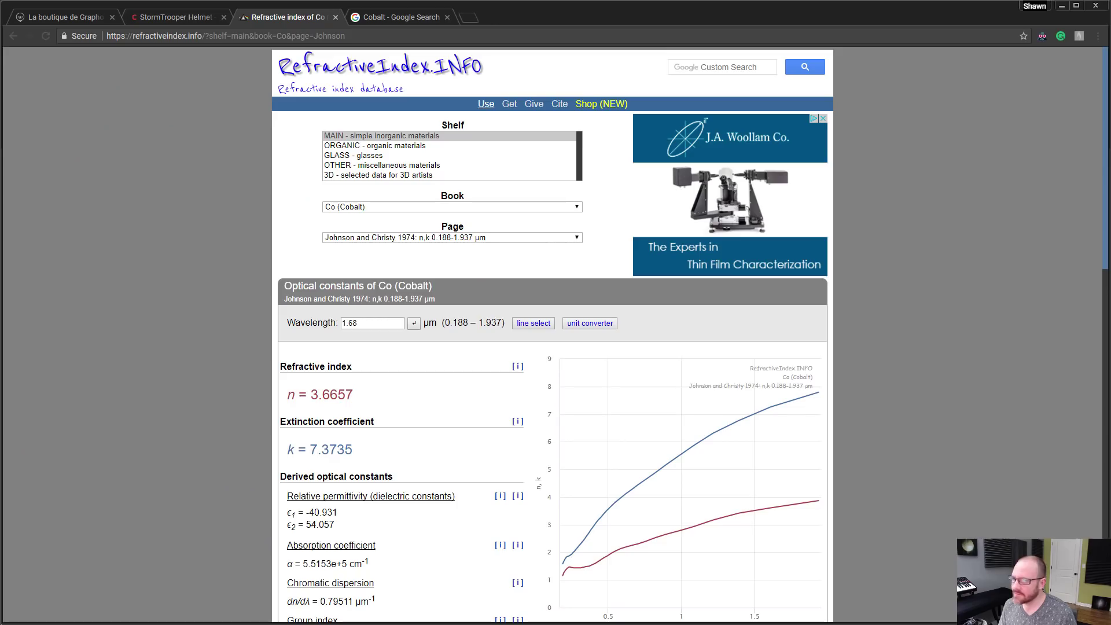
pyautogui.hotkey('ctrl', 'a')
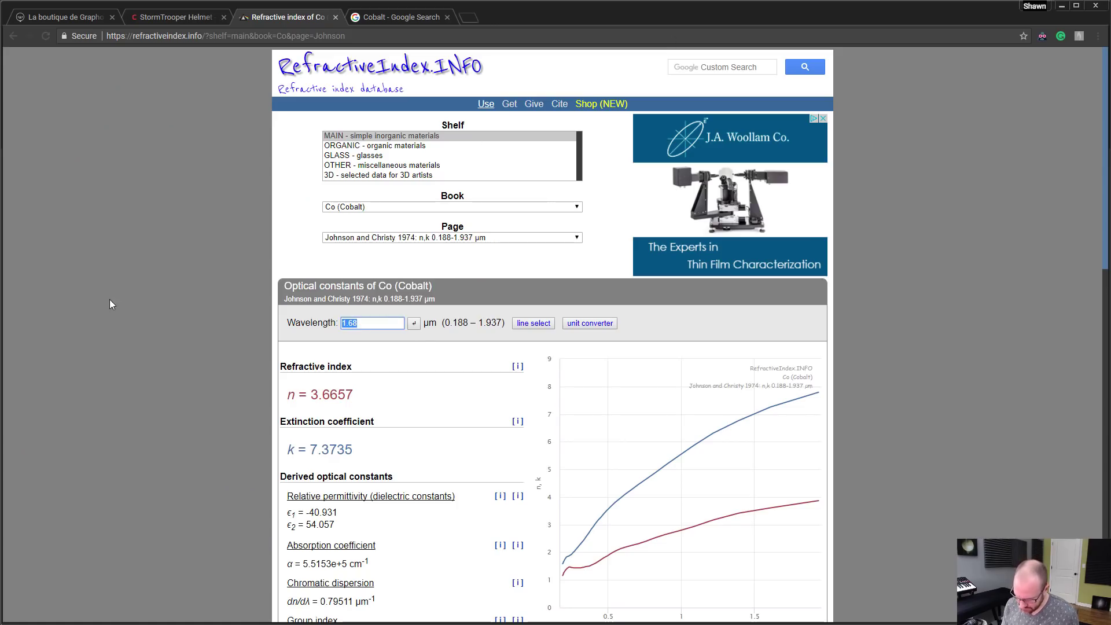
pyautogui.write('0.68')
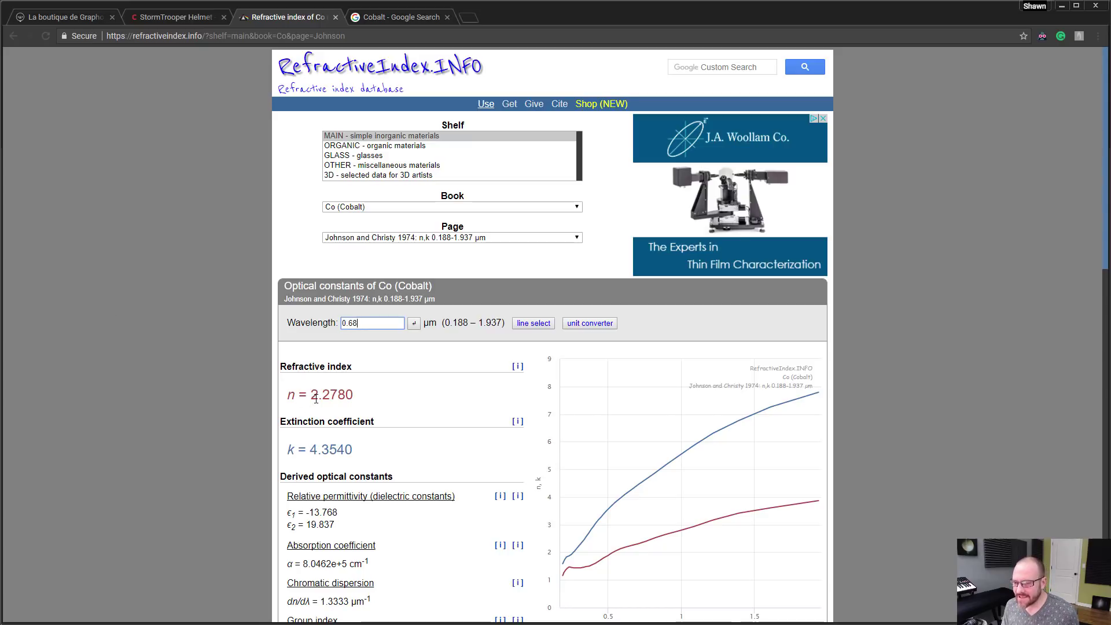
# - Copy Cobalt's refractive index n at 0.68 µm and enter it as the Red n value, 2.2780, in Cinema 4D's Refractive-Index tag
pyautogui.moveTo(312, 395); pyautogui.dragTo(388, 392)
pyautogui.hotkey('ctrl', 'c')
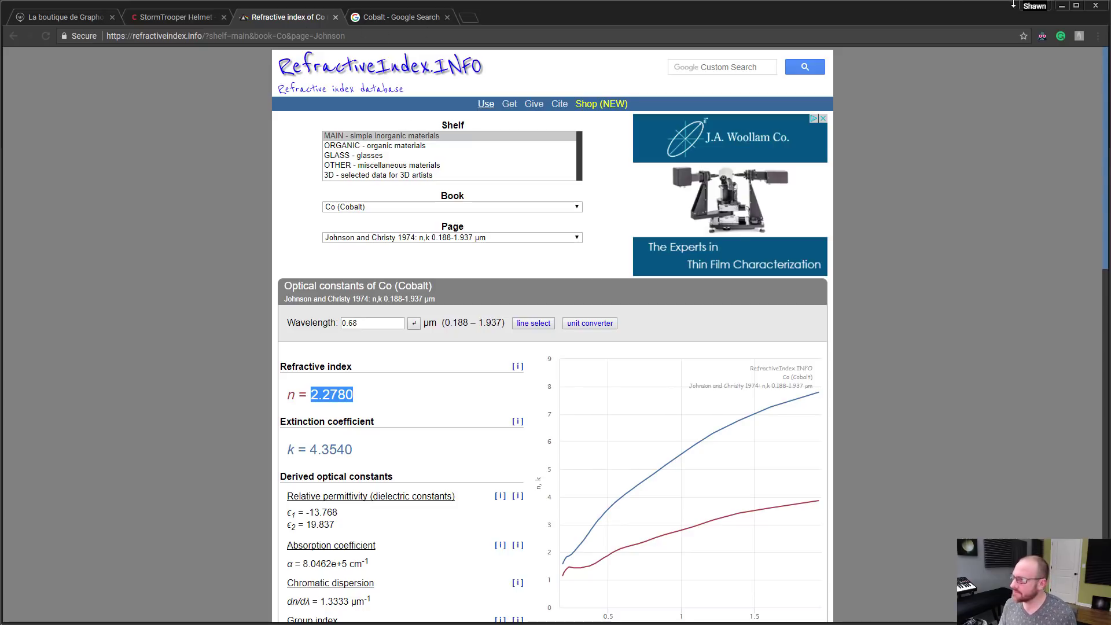
pyautogui.hotkey('alt', 'Tab')
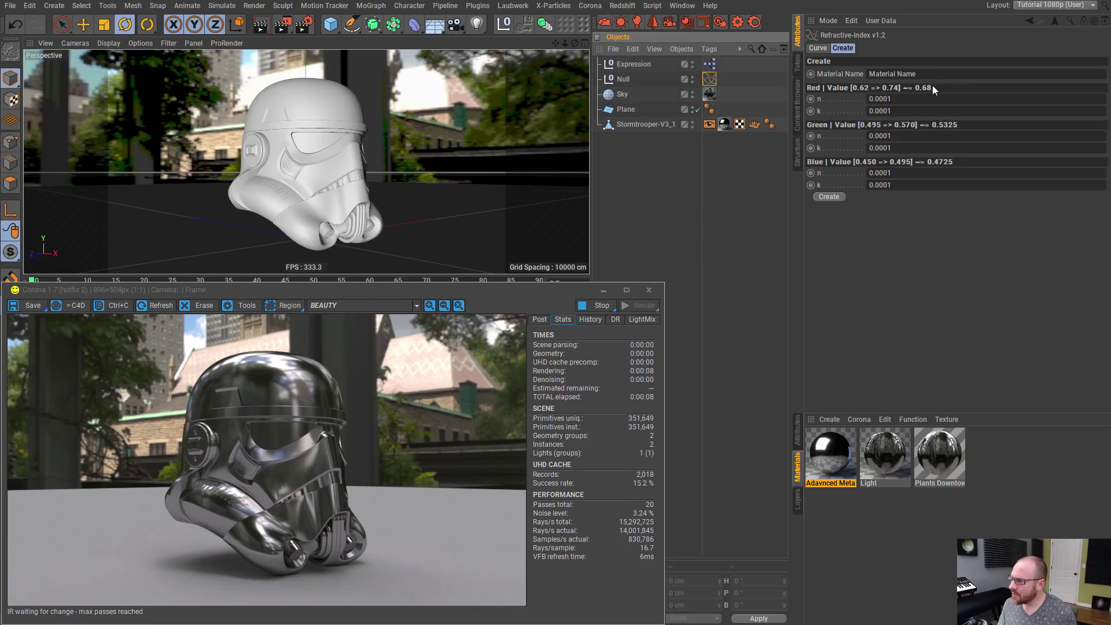
pyautogui.click(906, 98)
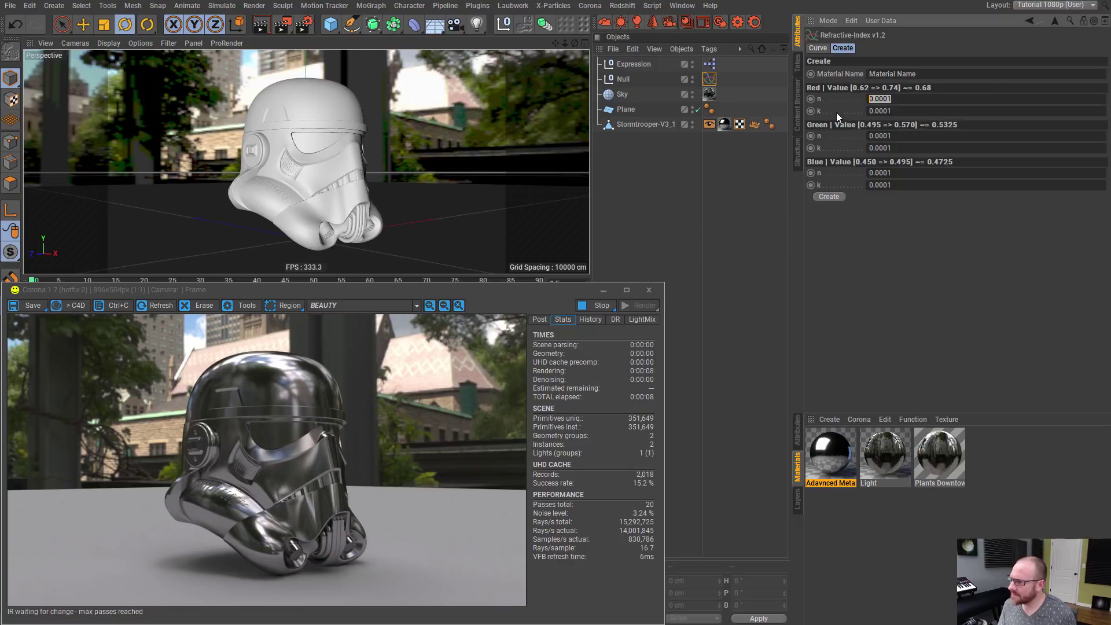
pyautogui.hotkey('ctrl', 'v')
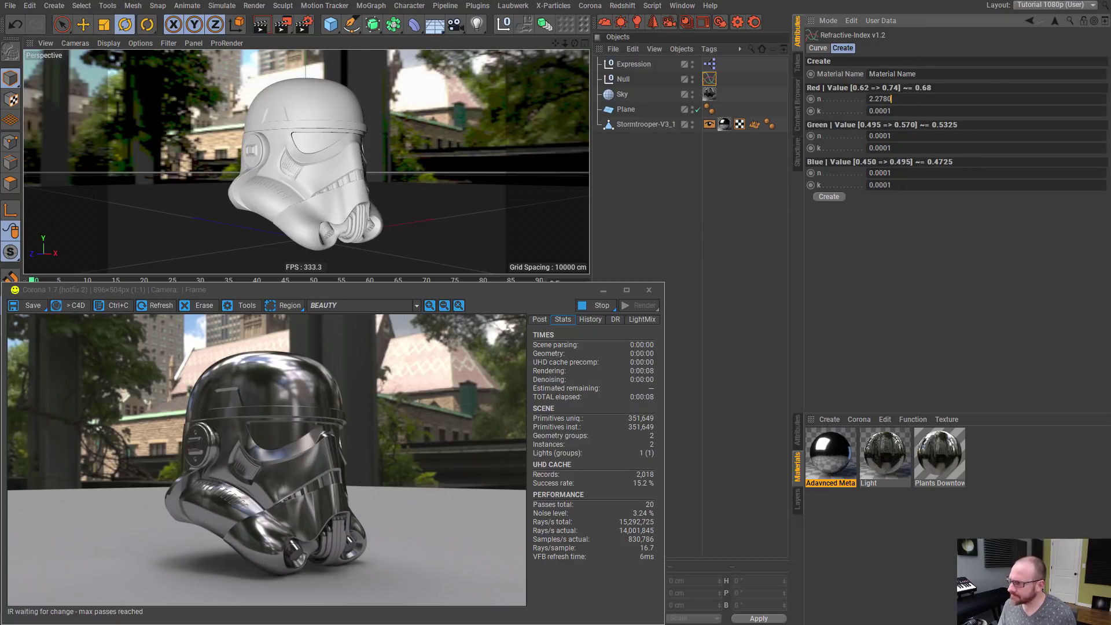
# - Copy Cobalt's extinction coefficient k from the browser and enter it as the Red k value, 4.3540, in Cinema 4D's tag
pyautogui.hotkey('alt', 'Tab')
pyautogui.moveTo(309, 450); pyautogui.dragTo(403, 447)
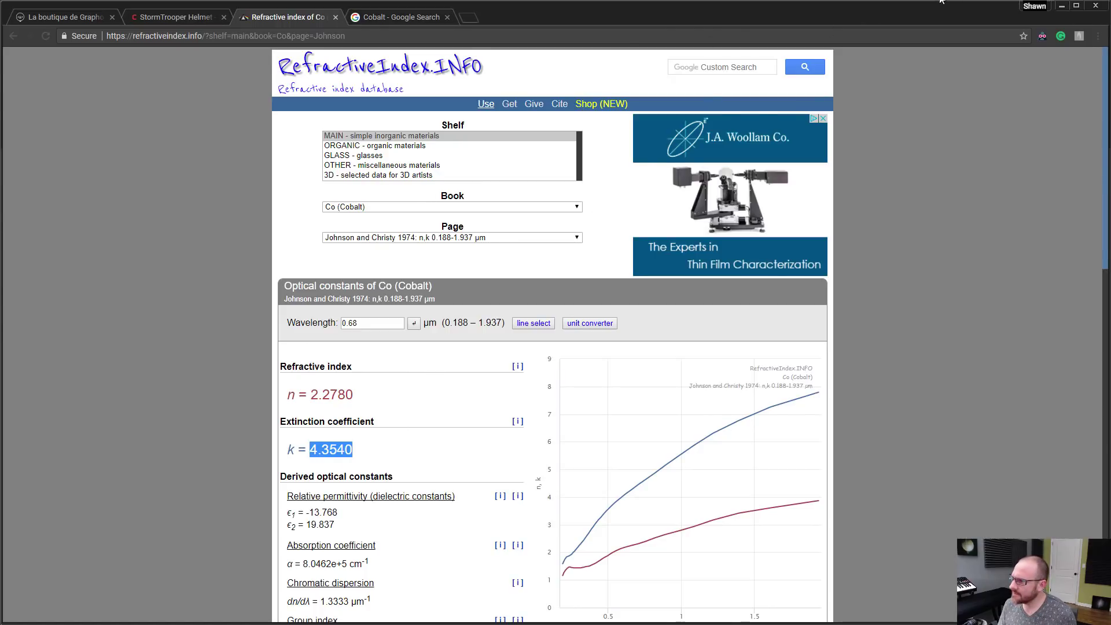
pyautogui.hotkey('ctrl', 'c')
pyautogui.hotkey('alt', 'Tab')
pyautogui.click(891, 111)
pyautogui.hotkey('ctrl', 'v')
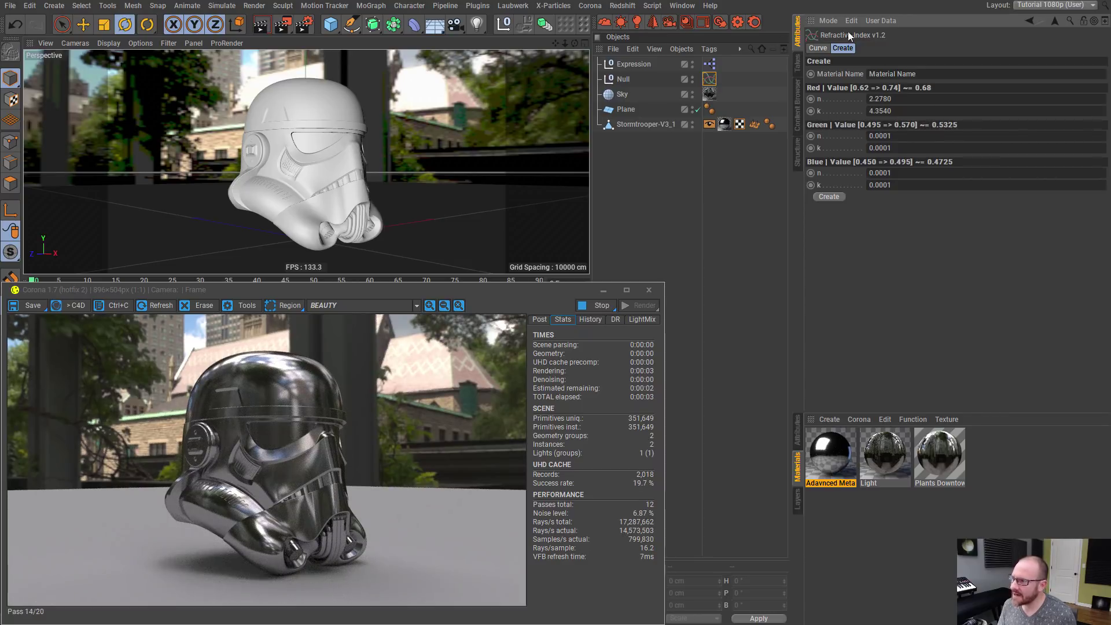
# - Set Cobalt's wavelength to 0.5325 µm in the browser and copy its n into Cinema 4D's Green n value as 2.0029
pyautogui.hotkey('alt', 'Tab')
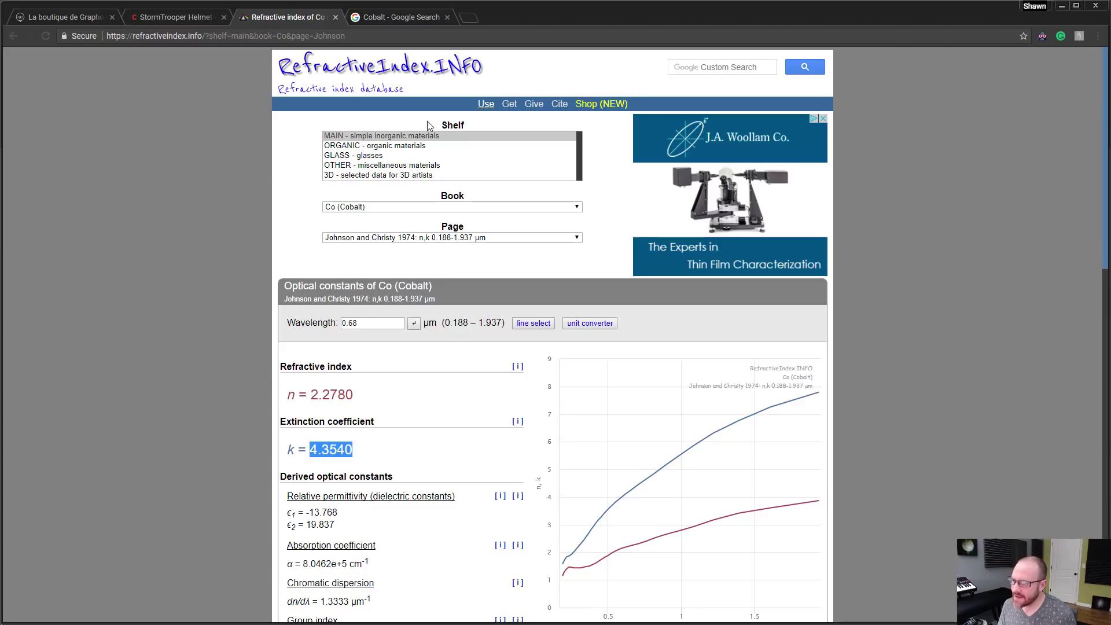
pyautogui.doubleClick(364, 322)
pyautogui.write('.5')
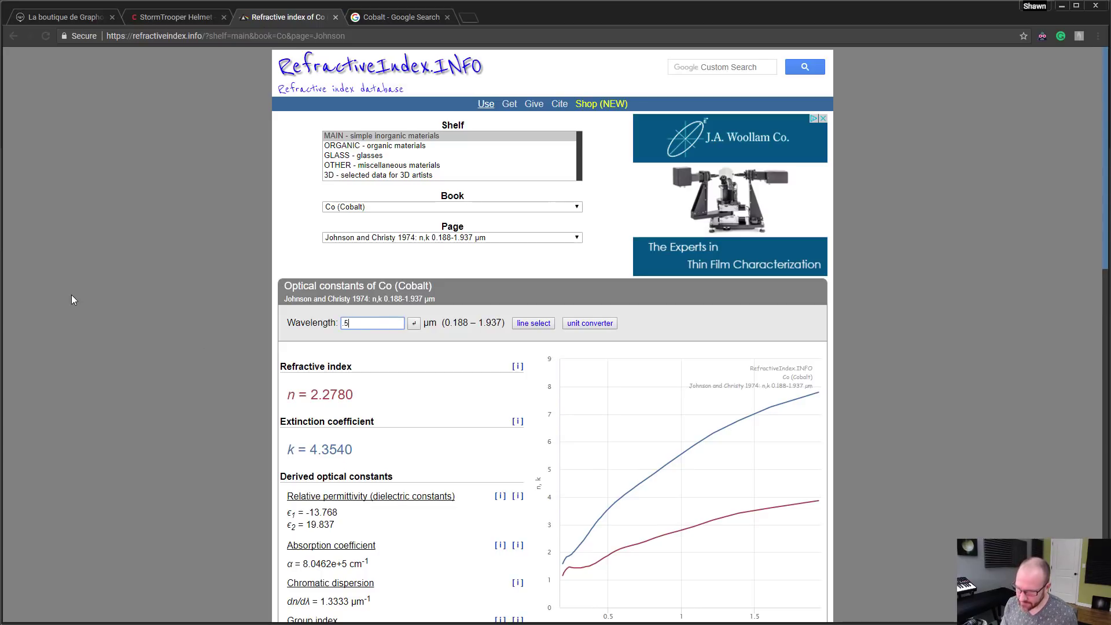
pyautogui.write('325')
pyautogui.press('Return')
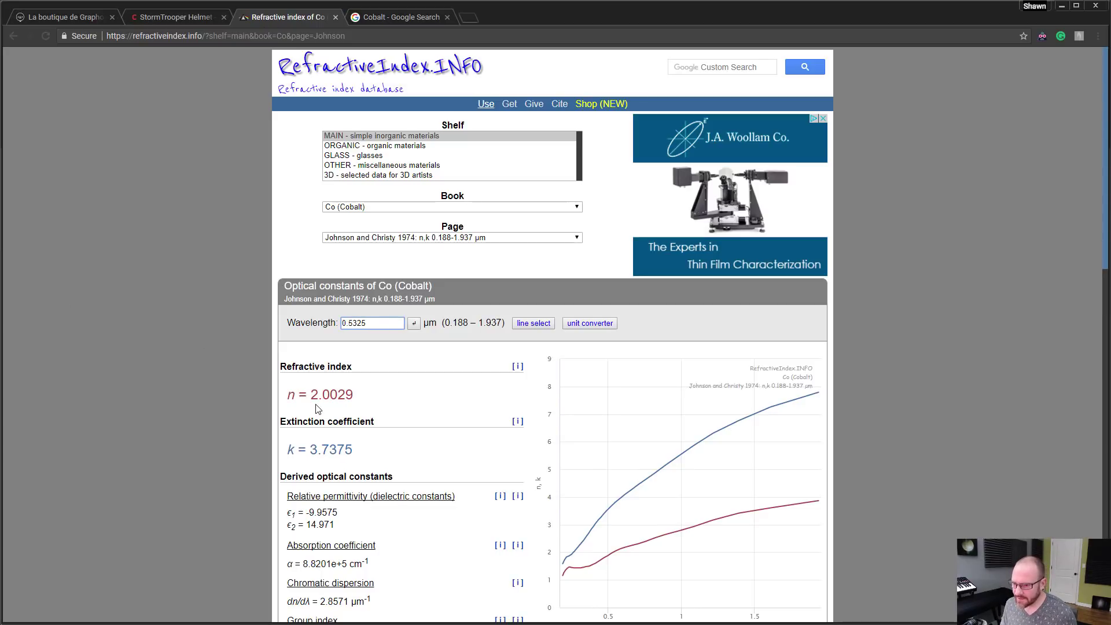
pyautogui.moveTo(312, 394); pyautogui.dragTo(439, 398)
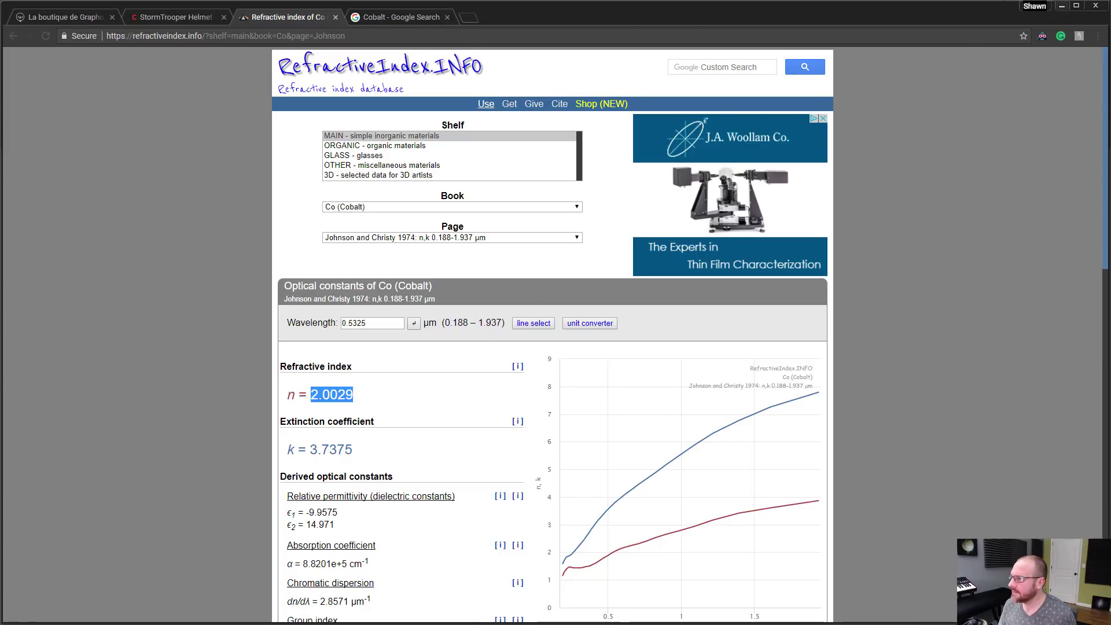
pyautogui.hotkey('alt', 'Tab')
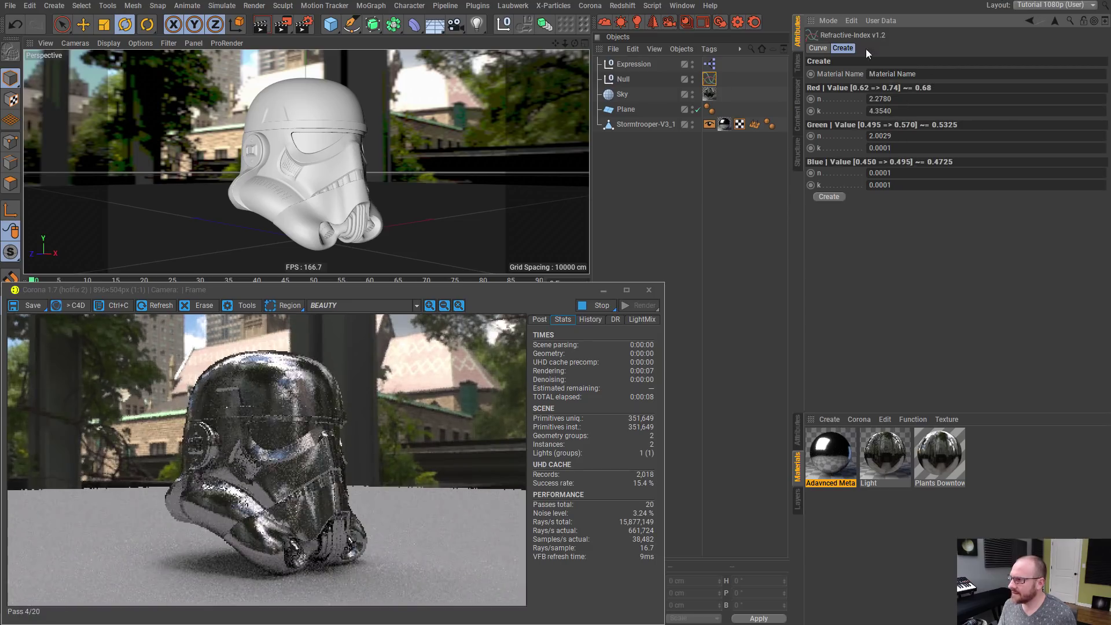
# - Copy Cobalt's extinction coefficient k at 0.5325 µm from the browser and enter it as the Green k value, 3.7375, in Cinema 4D's tag
pyautogui.hotkey('alt', 'Tab')
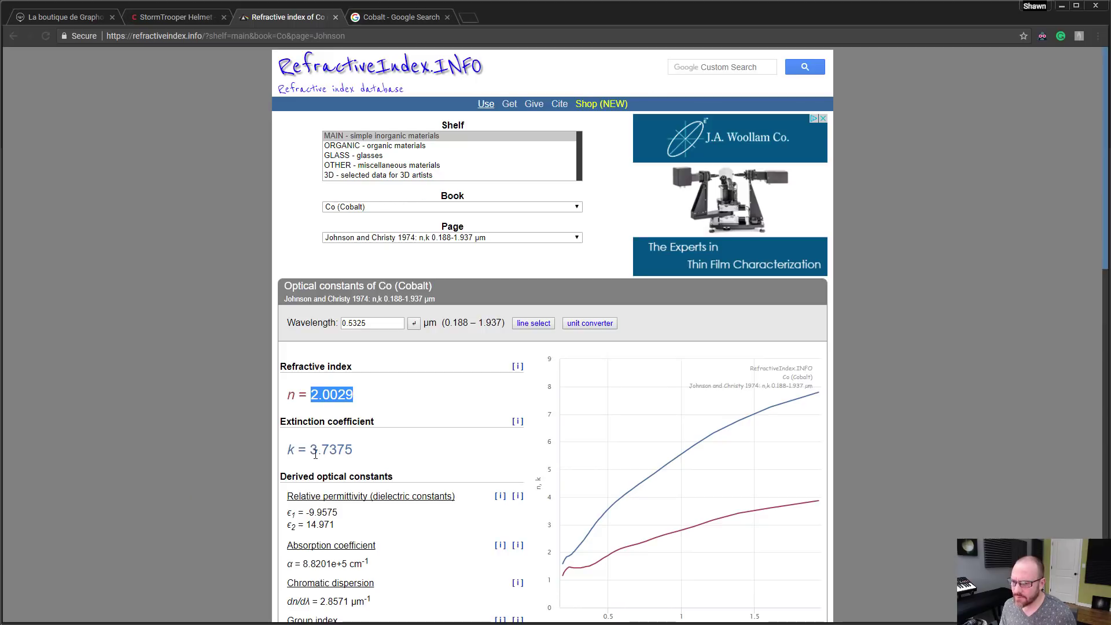
pyautogui.moveTo(310, 450); pyautogui.dragTo(396, 449)
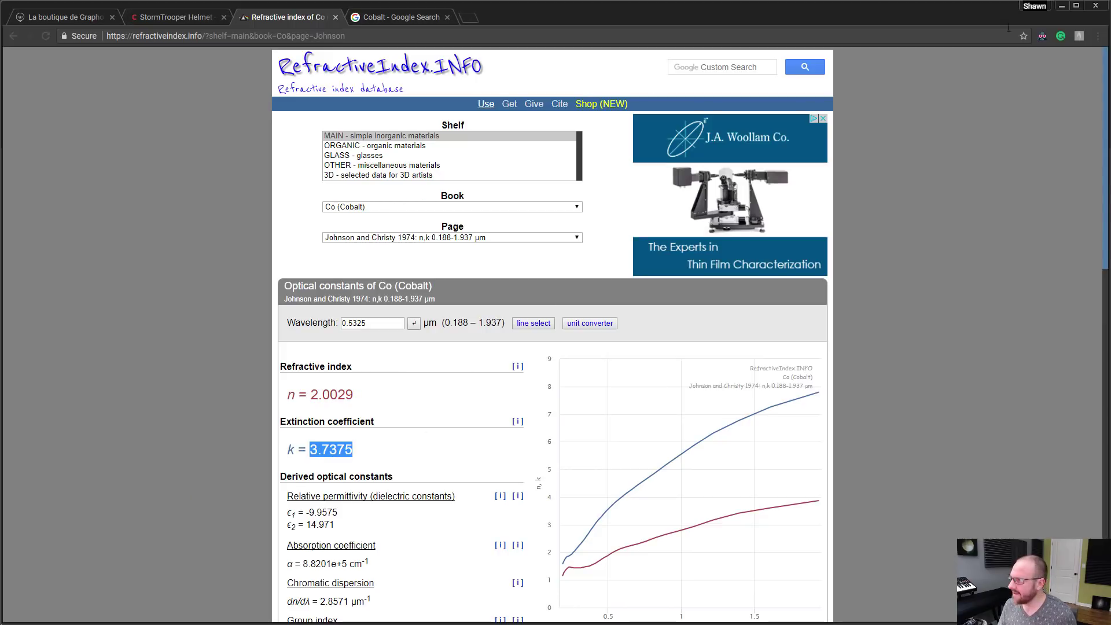
pyautogui.hotkey('alt', 'Tab')
pyautogui.click(903, 148)
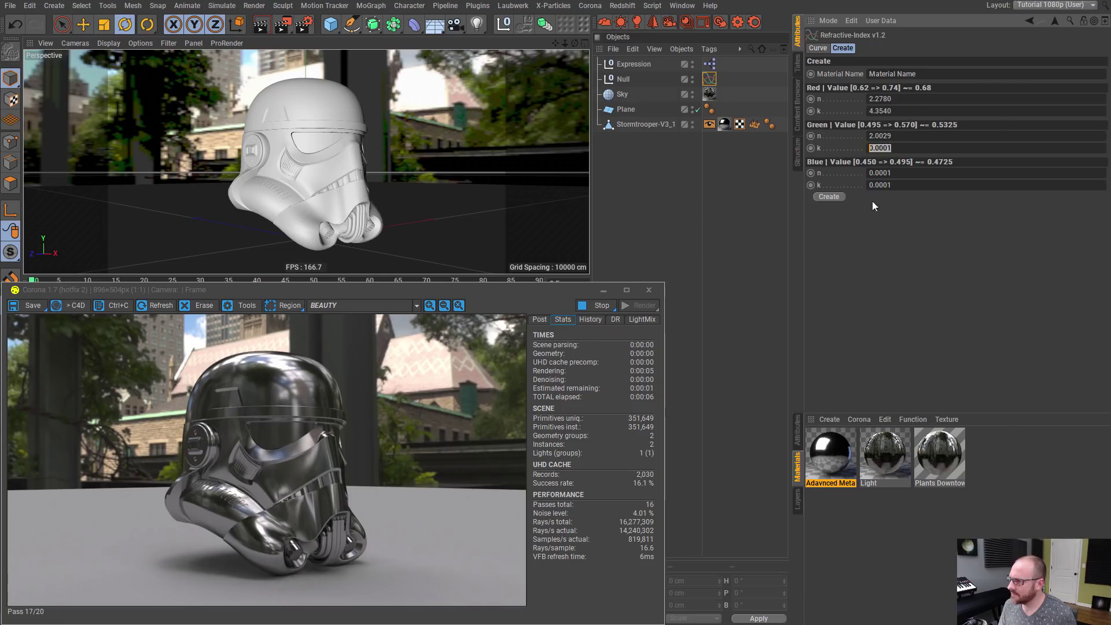
pyautogui.hotkey('ctrl', 'v')
pyautogui.press('Return')
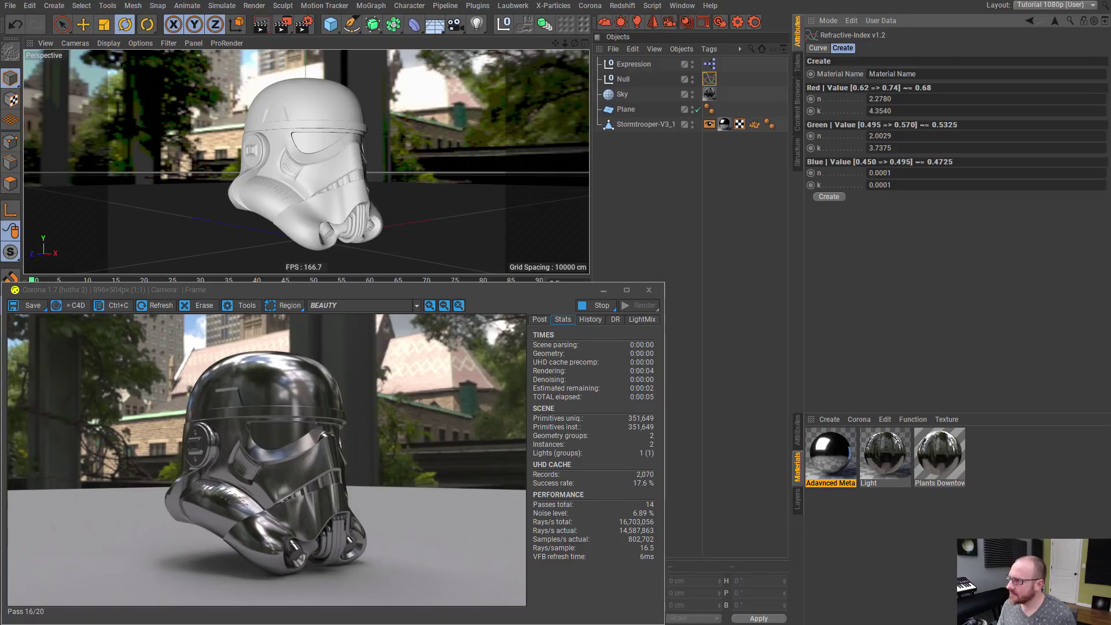
# - Set Cobalt's wavelength to 0.4725 µm in the browser and copy its n into Cinema 4D's Blue n value as 1.8142
pyautogui.hotkey('alt', 'Tab')
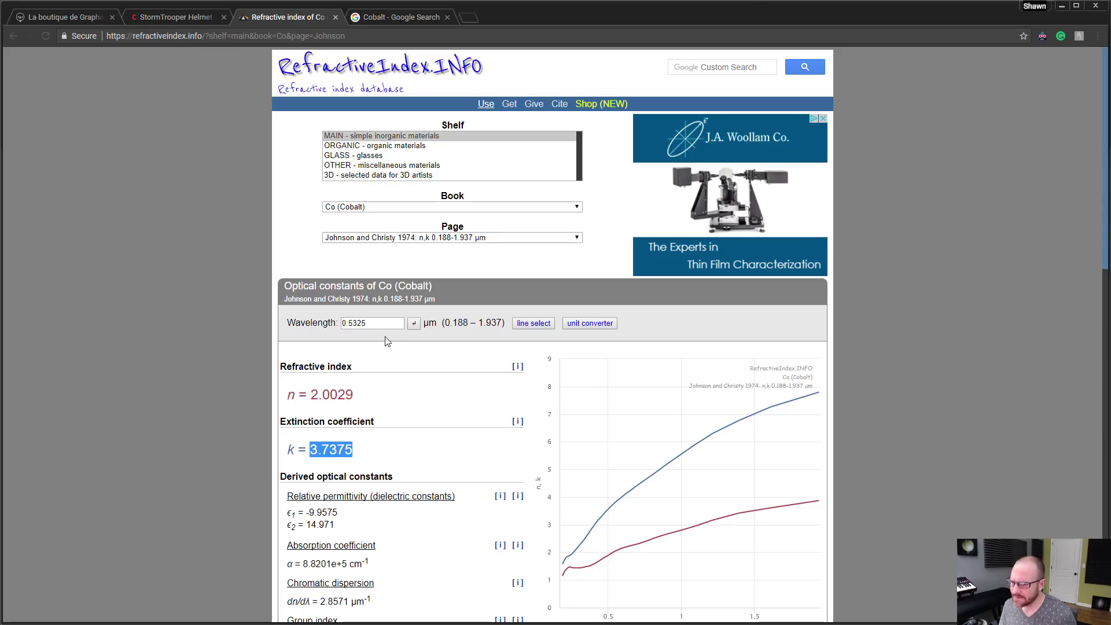
pyautogui.doubleClick(357, 322)
pyautogui.write('0.4725')
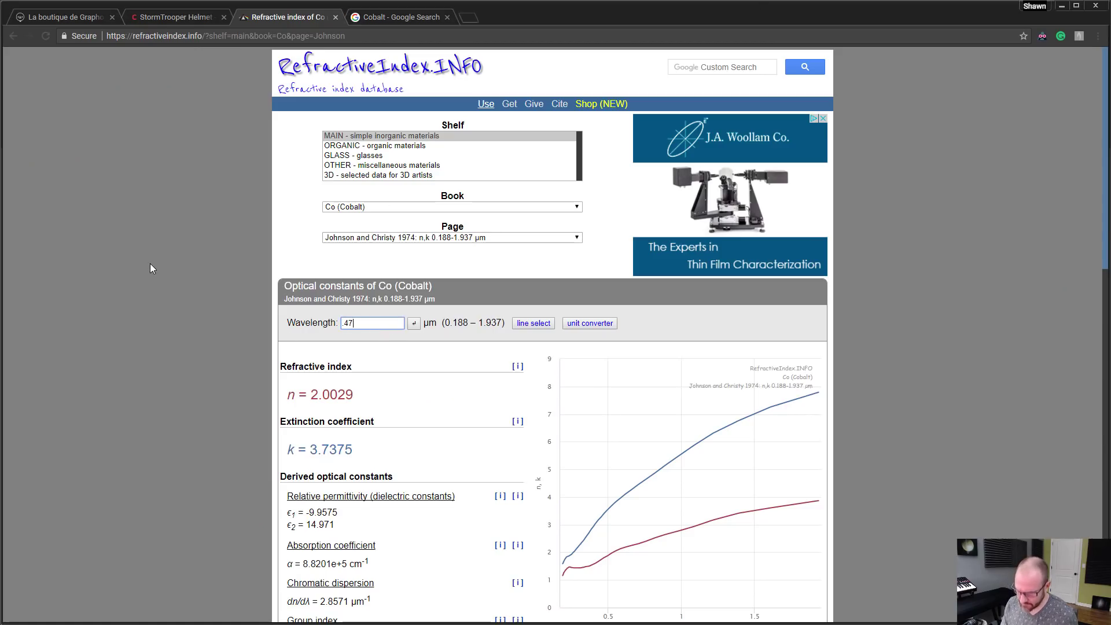
pyautogui.moveTo(313, 397); pyautogui.dragTo(414, 392)
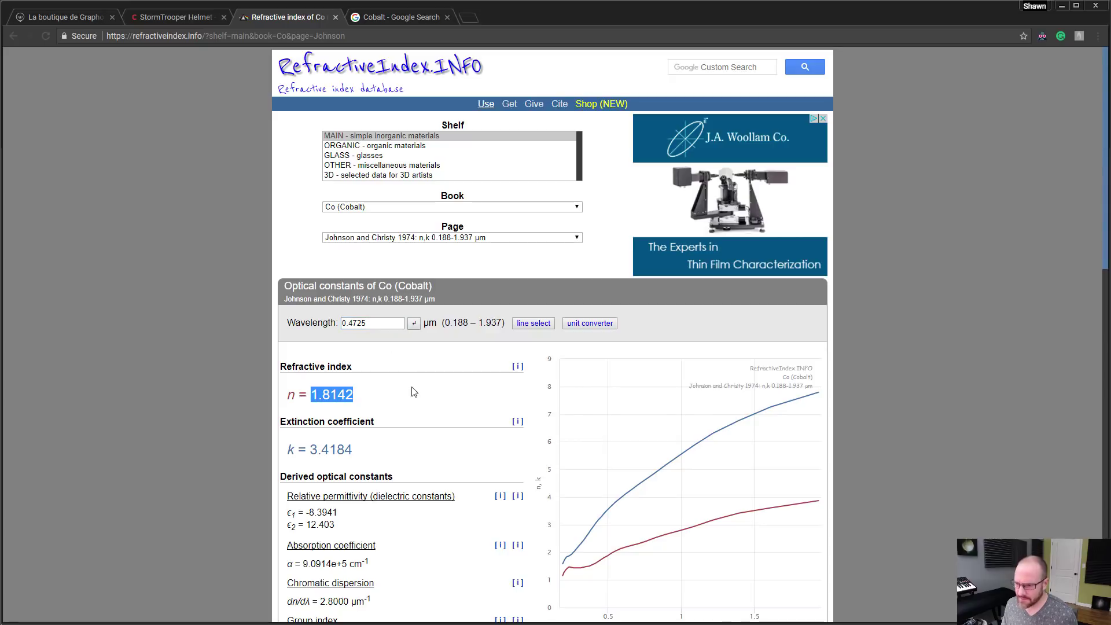
pyautogui.hotkey('alt', 'Tab')
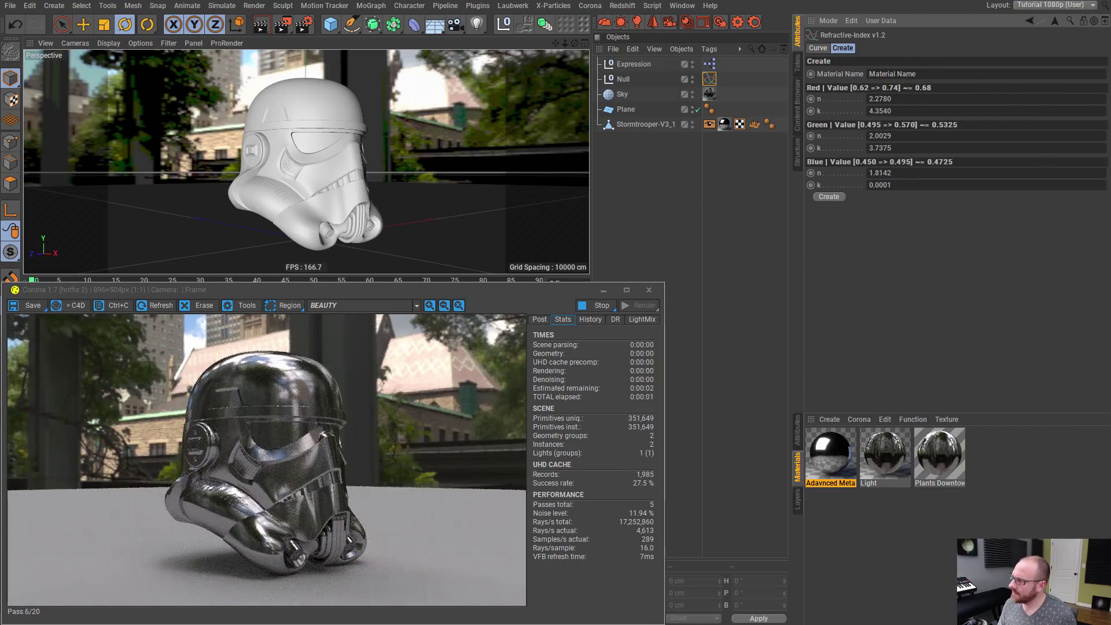
# - Copy Cobalt's k at 0.4725 µm from the browser and enter it as the Blue k value, 3.4184, in Cinema 4D's tag
pyautogui.hotkey('alt', 'Tab')
pyautogui.moveTo(311, 450); pyautogui.dragTo(373, 448)
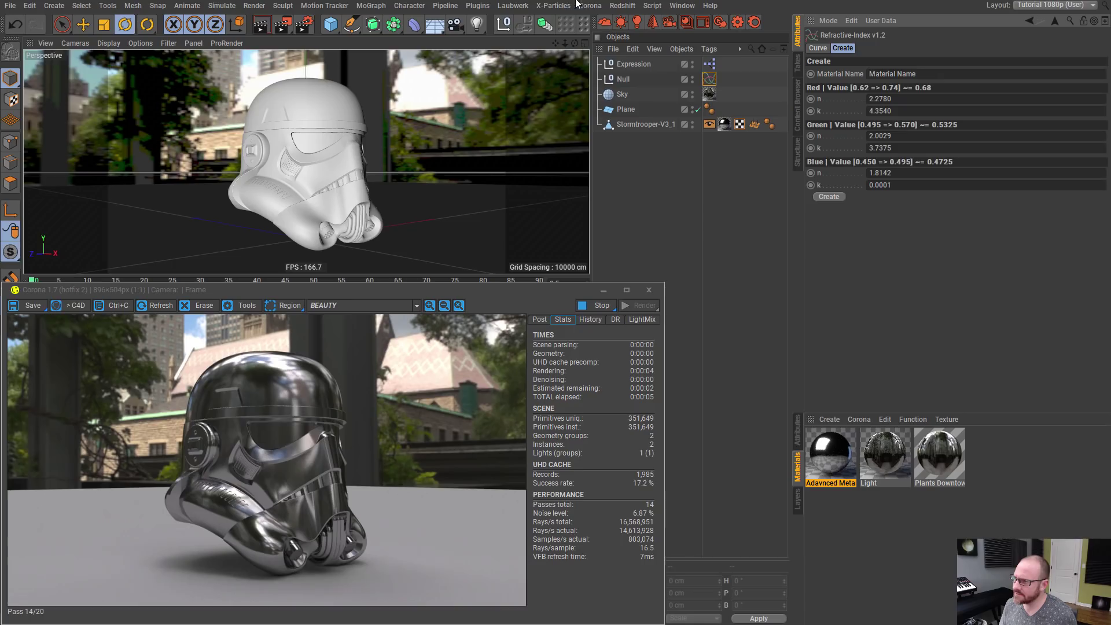
pyautogui.hotkey('alt', 'Tab')
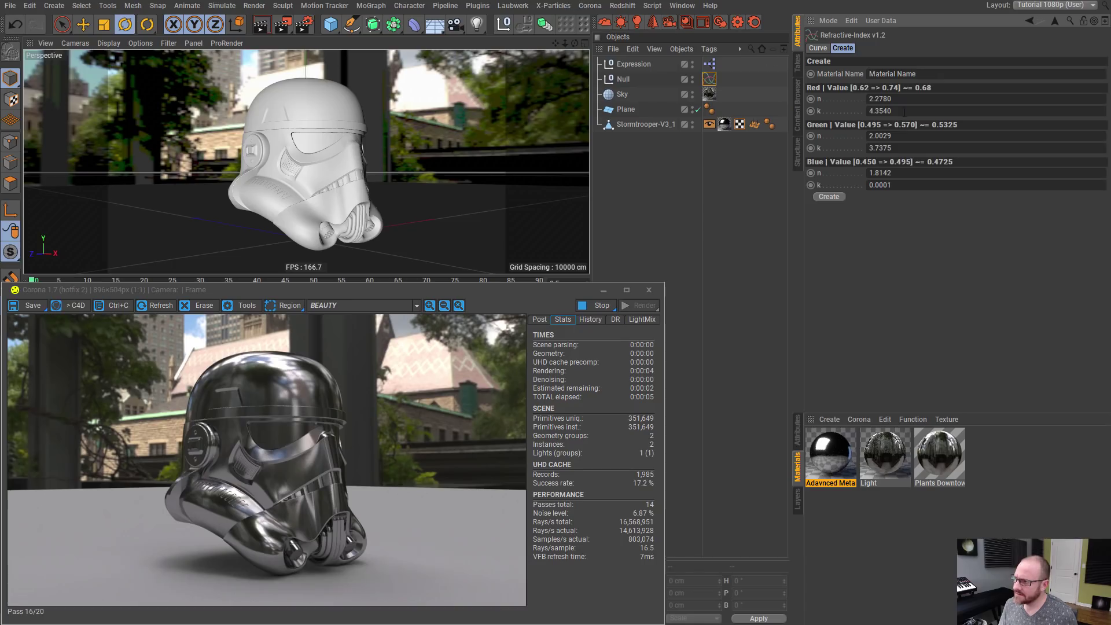
pyautogui.click(880, 184)
pyautogui.hotkey('ctrl', 'v')
pyautogui.press('Return')
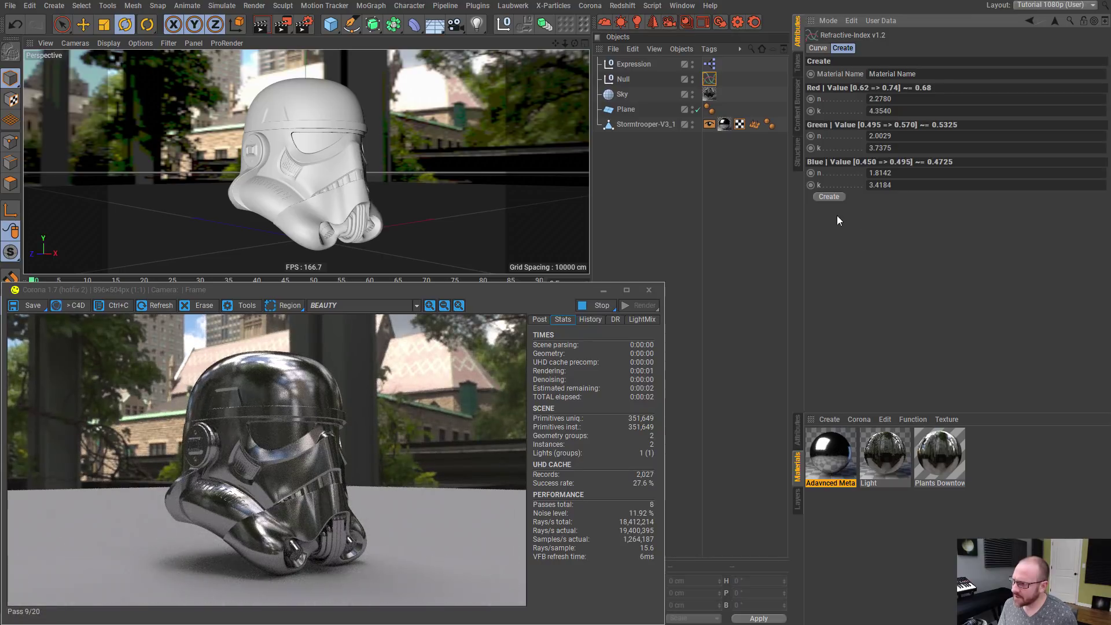
# - Name the custom material Cobalt in the Refractive-Index tag and create it from the entered n and k values
pyautogui.doubleClick(891, 74)
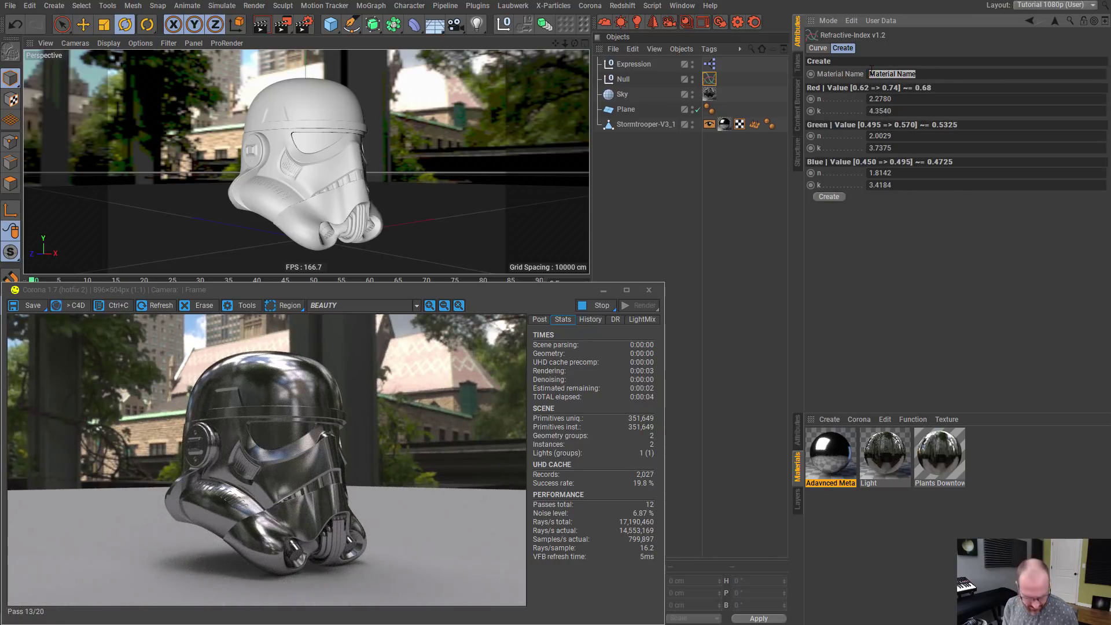
pyautogui.write('Cob')
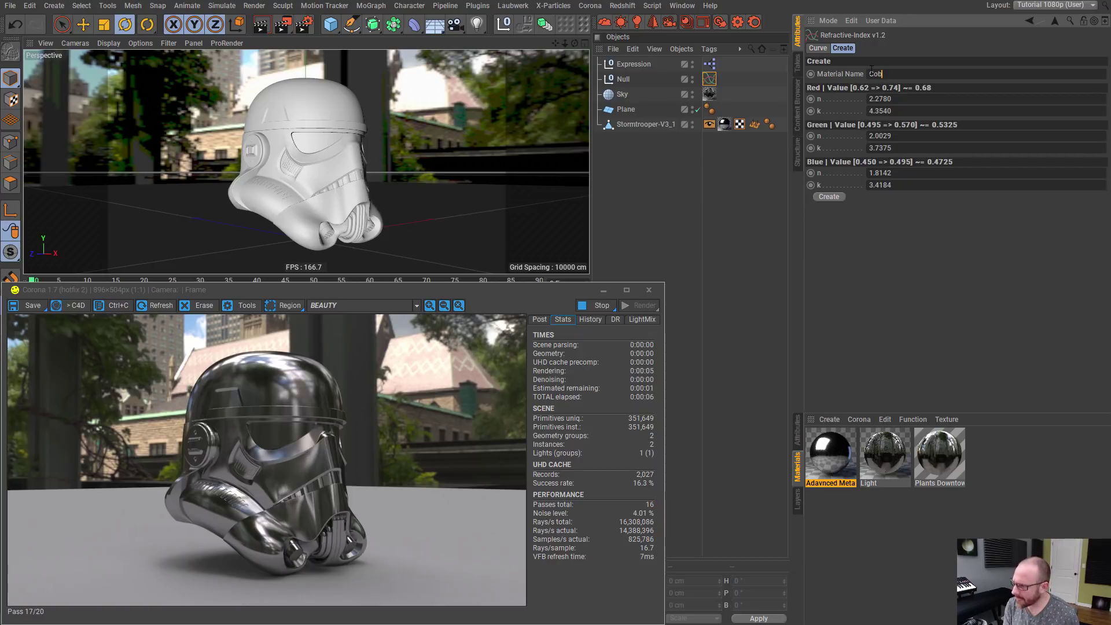
pyautogui.write('al')
pyautogui.press('BackSpace')
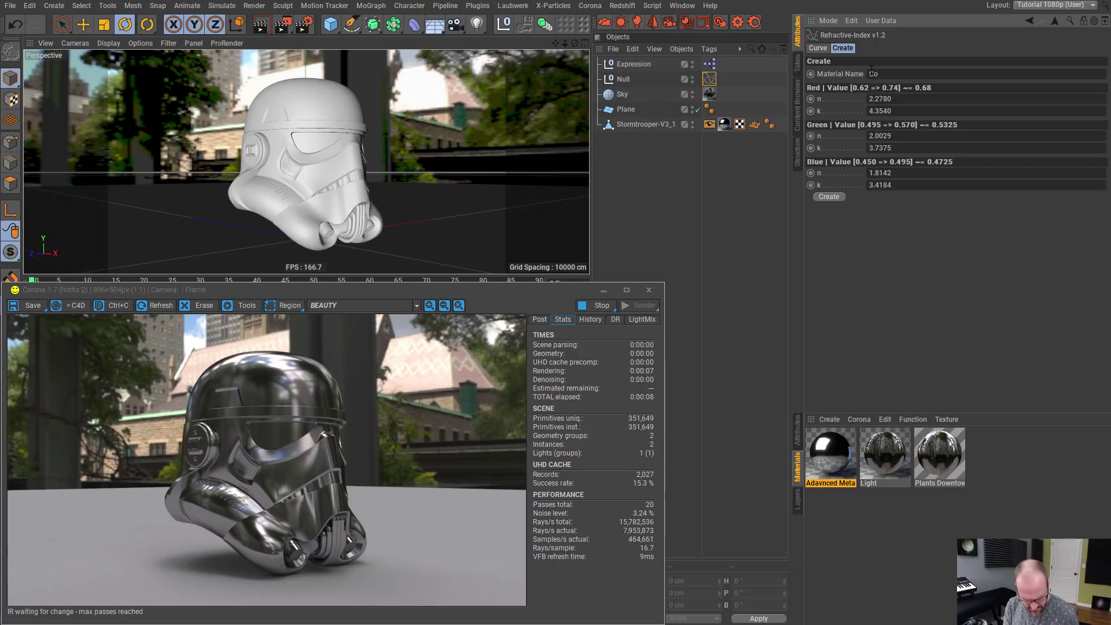
pyautogui.click(829, 196)
pyautogui.click(595, 352)
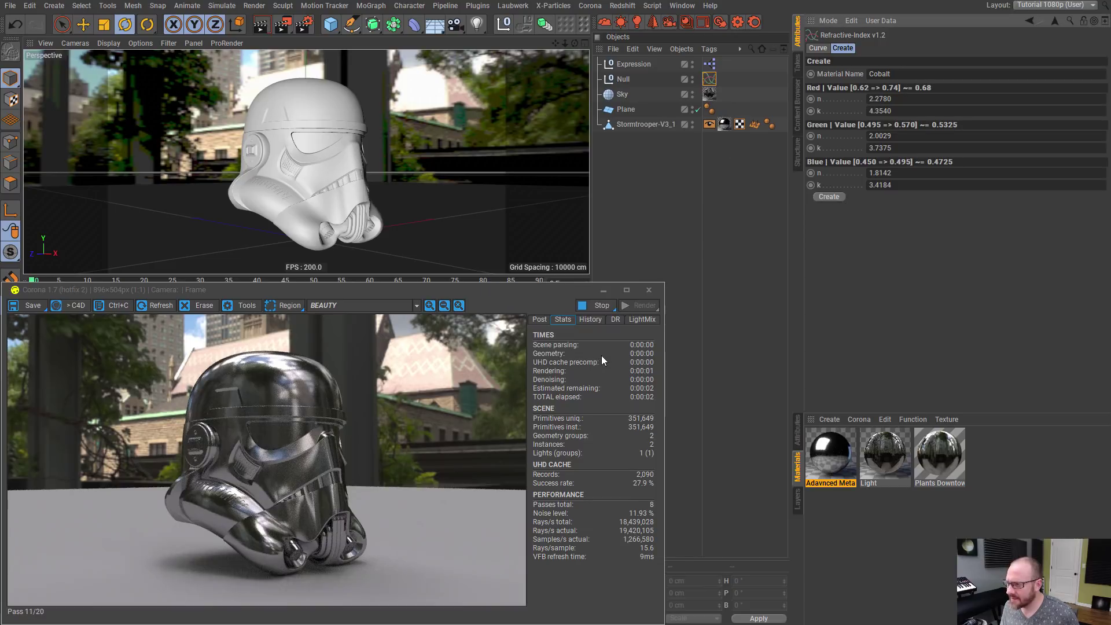
# - Set the Refractive-Index tag's metal type to Cobalt and review its red and green curves
pyautogui.click(818, 48)
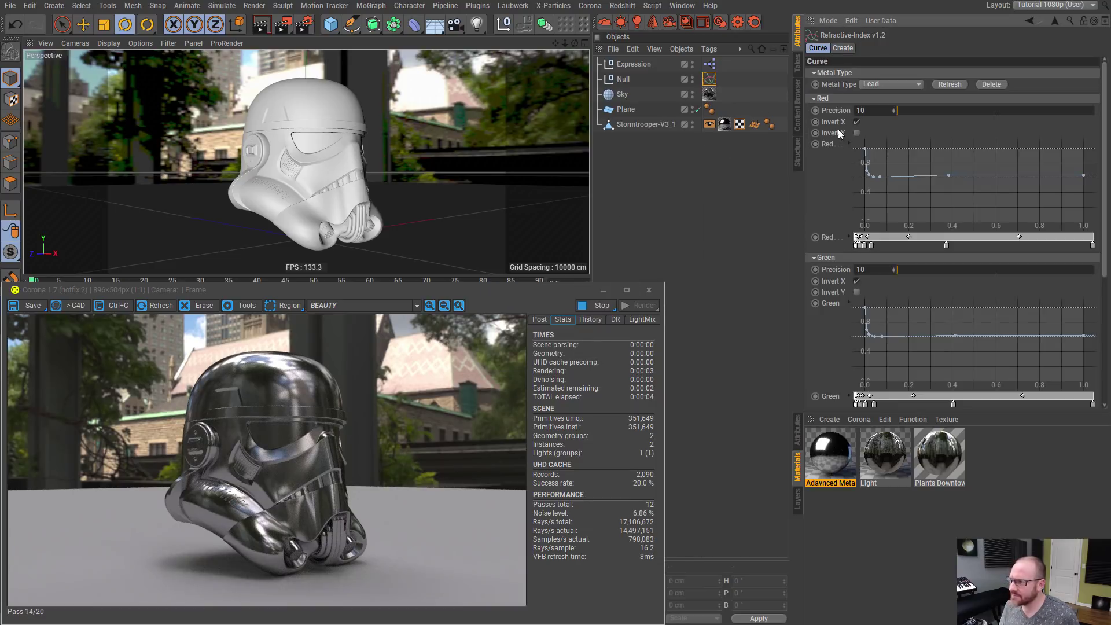
pyautogui.click(890, 84)
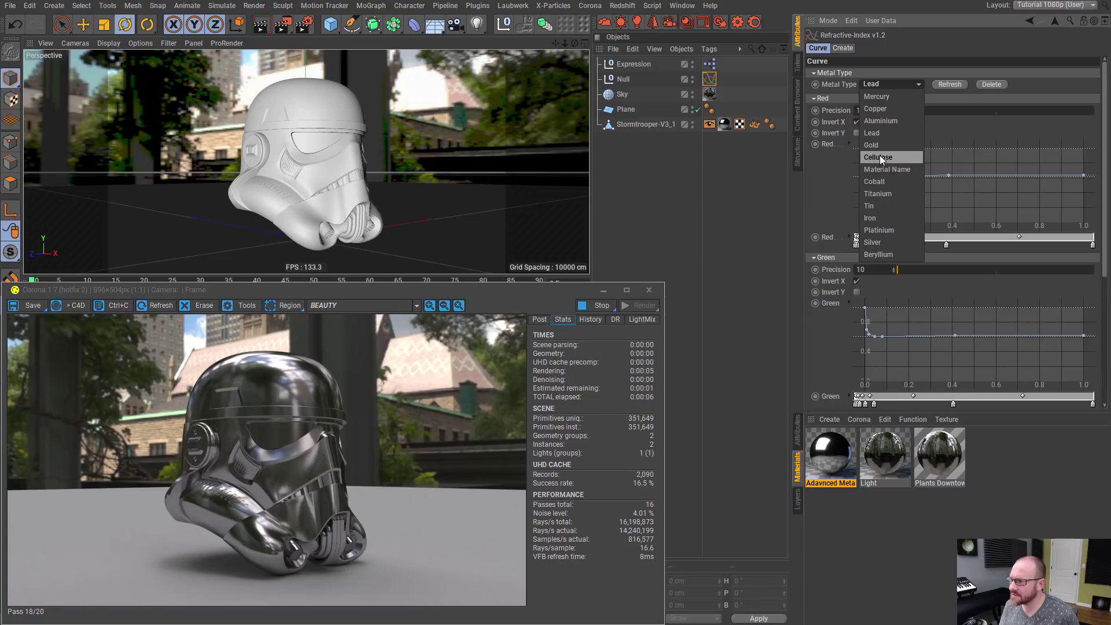
pyautogui.click(891, 181)
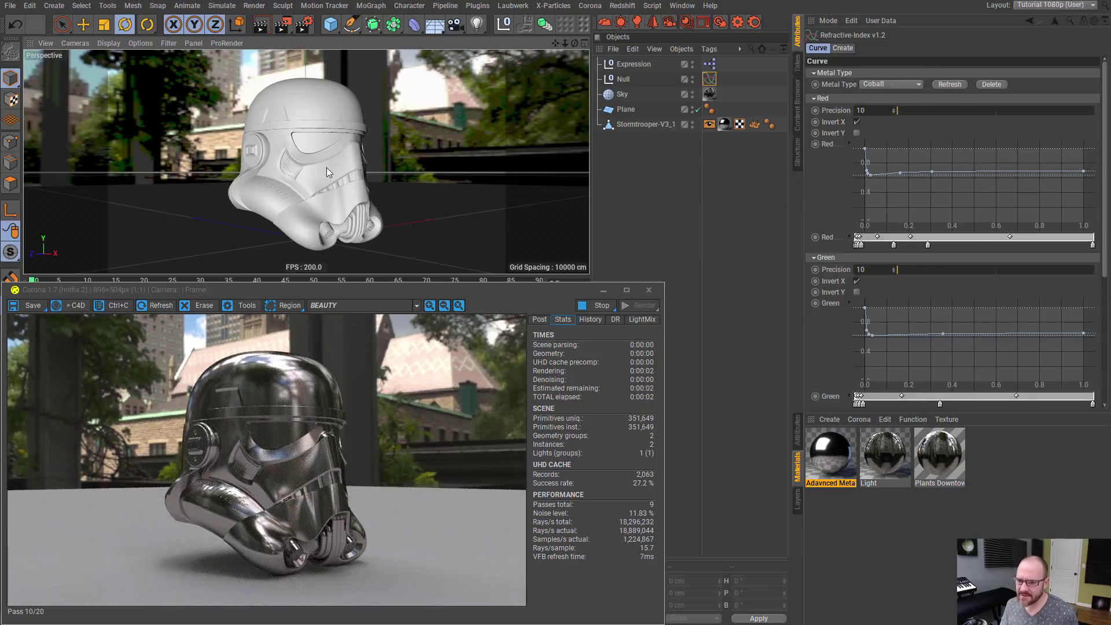
pyautogui.scroll(-3, 896, 173)
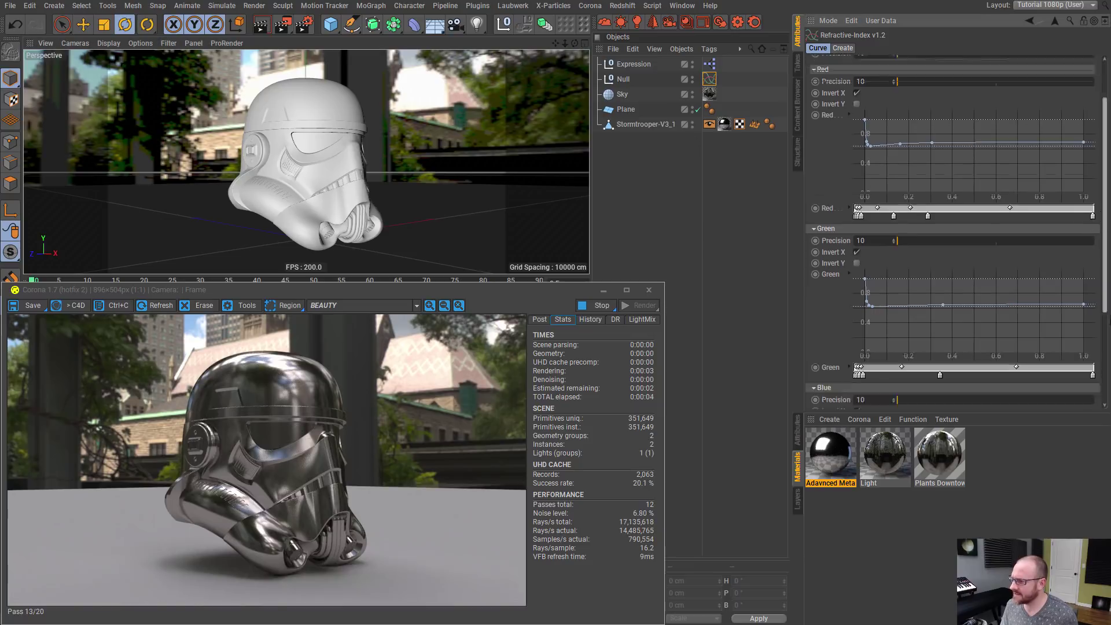
pyautogui.scroll(3, 868, 115)
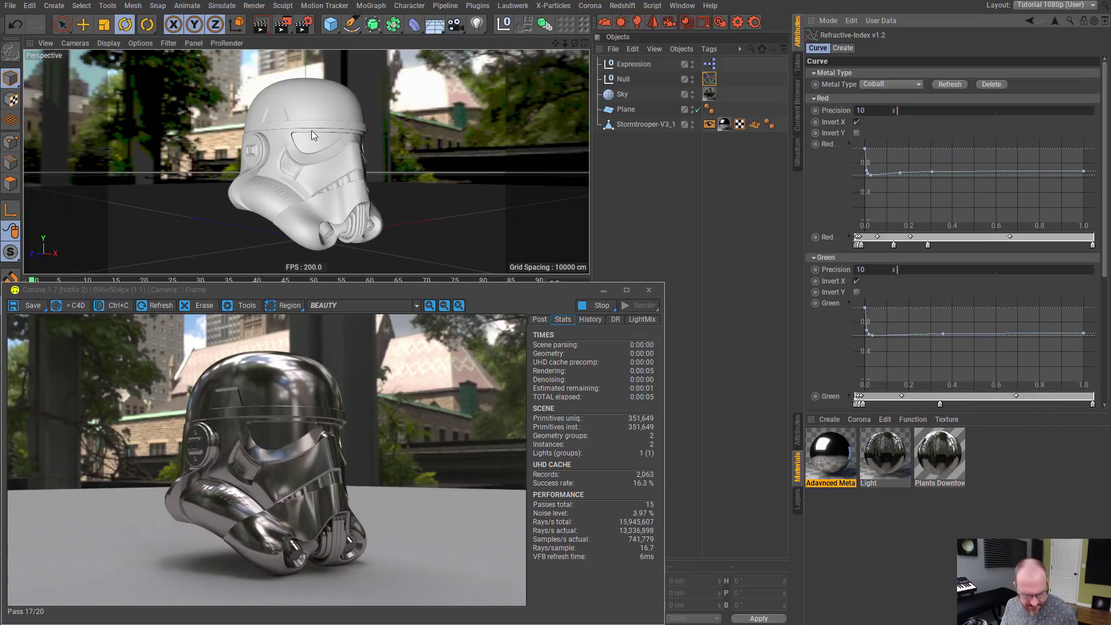
# - Raise the reflection glossiness of the helmet's Corona metal material to 0.91 and check the helmet from a closer angle
pyautogui.keyDown('alt'); pyautogui.moveTo(322, 143); pyautogui.dragTo(376, 131); pyautogui.keyUp('alt')
pyautogui.click(831, 456)
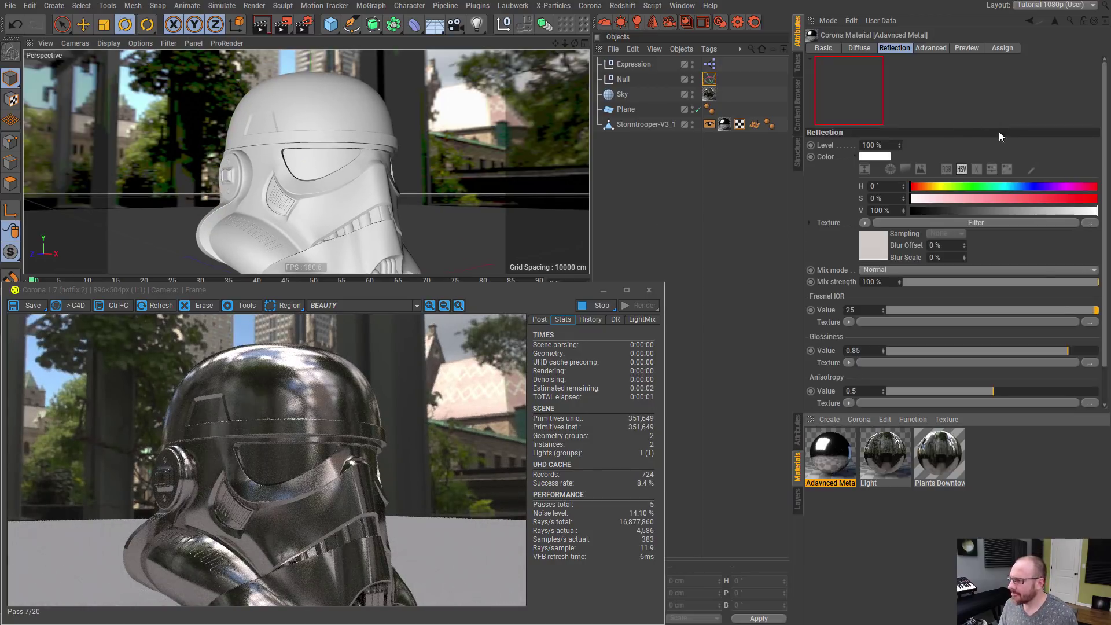
pyautogui.click(1078, 350)
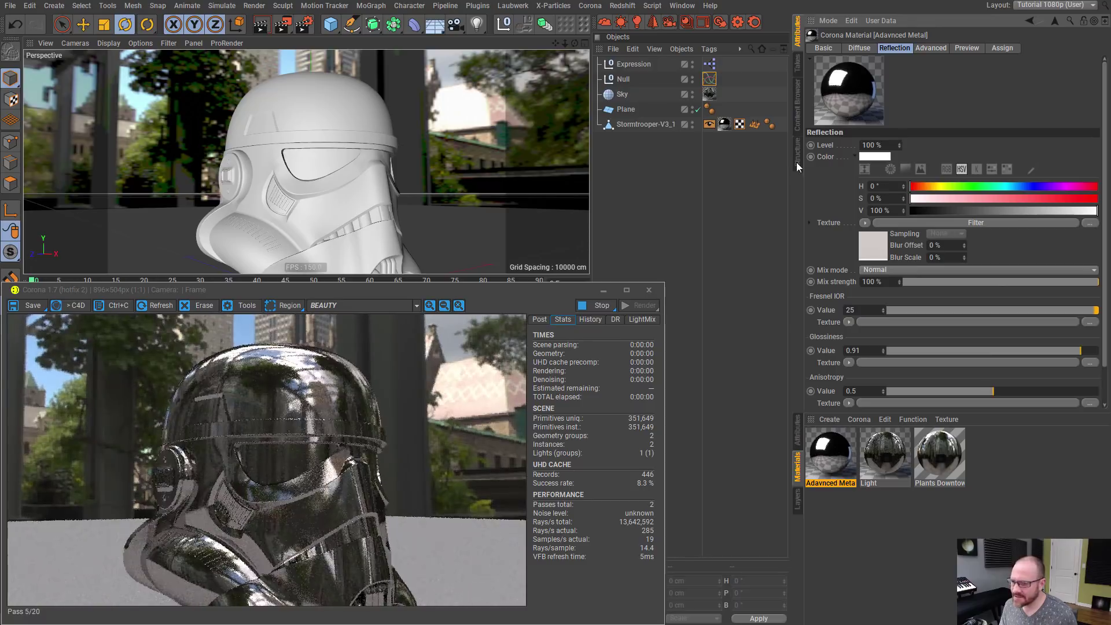
pyautogui.moveTo(325, 165)
pyautogui.keyDown('alt'); pyautogui.mouseDown()
pyautogui.moveTo(337, 182)
pyautogui.moveTo(328, 158)
pyautogui.moveTo(337, 168)
pyautogui.mouseUp(); pyautogui.keyUp('alt')
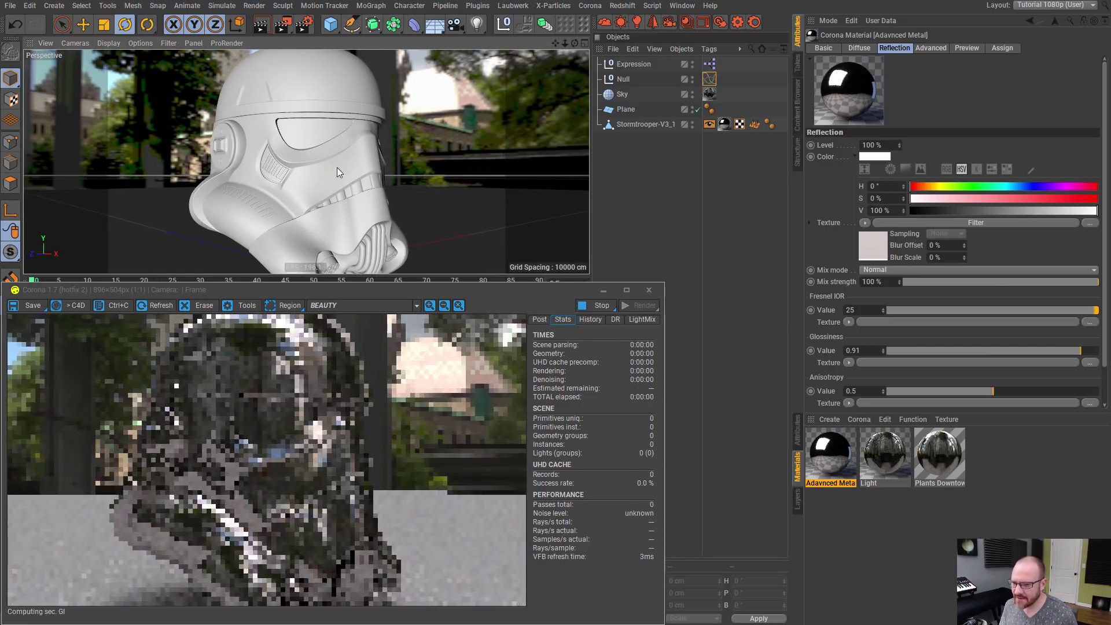
# - Add the Stairs Nad Montreal Canada 3K HDRI Interior Sky Environment material from the content library to the scene's materials
pyautogui.click(891, 507)
pyautogui.click(799, 124)
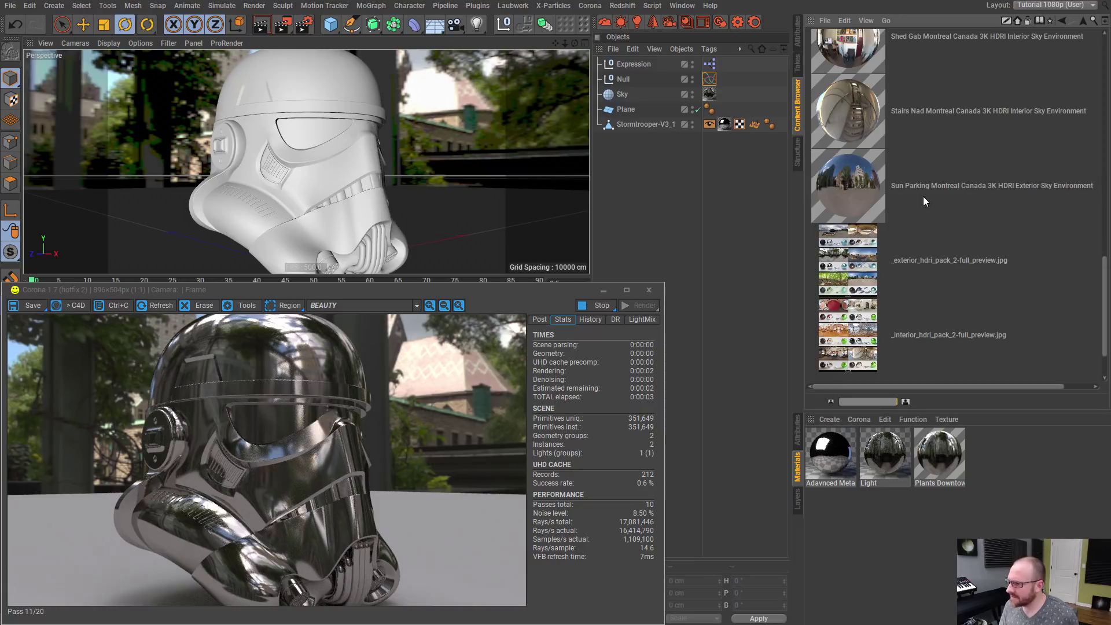
pyautogui.scroll(3, 848, 312)
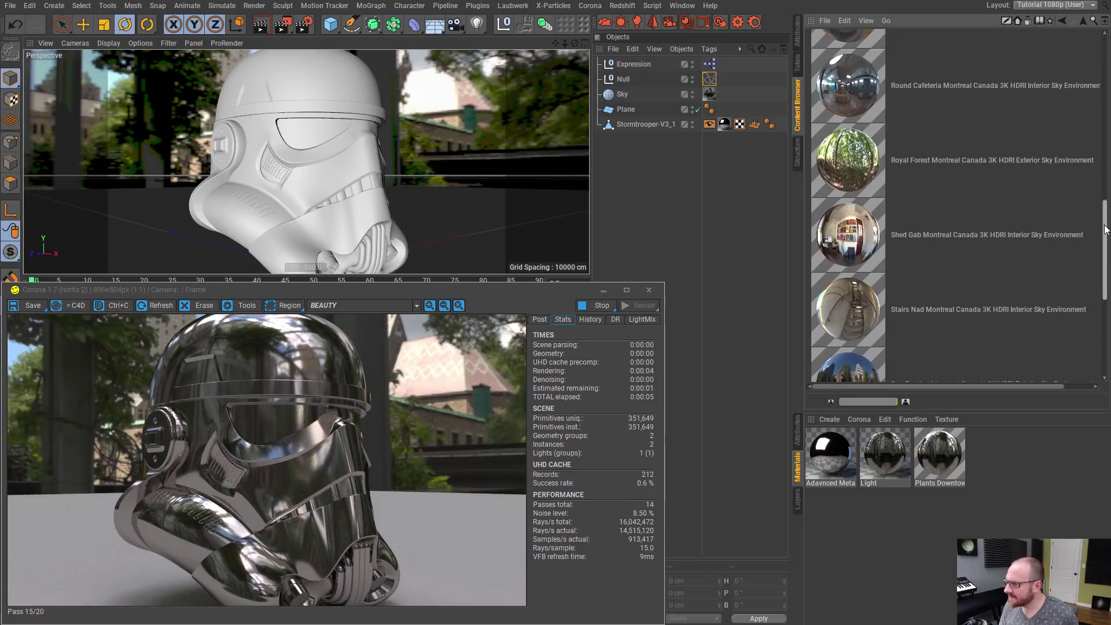
pyautogui.moveTo(848, 312); pyautogui.dragTo(978, 485)
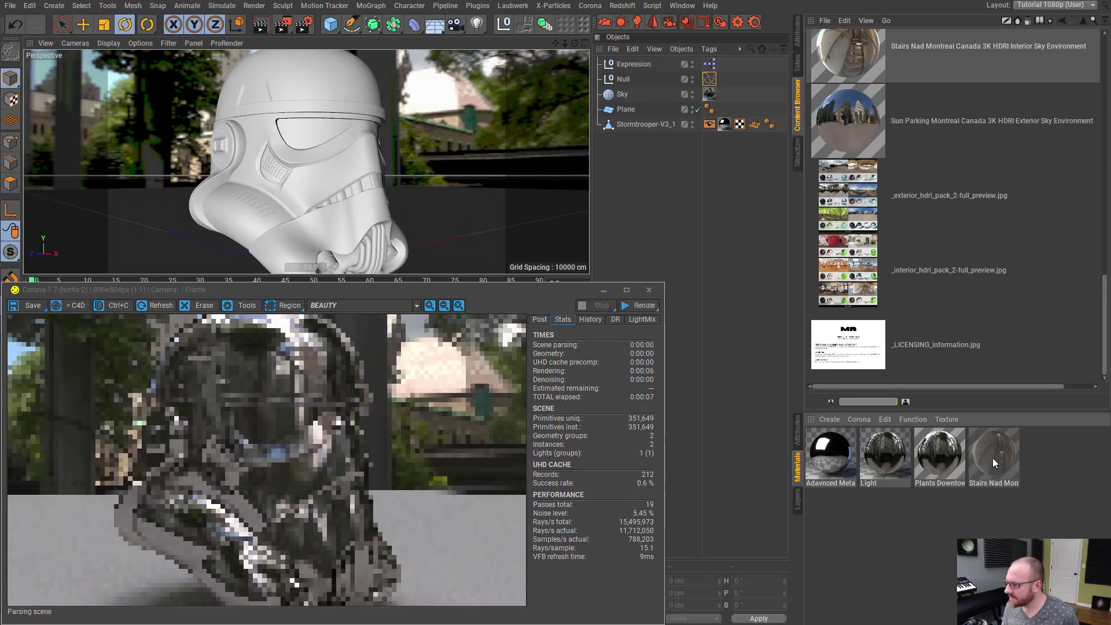
# - Copy the Stairs Nad material's luminance texture shader and paste it into the Light material's emission texture
pyautogui.click(799, 42)
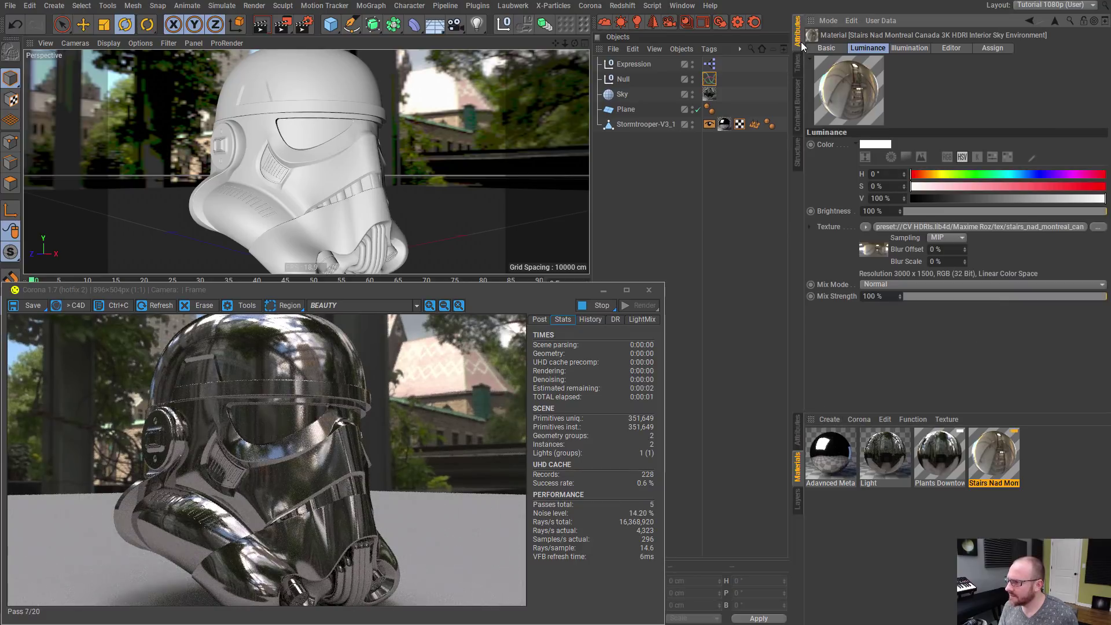
pyautogui.click(865, 227)
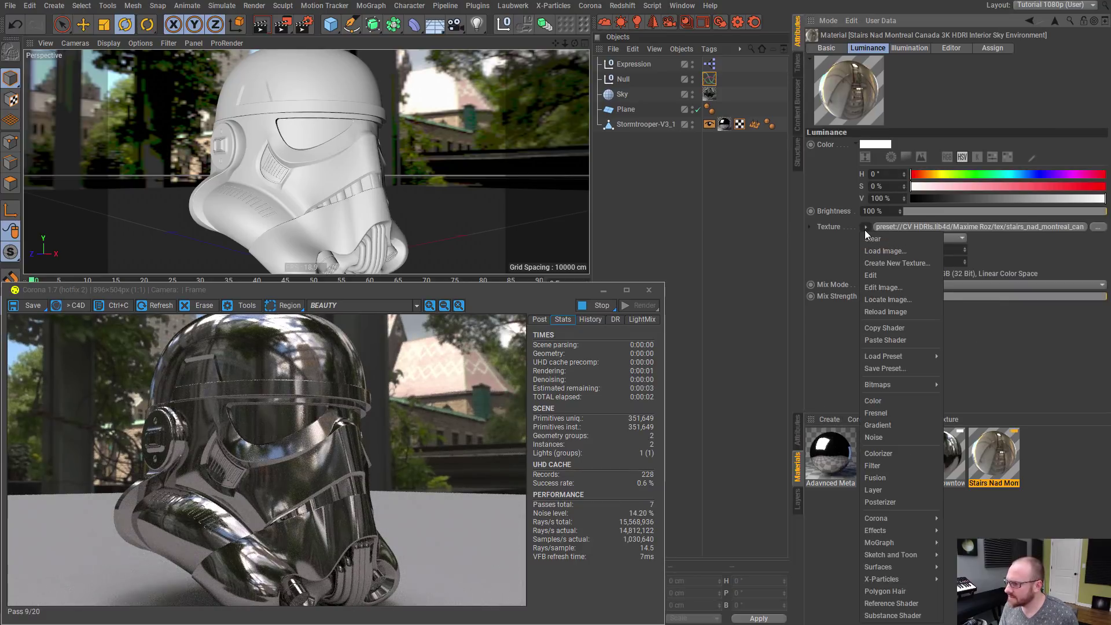
pyautogui.click(889, 328)
pyautogui.click(887, 449)
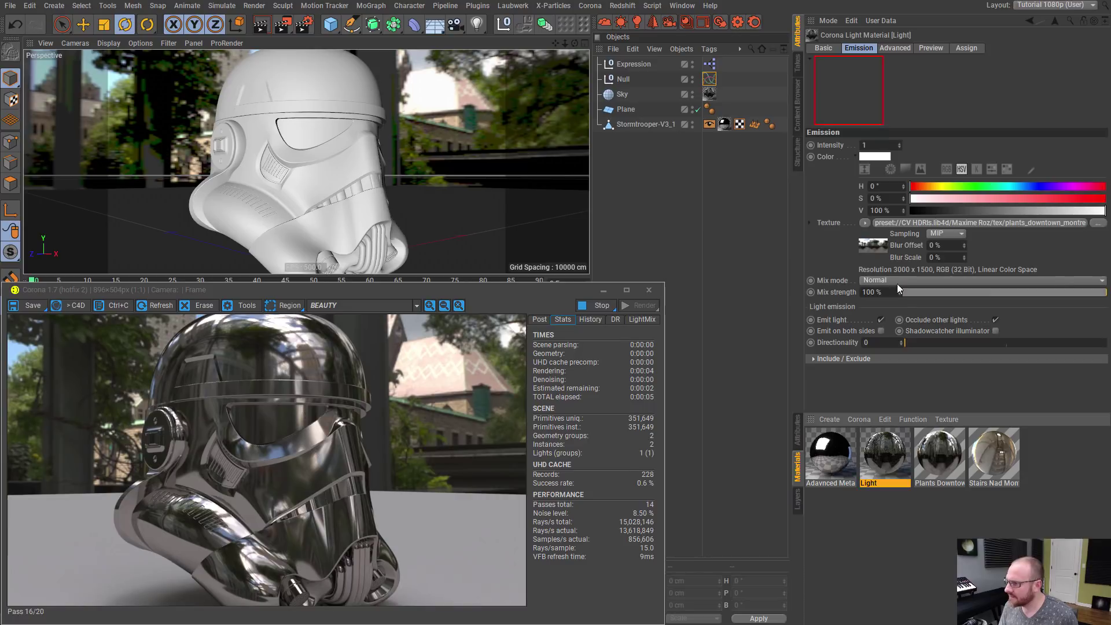
pyautogui.click(864, 222)
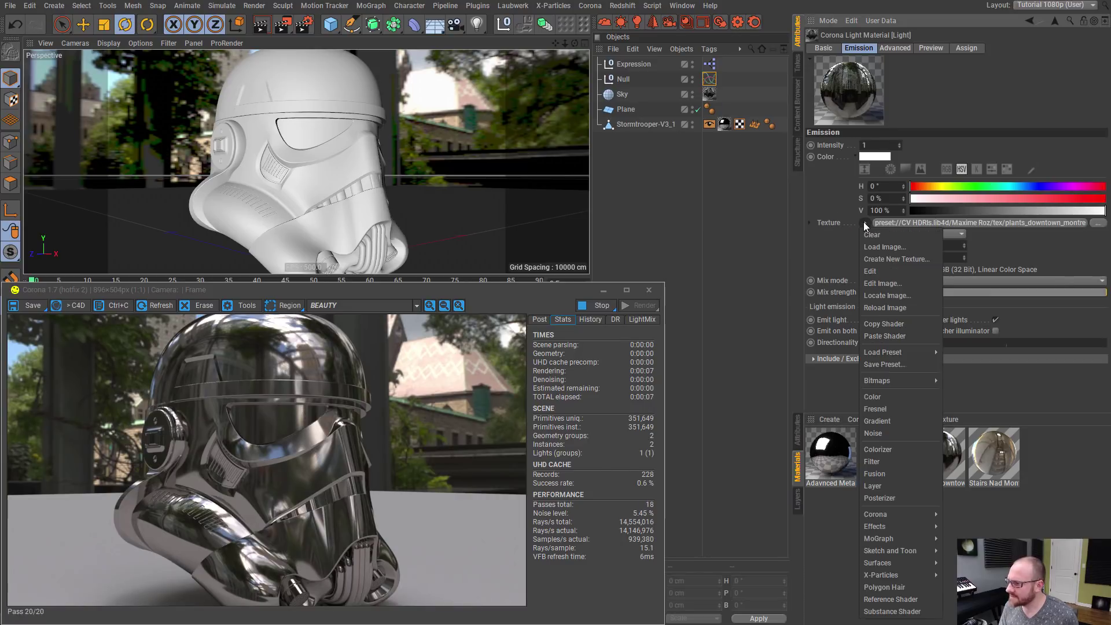
pyautogui.click(893, 334)
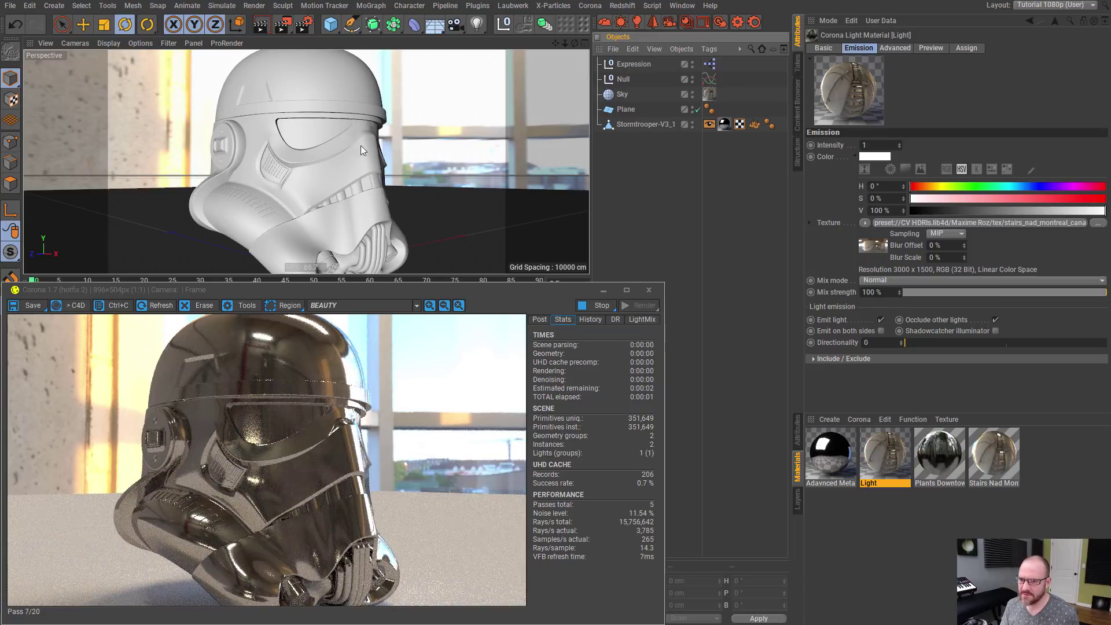
# - View the rendered helmet from its other side and compare its metal with the Cobalt reference photo in the browser
pyautogui.keyDown('alt'); pyautogui.moveTo(341, 149); pyautogui.dragTo(324, 171); pyautogui.keyUp('alt')
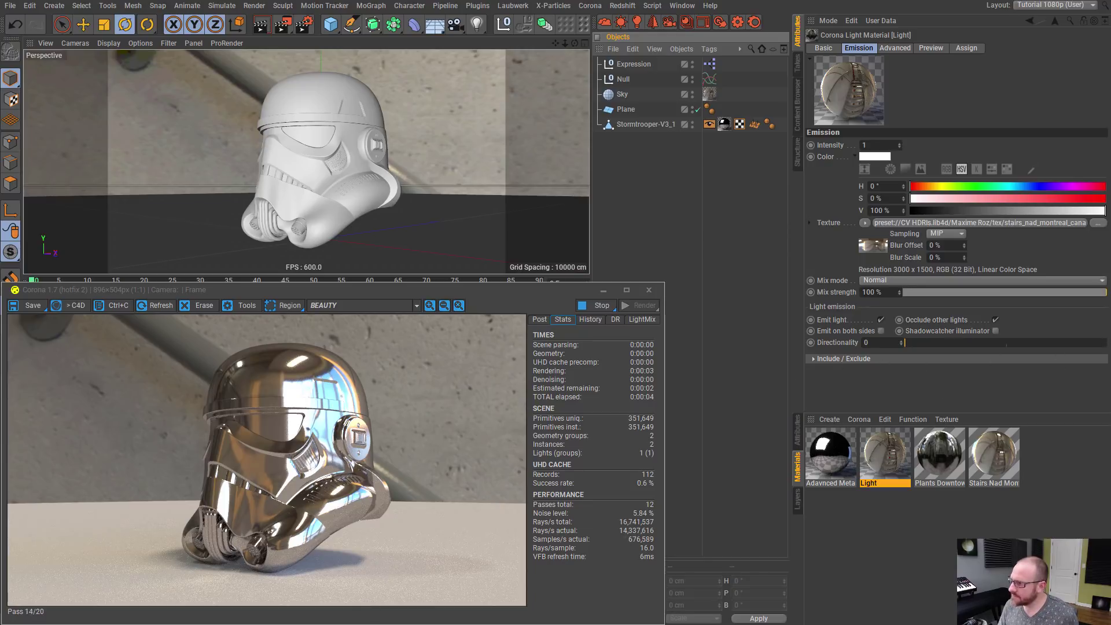
pyautogui.hotkey('alt', 'Tab')
pyautogui.click(403, 10)
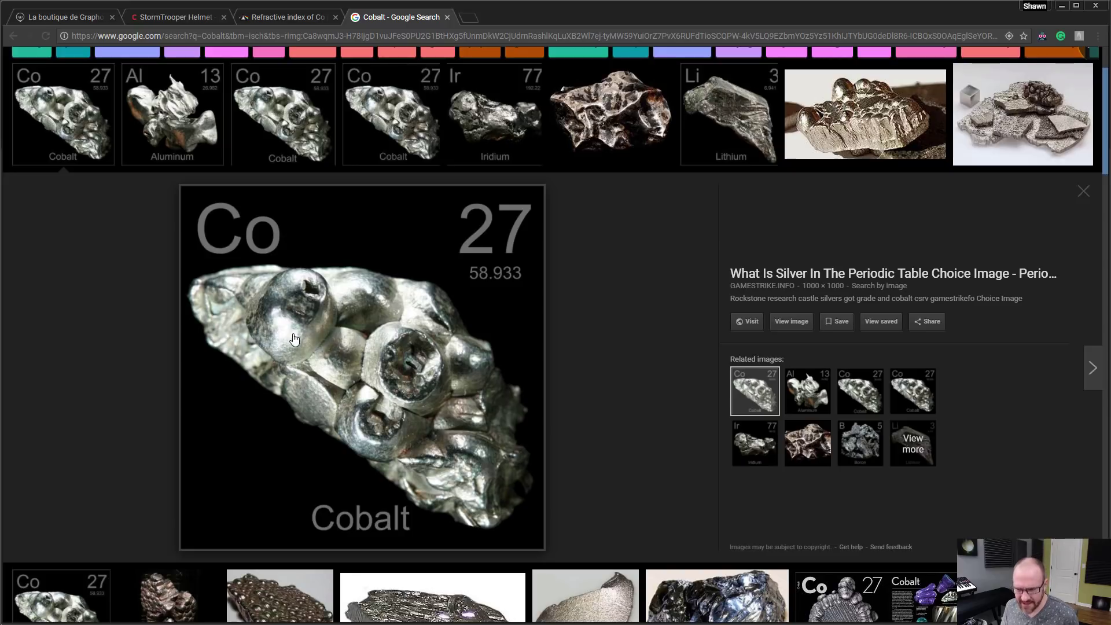
pyautogui.click(1062, 5)
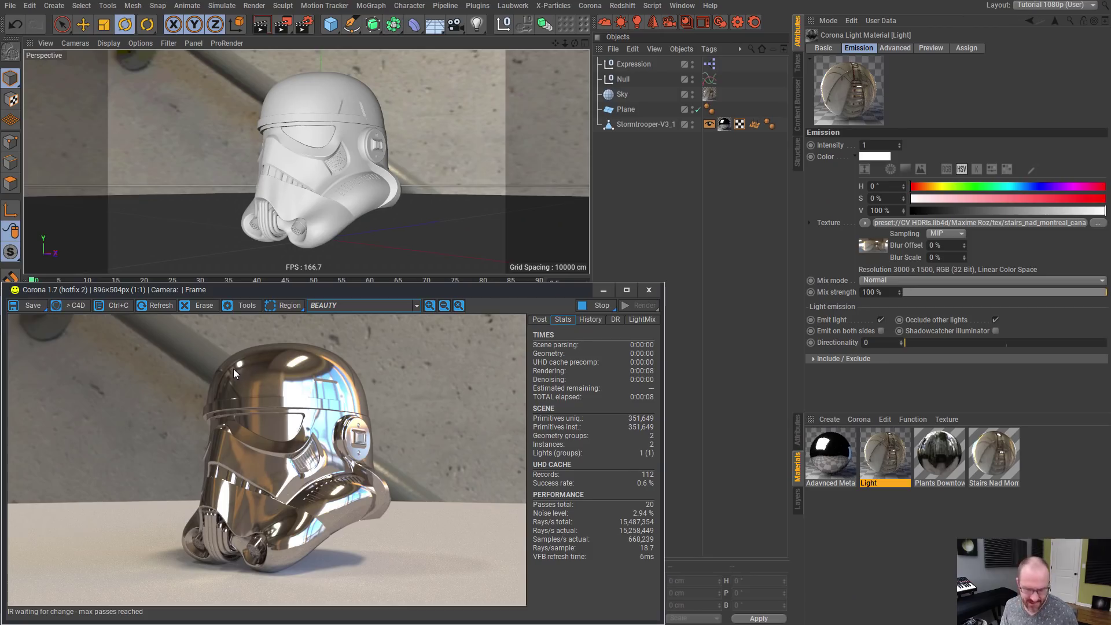
pyautogui.scroll(3, 299, 89)
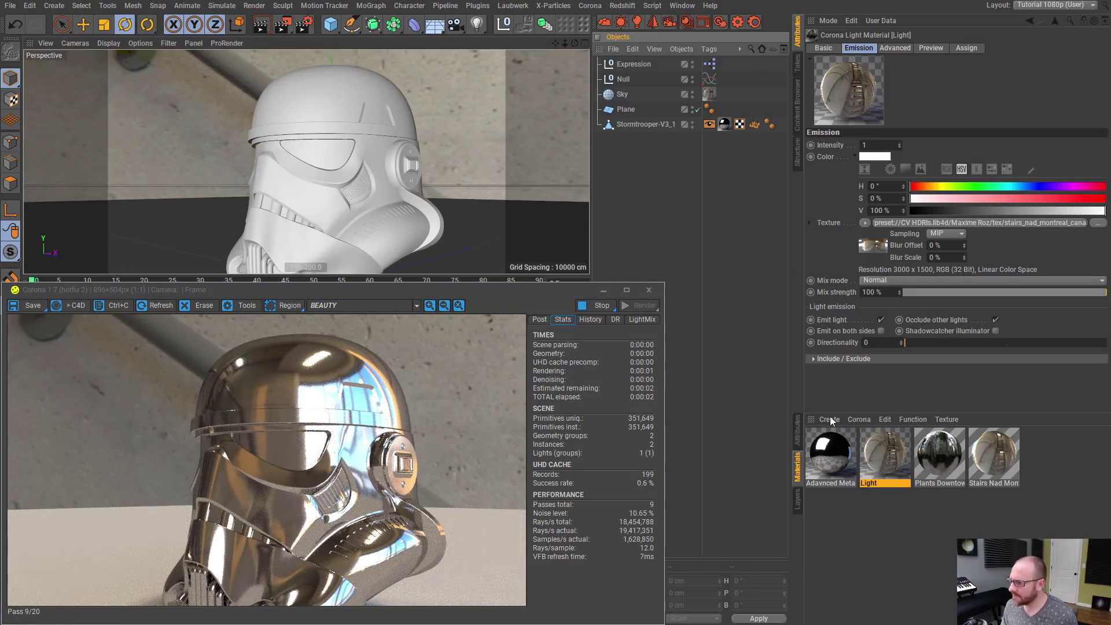
# - Lower the gamma of the Filter shader in the Adavnced Metal material's reflection texture to 1.13
pyautogui.click(830, 454)
pyautogui.click(879, 246)
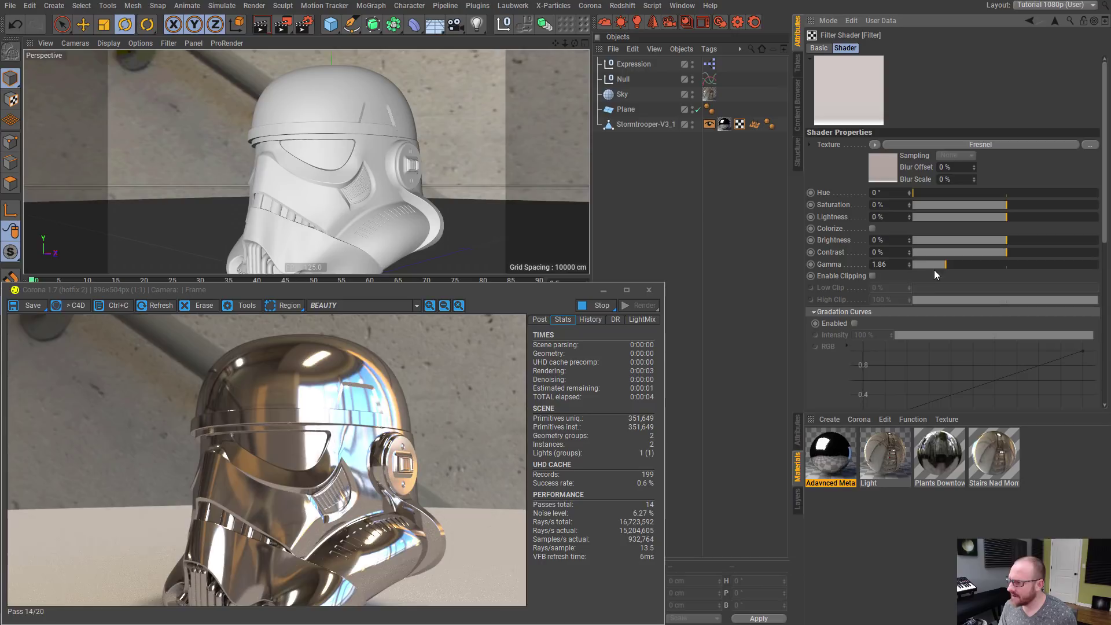
pyautogui.moveTo(934, 269)
pyautogui.mouseDown()
pyautogui.moveTo(922, 266)
pyautogui.moveTo(939, 265)
pyautogui.mouseUp()
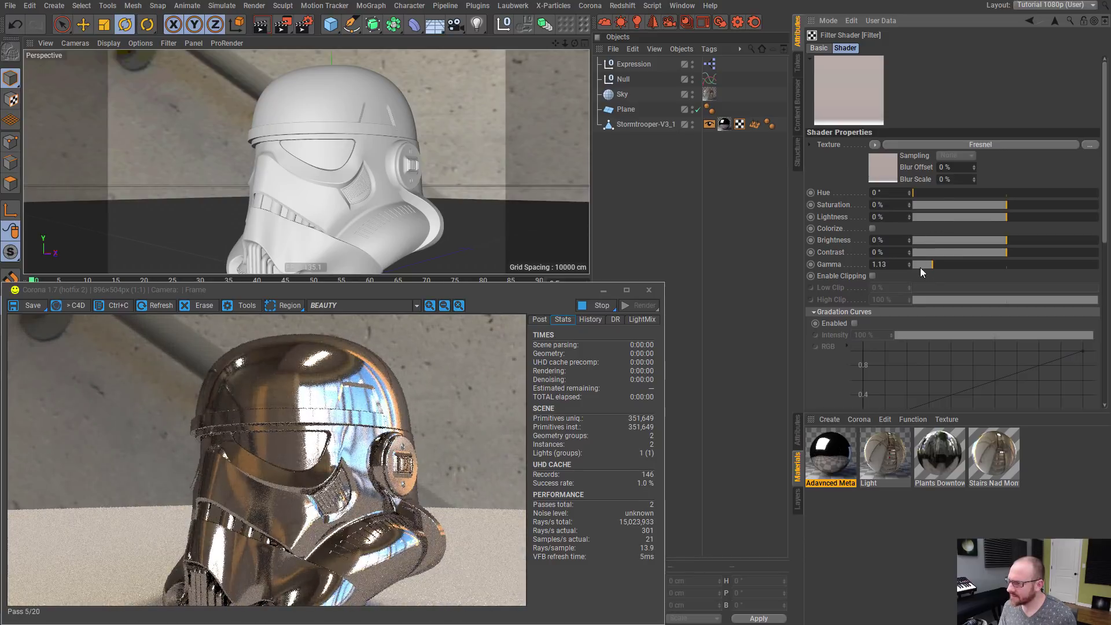
# - Reduce the Adavnced Metal material's reflection glossiness to 0.82 and view the helmet from its other side
pyautogui.click(830, 454)
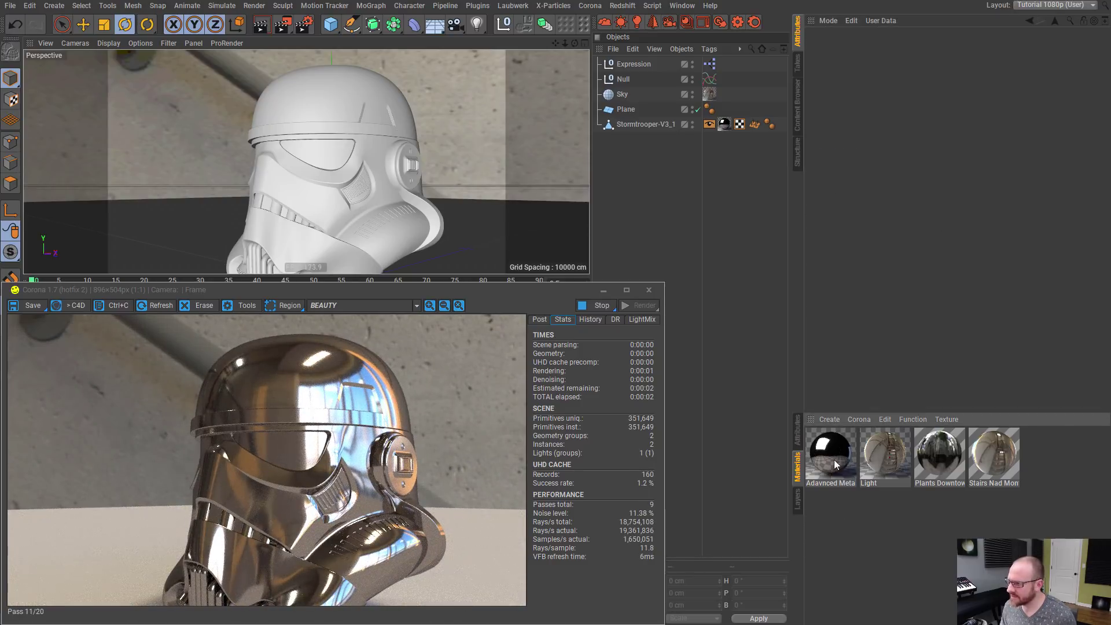
pyautogui.moveTo(1074, 350); pyautogui.dragTo(1061, 350)
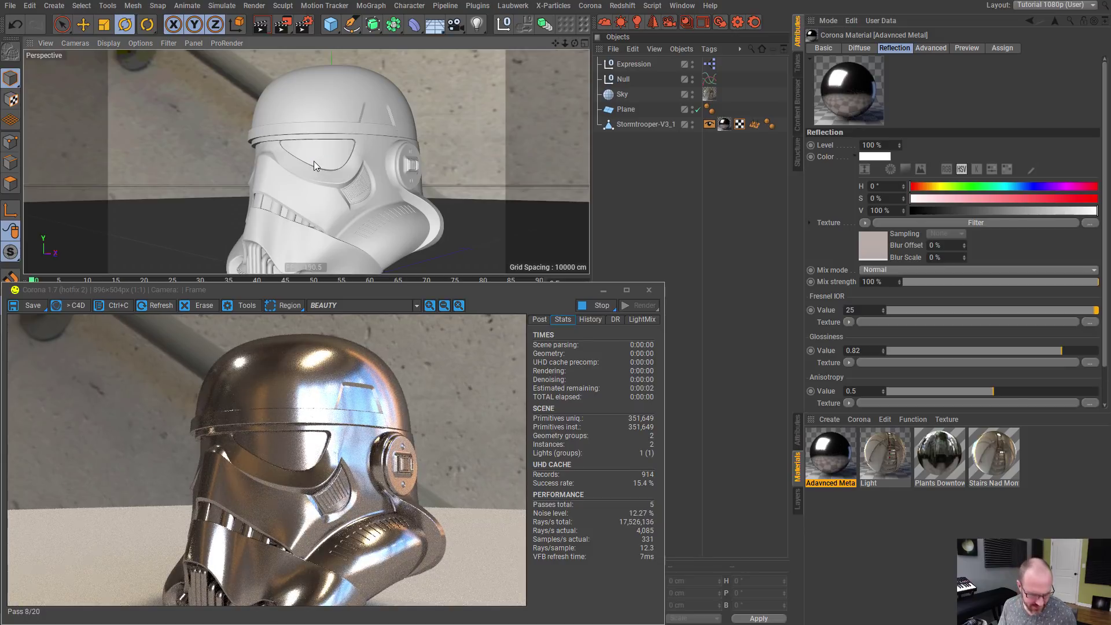
pyautogui.moveTo(315, 168)
pyautogui.keyDown('alt'); pyautogui.mouseDown()
pyautogui.moveTo(322, 148)
pyautogui.moveTo(304, 161)
pyautogui.moveTo(333, 154)
pyautogui.moveTo(322, 152)
pyautogui.moveTo(474, 170)
pyautogui.moveTo(289, 154)
pyautogui.moveTo(343, 163)
pyautogui.moveTo(332, 169)
pyautogui.mouseUp(); pyautogui.keyUp('alt')
pyautogui.click(839, 515)
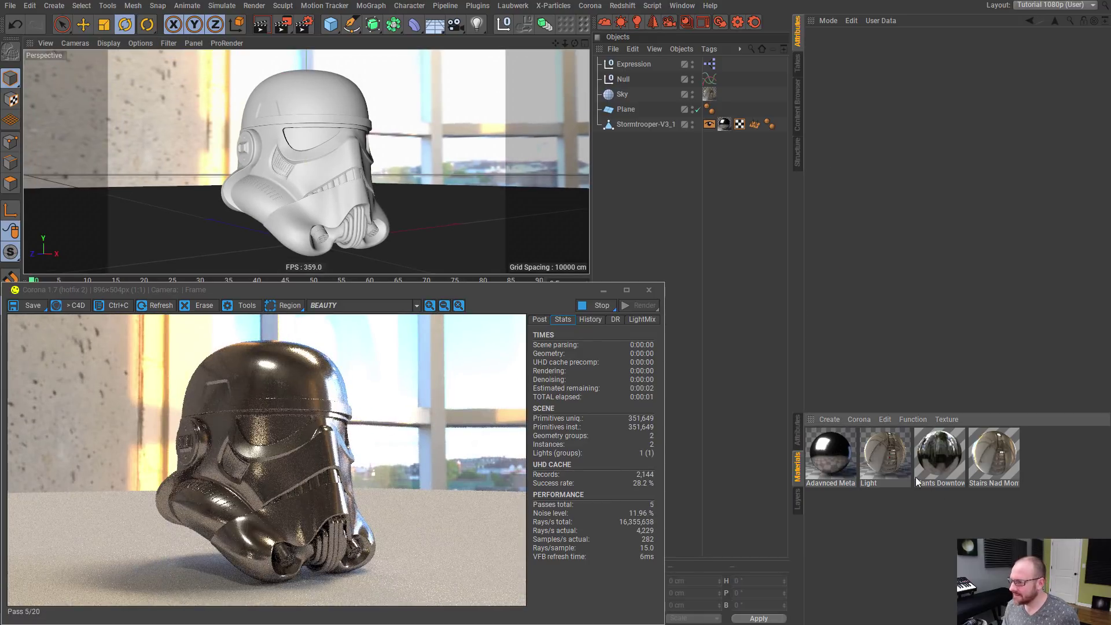
# - Add the Round Cafeteria Montreal Canada 3K HDRI Interior Sky Environment material from the content library to the scene's materials
pyautogui.click(797, 106)
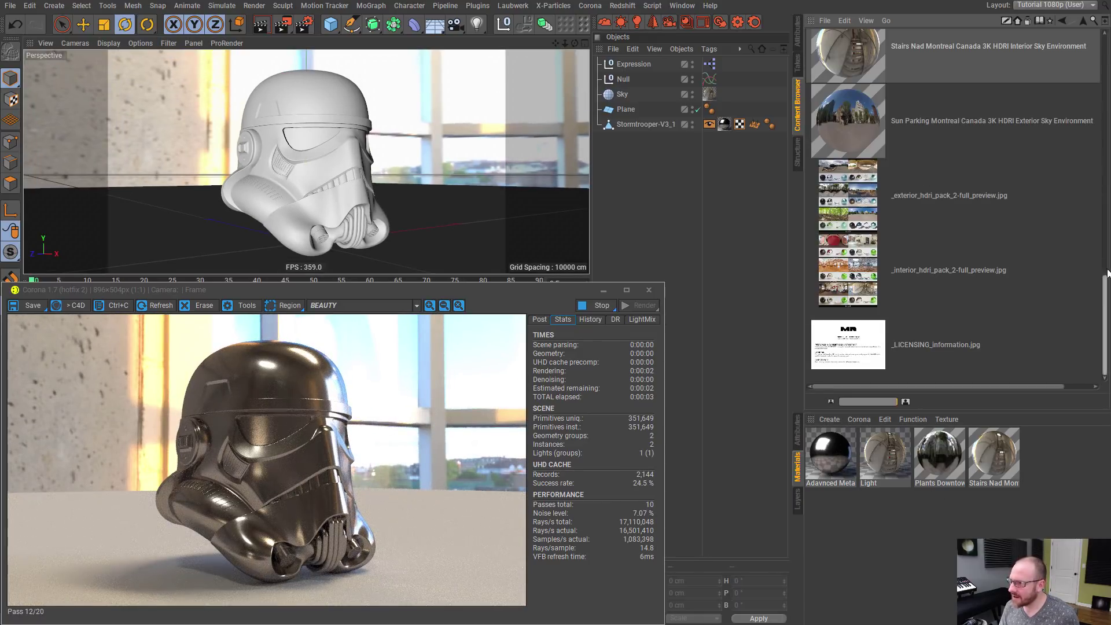
pyautogui.moveTo(1103, 284); pyautogui.dragTo(1103, 162)
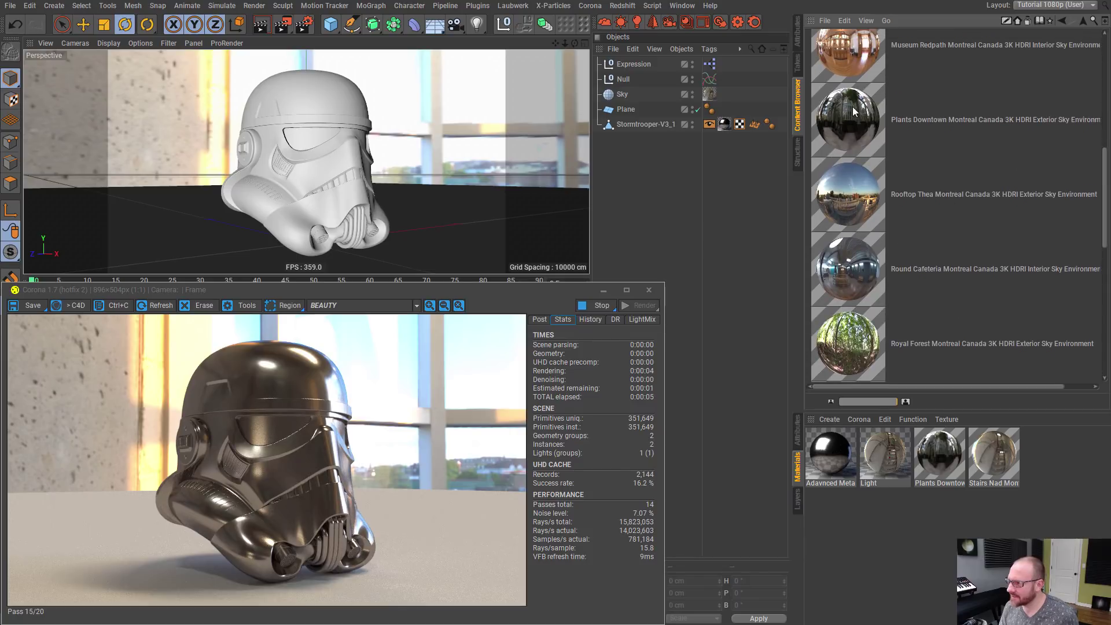
pyautogui.moveTo(857, 280); pyautogui.dragTo(1049, 454)
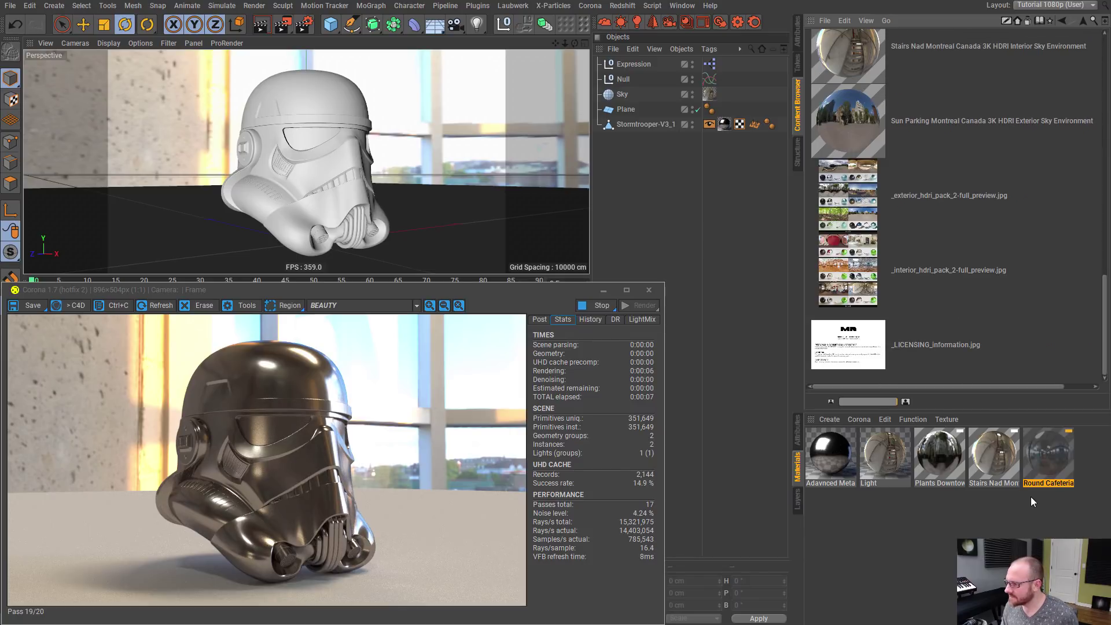
# - Copy the Round Cafeteria material's luminance texture shader and paste it into the Light material's emission texture
pyautogui.click(1048, 454)
pyautogui.click(798, 30)
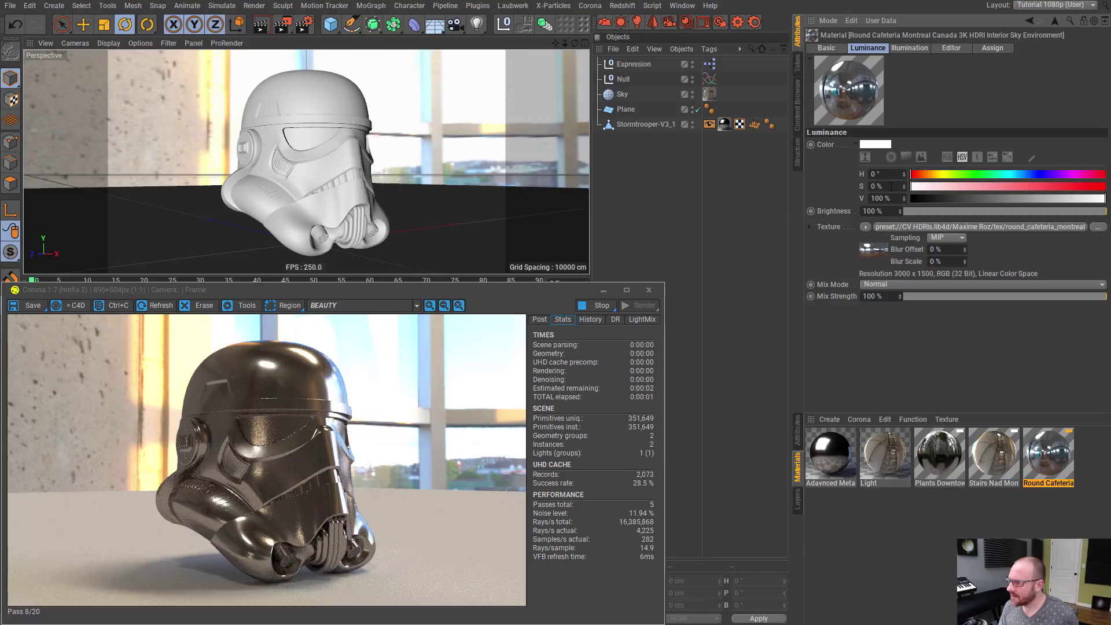
pyautogui.click(866, 226)
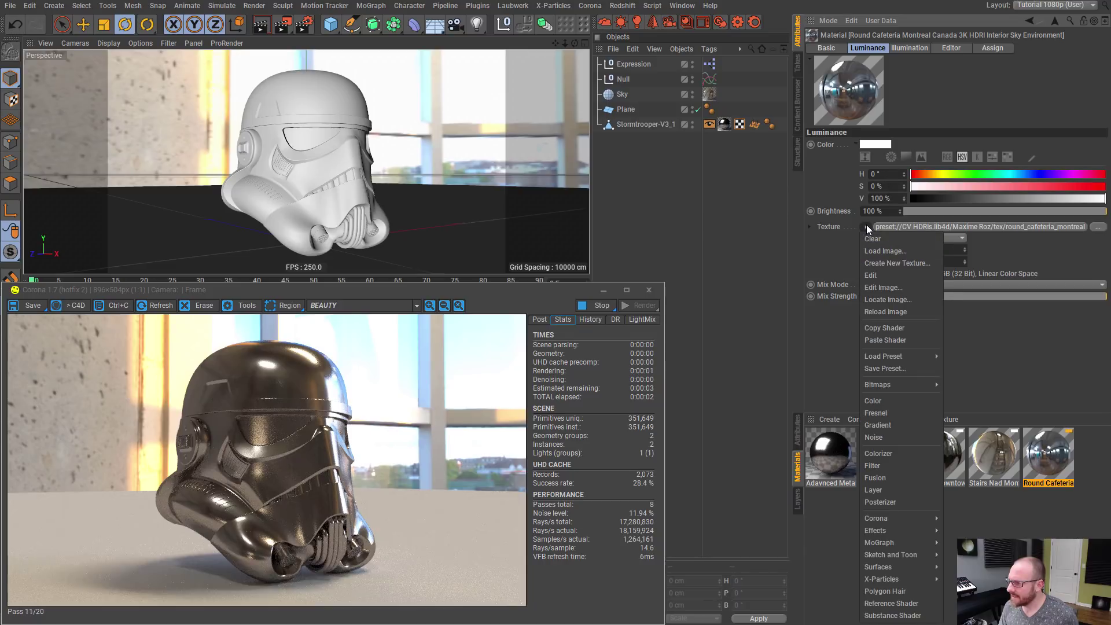
pyautogui.click(888, 328)
pyautogui.click(957, 512)
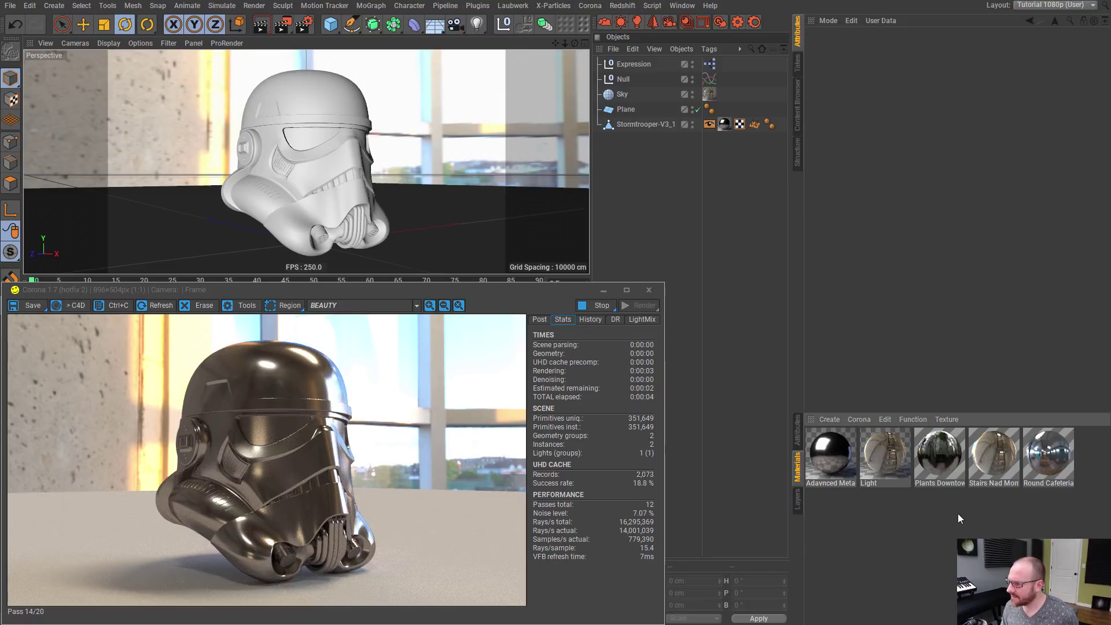
pyautogui.click(884, 454)
pyautogui.click(865, 223)
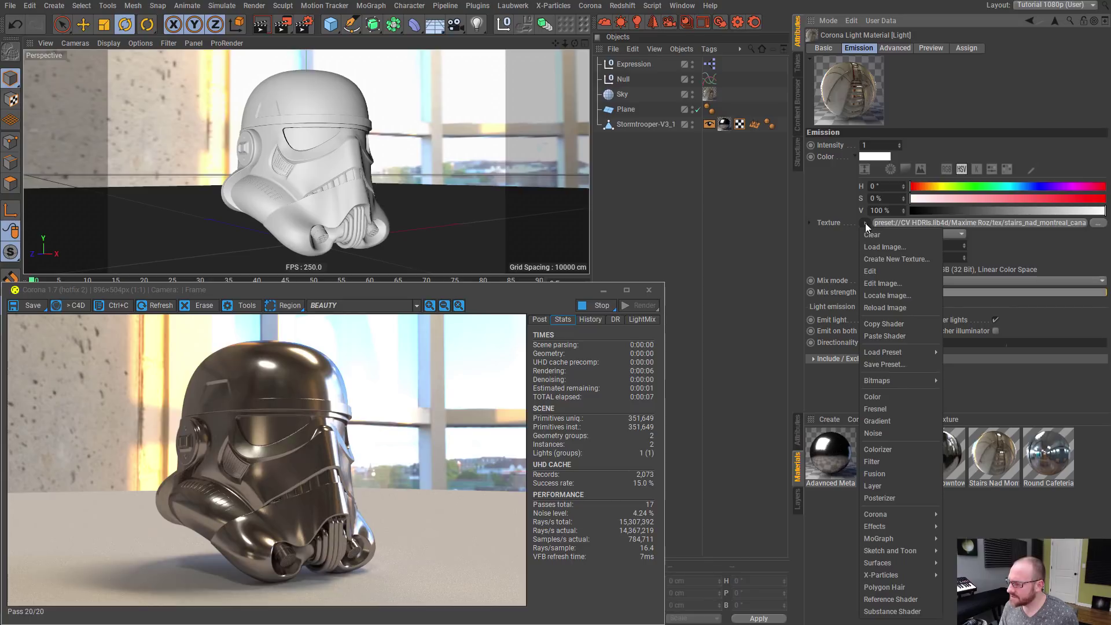
pyautogui.click(894, 336)
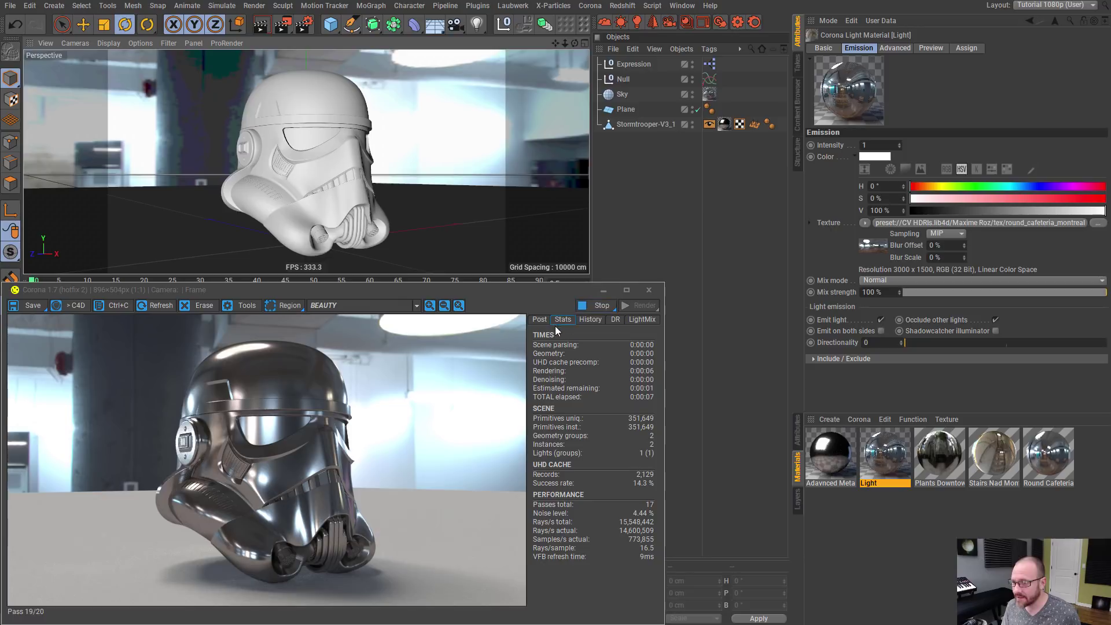
# - Enable the LUT on the render, try a bloom intensity of 50, settle on 35 and view the helmet closer
pyautogui.click(539, 320)
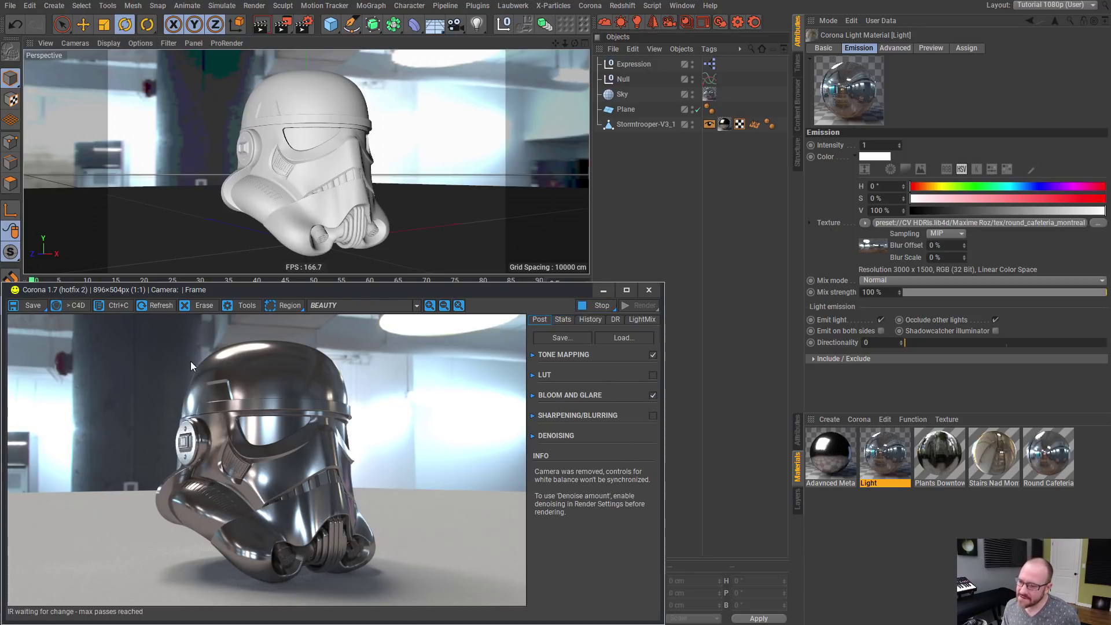
pyautogui.click(533, 396)
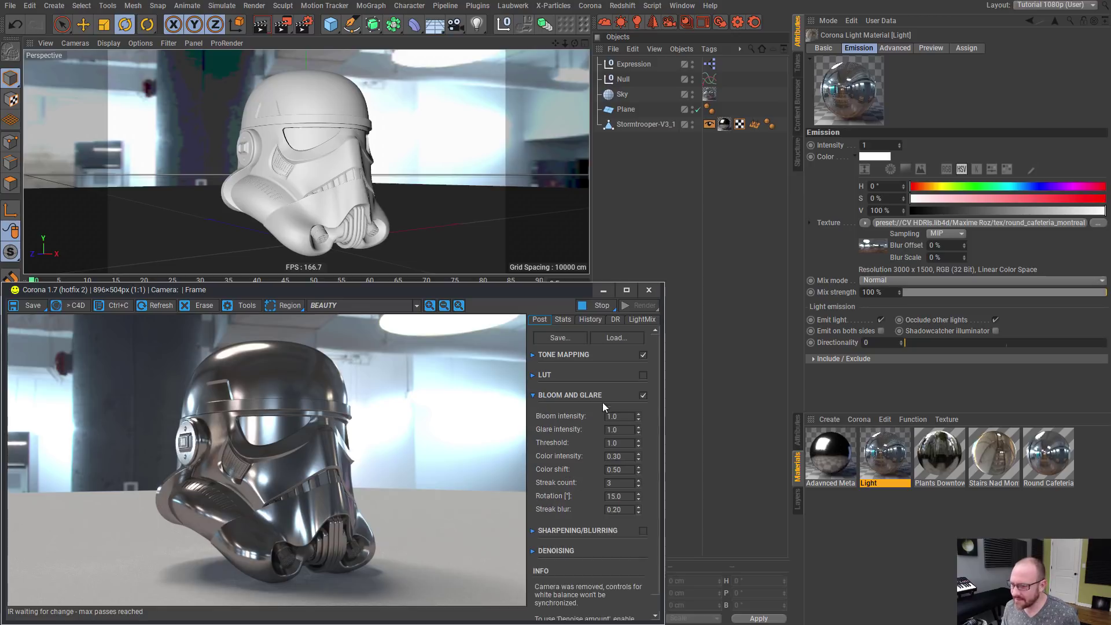
pyautogui.click(642, 395)
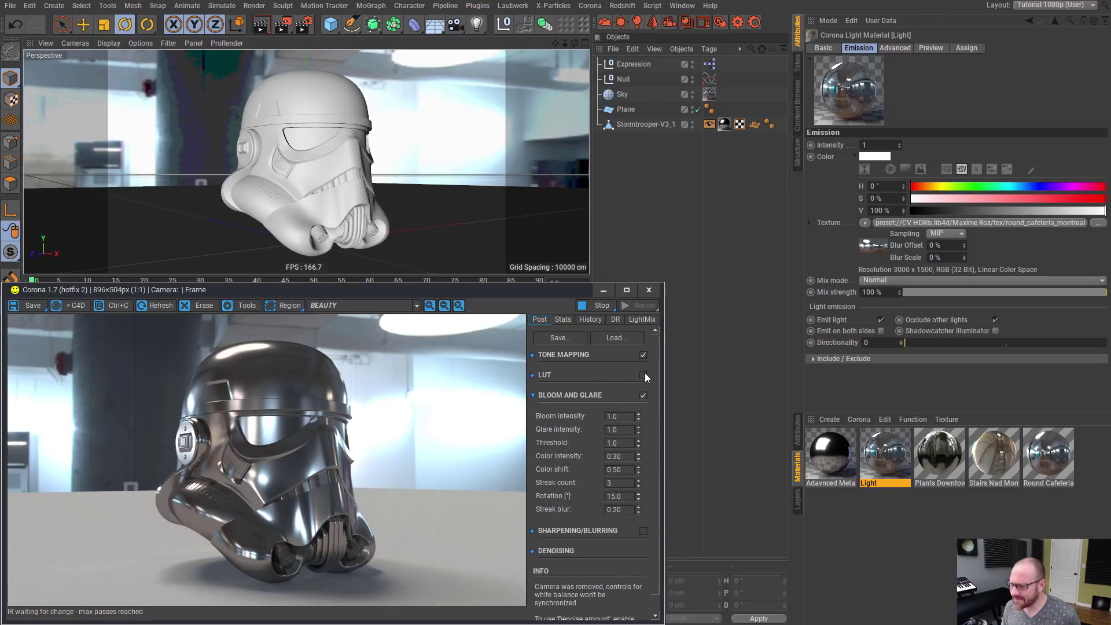
pyautogui.click(644, 375)
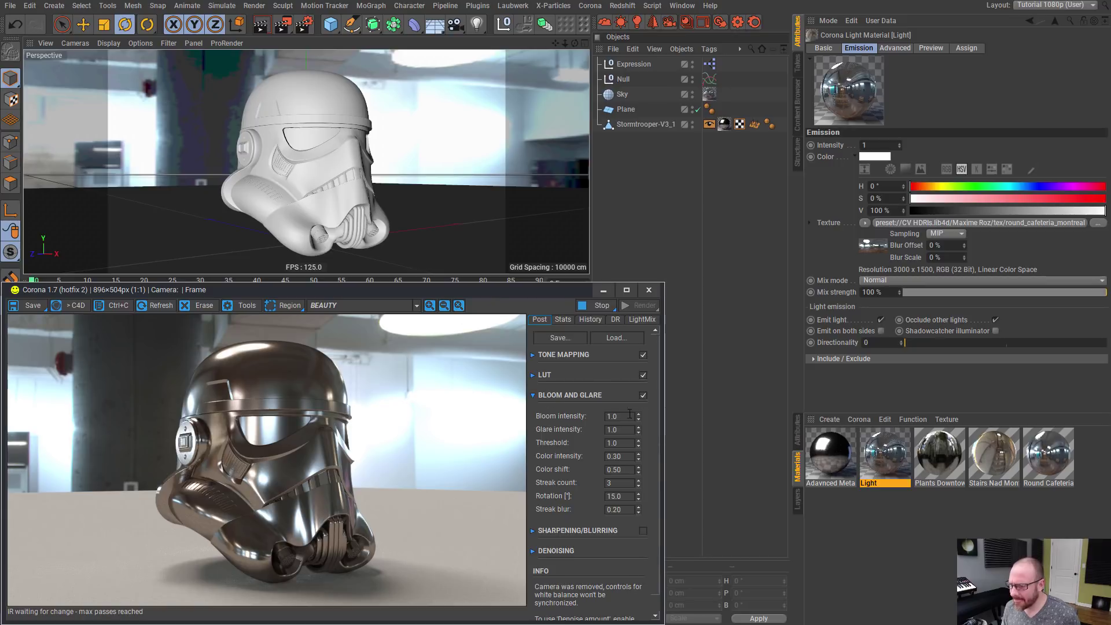
pyautogui.write('50')
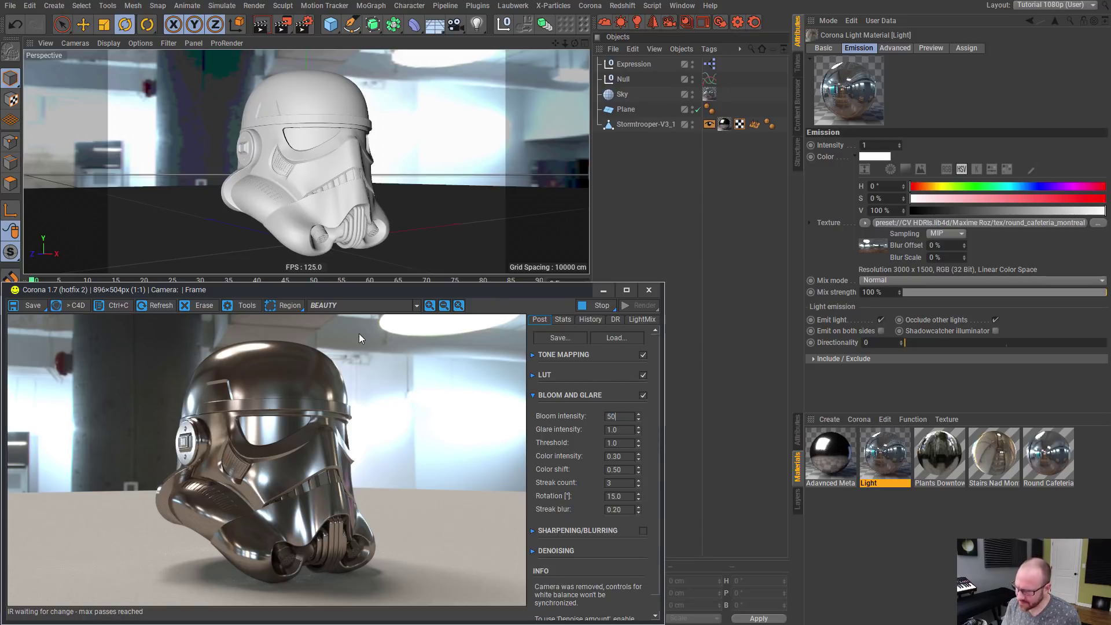
pyautogui.press('Return')
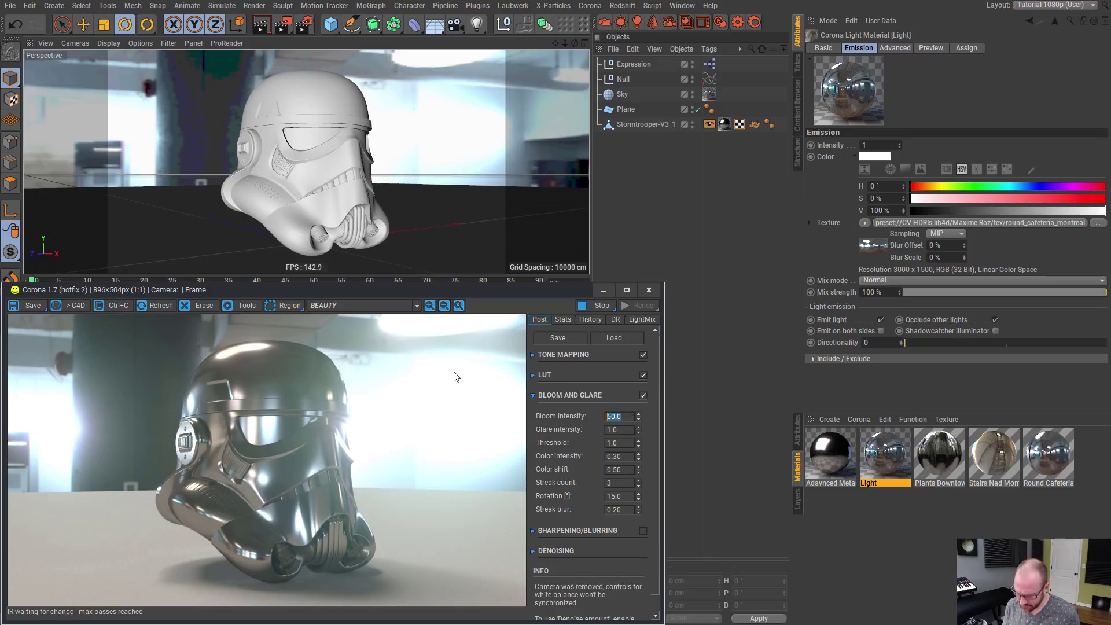
pyautogui.click(320, 143)
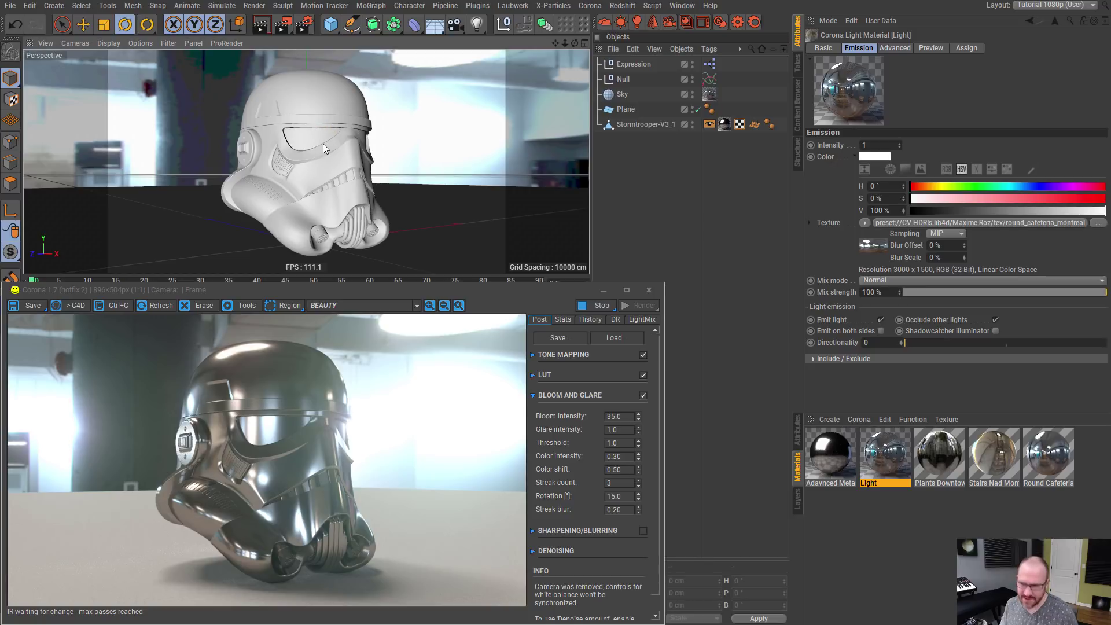
pyautogui.moveTo(323, 143)
pyautogui.keyDown('alt'); pyautogui.mouseDown()
pyautogui.moveTo(303, 147)
pyautogui.moveTo(329, 148)
pyautogui.mouseUp(); pyautogui.keyUp('alt')
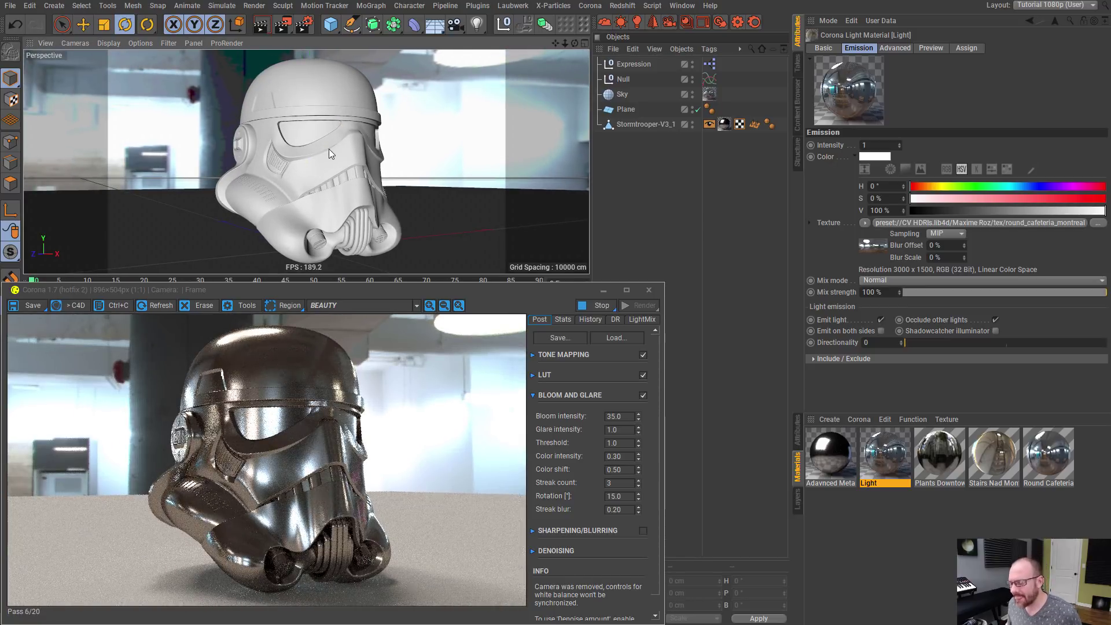
# - Add a Noise shader to the Adavnced Metal material's glossiness texture and set its noise type to Luka
pyautogui.click(831, 454)
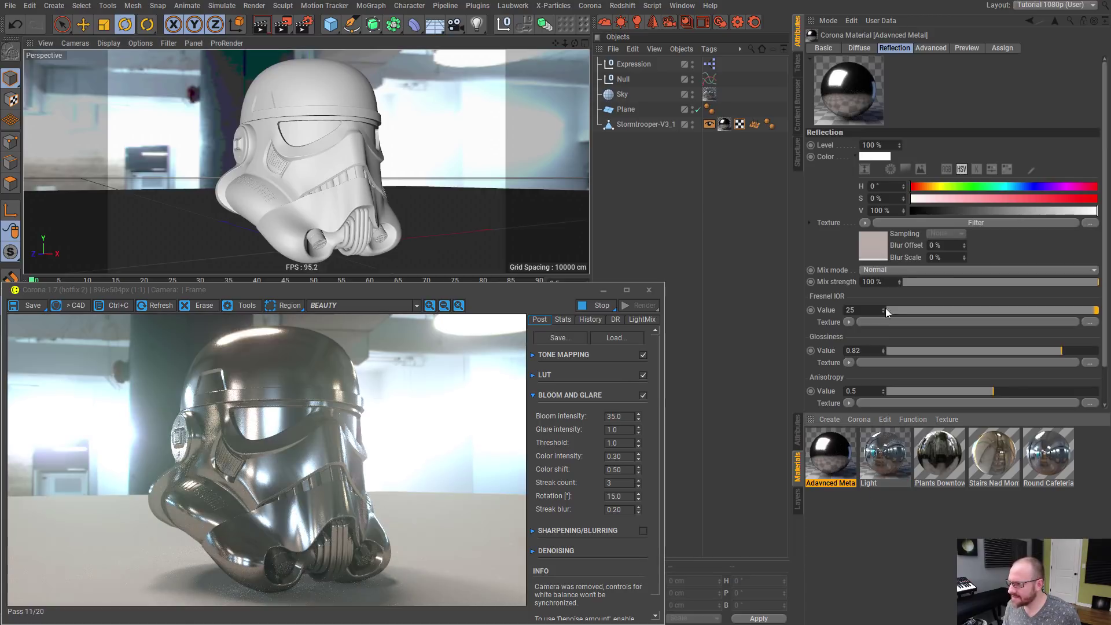
pyautogui.click(849, 363)
pyautogui.click(881, 518)
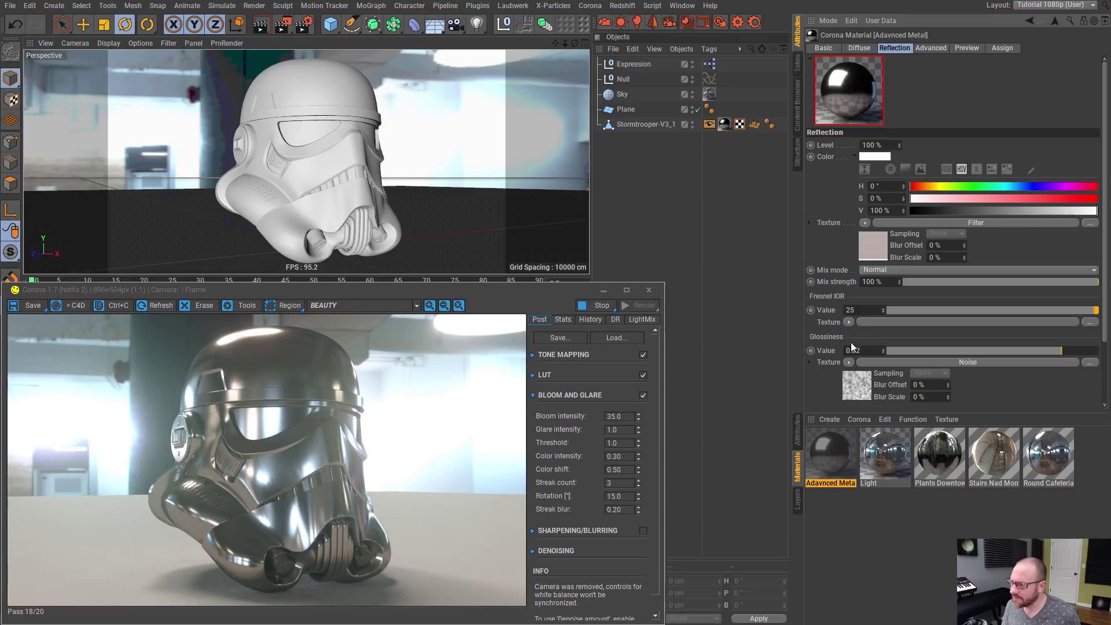
pyautogui.click(856, 386)
pyautogui.click(954, 178)
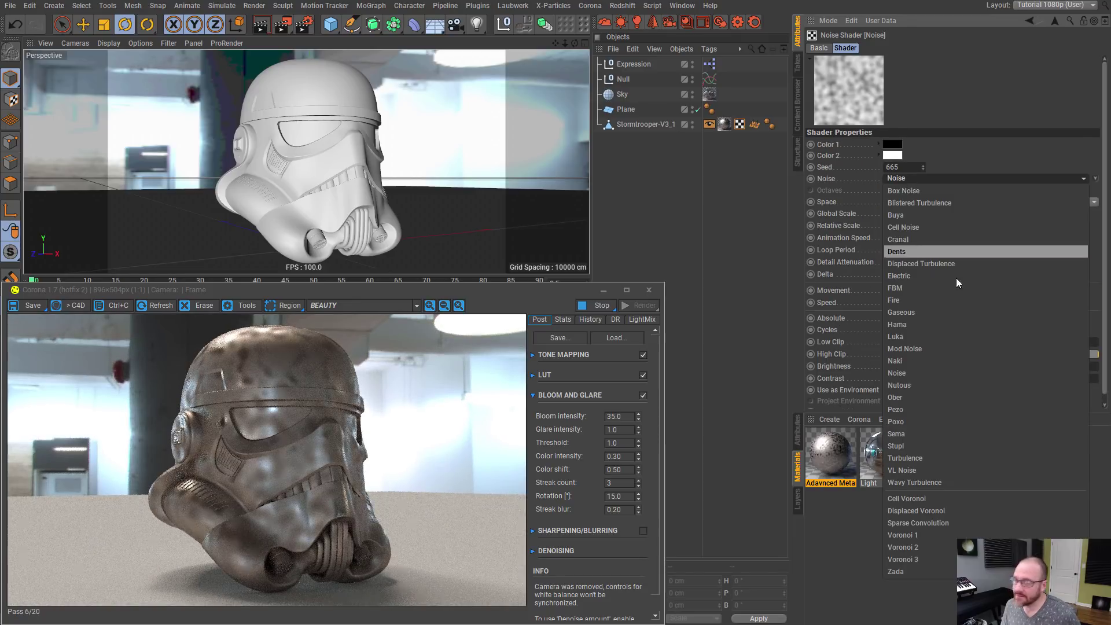
pyautogui.click(934, 336)
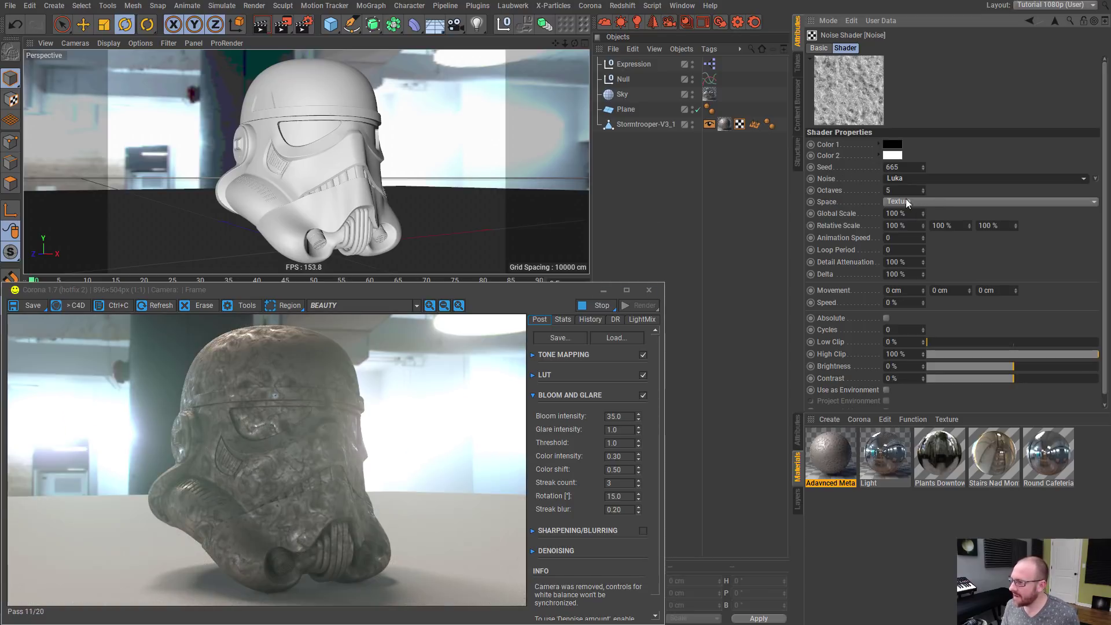
# - Set the glossiness noise to 20 octaves, 800% global scale, 45% high clip and -19% contrast
pyautogui.moveTo(922, 189); pyautogui.dragTo(942, 117)
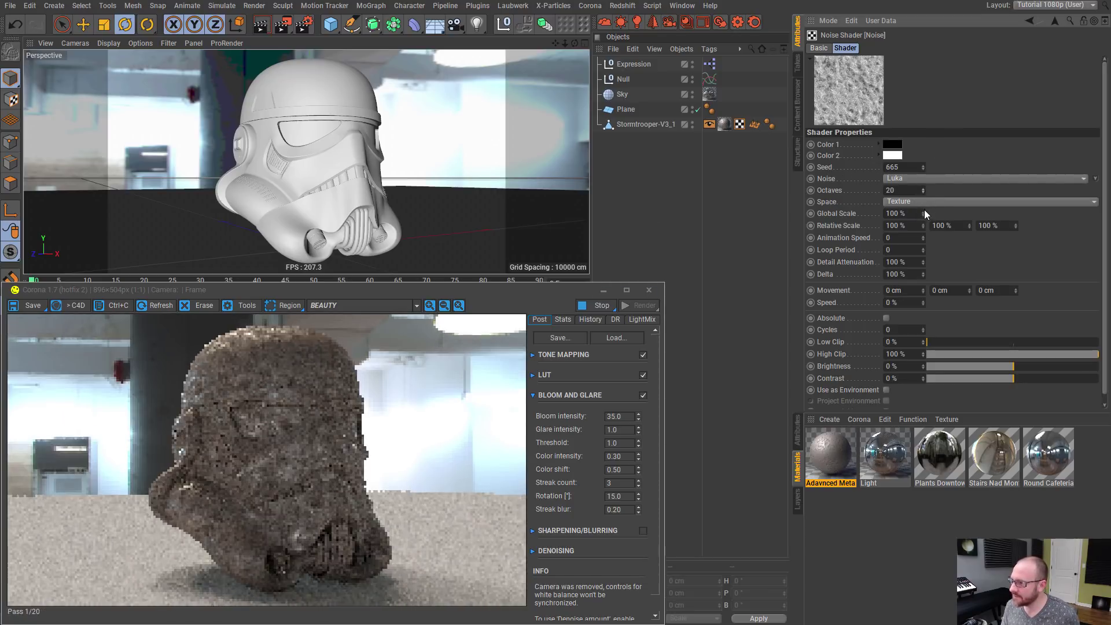
pyautogui.moveTo(924, 211)
pyautogui.mouseDown()
pyautogui.moveTo(1015, 7)
pyautogui.moveTo(925, 224)
pyautogui.mouseUp()
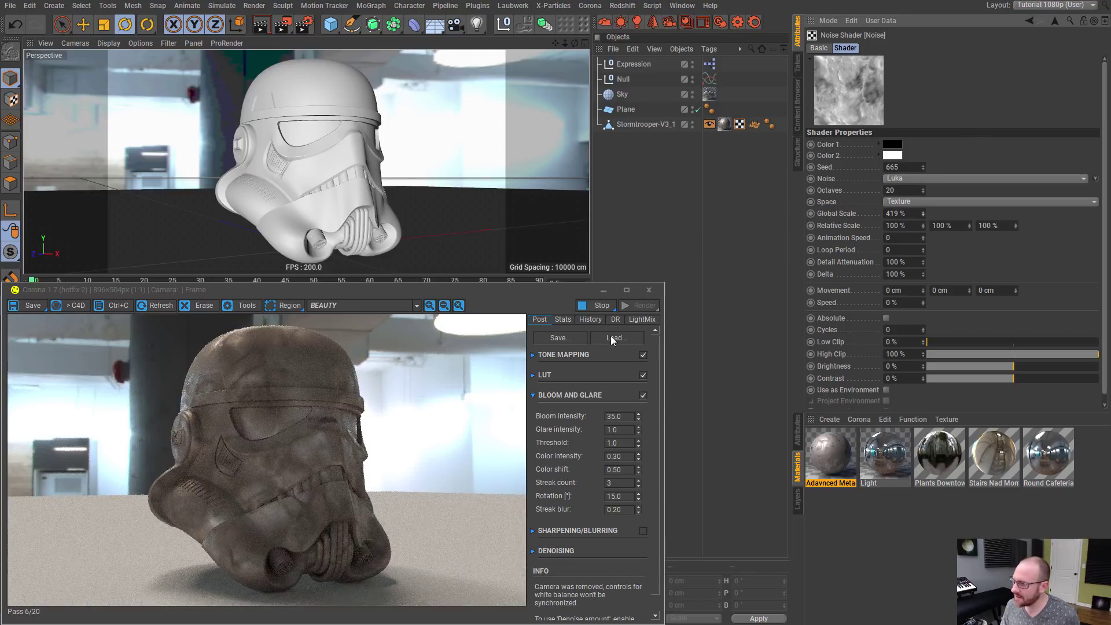
pyautogui.moveTo(1013, 379)
pyautogui.mouseDown()
pyautogui.moveTo(1065, 376)
pyautogui.moveTo(1060, 349)
pyautogui.moveTo(1003, 356)
pyautogui.moveTo(1010, 381)
pyautogui.moveTo(996, 380)
pyautogui.mouseUp()
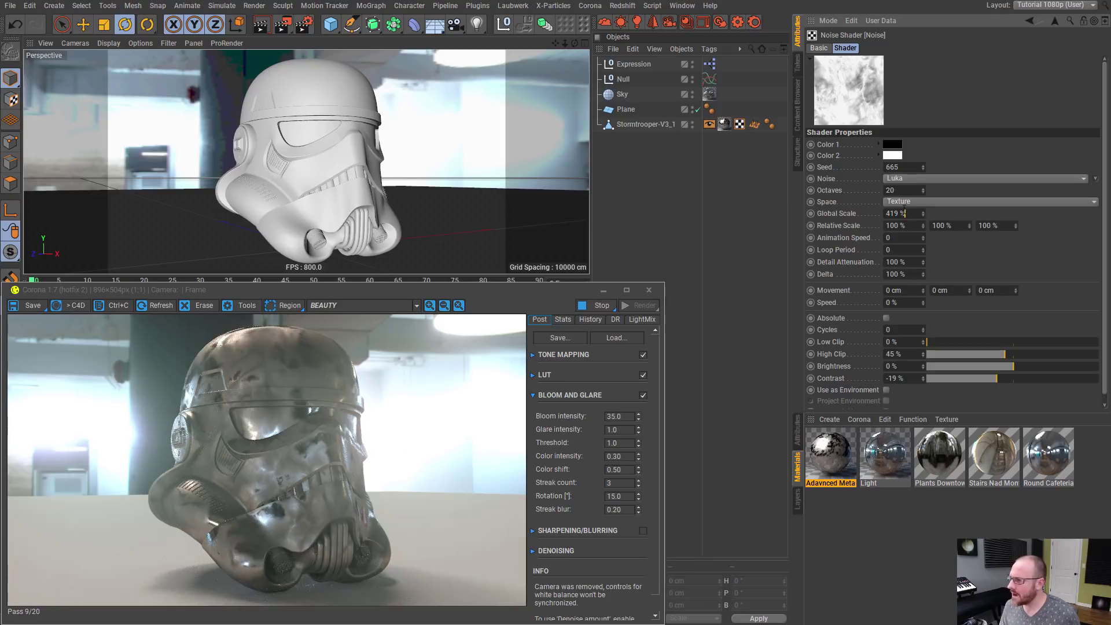
pyautogui.click(895, 213)
pyautogui.write('800')
pyautogui.press('Return')
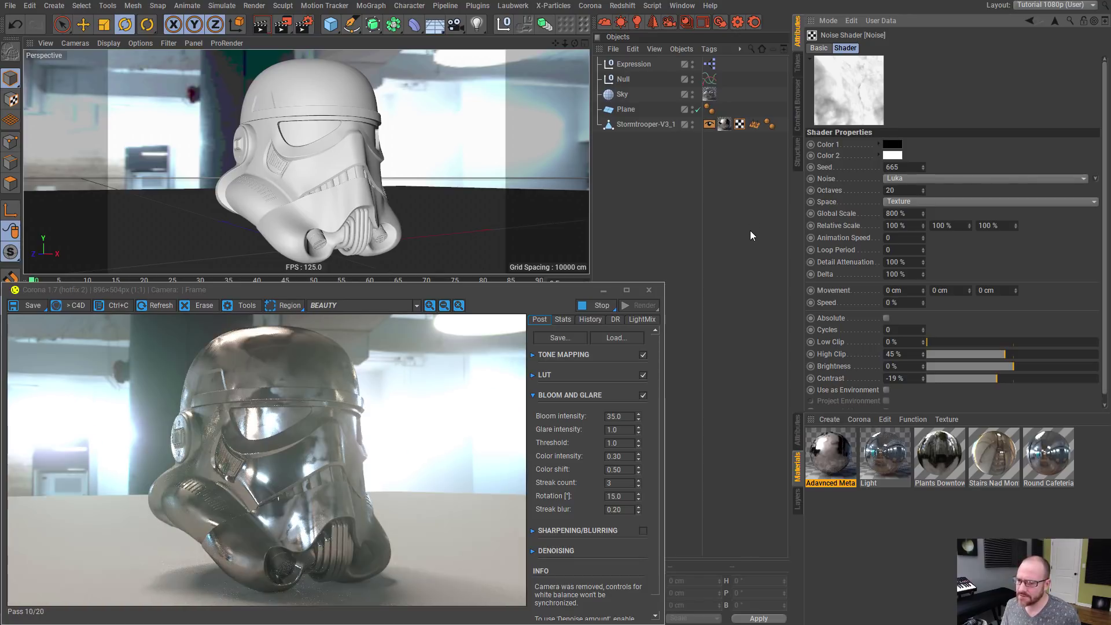
# - Raise the Cobalt red curve's point near 0.3 and the green curve's point near 0.36 in the Refractive-Index tag
pyautogui.click(533, 375)
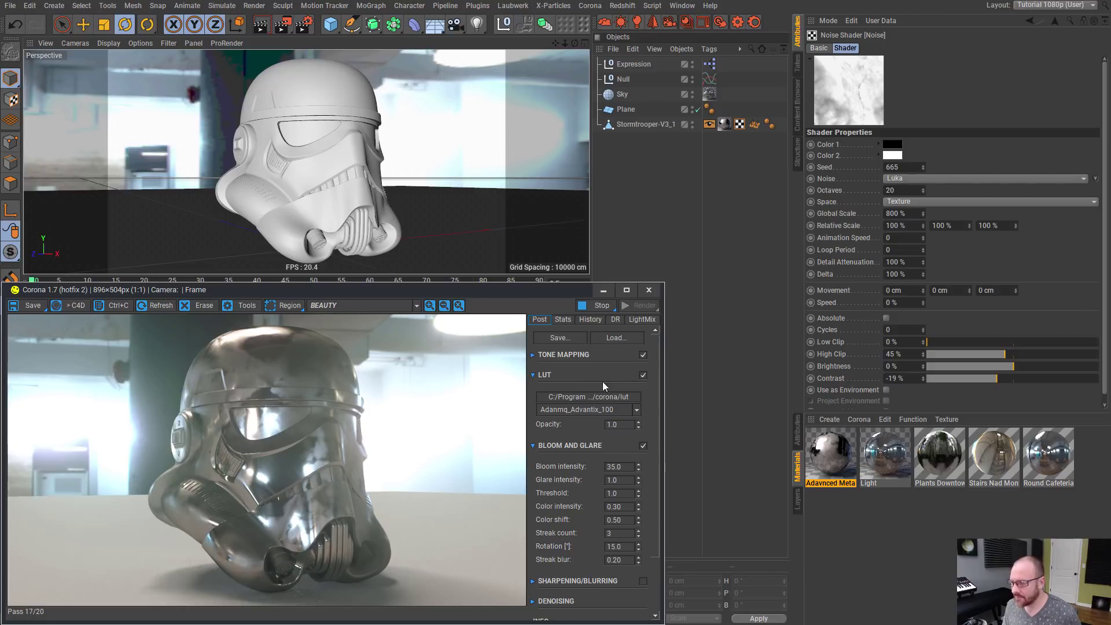
pyautogui.click(709, 79)
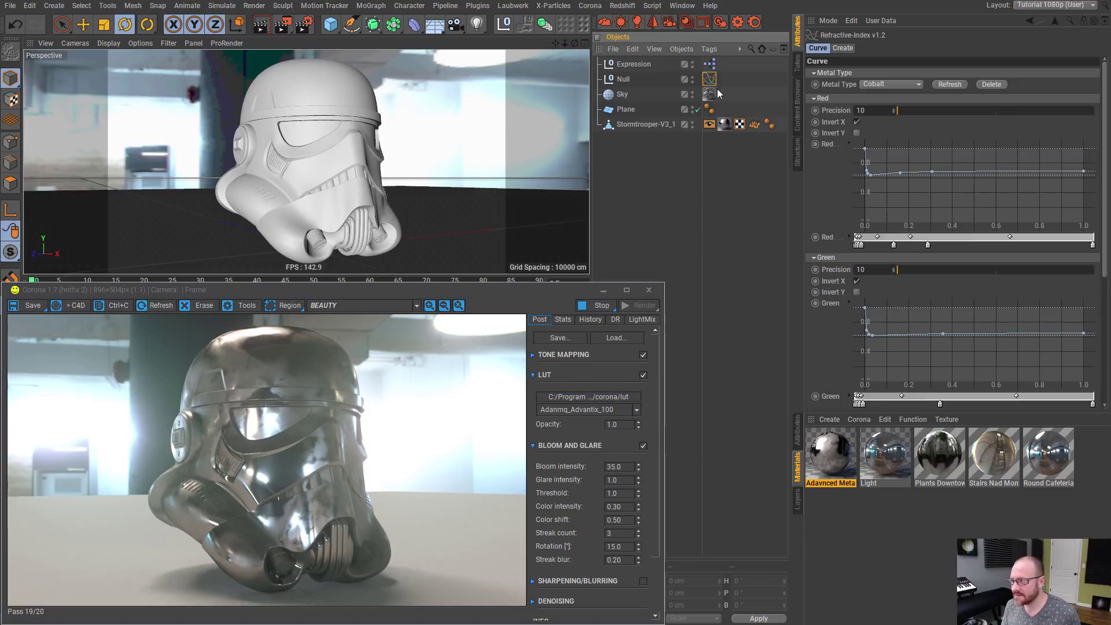
pyautogui.click(817, 98)
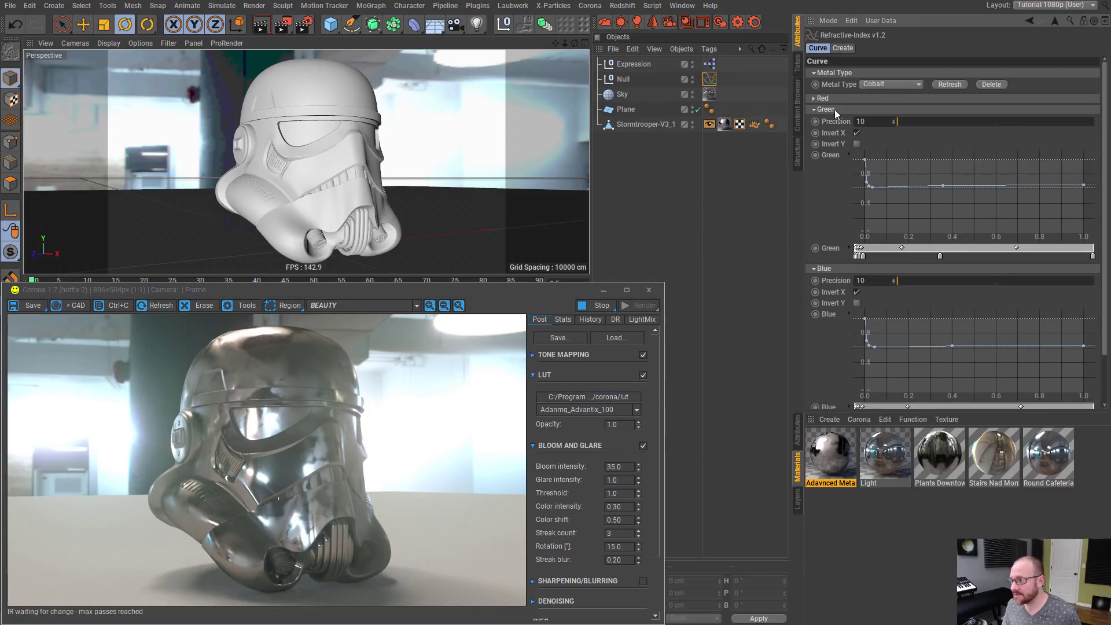
pyautogui.click(816, 110)
pyautogui.keyDown('ctrl'); pyautogui.click(814, 109); pyautogui.keyUp('ctrl')
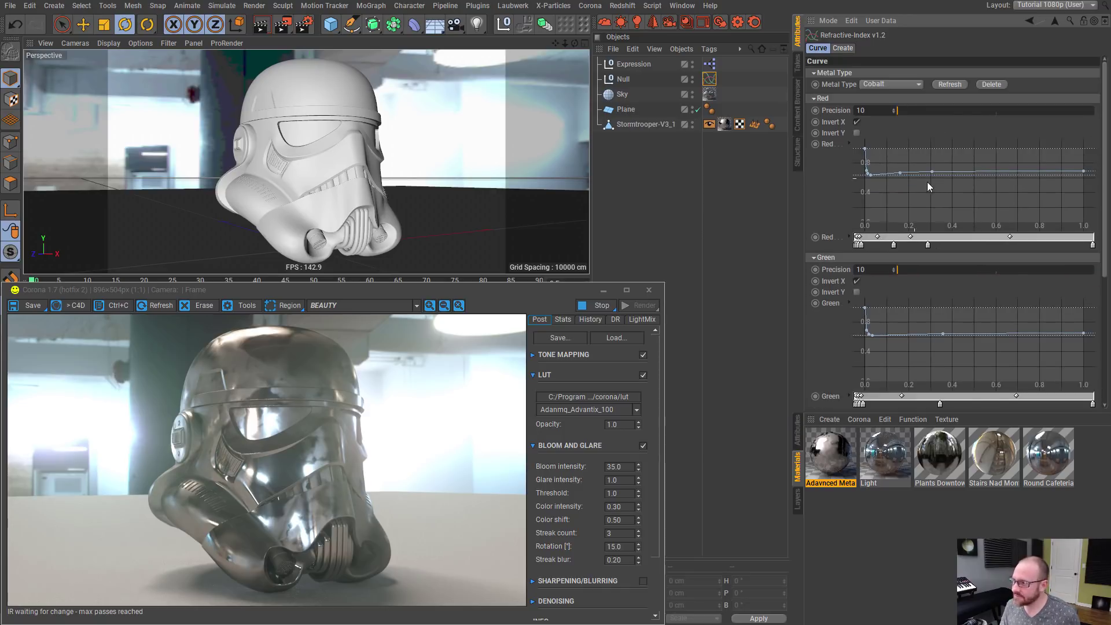
pyautogui.moveTo(934, 172); pyautogui.dragTo(932, 158)
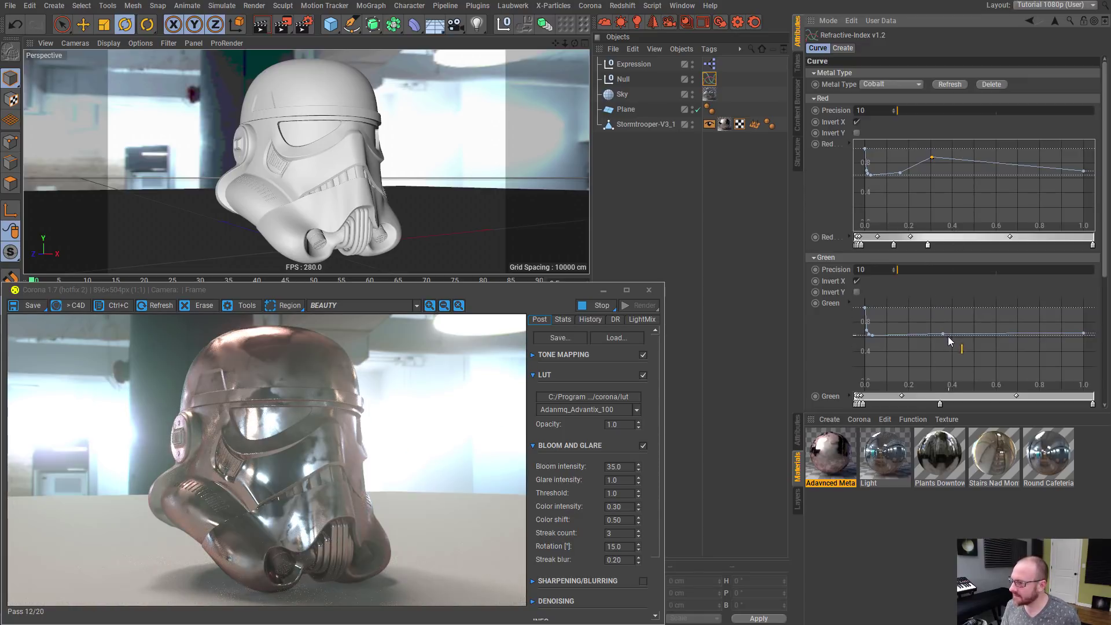
pyautogui.moveTo(943, 334)
pyautogui.mouseDown()
pyautogui.moveTo(943, 367)
pyautogui.moveTo(943, 321)
pyautogui.mouseUp()
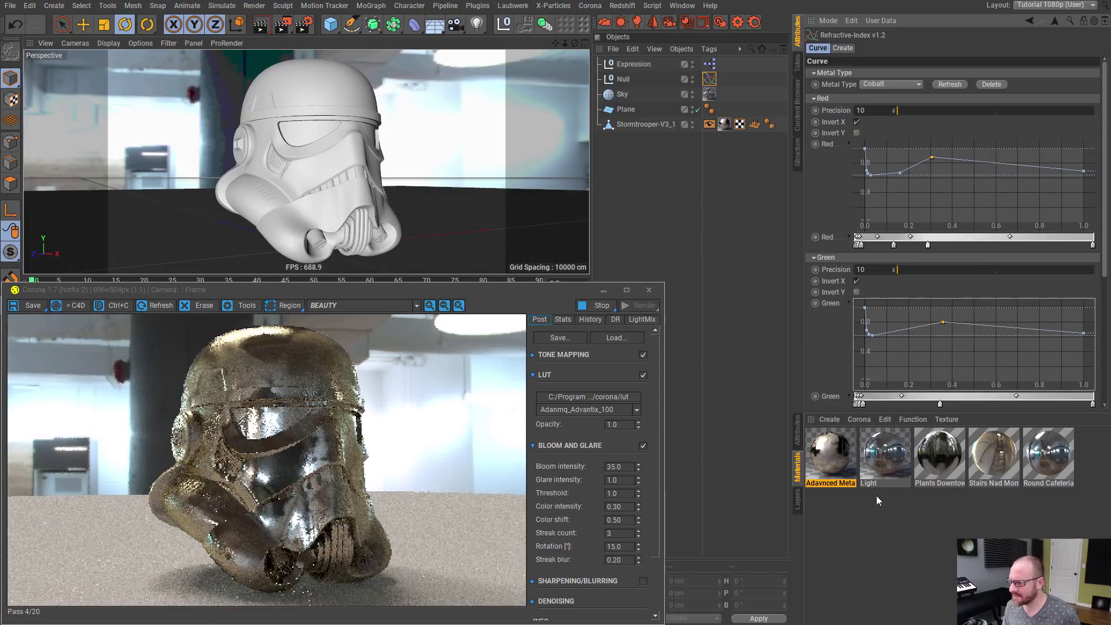
# - Set the glossiness noise's seed to 1019, global scale to 780%, high clip to 32%, brightness to -24% and contrast to 3%
pyautogui.click(831, 451)
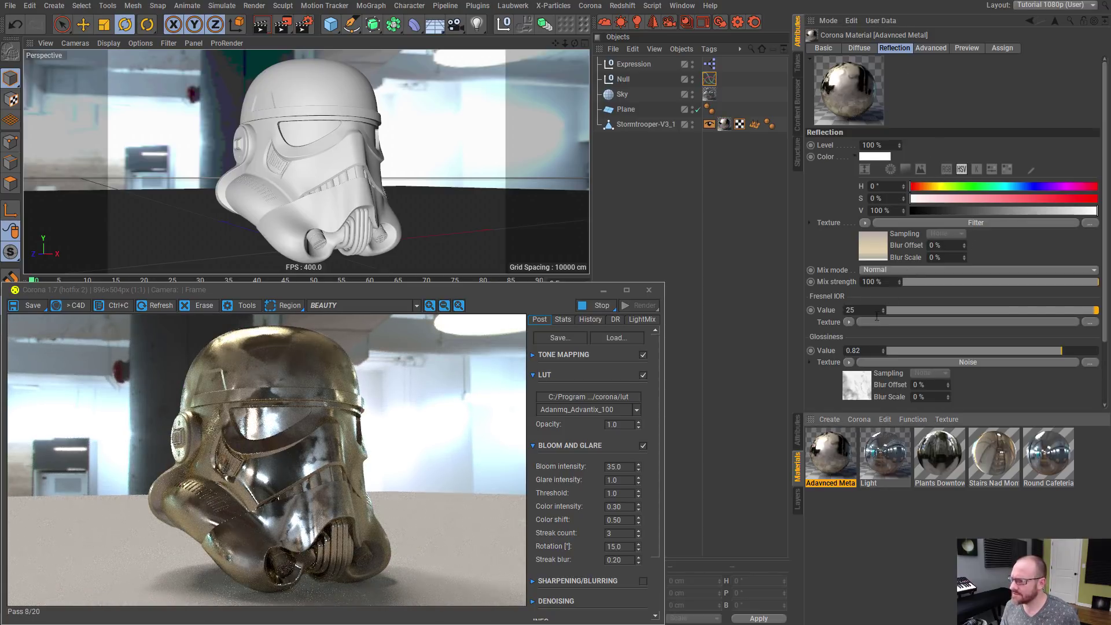
pyautogui.click(926, 362)
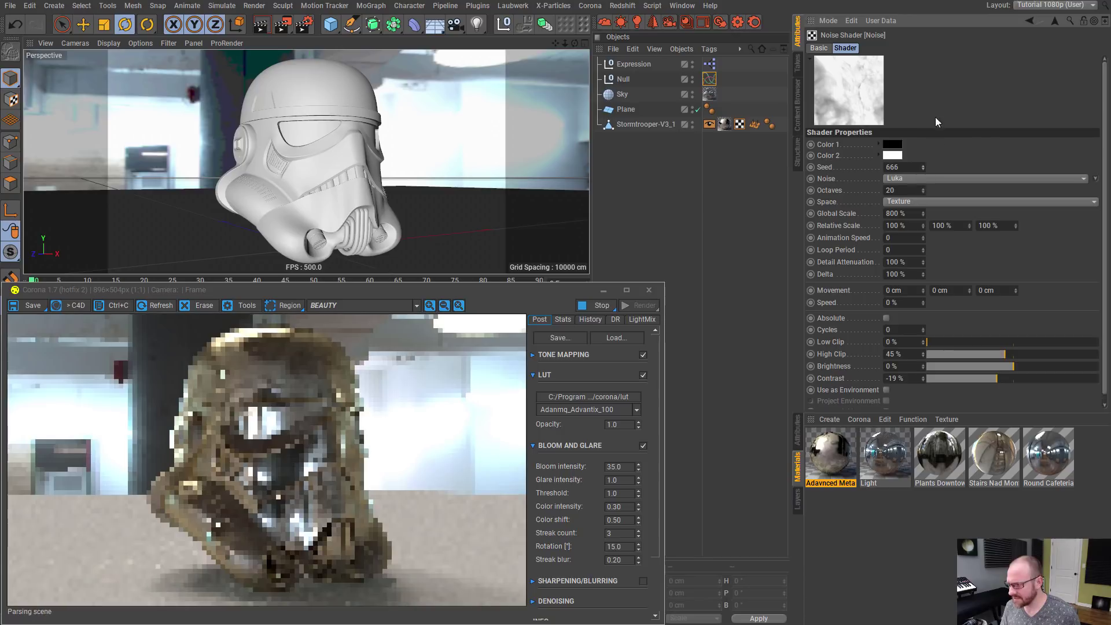
pyautogui.moveTo(922, 167); pyautogui.dragTo(949, 252)
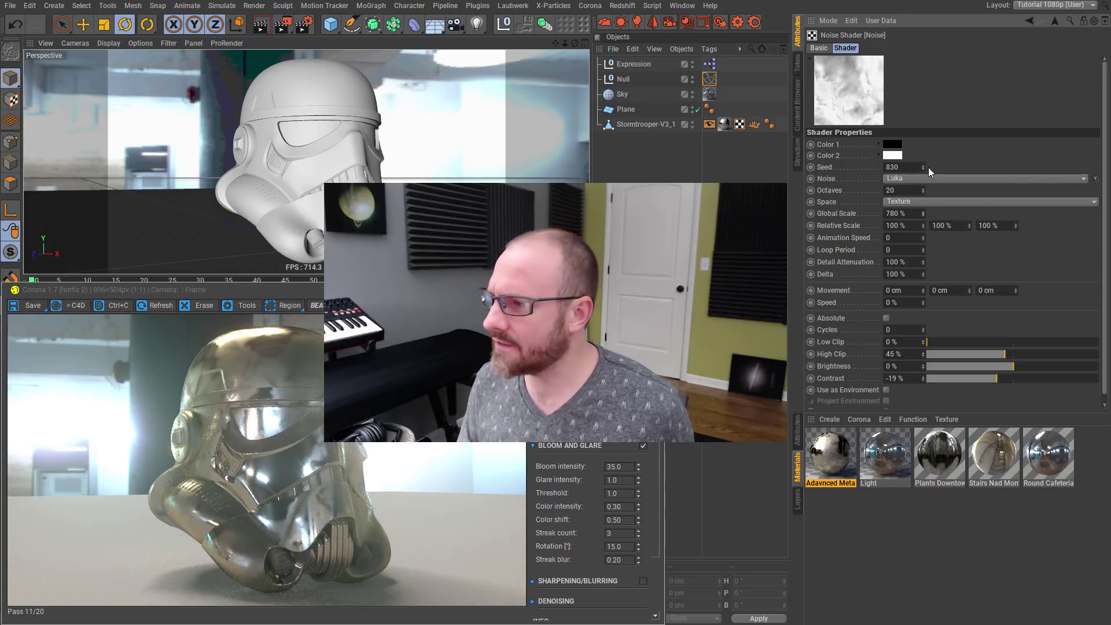
pyautogui.moveTo(924, 166); pyautogui.dragTo(932, 129)
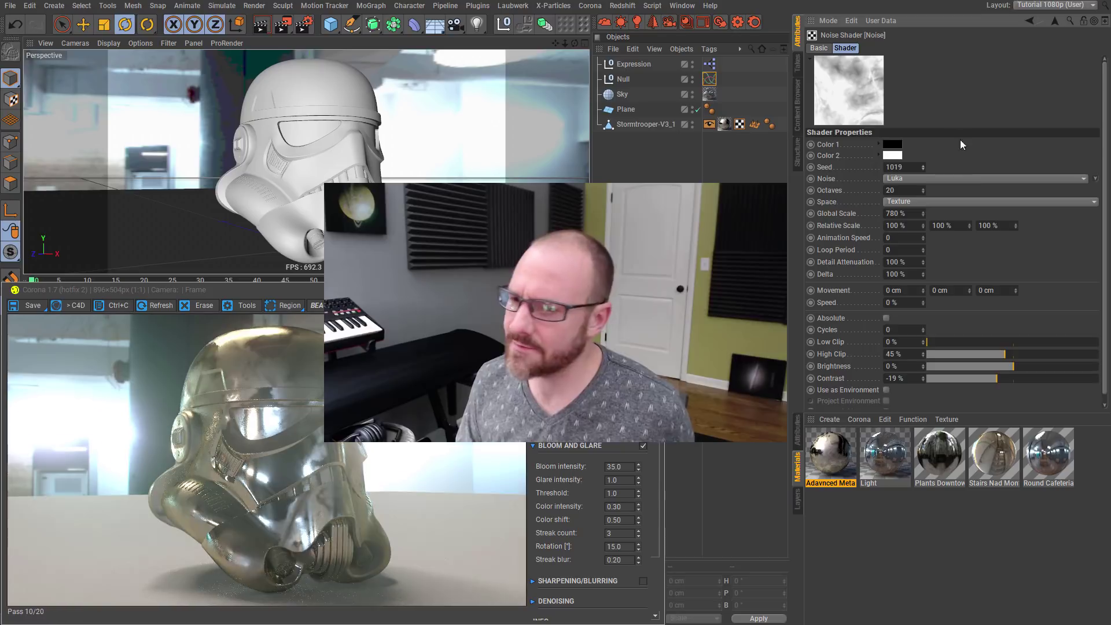
pyautogui.moveTo(996, 381)
pyautogui.mouseDown()
pyautogui.moveTo(1015, 379)
pyautogui.moveTo(998, 354)
pyautogui.moveTo(992, 366)
pyautogui.mouseUp()
pyautogui.click(982, 354)
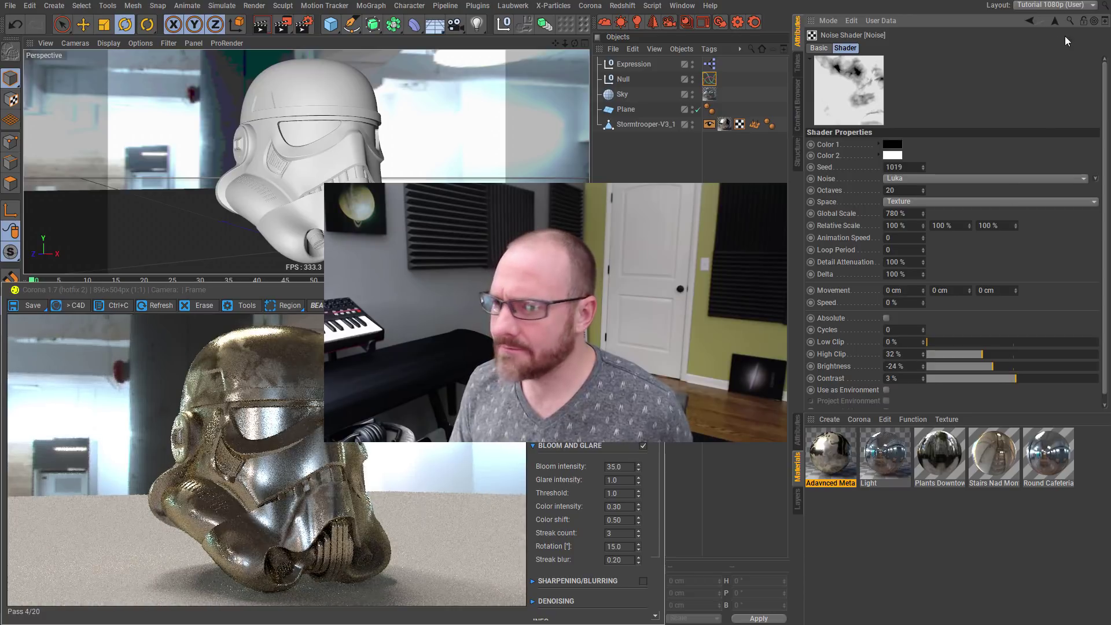